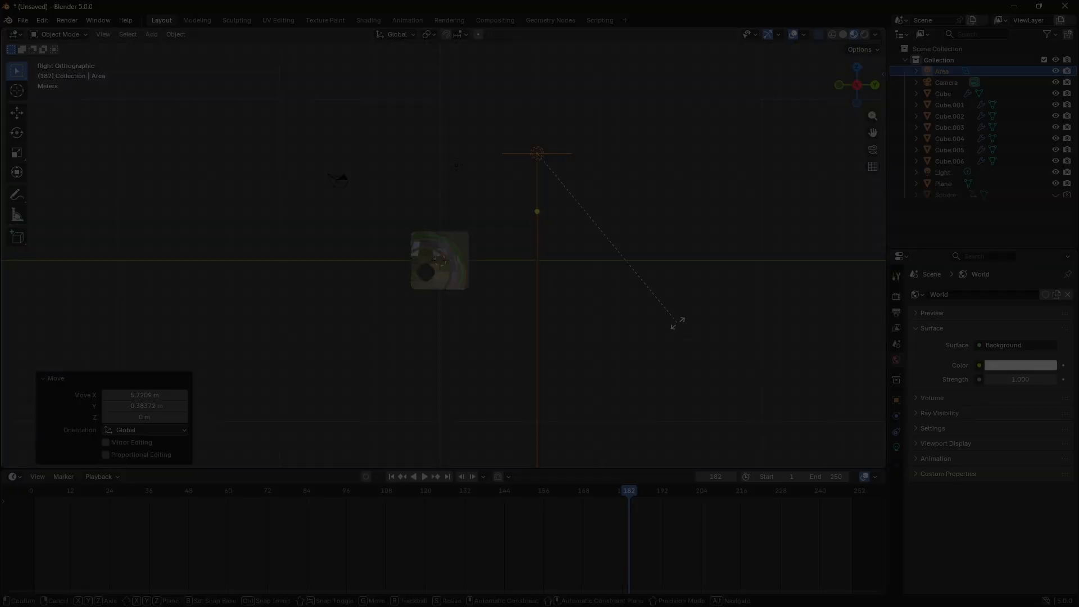
{"action": "left_click", "coordinate": [674, 321]}
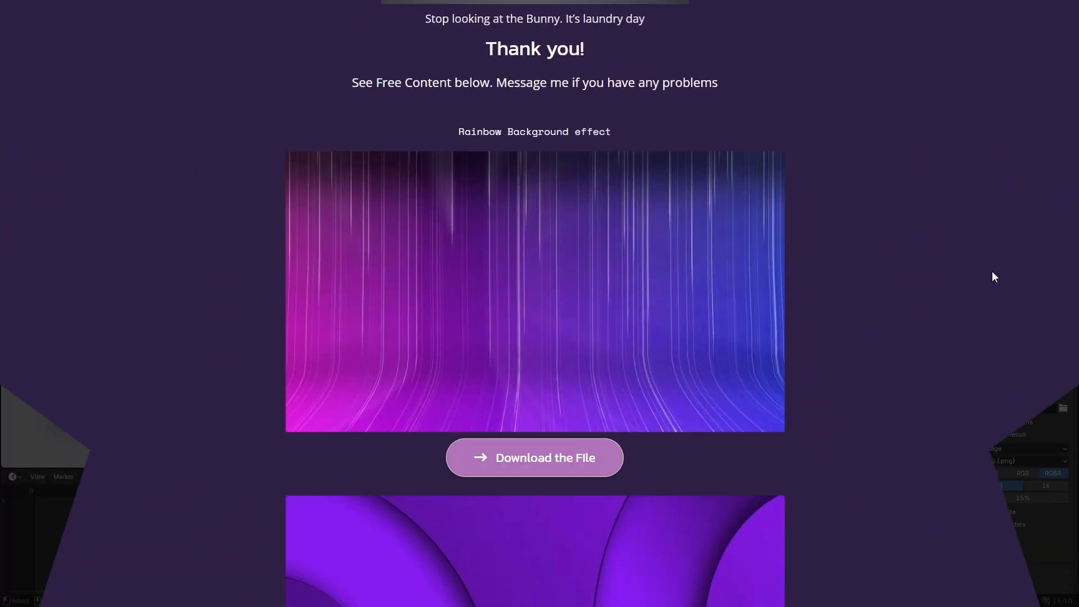
{"action": "scroll", "coordinate": [993, 271], "scroll_direction": "down", "scroll_amount": 7}
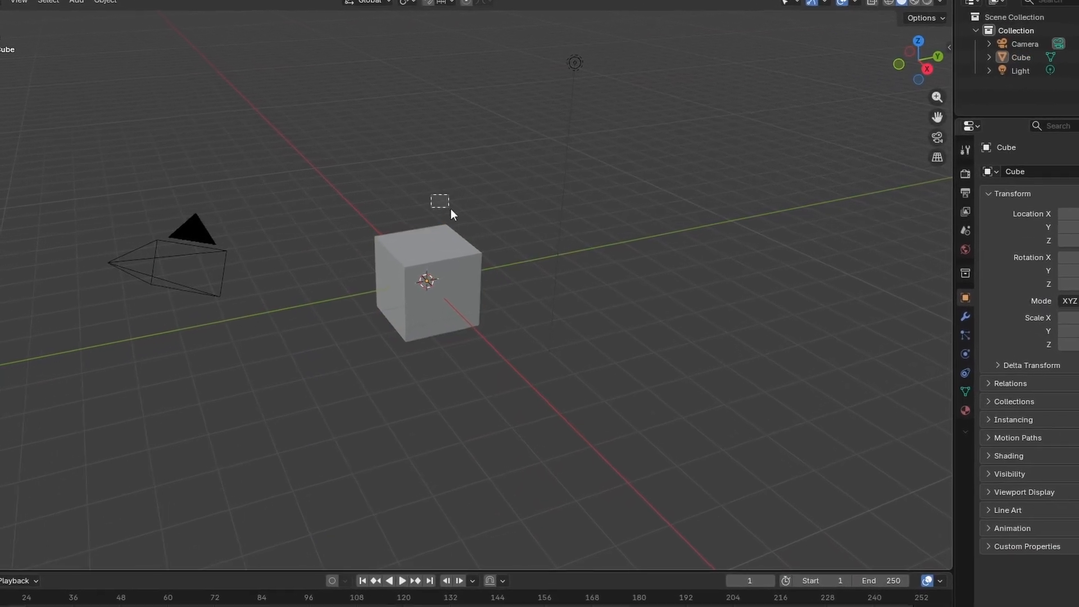
Delete the default cube and light from the scene, keeping the camera.
{"action": "left_click_drag", "start_coordinate": [434, 195], "coordinate": [592, 288]}
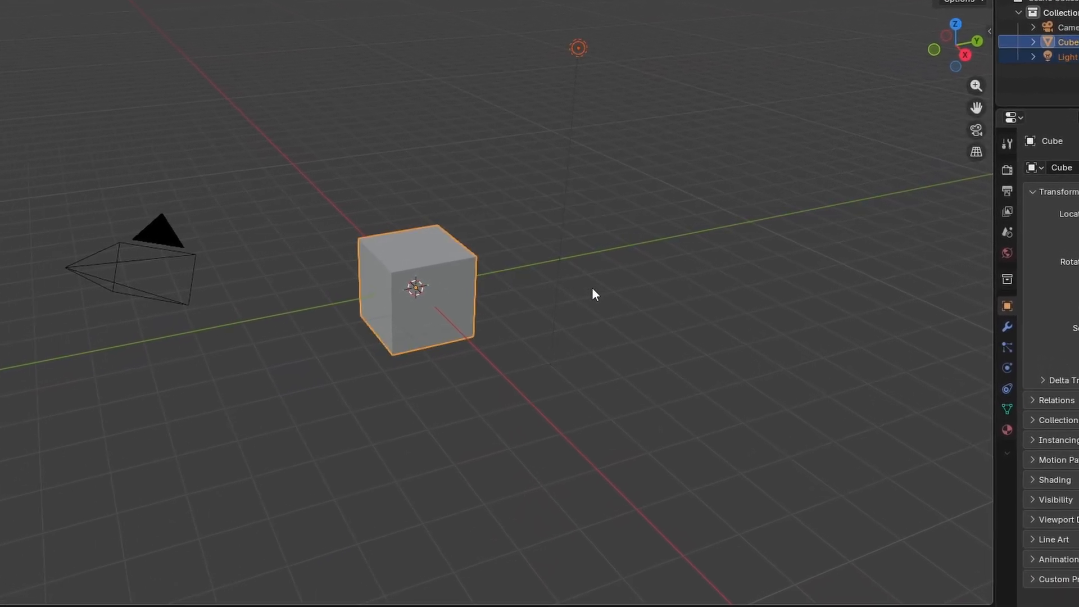
{"action": "key", "text": "Delete"}
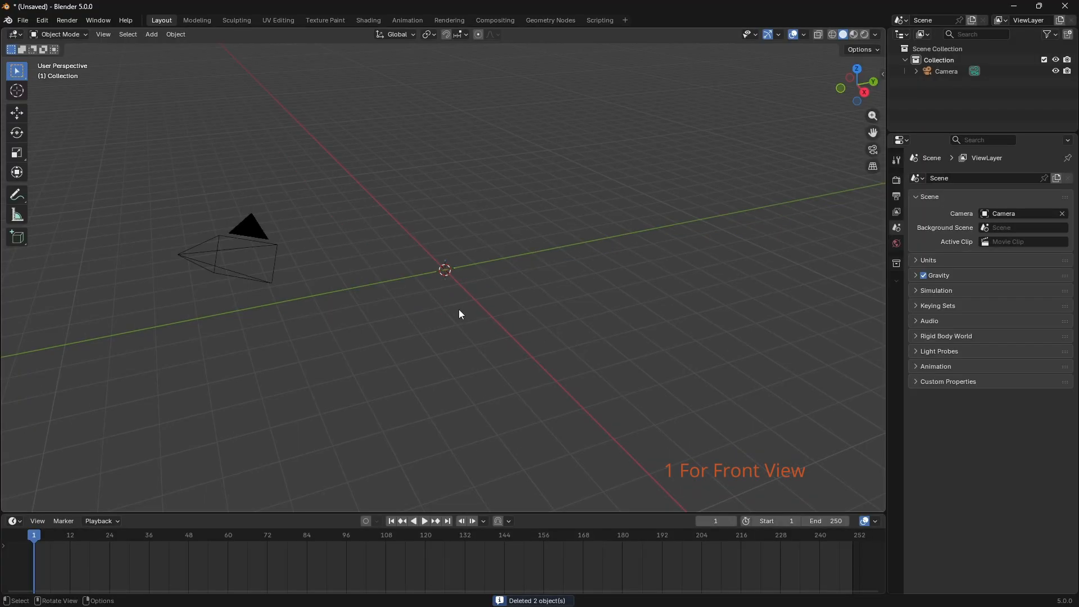
Add Fairy Light.png from the recent Blender folder as a reference image aligned to the front view.
{"action": "key", "text": "KP_1"}
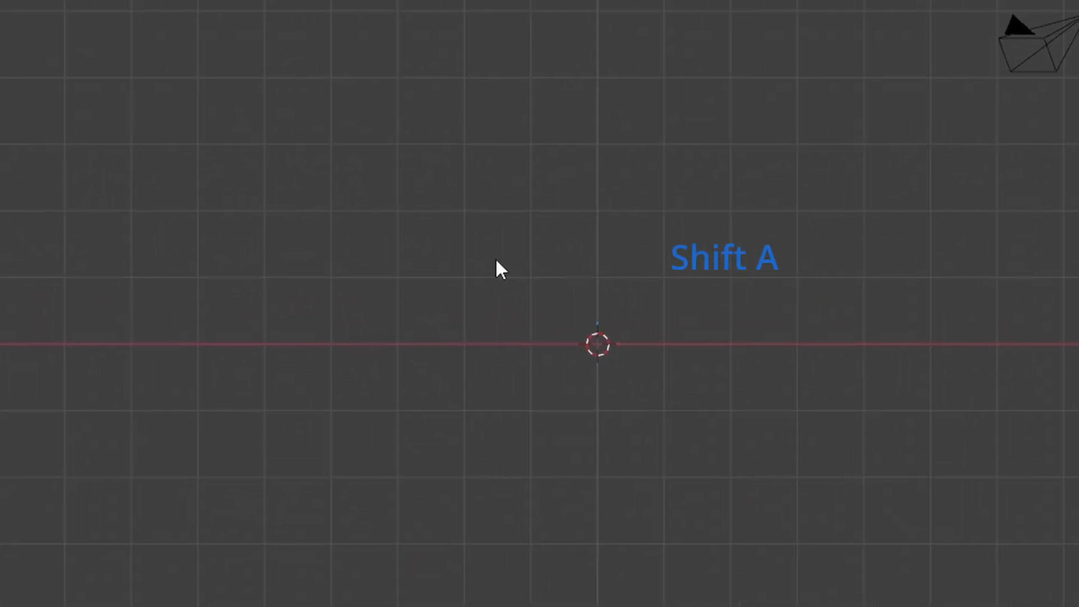
{"action": "key", "text": "shift+a"}
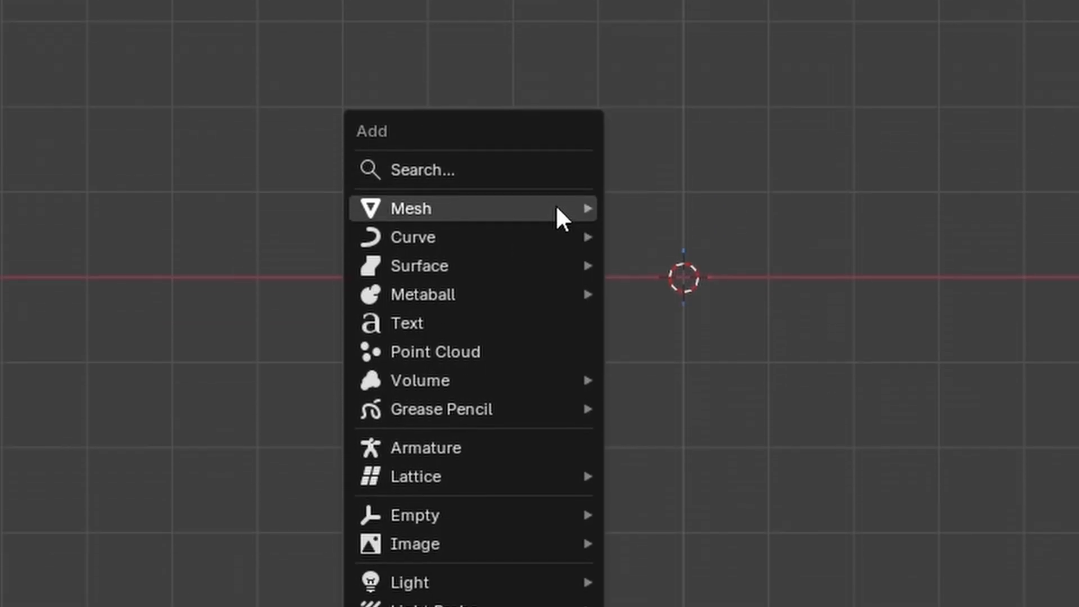
{"action": "mouse_move", "coordinate": [508, 356]}
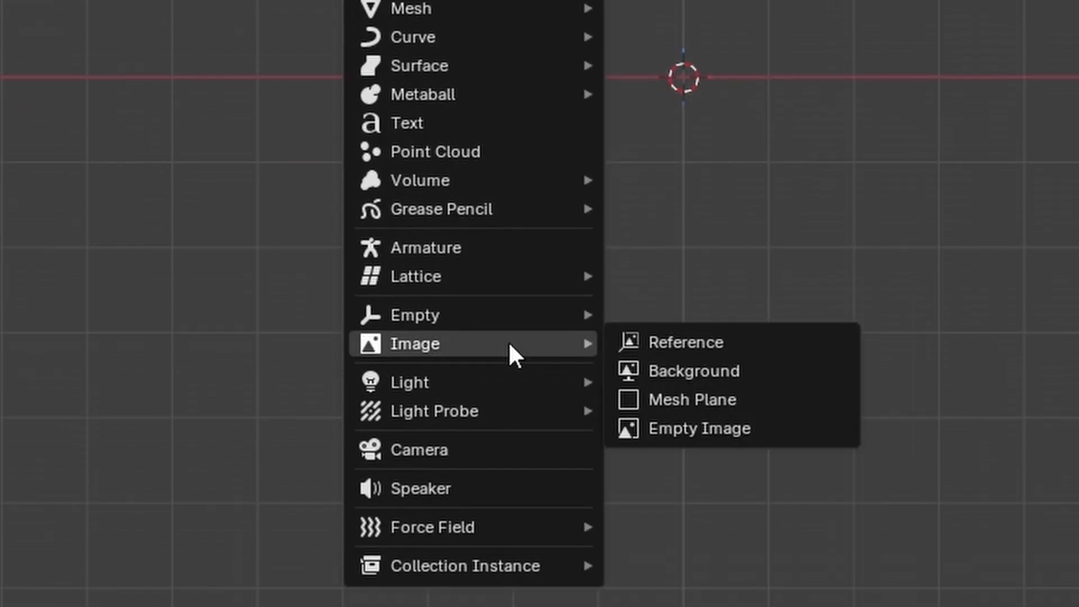
{"action": "left_click", "coordinate": [734, 339]}
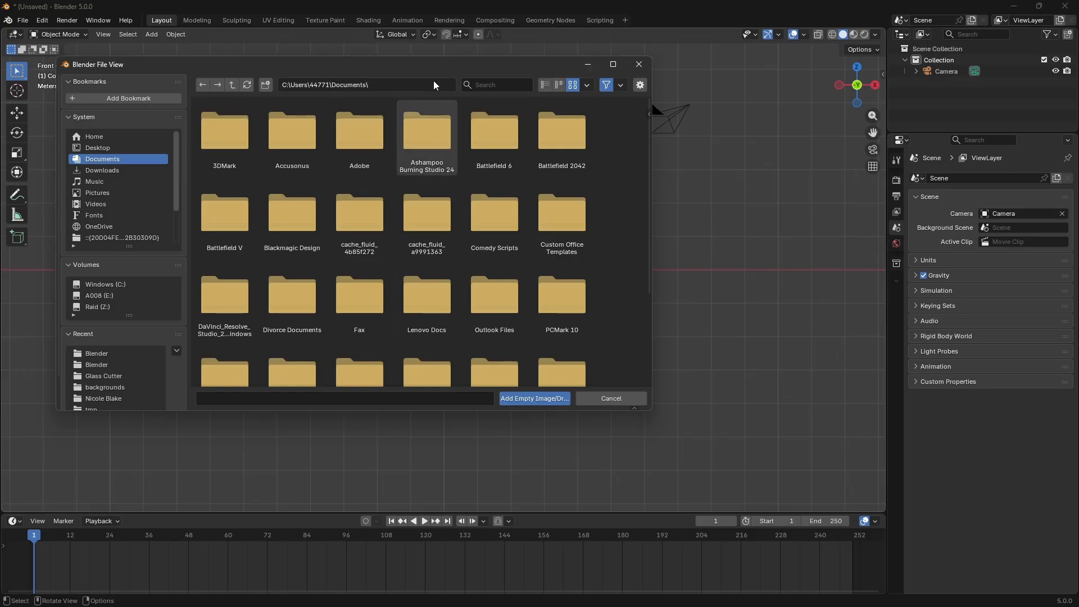
{"action": "double_click", "coordinate": [429, 69]}
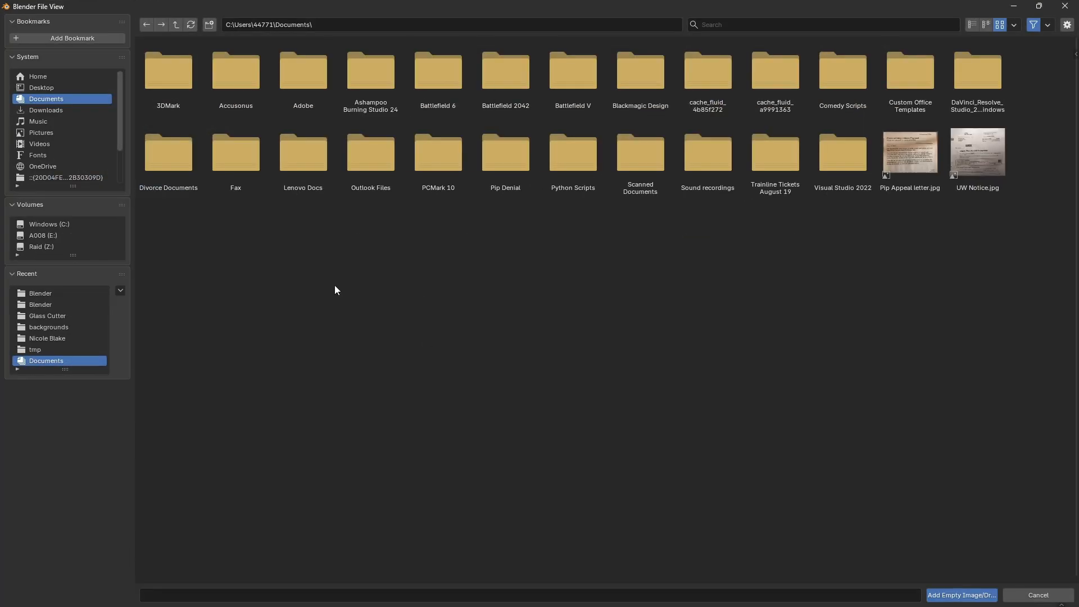
{"action": "scroll", "coordinate": [96, 158], "scroll_direction": "down", "scroll_amount": 3}
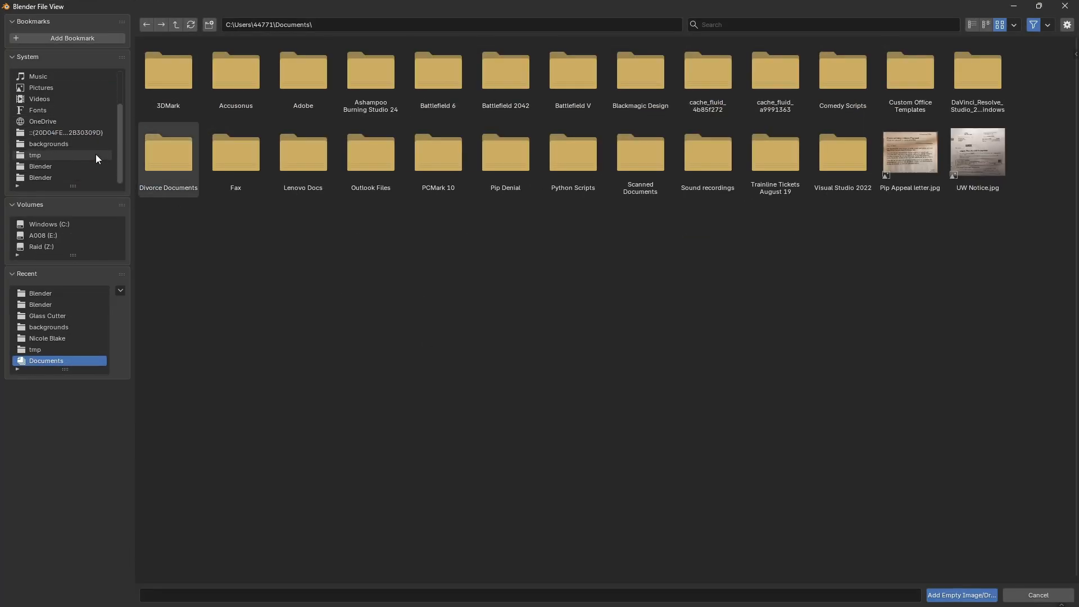
{"action": "left_click", "coordinate": [50, 165]}
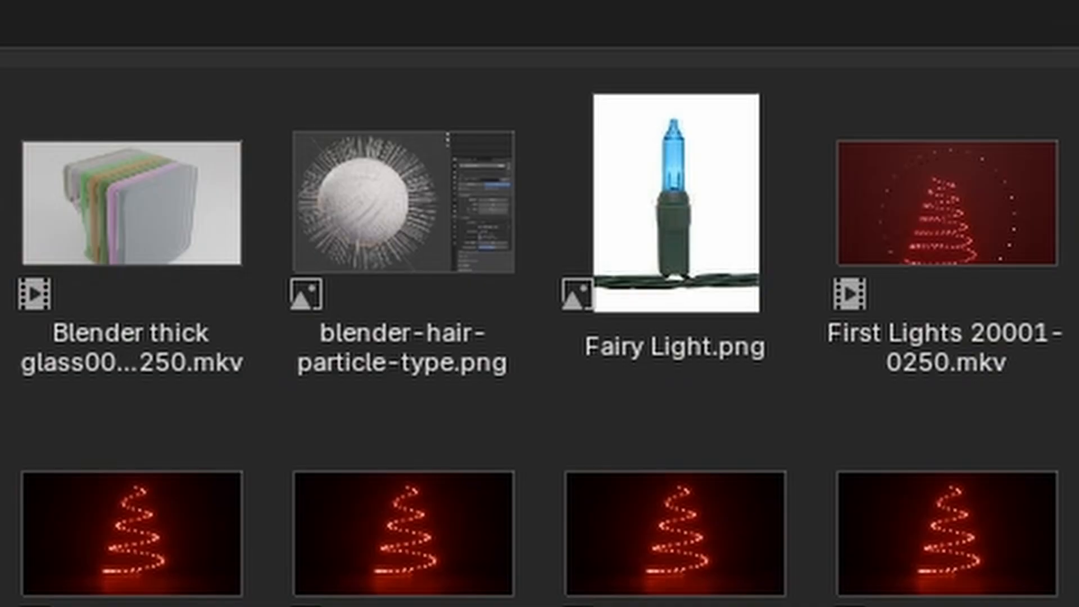
{"action": "double_click", "coordinate": [307, 82]}
Enable opacity for the Fairy Light reference image and set it to 0.5.
{"action": "scroll", "coordinate": [361, 219], "scroll_direction": "down", "scroll_amount": 2}
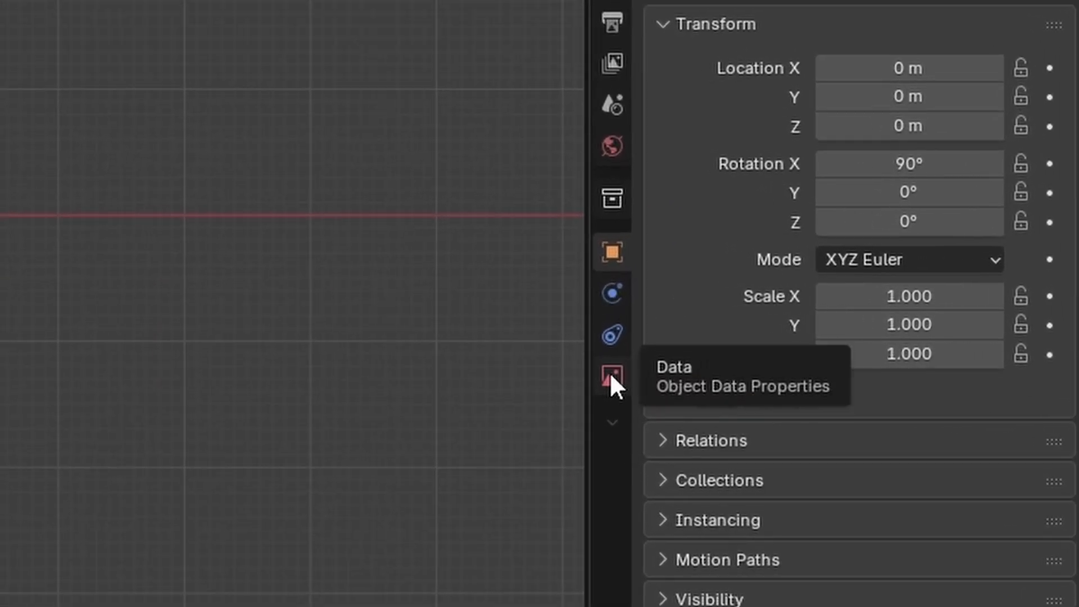
{"action": "left_click", "coordinate": [609, 372]}
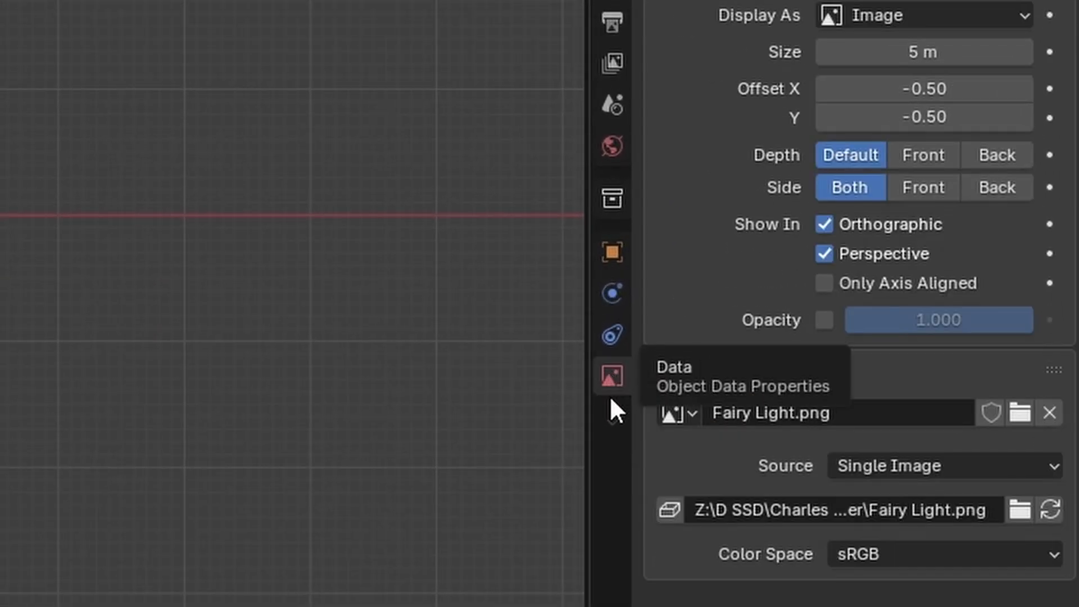
{"action": "left_click", "coordinate": [824, 319]}
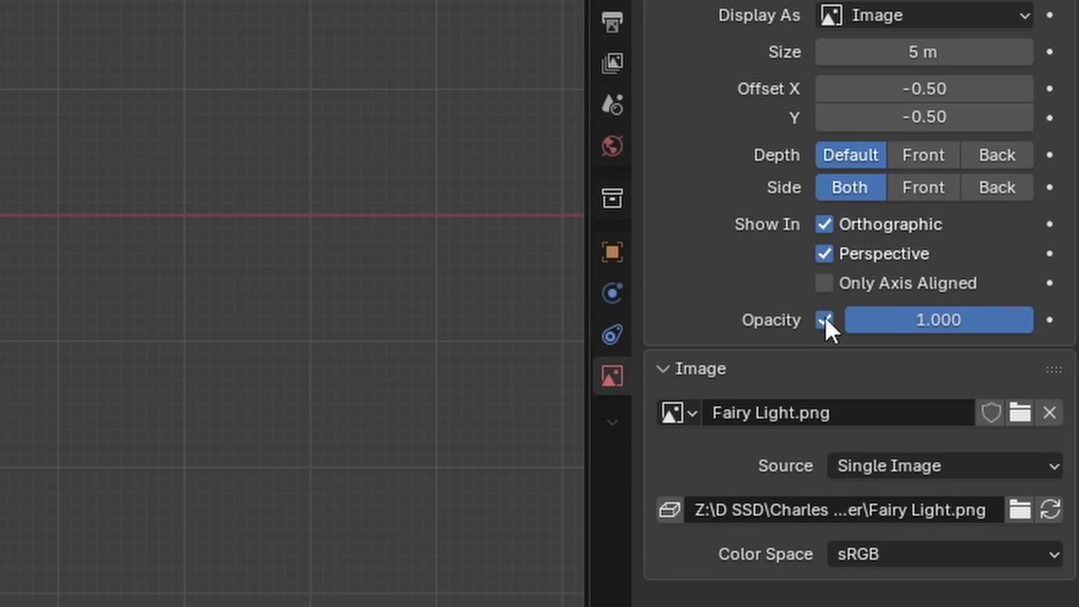
{"action": "left_click", "coordinate": [931, 326]}
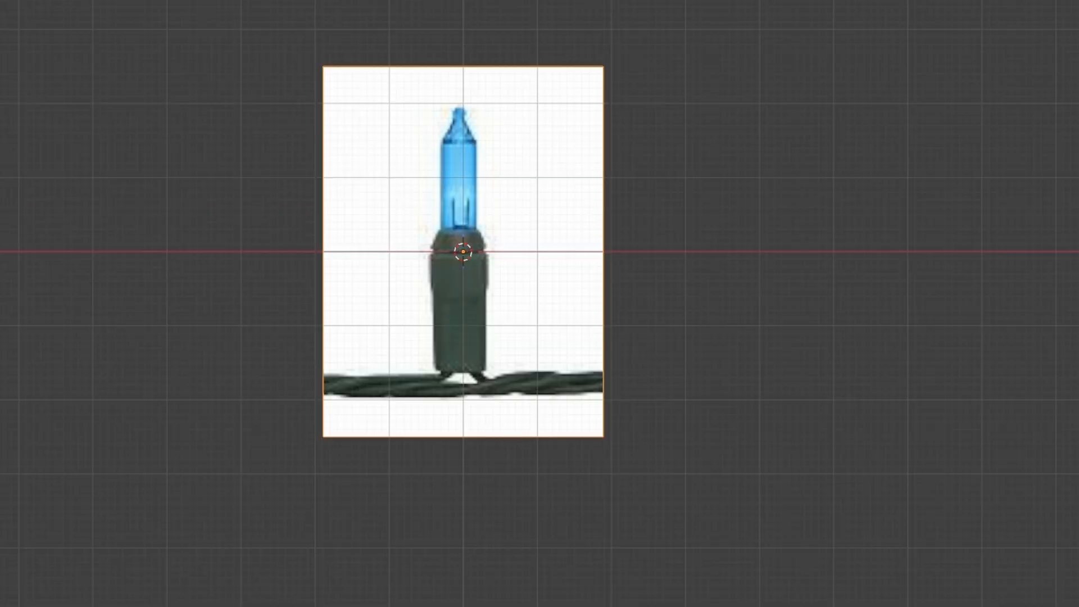
{"action": "key", "text": "Return"}
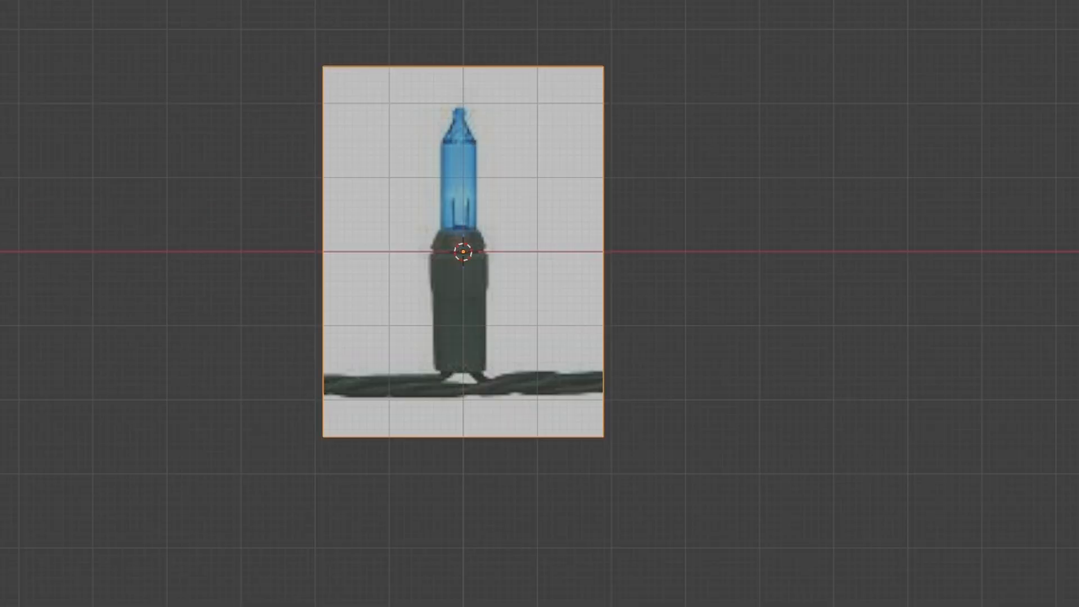
Move the reference image along the X axis until the bulb is centred on the vertical grid line through the origin.
{"action": "scroll", "coordinate": [551, 198], "scroll_direction": "up", "scroll_amount": 5}
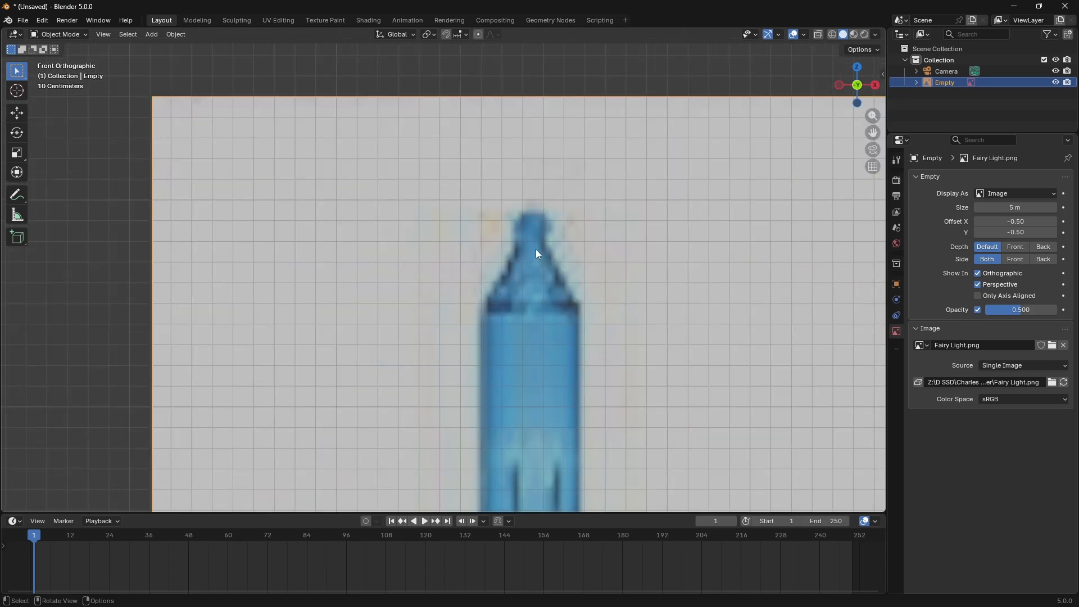
{"action": "scroll", "coordinate": [528, 242], "scroll_direction": "down", "scroll_amount": 3}
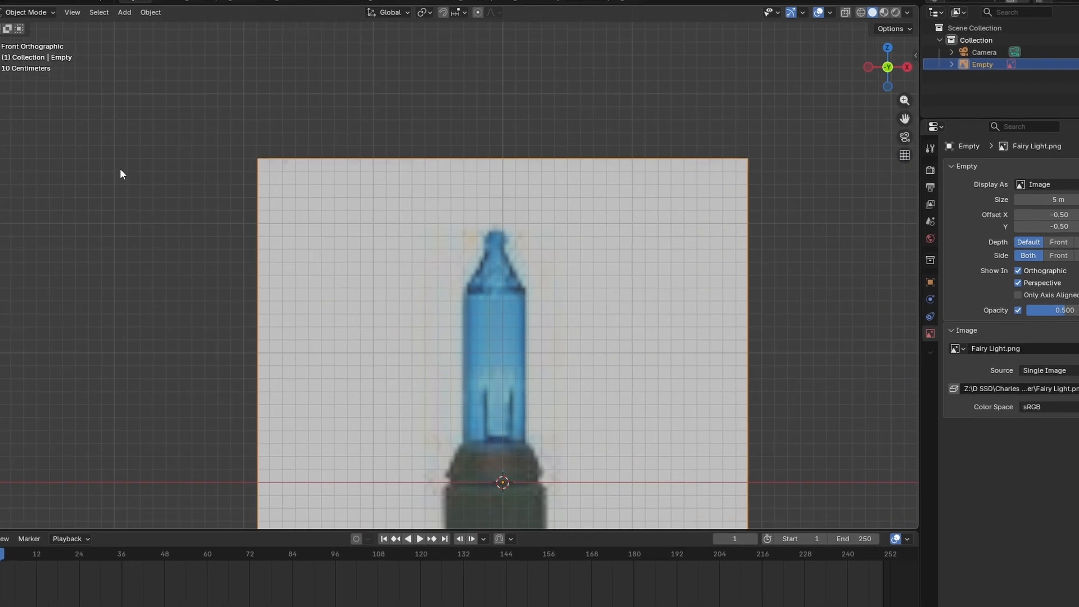
{"action": "key", "text": "g"}
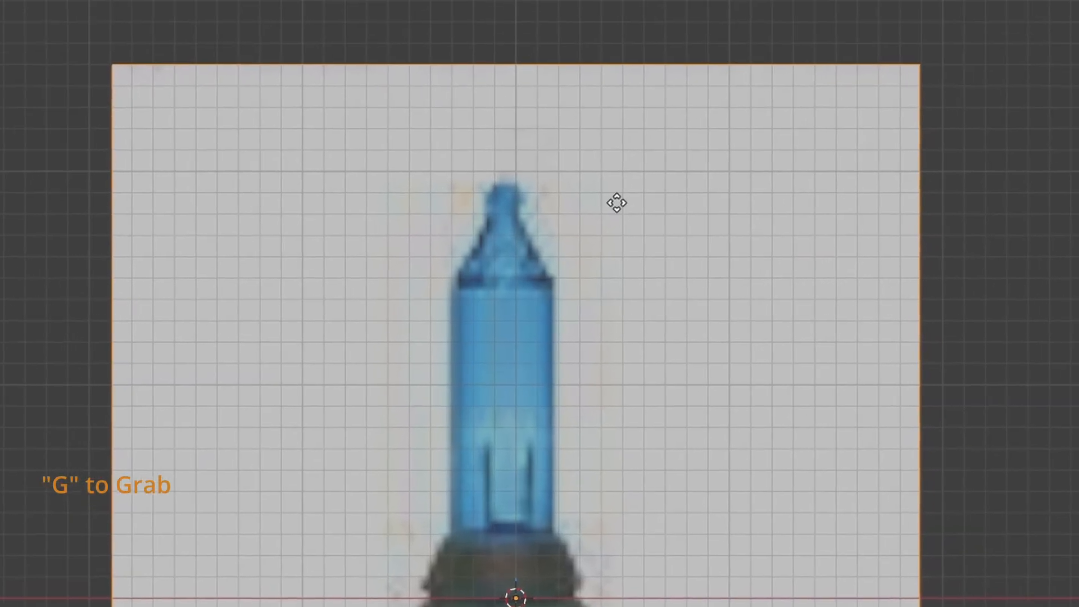
{"action": "key", "text": "x"}
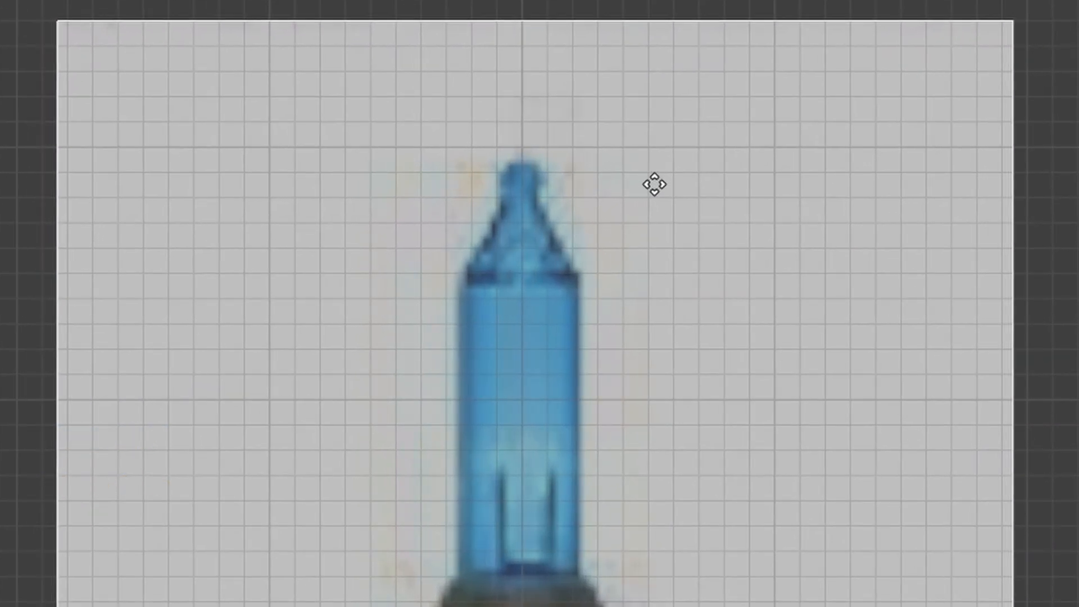
{"action": "left_click", "coordinate": [654, 184]}
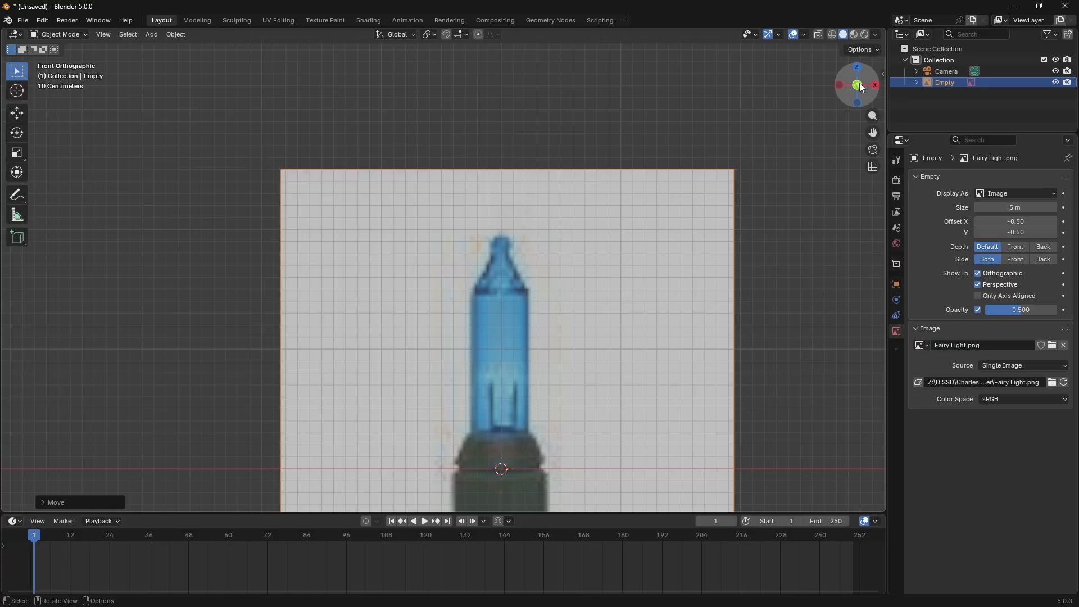
From the right side view, move the reference image slightly along the positive Y axis, just behind the origin.
{"action": "middle_click_drag", "start_coordinate": [629, 185], "coordinate": [728, 173]}
{"action": "key", "text": "KP_3"}
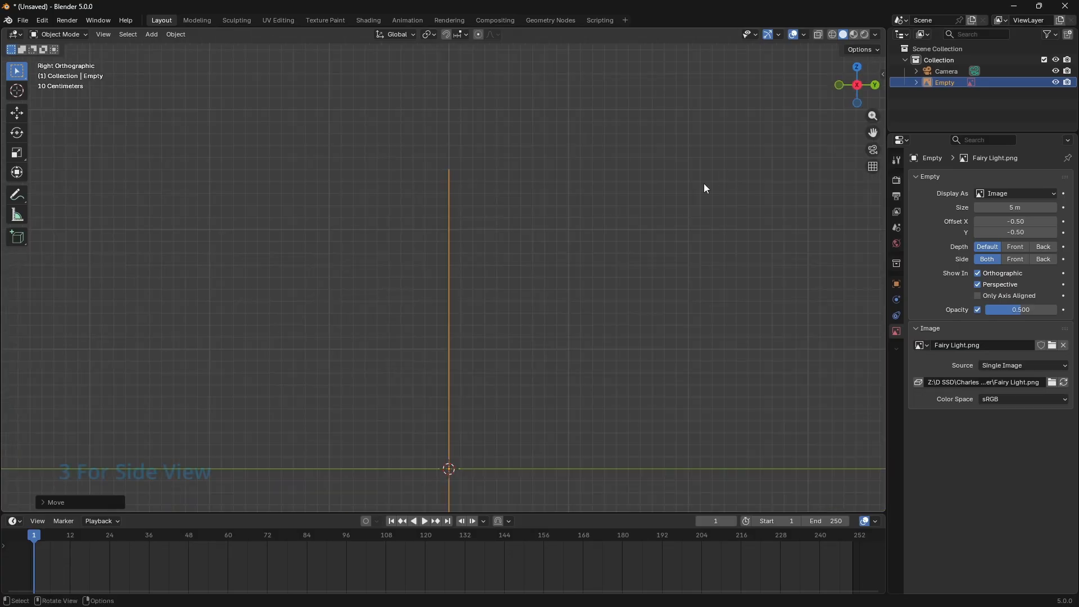
{"action": "left_click_drag", "start_coordinate": [870, 128], "coordinate": [897, 41]}
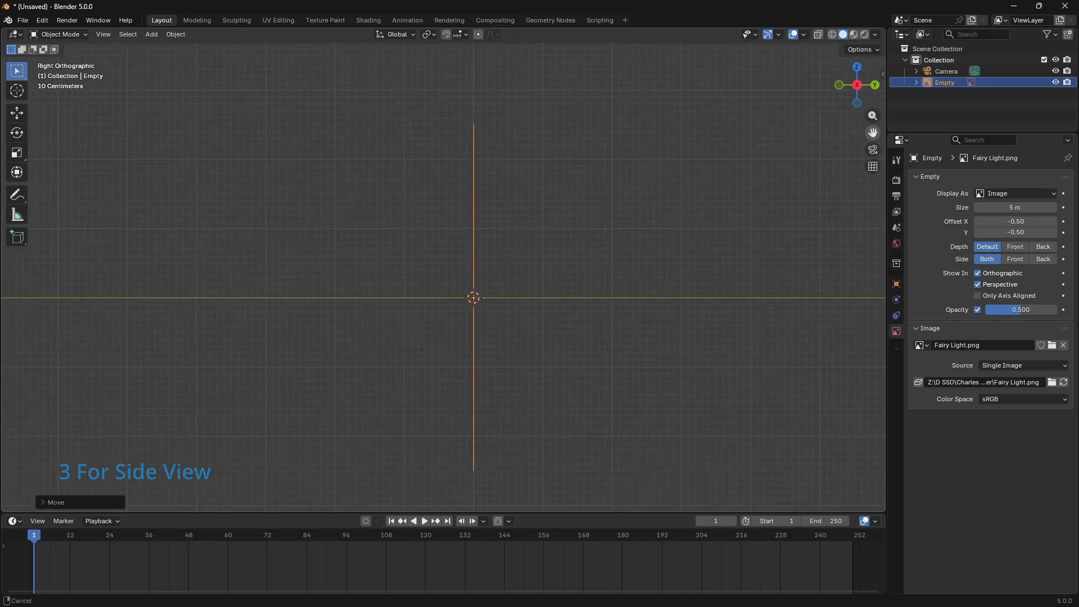
{"action": "scroll", "coordinate": [417, 263], "scroll_direction": "up", "scroll_amount": 2}
{"action": "scroll", "coordinate": [418, 273], "scroll_direction": "down", "scroll_amount": 1}
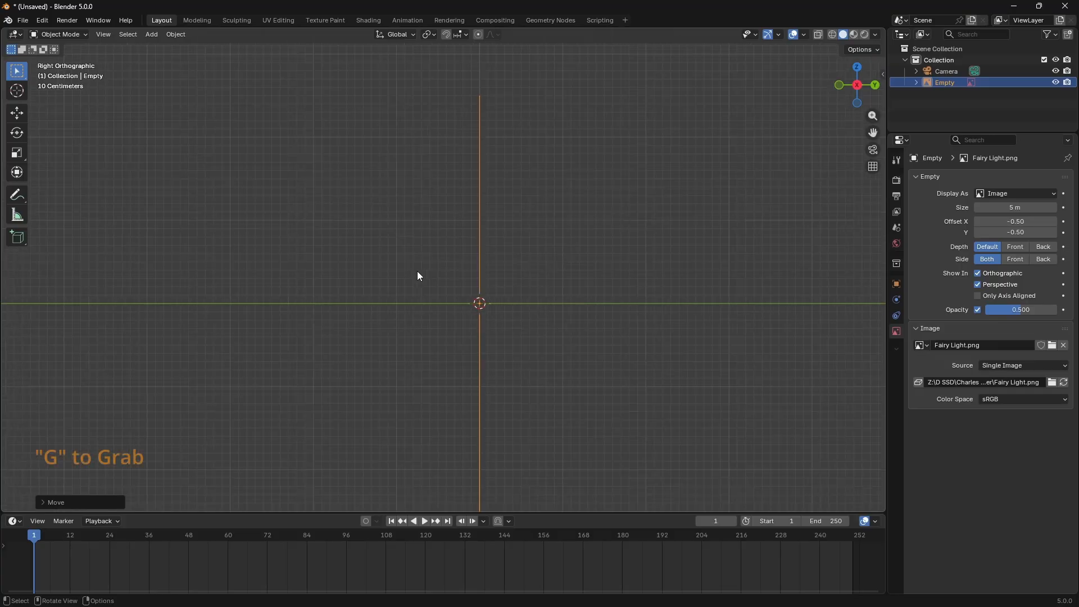
{"action": "key", "text": "g"}
{"action": "key", "text": "y"}
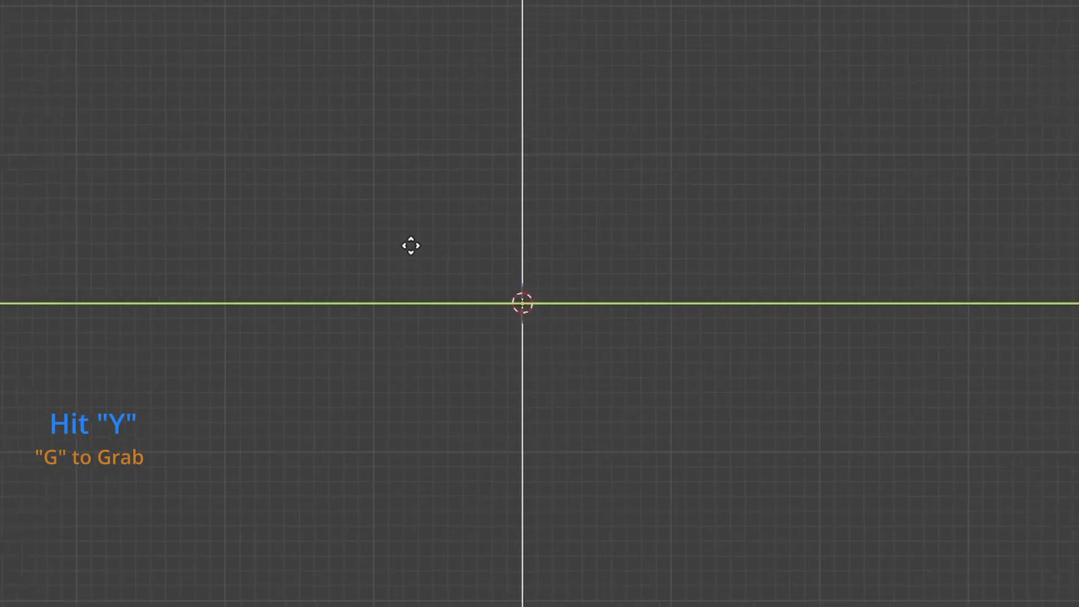
{"action": "left_click", "coordinate": [428, 243]}
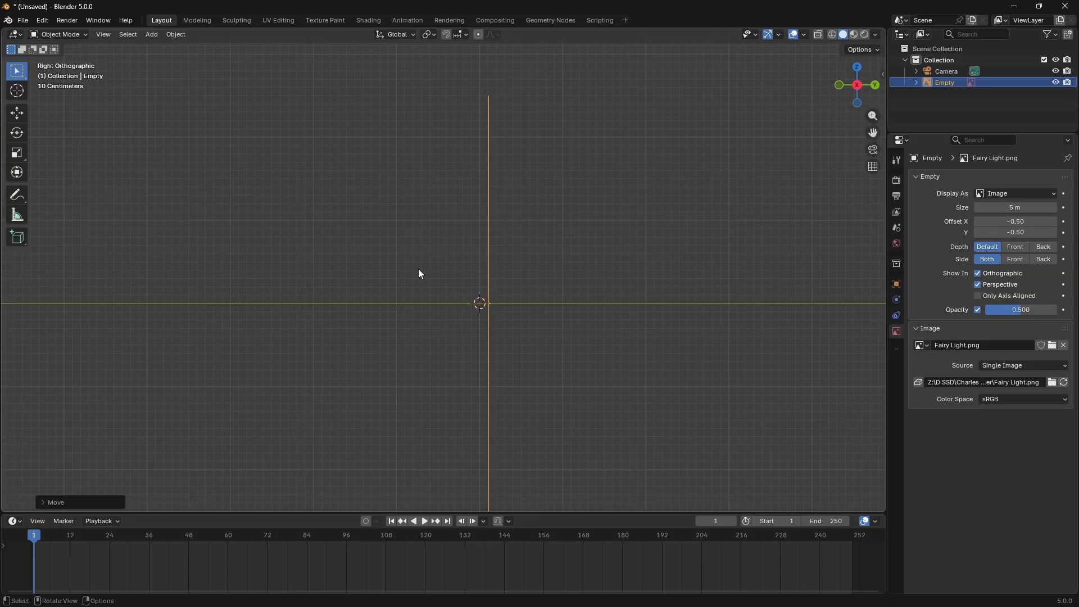
Add a mesh plane at the origin and set its X rotation to 90° so it stands upright before the reference.
{"action": "key", "text": "KP_0"}
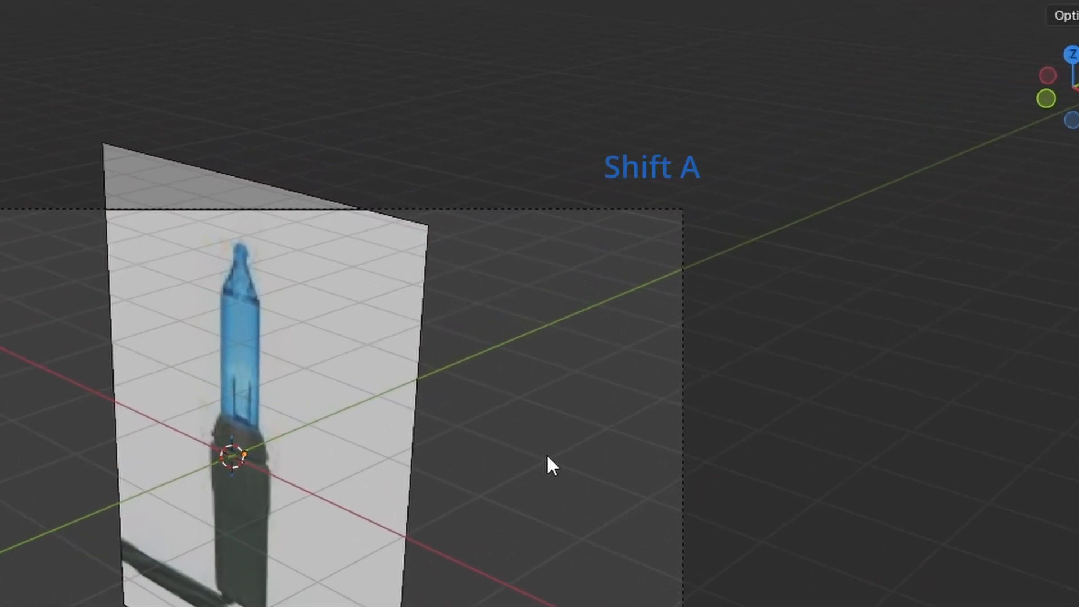
{"action": "key", "text": "shift+a"}
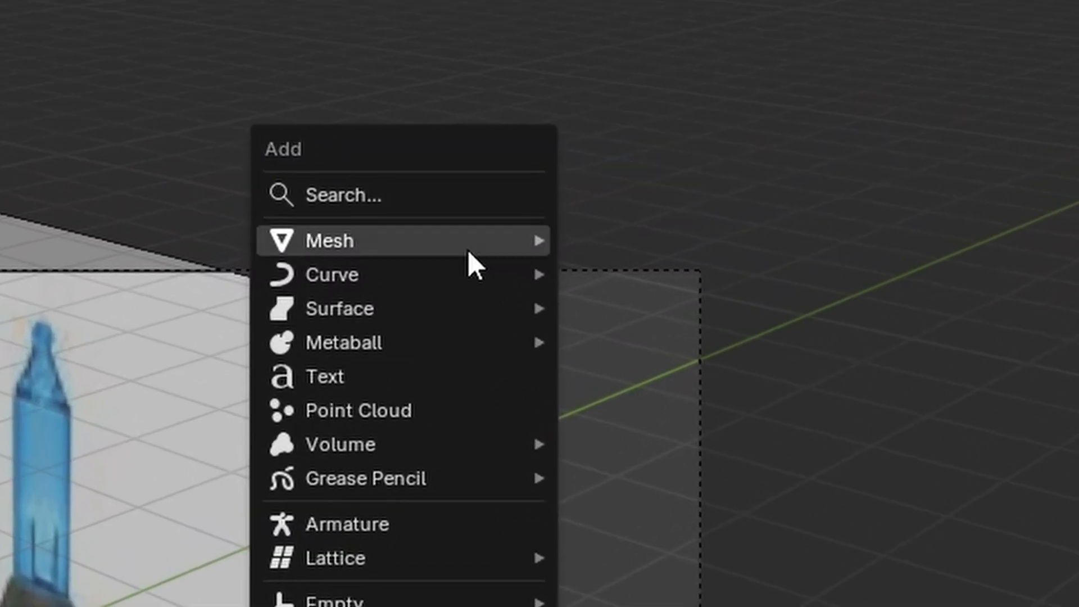
{"action": "mouse_move", "coordinate": [465, 243]}
{"action": "left_click", "coordinate": [661, 241]}
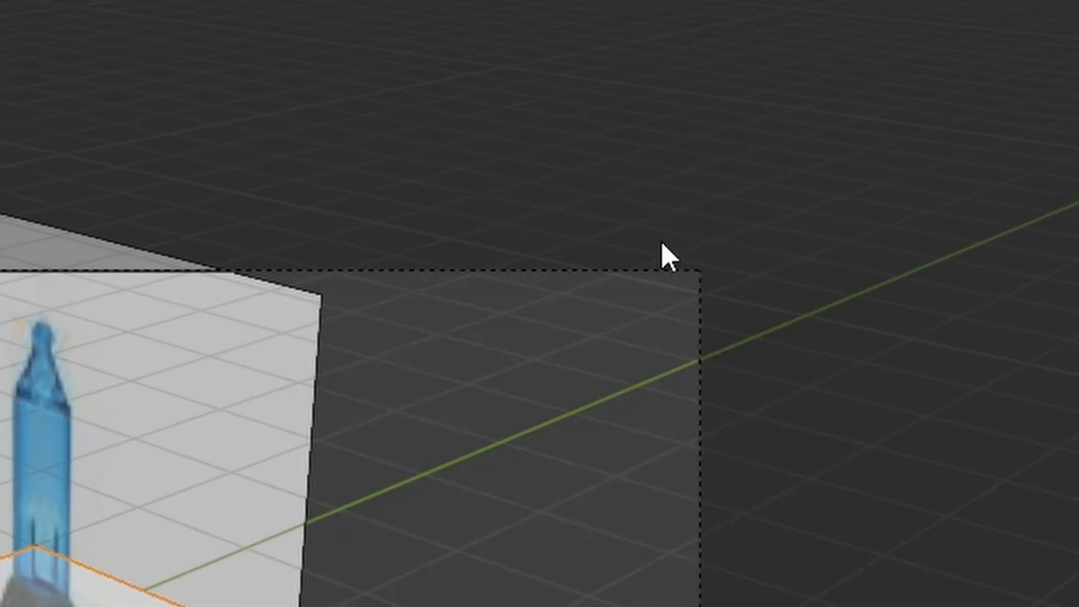
{"action": "key", "text": "n"}
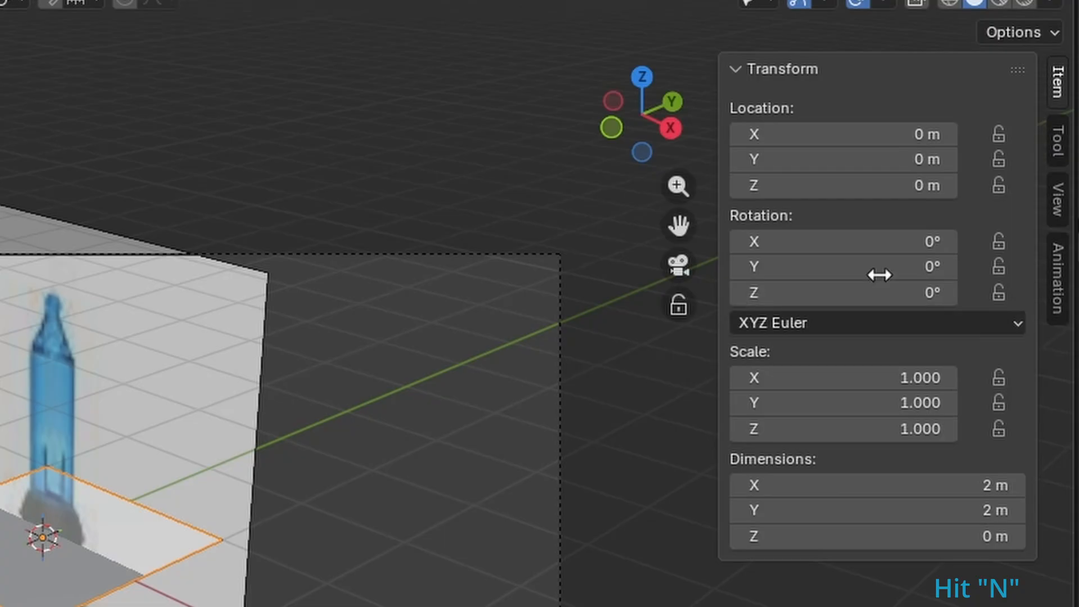
{"action": "left_click", "coordinate": [937, 241]}
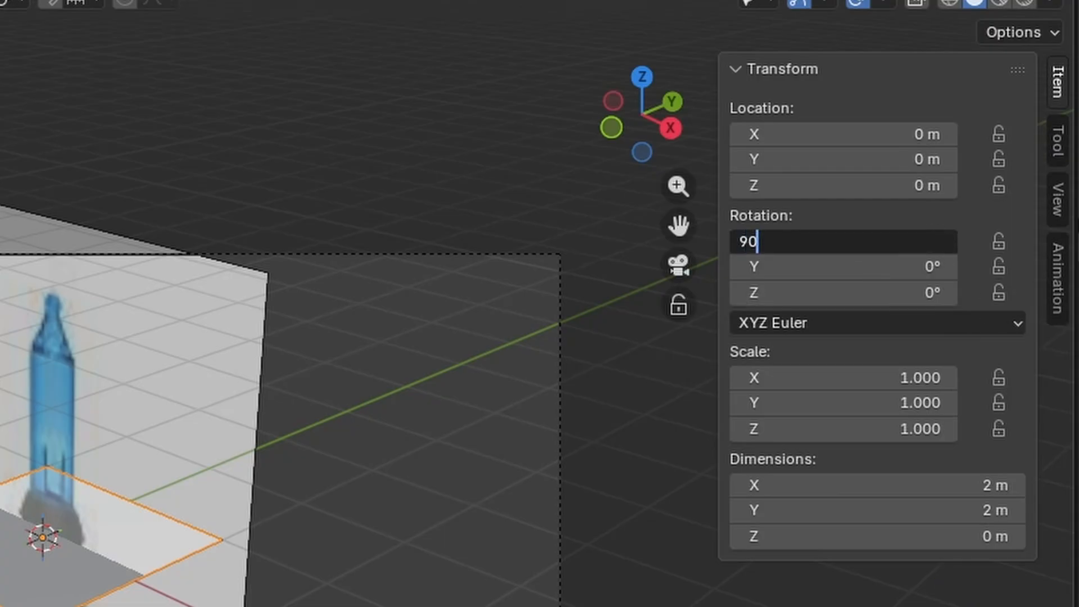
{"action": "key", "text": "Return"}
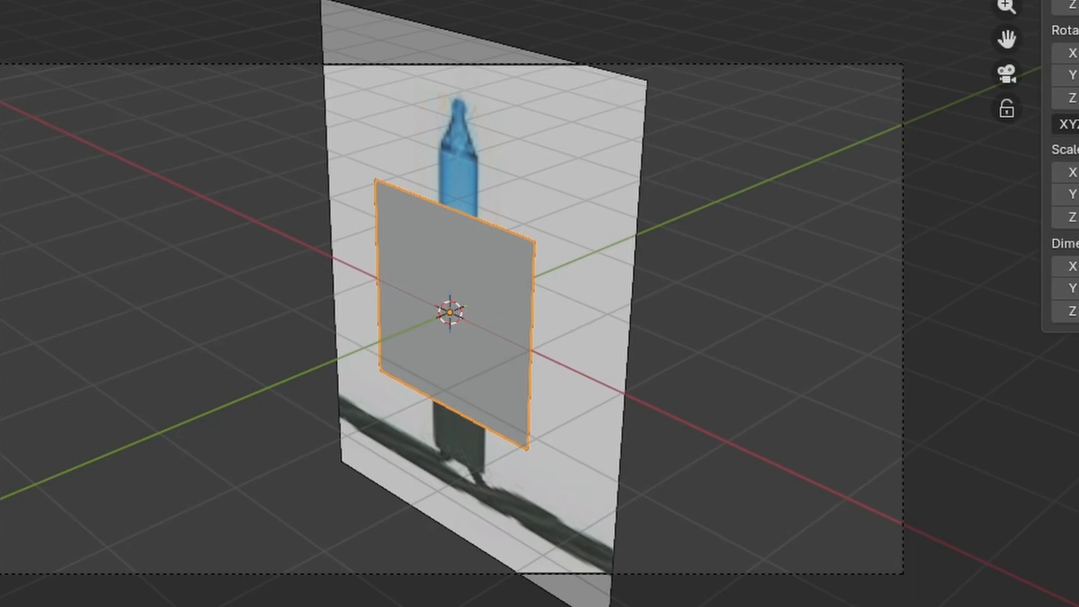
View the upright plane from the front and put it in Edit Mode.
{"action": "middle_click_drag", "start_coordinate": [562, 315], "coordinate": [640, 315]}
{"action": "middle_click_drag", "start_coordinate": [304, 315], "coordinate": [332, 308]}
{"action": "key", "text": "KP_1"}
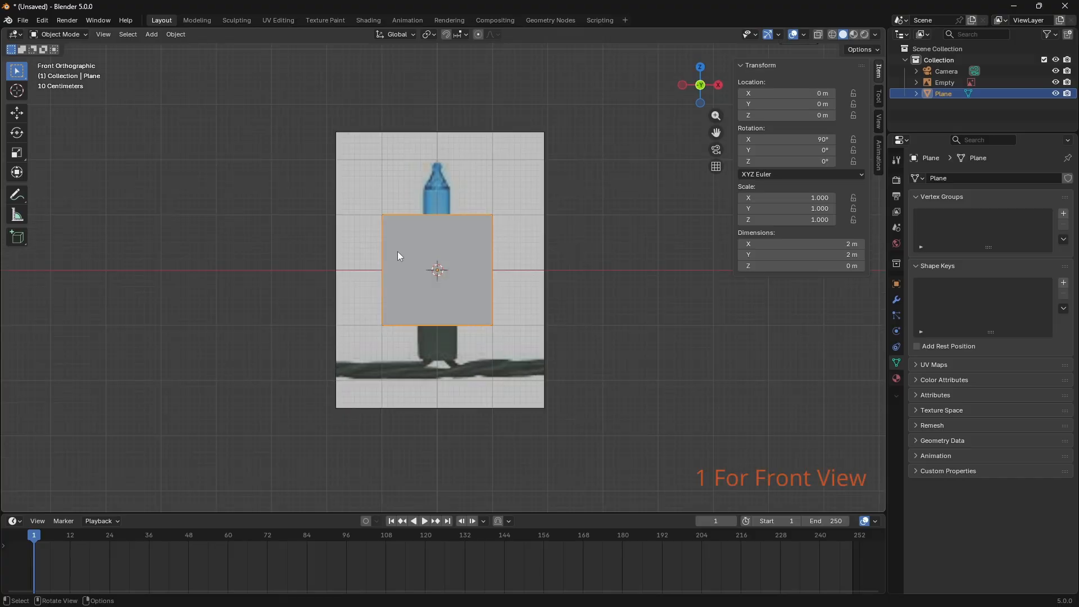
{"action": "scroll", "coordinate": [397, 252], "scroll_direction": "up", "scroll_amount": 3}
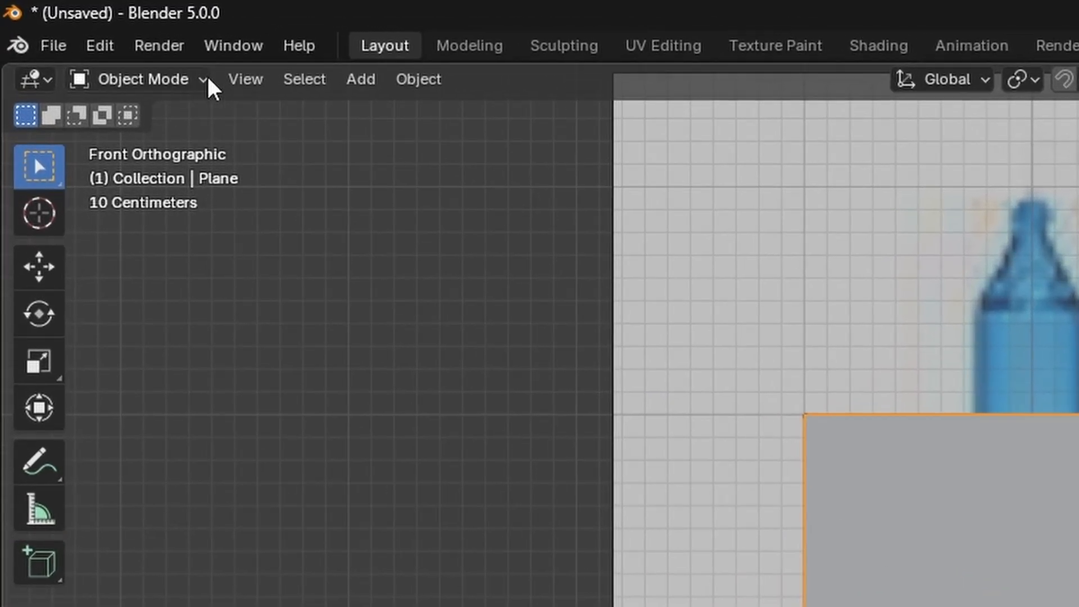
{"action": "left_click", "coordinate": [150, 62]}
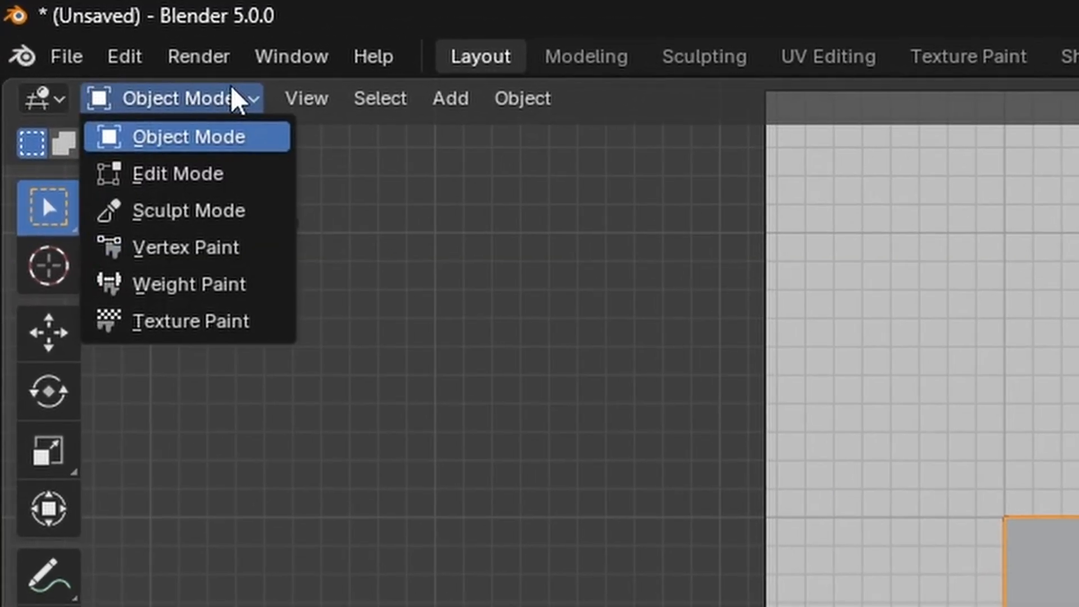
{"action": "left_click", "coordinate": [138, 110]}
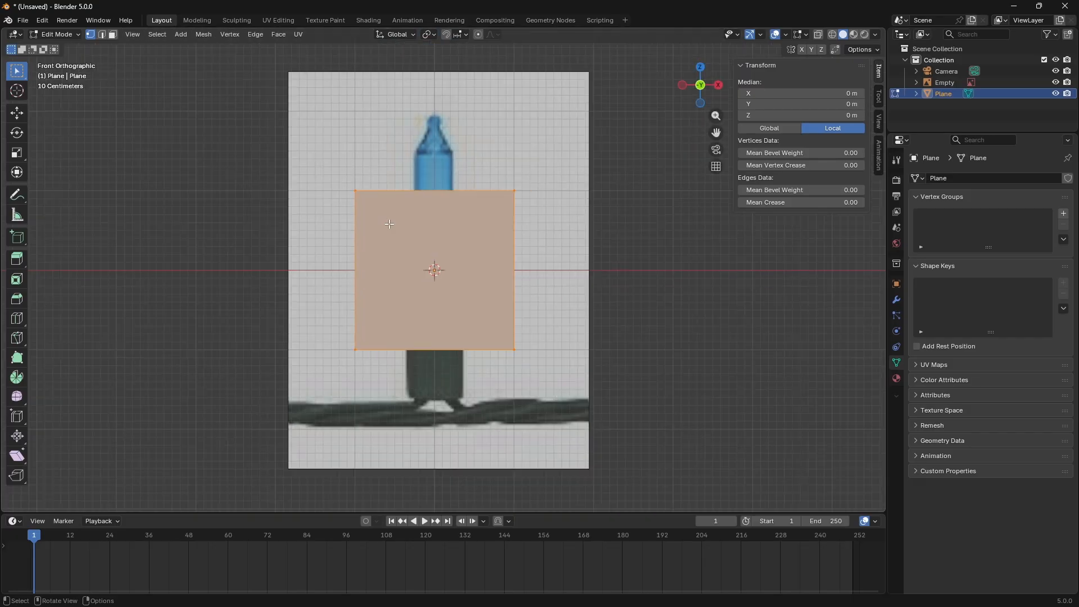
{"action": "scroll", "coordinate": [389, 223], "scroll_direction": "up", "scroll_amount": 3}
{"action": "scroll", "coordinate": [389, 223], "scroll_direction": "down", "scroll_amount": 2}
{"action": "scroll", "coordinate": [389, 224], "scroll_direction": "down", "scroll_amount": 1}
{"action": "key", "text": "Tab"}
{"action": "key", "text": "Tab"}
{"action": "scroll", "coordinate": [169, 78], "scroll_direction": "up", "scroll_amount": 2}
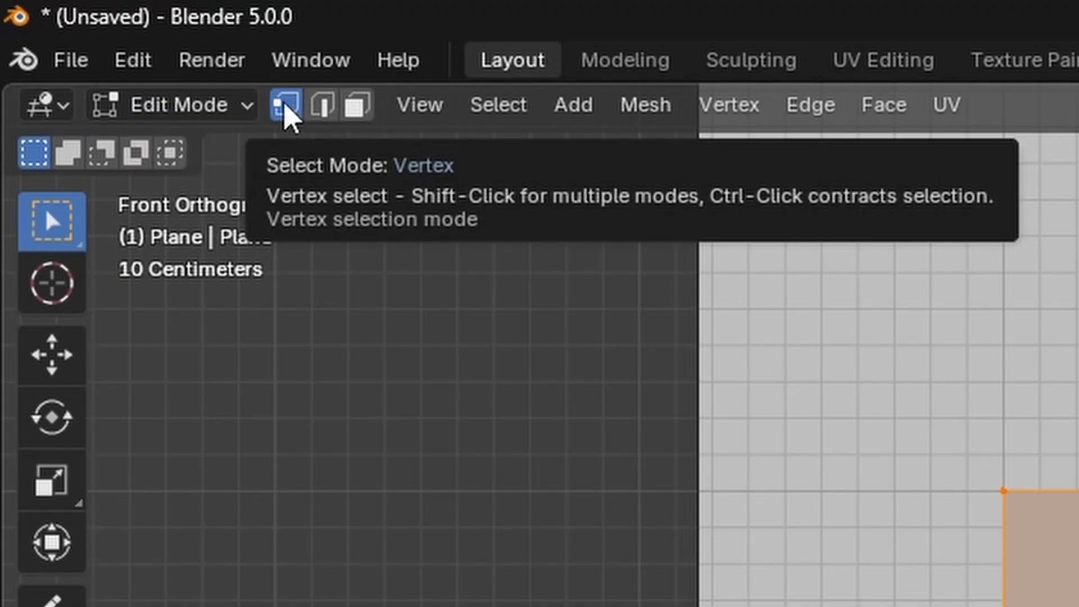
In vertex selection mode, delete the plane's two left vertices and its lower-right vertex, keeping only the upper-right one.
{"action": "left_click", "coordinate": [390, 458]}
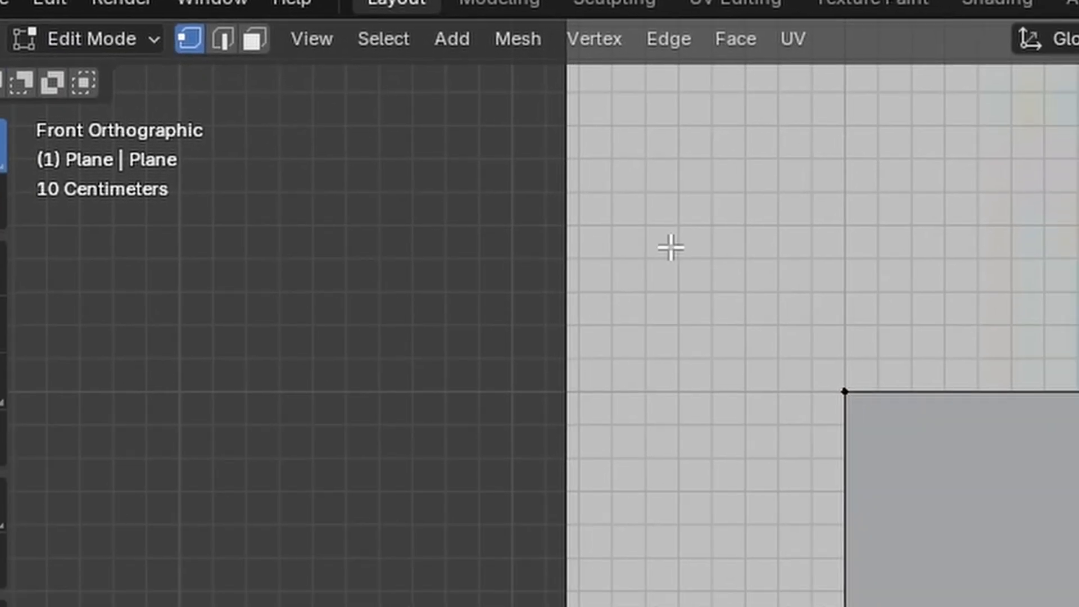
{"action": "left_click_drag", "start_coordinate": [812, 332], "coordinate": [1078, 606]}
{"action": "left_click_drag", "start_coordinate": [751, 606], "coordinate": [750, 606]}
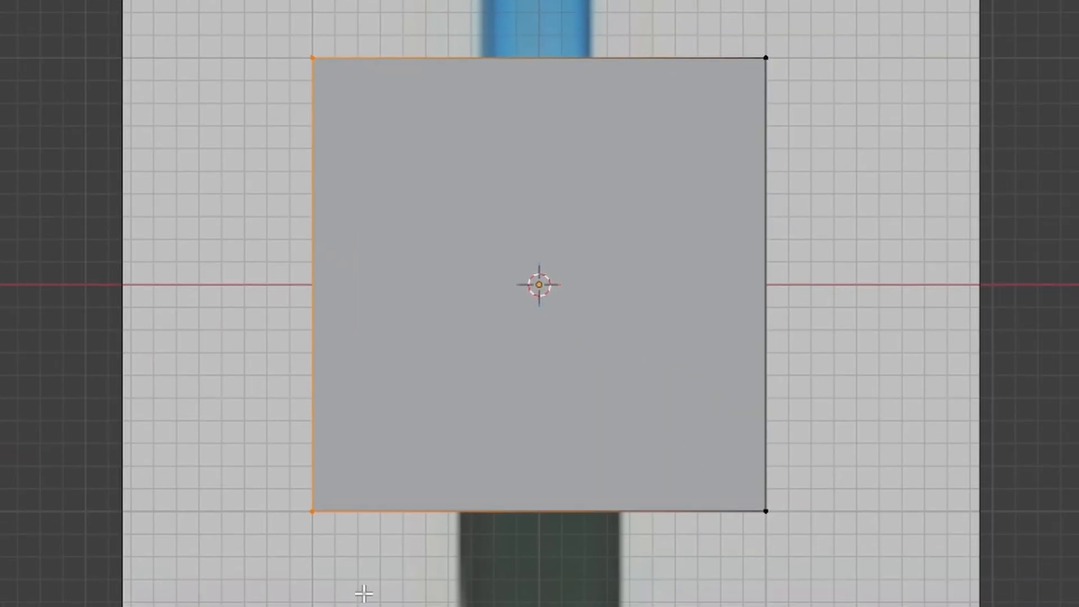
{"action": "key", "text": "x"}
{"action": "left_click", "coordinate": [304, 596]}
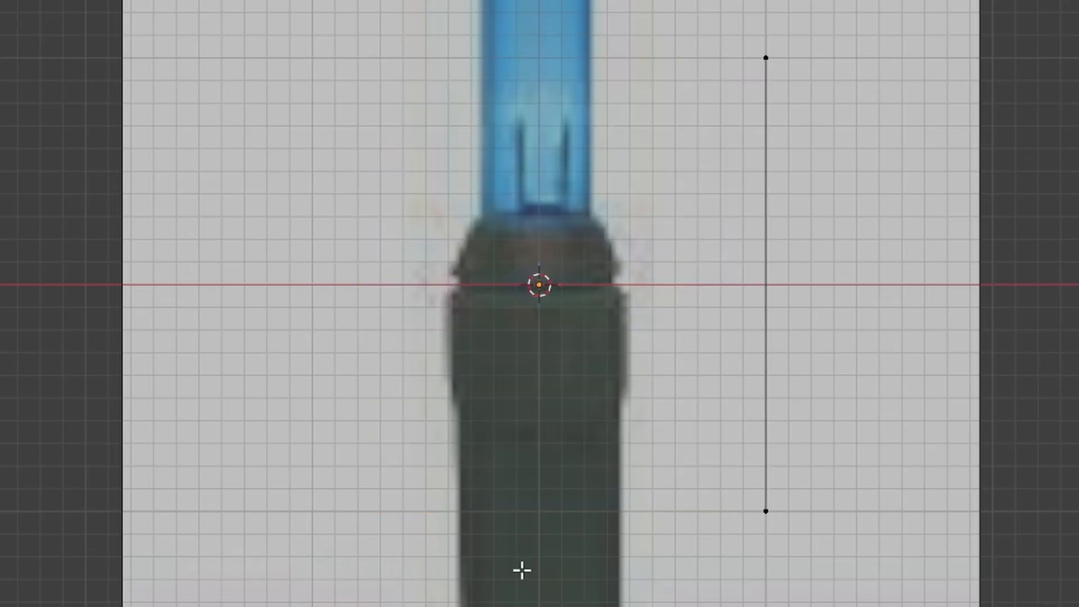
{"action": "left_click_drag", "start_coordinate": [654, 460], "coordinate": [653, 460]}
{"action": "key", "text": "x"}
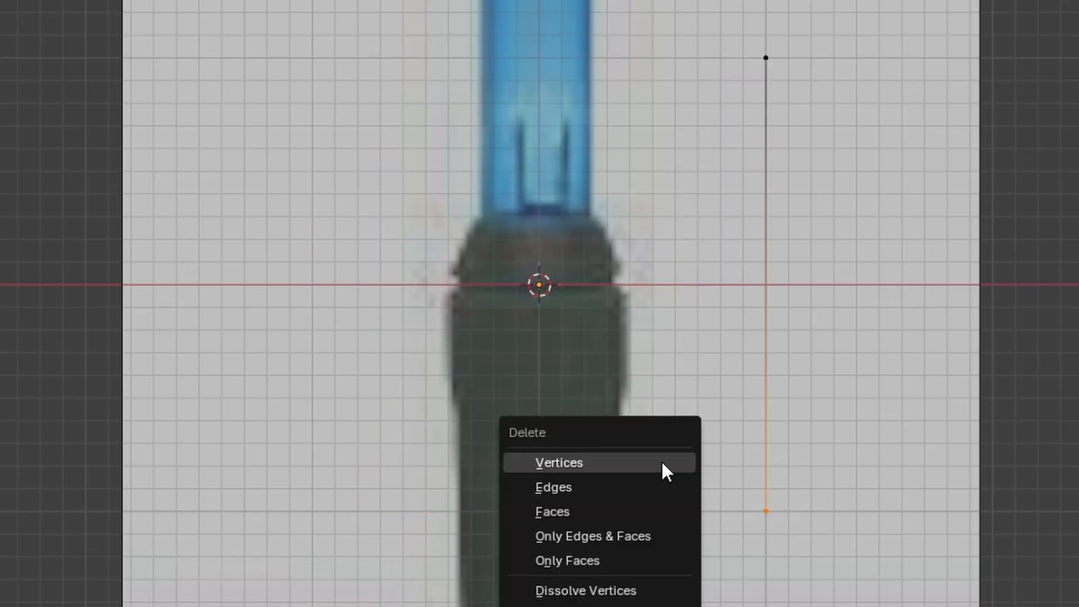
{"action": "left_click", "coordinate": [665, 471]}
Move the remaining vertex onto the vertical centre line at the very top of the blue bulb's tip.
{"action": "left_click_drag", "start_coordinate": [750, 135], "coordinate": [825, 22]}
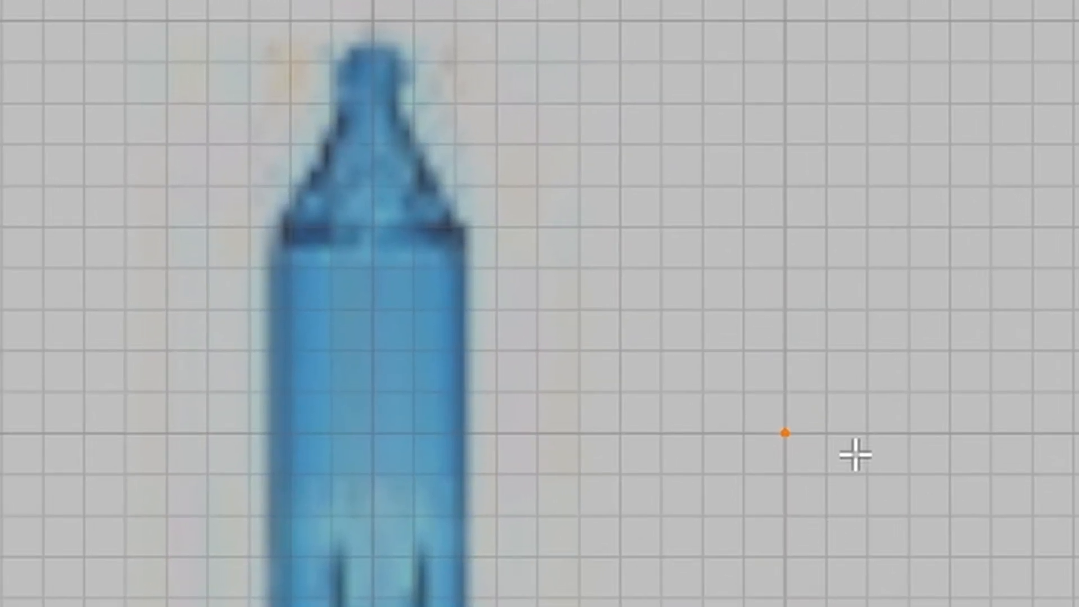
{"action": "key", "text": "g"}
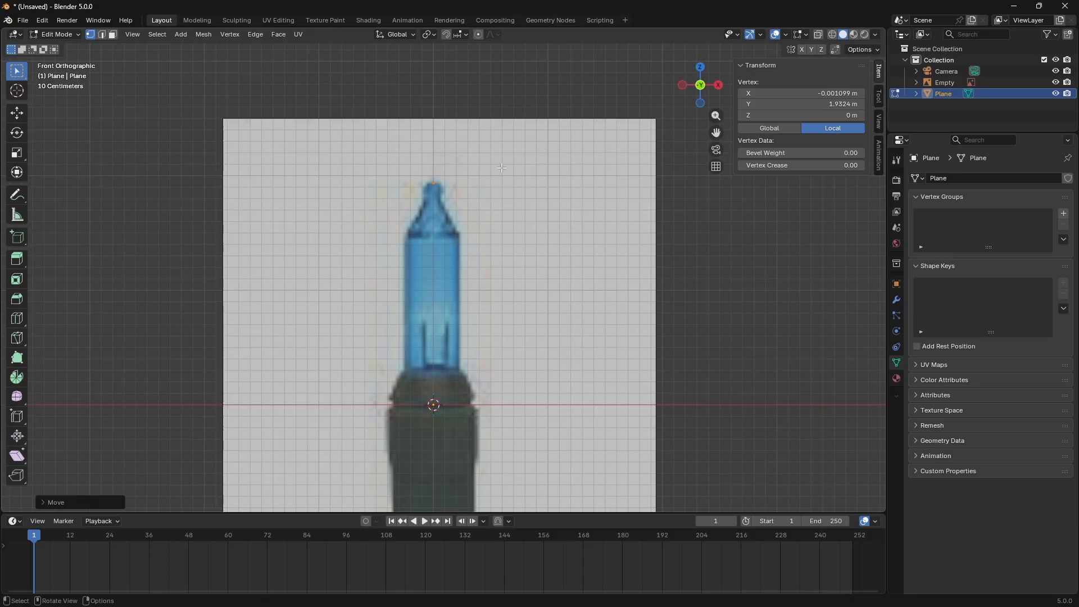
{"action": "scroll", "coordinate": [528, 156], "scroll_direction": "up", "scroll_amount": 5}
{"action": "left_click_drag", "start_coordinate": [717, 133], "coordinate": [707, 236]}
{"action": "scroll", "coordinate": [588, 149], "scroll_direction": "down", "scroll_amount": 1}
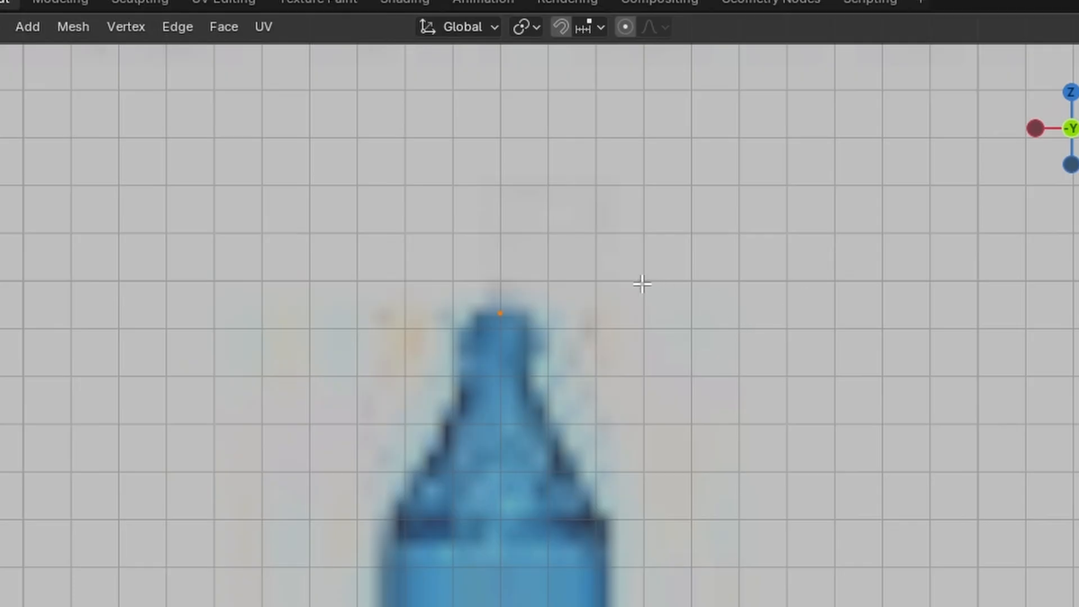
Extrude the vertex across to the tip's right edge and down the side of the narrow tip in two segments.
{"action": "key", "text": "e"}
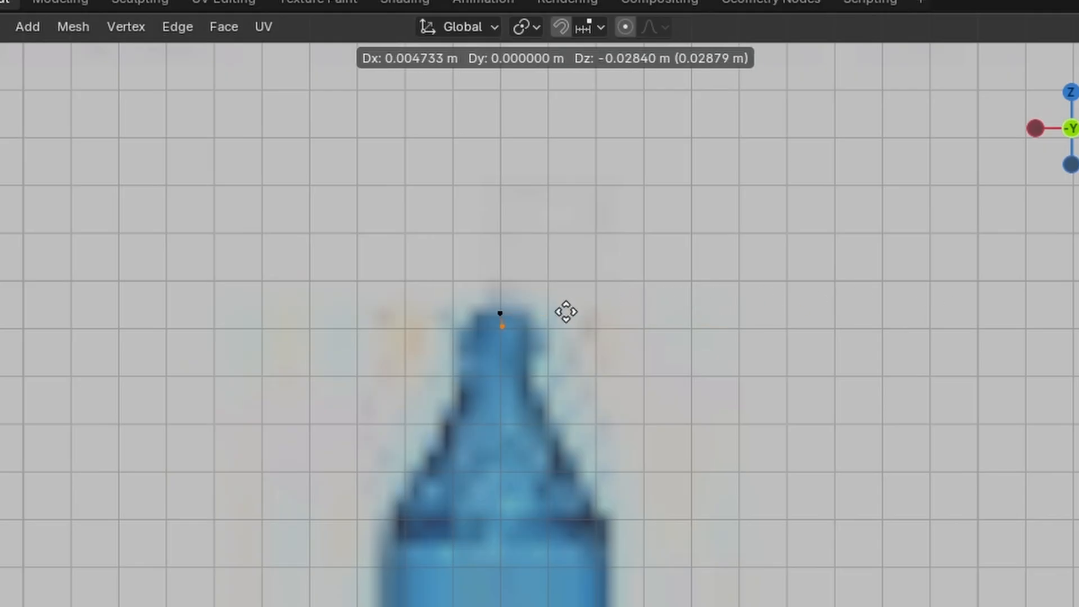
{"action": "left_click", "coordinate": [588, 299]}
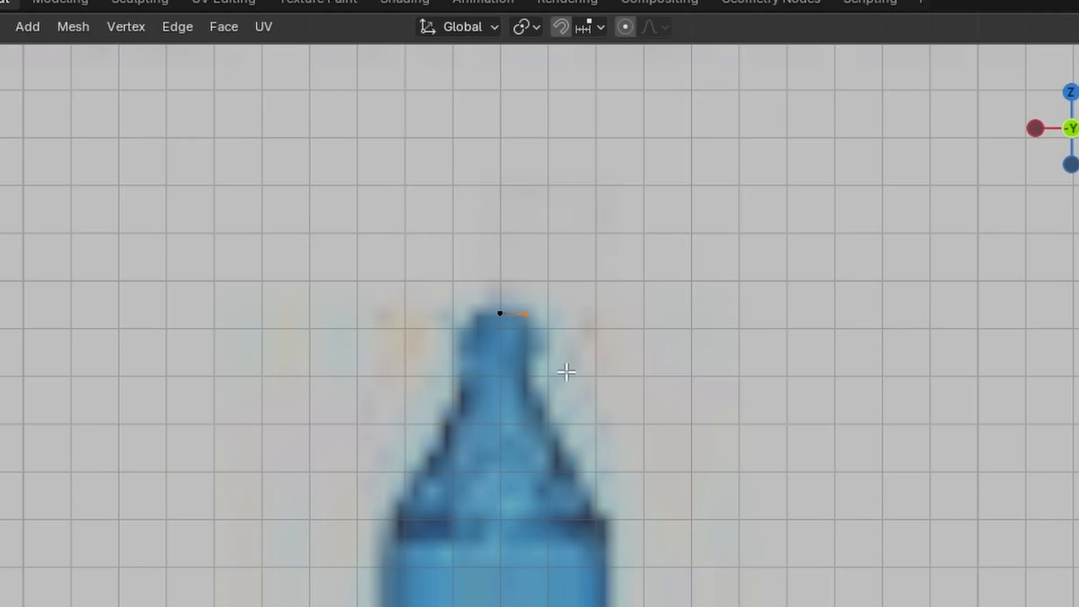
{"action": "key", "text": "e"}
{"action": "right_click", "coordinate": [569, 412]}
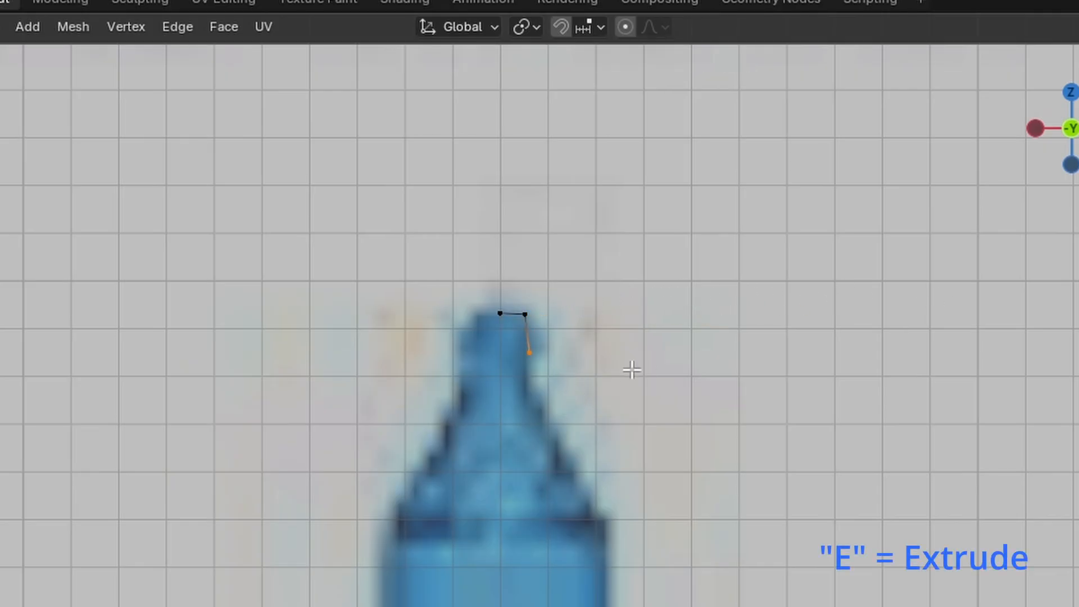
{"action": "key", "text": "e"}
{"action": "left_click", "coordinate": [627, 410]}
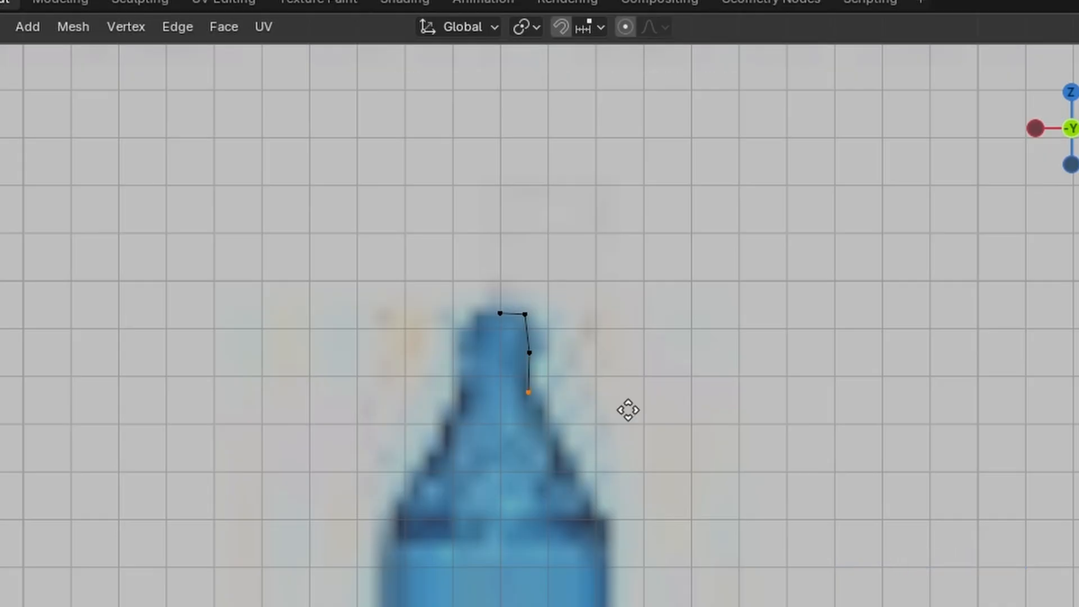
Continue extruding vertices in small steps down the tapered right side of the bulb to the outer corner of its shoulder.
{"action": "key", "text": "e"}
{"action": "left_click", "coordinate": [646, 424]}
{"action": "key", "text": "e"}
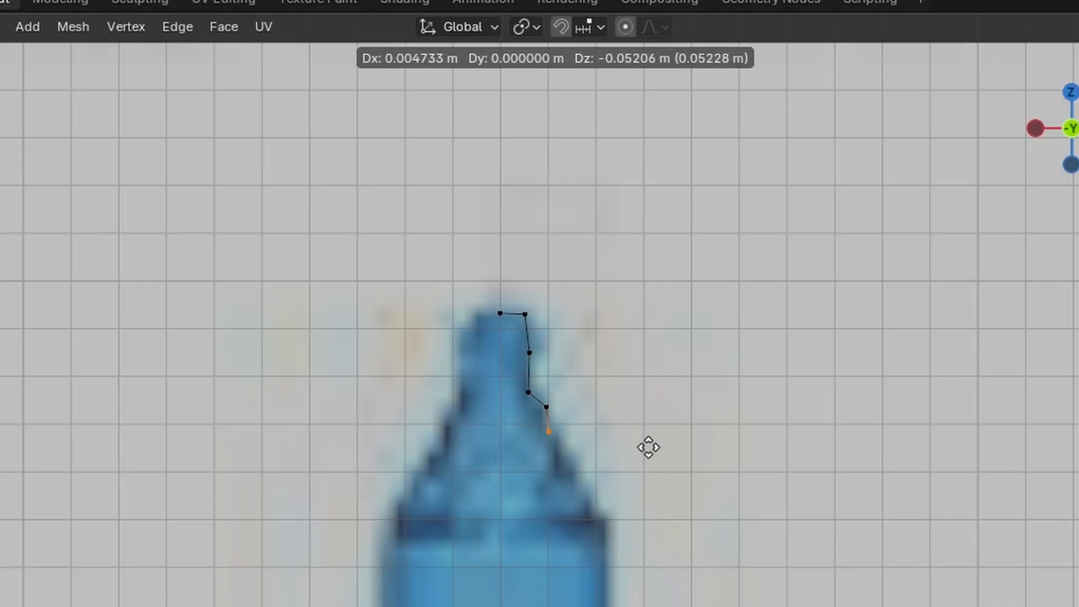
{"action": "left_click", "coordinate": [647, 453]}
{"action": "key", "text": "e"}
{"action": "left_click", "coordinate": [668, 455]}
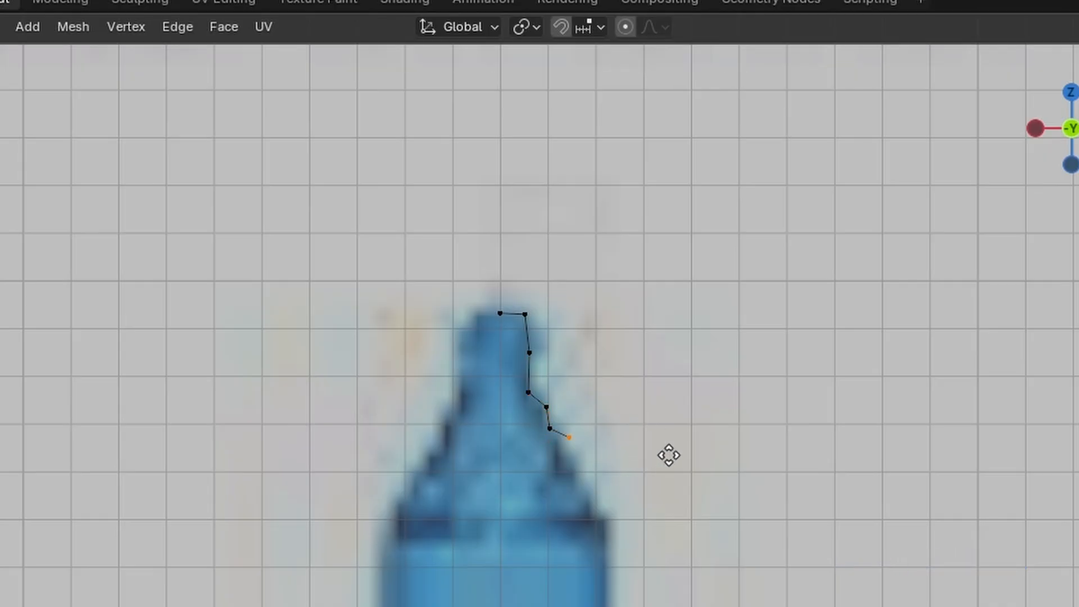
{"action": "key", "text": "e"}
{"action": "left_click", "coordinate": [669, 481]}
{"action": "key", "text": "e"}
{"action": "left_click", "coordinate": [682, 489]}
{"action": "key", "text": "e"}
{"action": "left_click", "coordinate": [683, 526]}
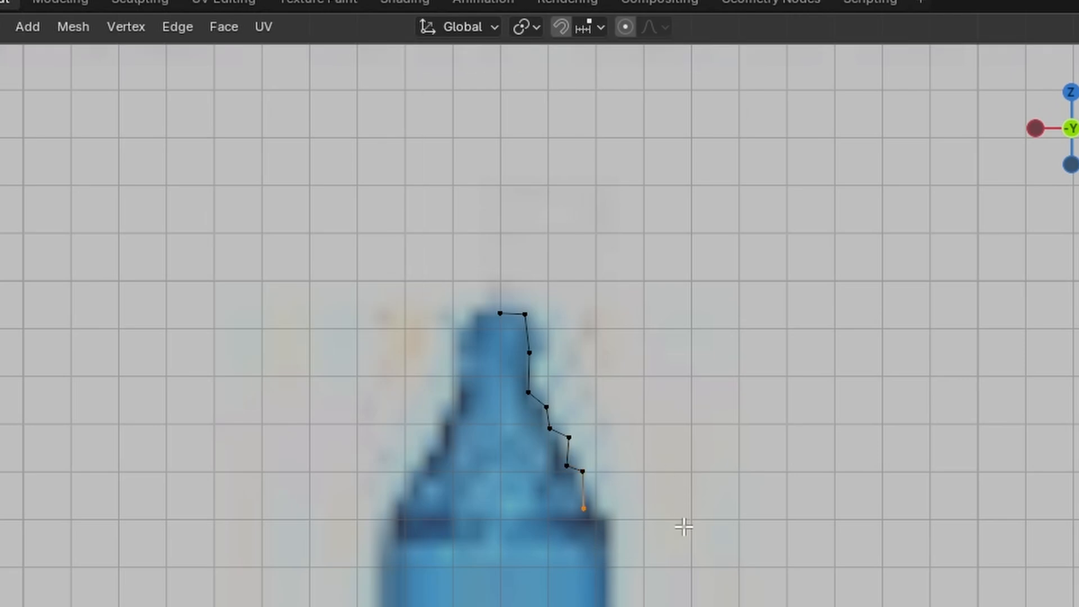
{"action": "key", "text": "e"}
{"action": "left_click", "coordinate": [708, 530]}
Extrude the outline down the bulb's straight right side and along the stepped collar of the dark socket.
{"action": "middle_click_drag", "start_coordinate": [778, 606], "coordinate": [781, 421], "text": "shift"}
{"action": "key", "text": "e"}
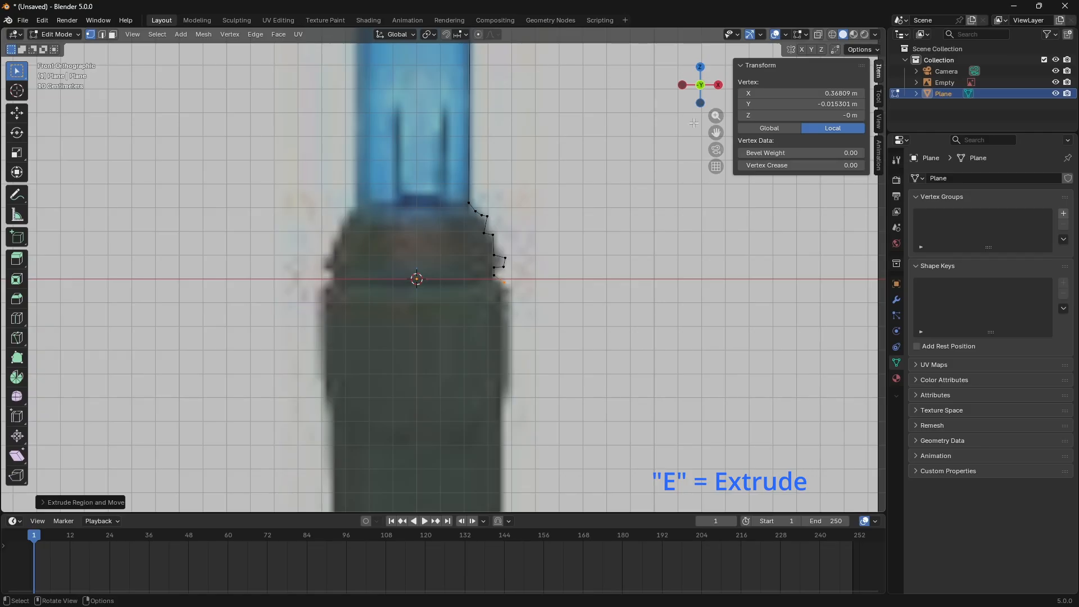
{"action": "left_click_drag", "start_coordinate": [715, 132], "coordinate": [715, 137]}
Extrude the outline down the socket's right side to its bottom corner and across the base to the centre line.
{"action": "key", "text": "e"}
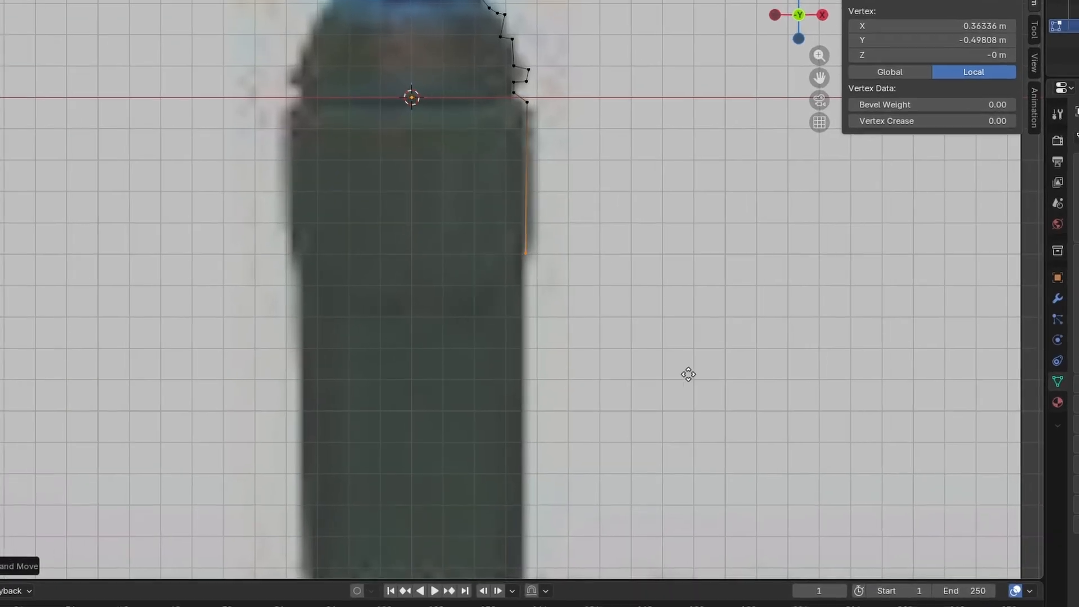
{"action": "left_click", "coordinate": [618, 347]}
{"action": "left_click_drag", "start_coordinate": [971, 3], "coordinate": [975, 0]}
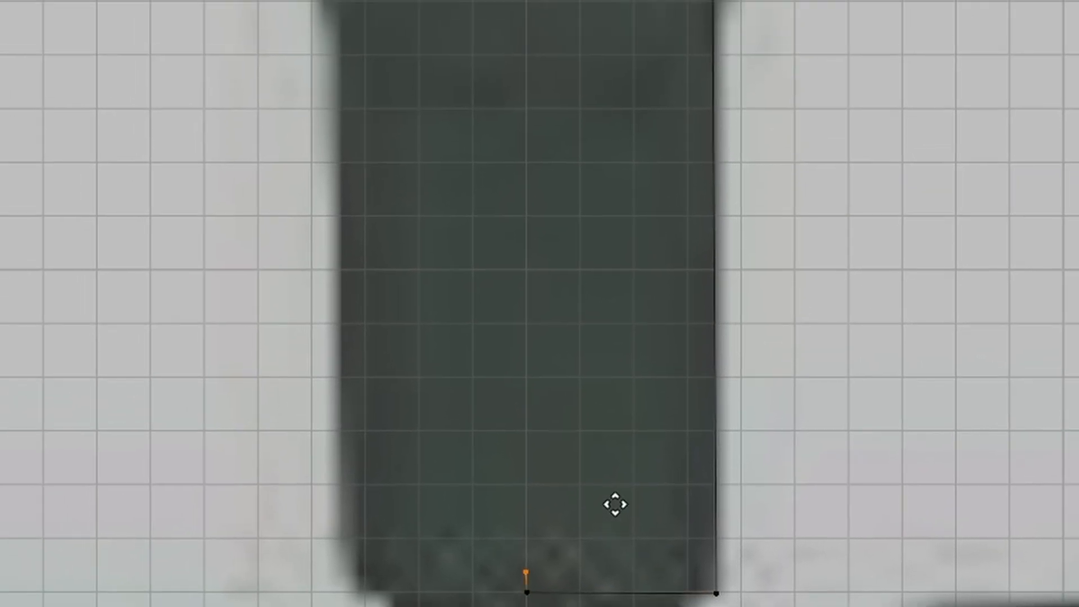
Extrude the base's centre vertex up along the vertical centre line to the top of the socket, just below the bulb.
{"action": "left_click", "coordinate": [646, 76]}
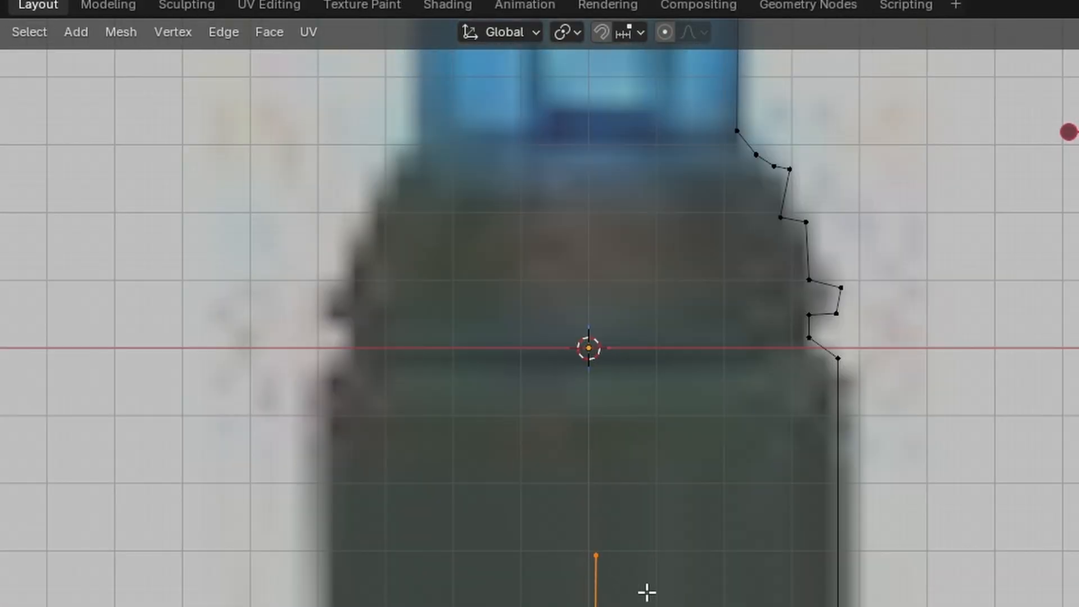
{"action": "key", "text": "g"}
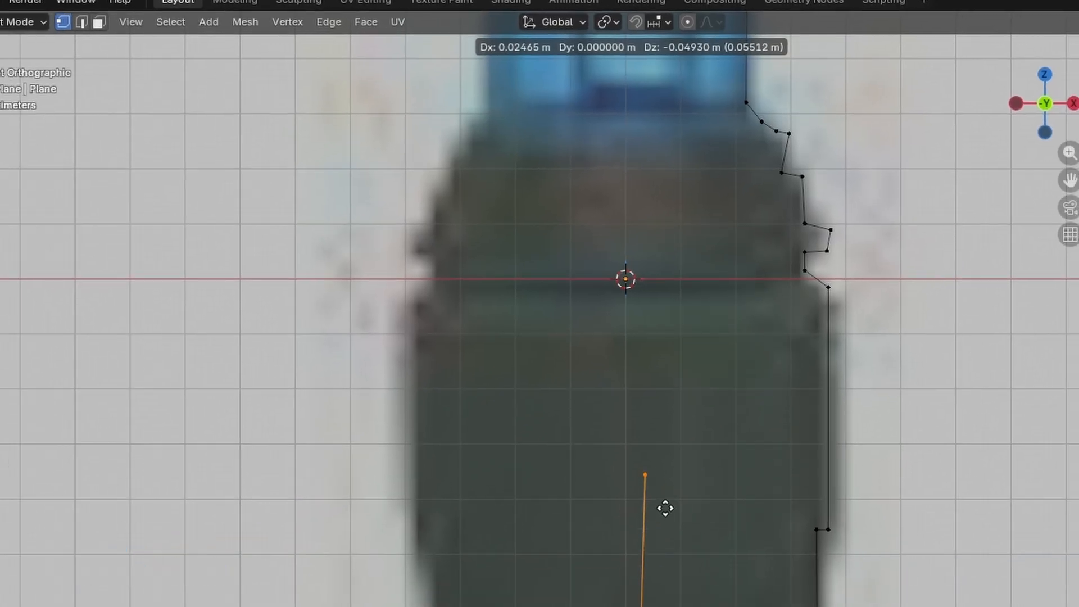
{"action": "left_click", "coordinate": [647, 150]}
{"action": "left_click_drag", "start_coordinate": [1072, 179], "coordinate": [1078, 569]}
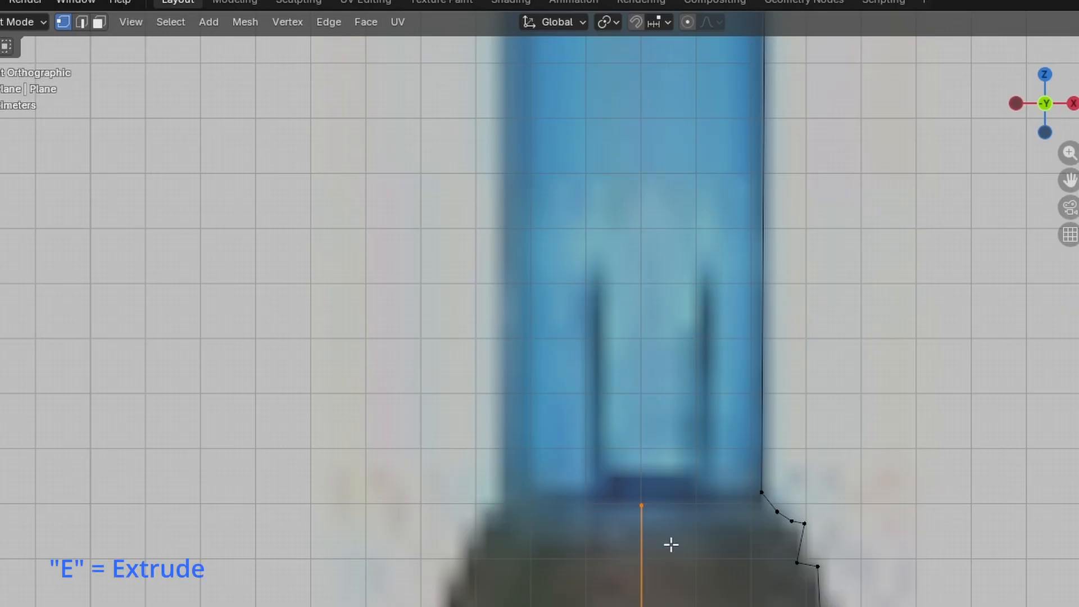
Extrude from the centre line out to the bulb's lower-right corner and up just inside its right wall to the shoulder.
{"action": "key", "text": "e"}
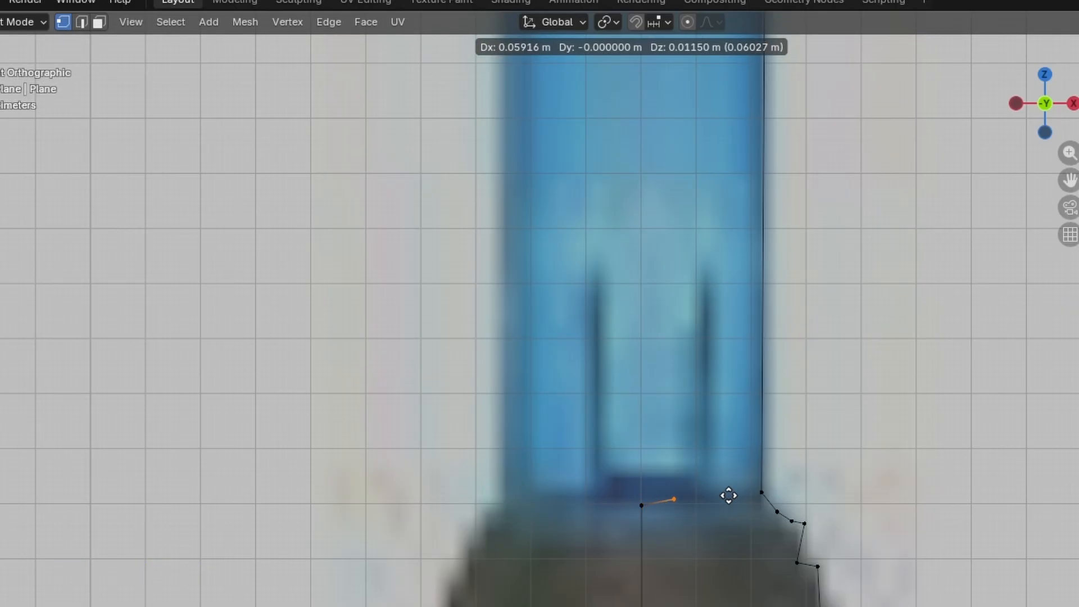
{"action": "left_click", "coordinate": [786, 499]}
{"action": "key", "text": "e"}
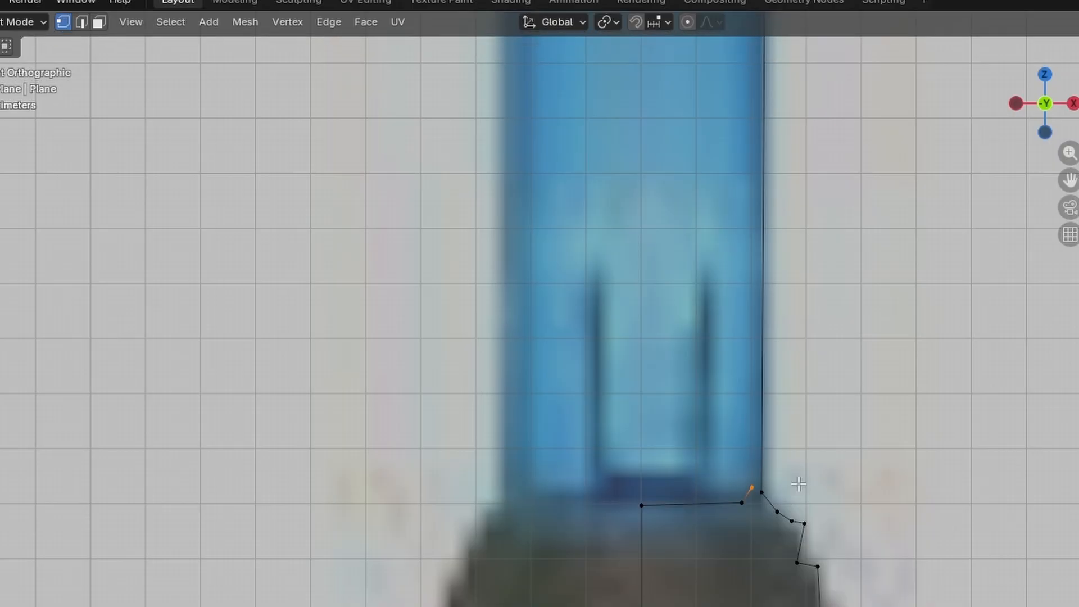
{"action": "left_click", "coordinate": [802, 134]}
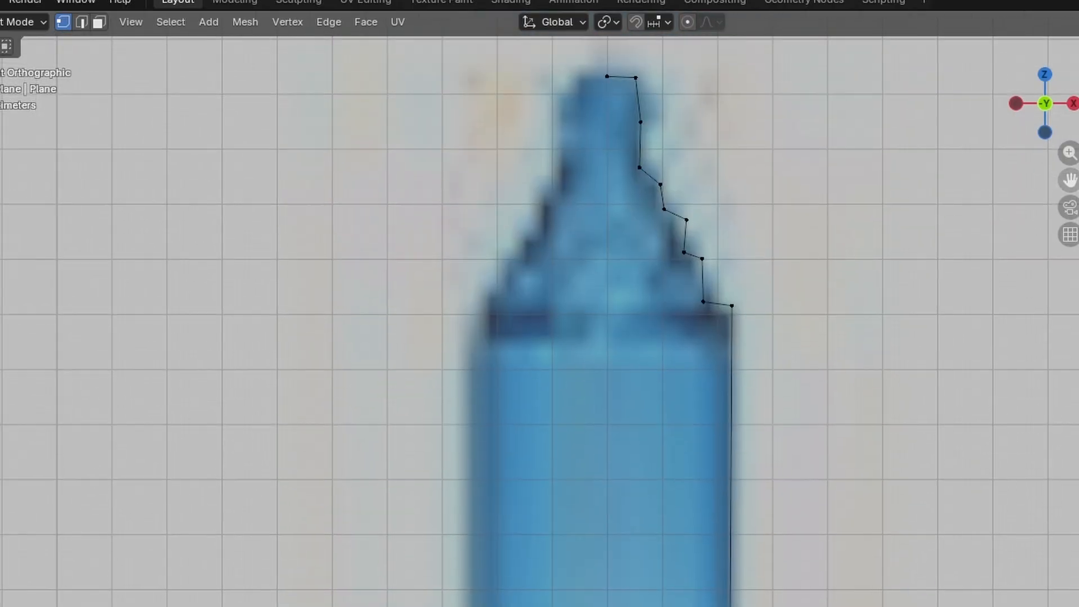
{"action": "key", "text": "e"}
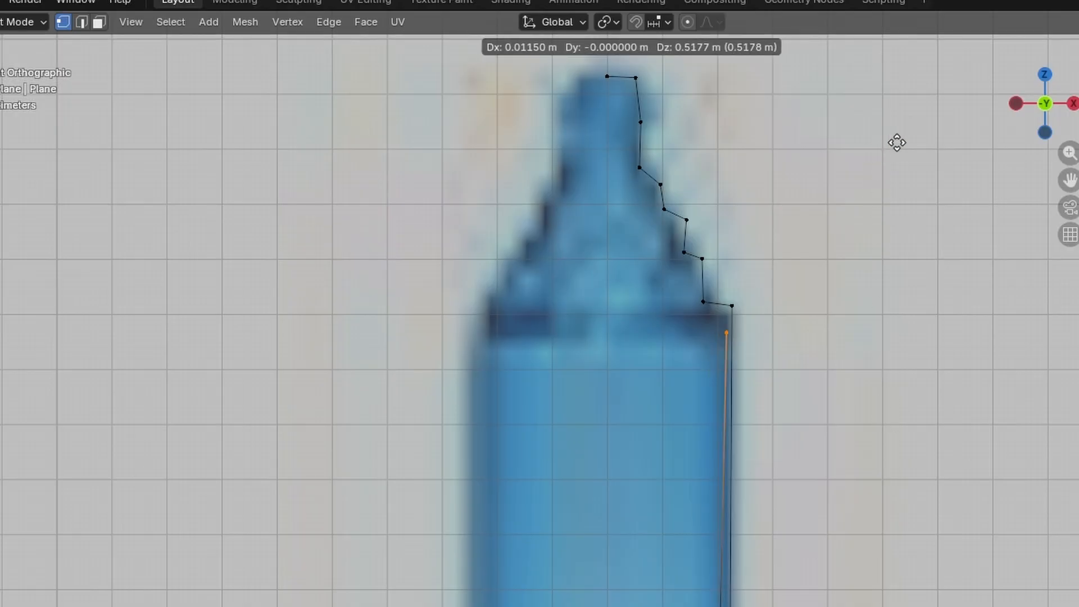
{"action": "left_click", "coordinate": [887, 135]}
Extrude a stepped inner outline up the bulb's taper, parallel to the outer outline and slightly inside it.
{"action": "key", "text": "e"}
{"action": "left_click", "coordinate": [854, 272]}
{"action": "key", "text": "e"}
{"action": "left_click", "coordinate": [833, 280]}
{"action": "key", "text": "e"}
{"action": "left_click", "coordinate": [813, 274]}
{"action": "key", "text": "e"}
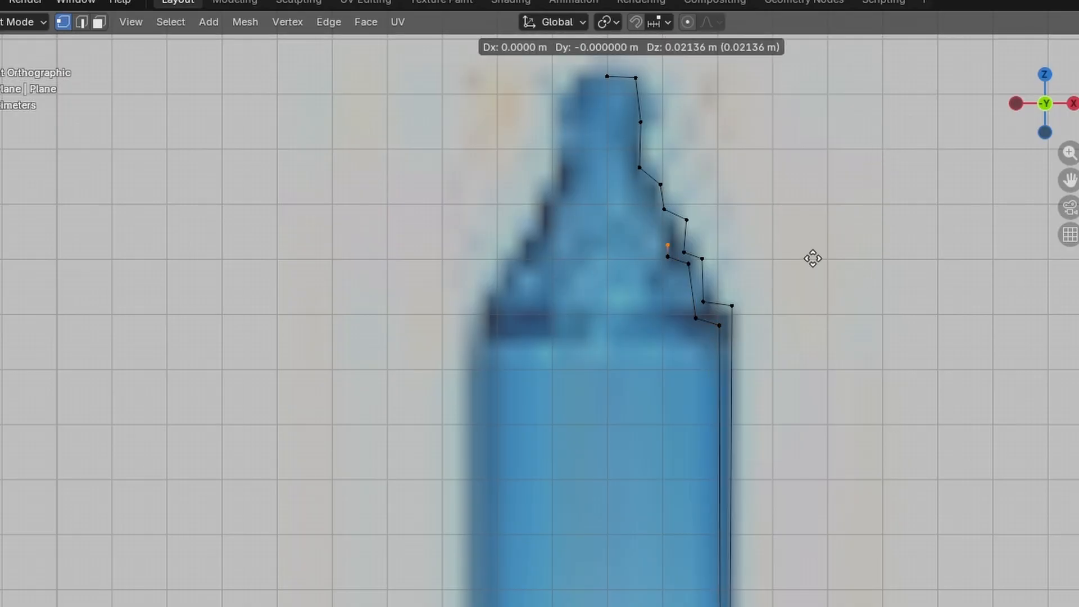
{"action": "left_click", "coordinate": [794, 236]}
{"action": "key", "text": "e"}
{"action": "left_click", "coordinate": [795, 202]}
Extrude the inner outline up inside the narrow tip and across its top to near the centre line.
{"action": "key", "text": "e"}
{"action": "left_click", "coordinate": [776, 196]}
{"action": "key", "text": "e"}
{"action": "left_click", "coordinate": [772, 159]}
{"action": "key", "text": "e"}
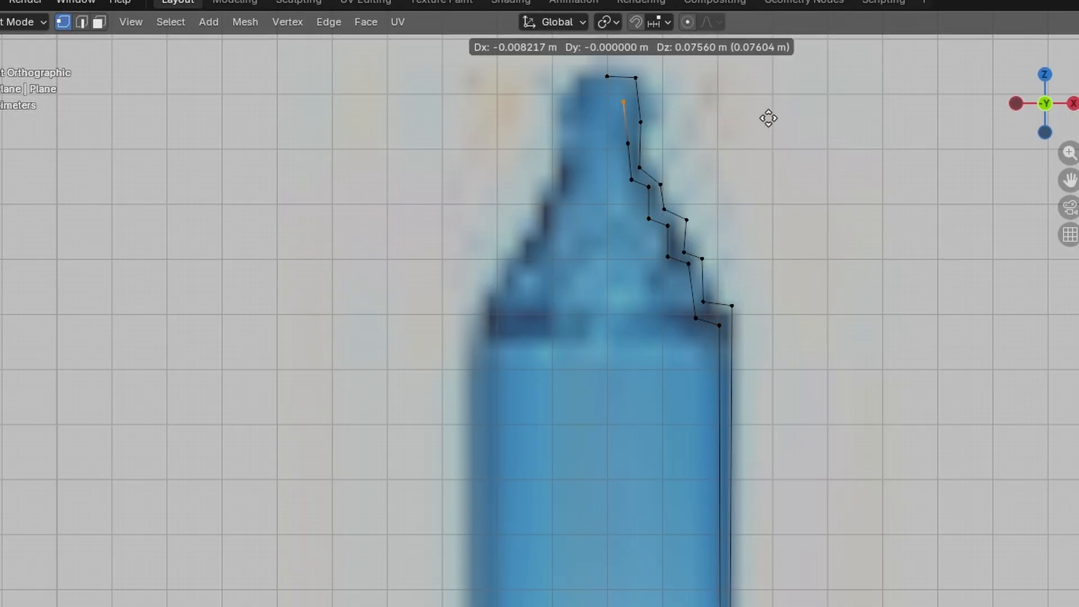
{"action": "left_click", "coordinate": [754, 109]}
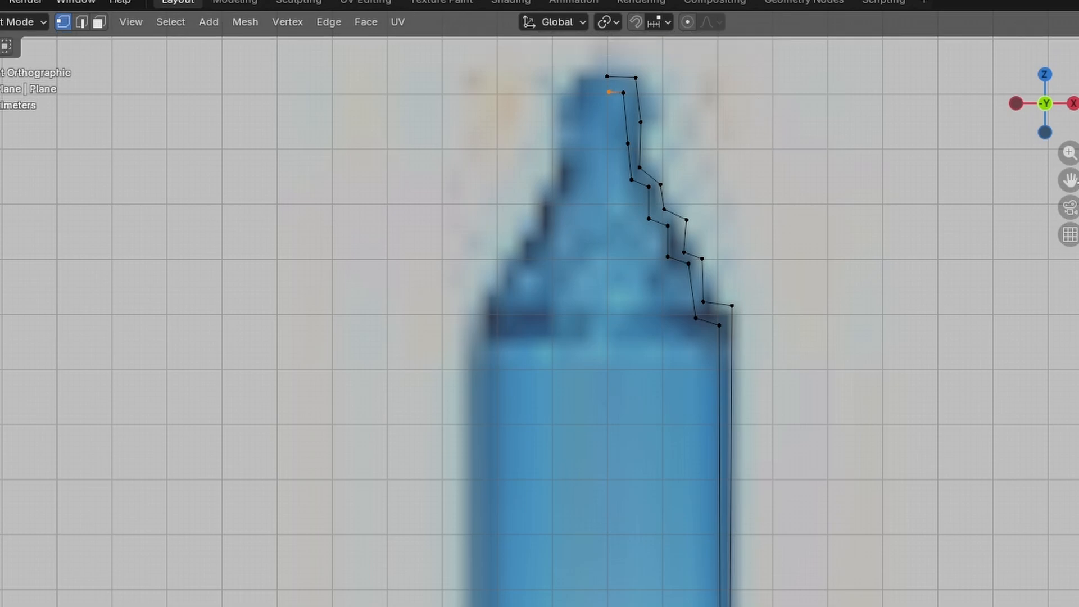
Merge the top end vertices of the inner and outer outlines at their centre, and move the merged vertex up to the tip's top edge.
{"action": "left_click_drag", "start_coordinate": [1077, 182], "coordinate": [1078, 420]}
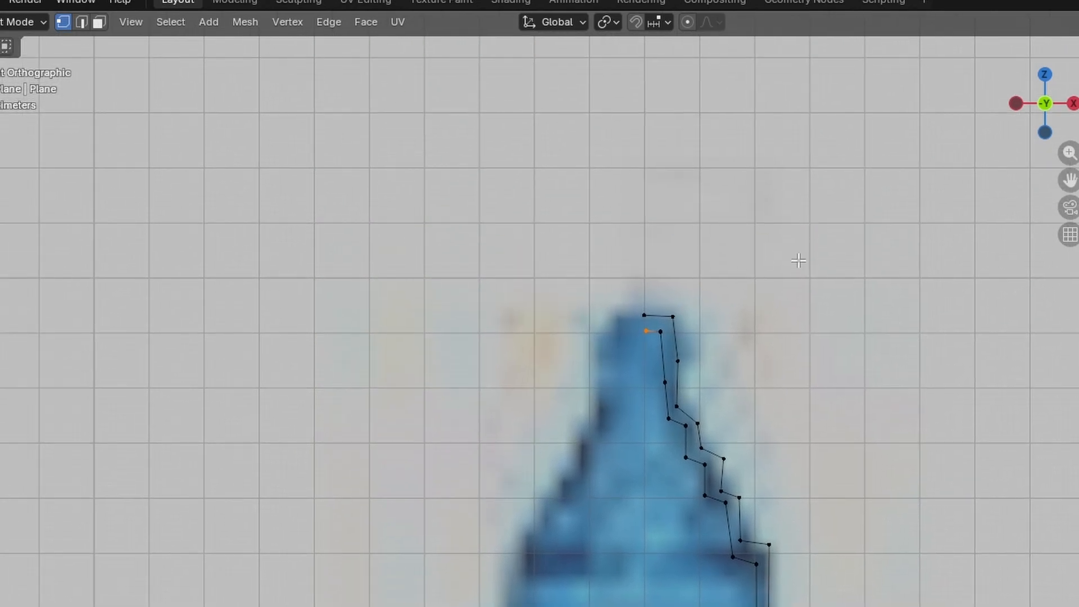
{"action": "scroll", "coordinate": [644, 251], "scroll_direction": "up", "scroll_amount": 3}
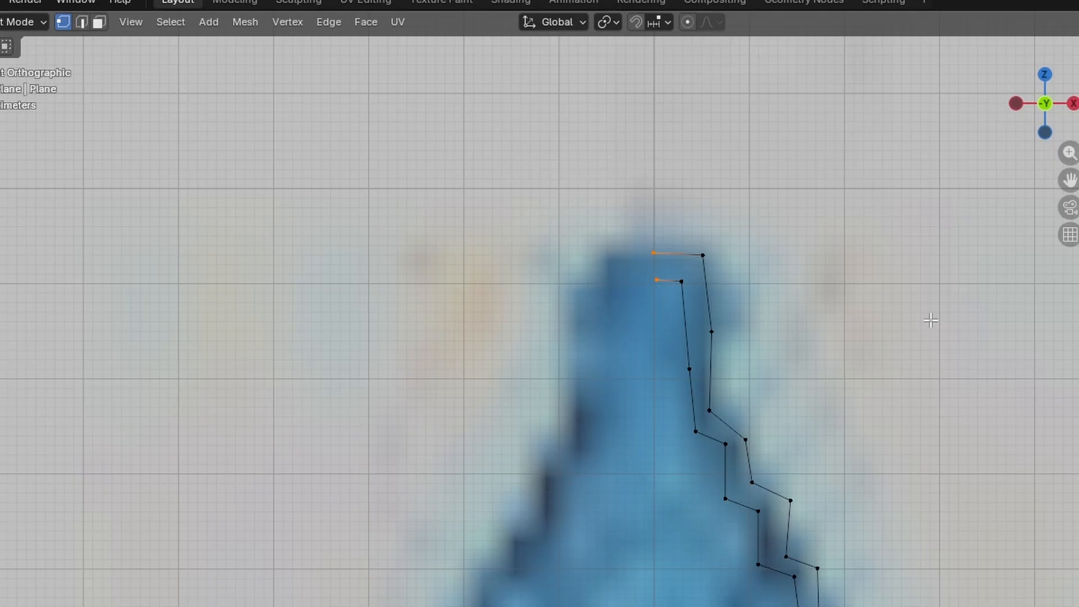
{"action": "key", "text": "m"}
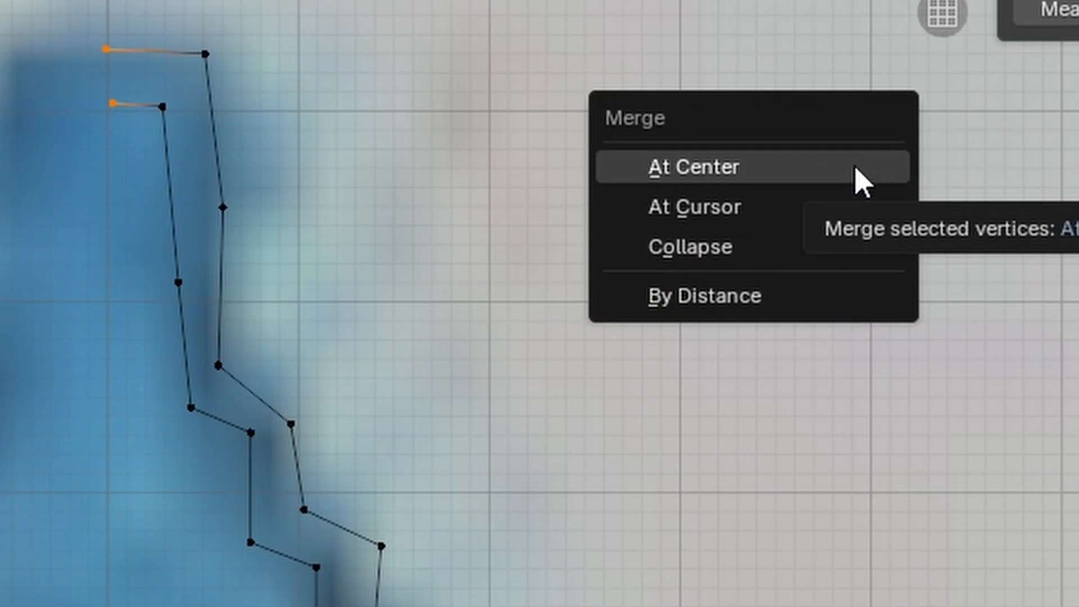
{"action": "left_click", "coordinate": [862, 178]}
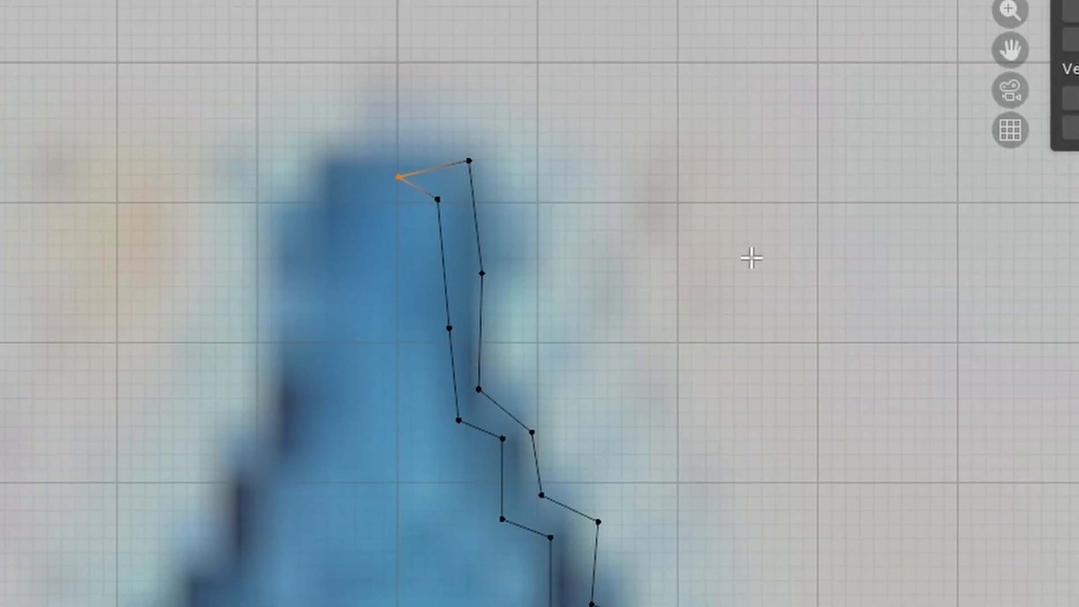
{"action": "key", "text": "g"}
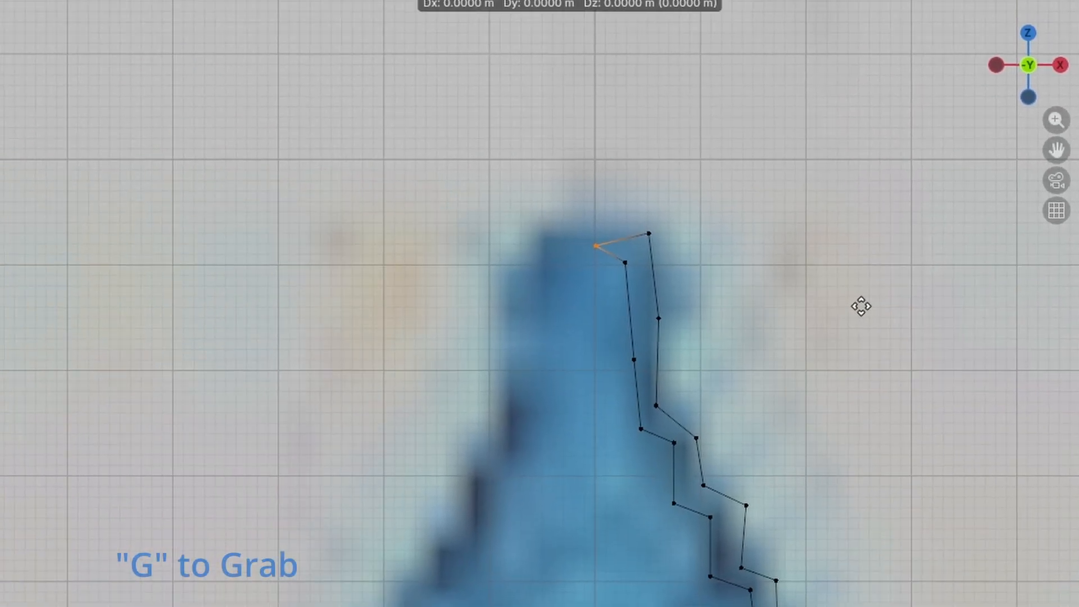
{"action": "left_click", "coordinate": [894, 307]}
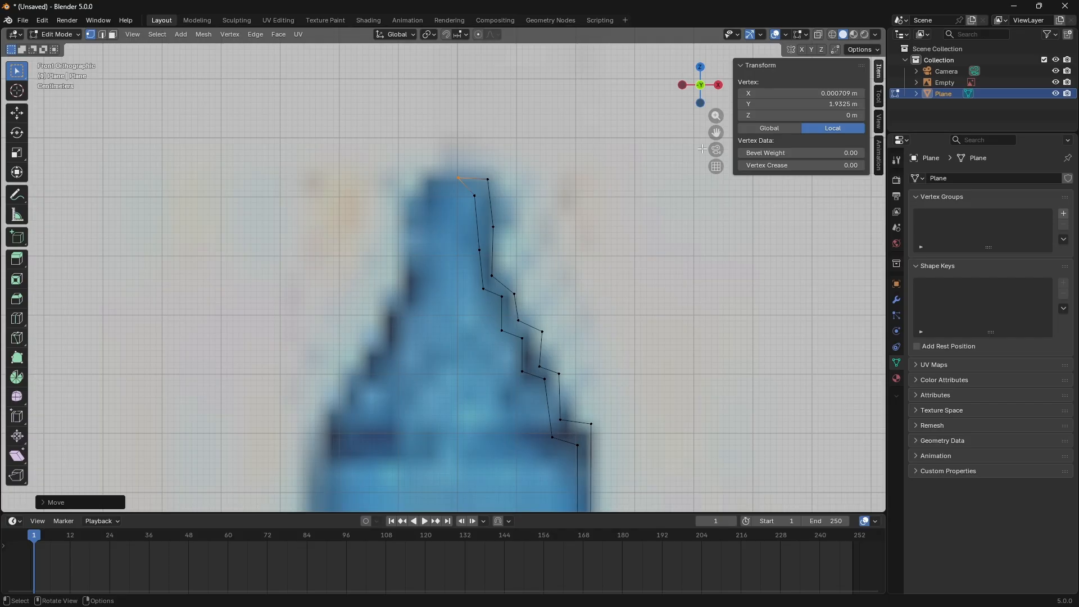
Nudge individual vertices of the outer outline along the bulb's tip, taper and shoulder to refine its stepped shape.
{"action": "mouse_move", "coordinate": [717, 132]}
{"action": "left_mouse_down"}
{"action": "mouse_move", "coordinate": [716, 50]}
{"action": "mouse_move", "coordinate": [699, 80]}
{"action": "mouse_move", "coordinate": [718, 130]}
{"action": "left_mouse_up"}
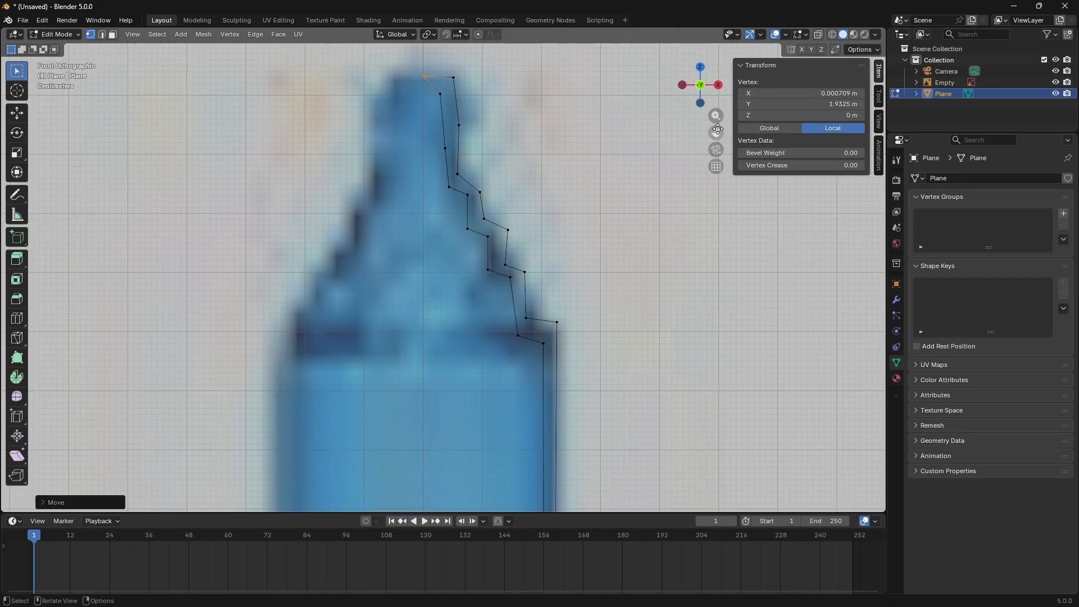
{"action": "left_click", "coordinate": [624, 227]}
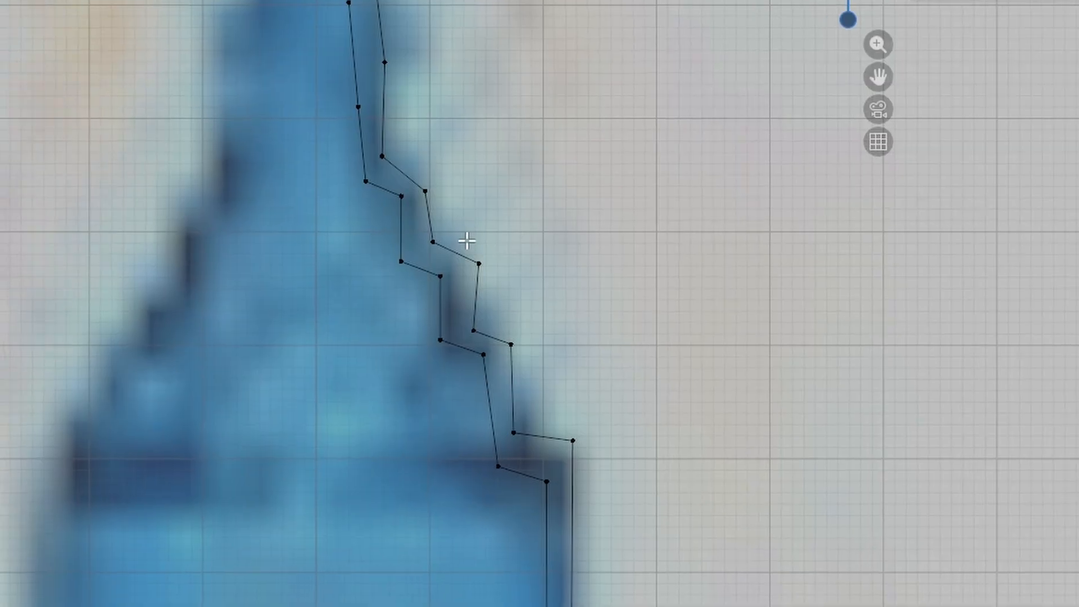
{"action": "left_click_drag", "start_coordinate": [501, 218], "coordinate": [525, 249]}
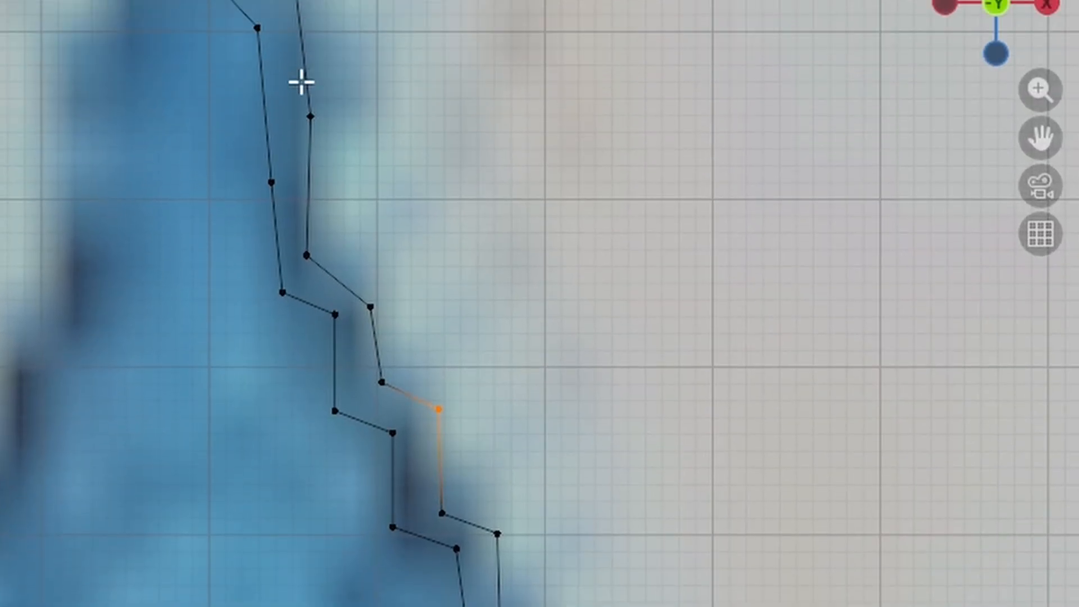
{"action": "left_click", "coordinate": [310, 0]}
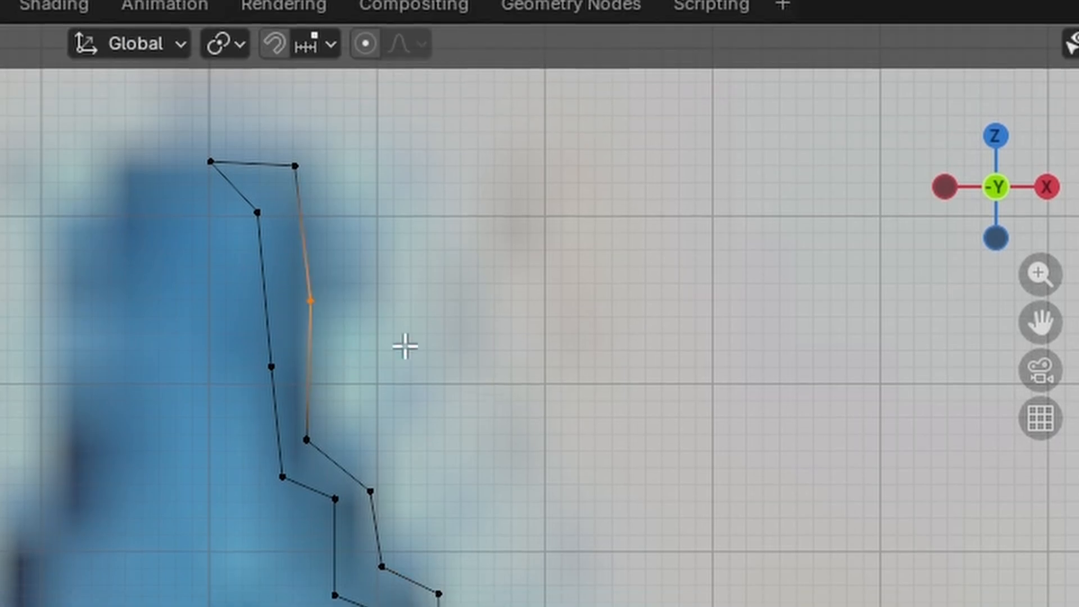
{"action": "key", "text": "g"}
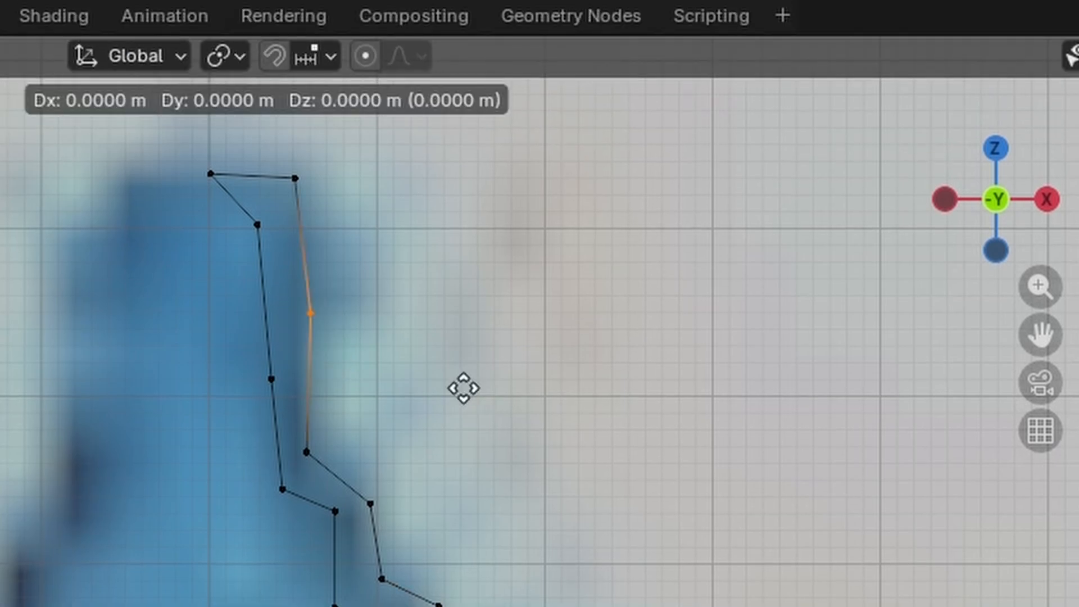
{"action": "left_click", "coordinate": [455, 374]}
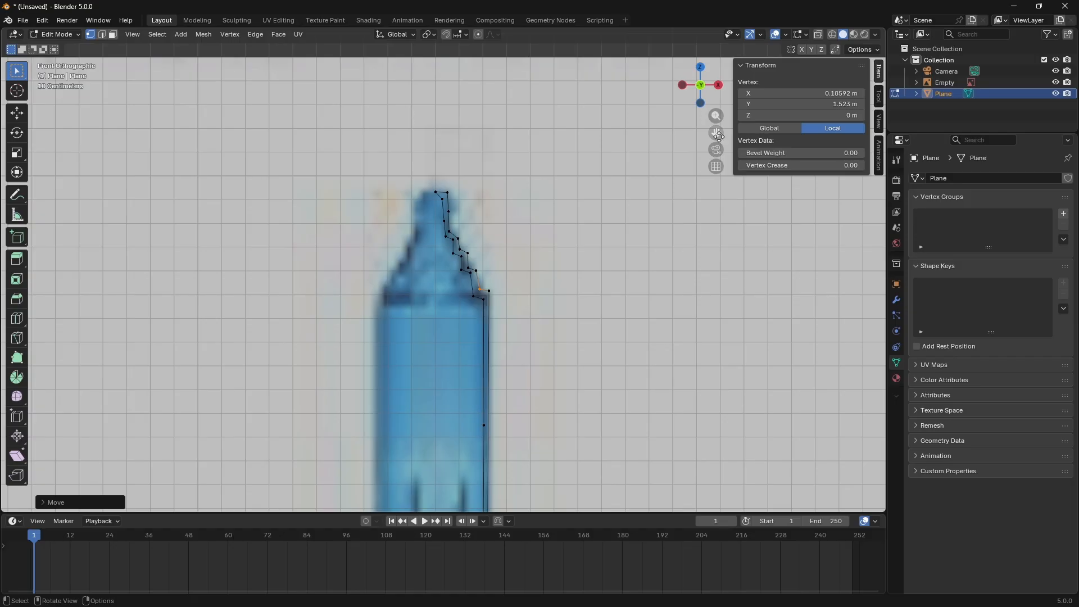
Examine the complete traced half profile of bulb and socket against the reference image.
{"action": "left_click_drag", "start_coordinate": [718, 135], "coordinate": [713, 90]}
{"action": "scroll", "coordinate": [528, 285], "scroll_direction": "down", "scroll_amount": 2}
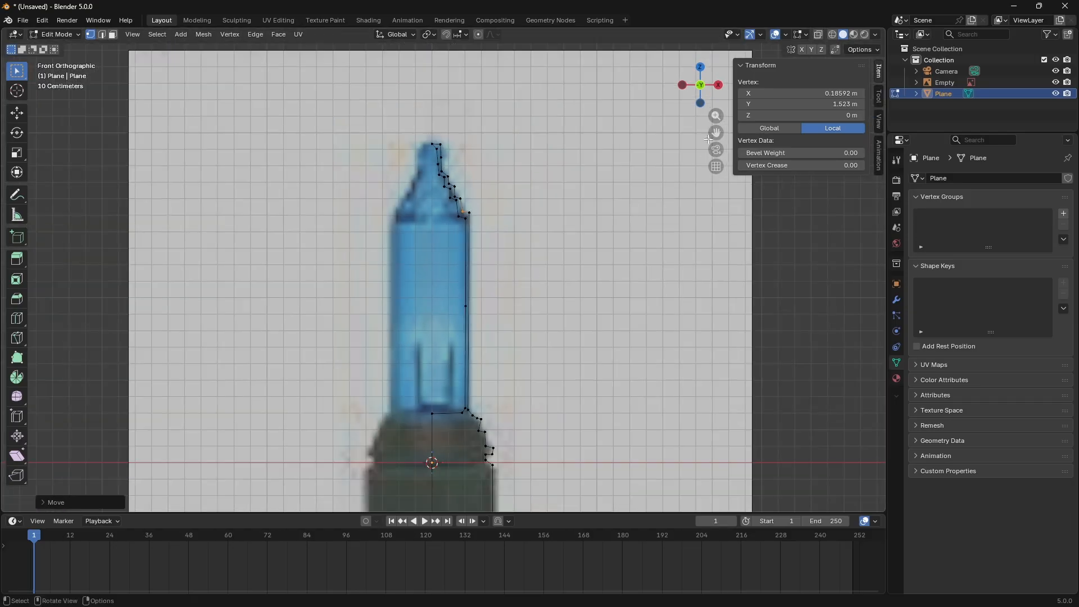
{"action": "left_click_drag", "start_coordinate": [717, 131], "coordinate": [717, 74]}
{"action": "scroll", "coordinate": [551, 248], "scroll_direction": "down", "scroll_amount": 5}
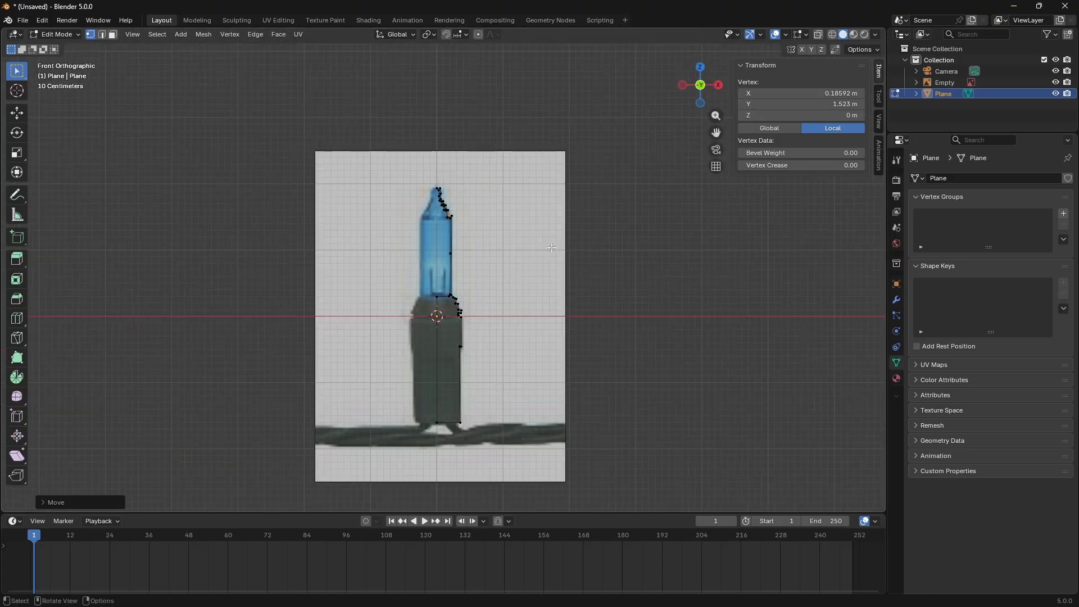
{"action": "scroll", "coordinate": [550, 247], "scroll_direction": "up", "scroll_amount": 4}
{"action": "scroll", "coordinate": [550, 247], "scroll_direction": "down", "scroll_amount": 3}
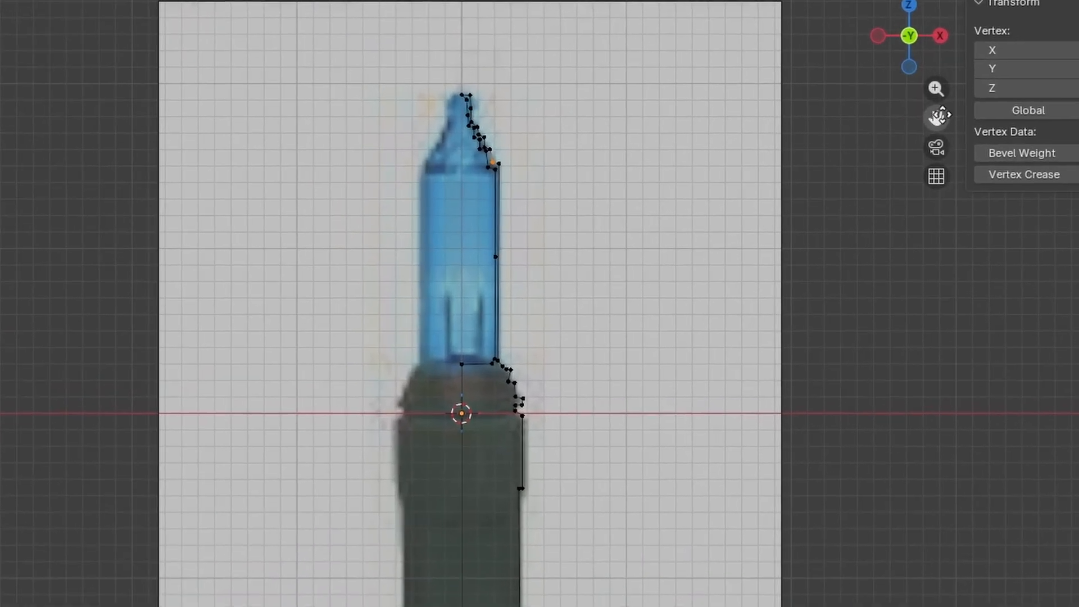
{"action": "left_click_drag", "start_coordinate": [911, 34], "coordinate": [920, 25]}
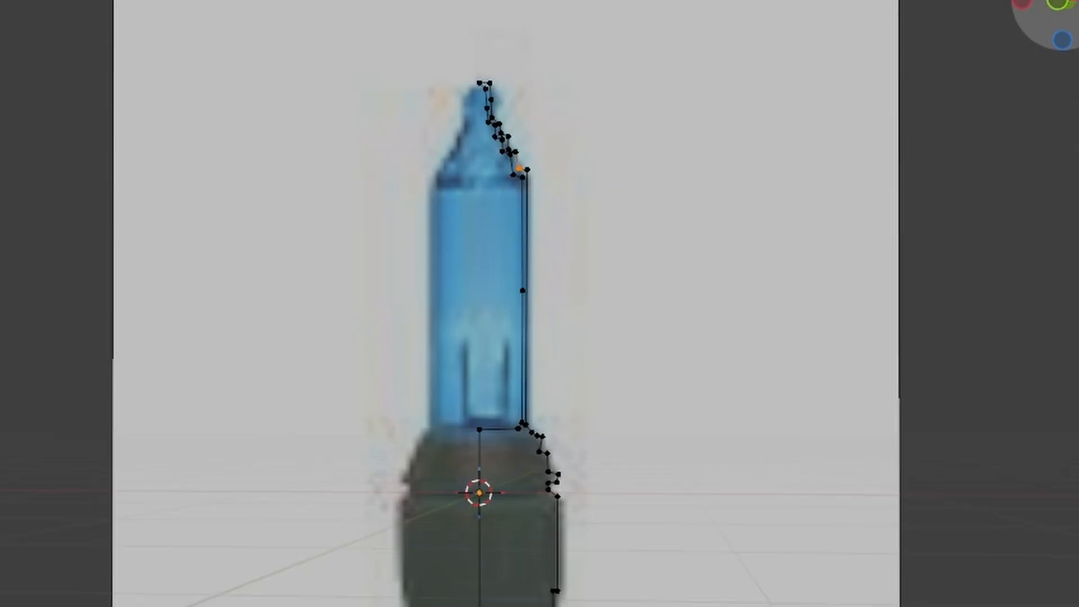
{"action": "mouse_move", "coordinate": [1046, 24]}
{"action": "left_mouse_down"}
{"action": "mouse_move", "coordinate": [1063, 16]}
{"action": "mouse_move", "coordinate": [1046, 24]}
{"action": "left_mouse_up"}
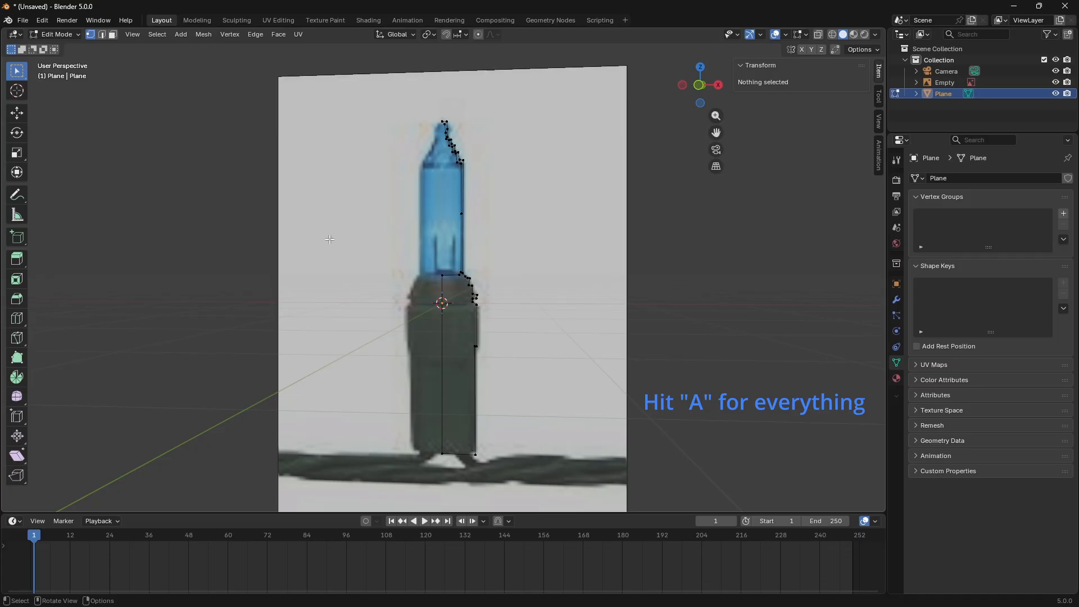
Select the entire profile and spin it about 104° around the vertical Z axis through the origin.
{"action": "key", "text": "a"}
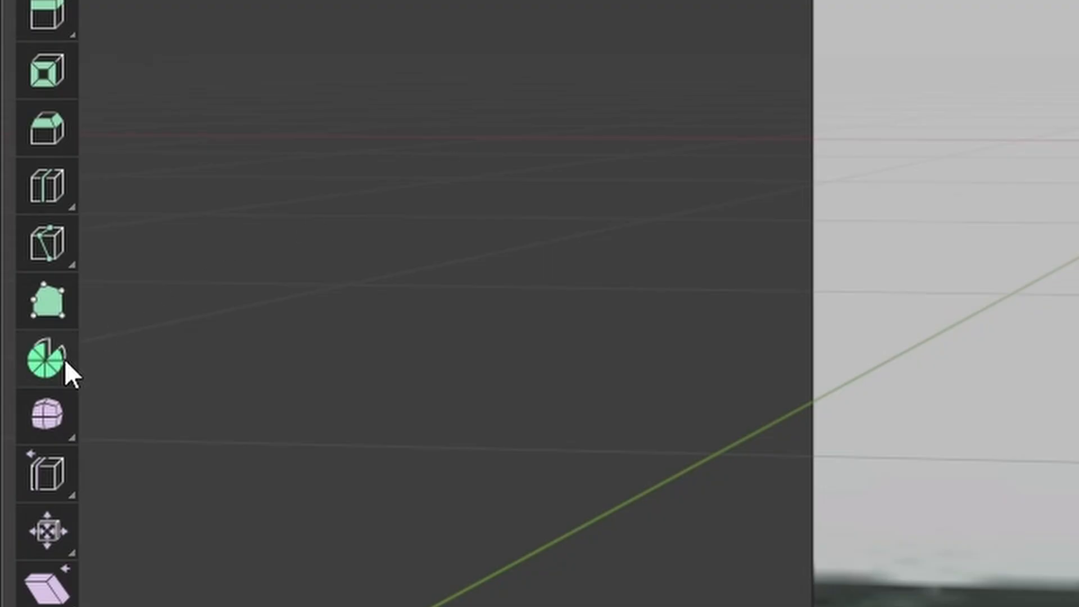
{"action": "left_click", "coordinate": [52, 365]}
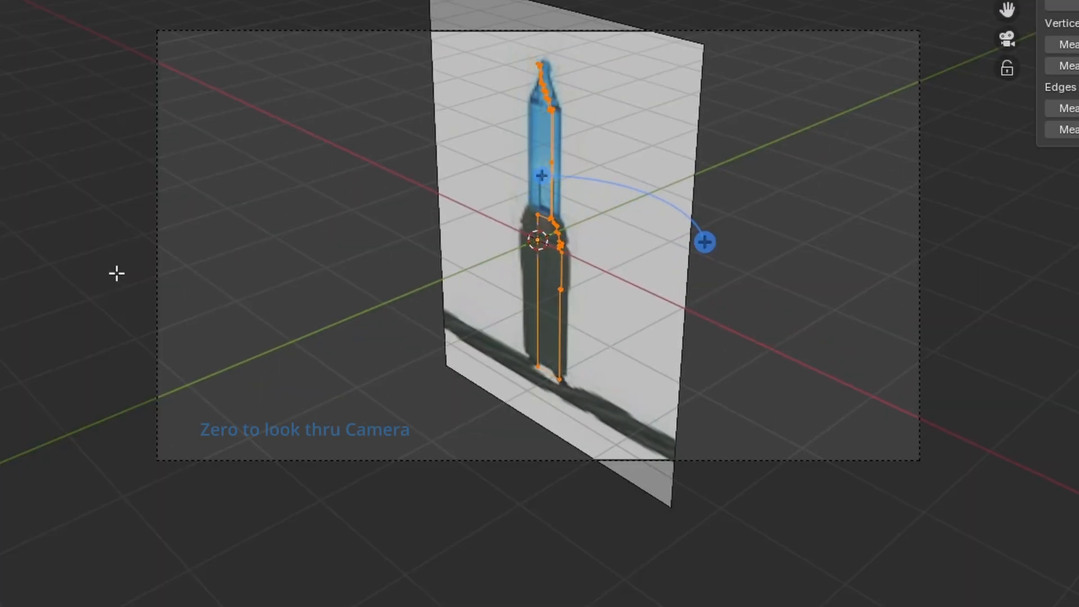
{"action": "left_click_drag", "start_coordinate": [1005, 10], "coordinate": [965, 45]}
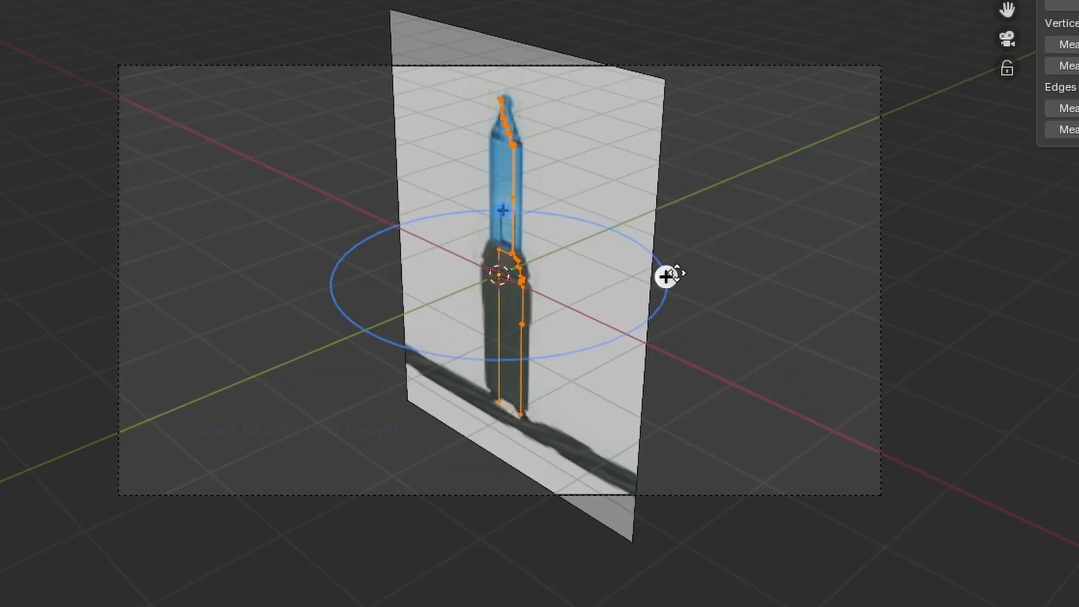
{"action": "left_click", "coordinate": [667, 276]}
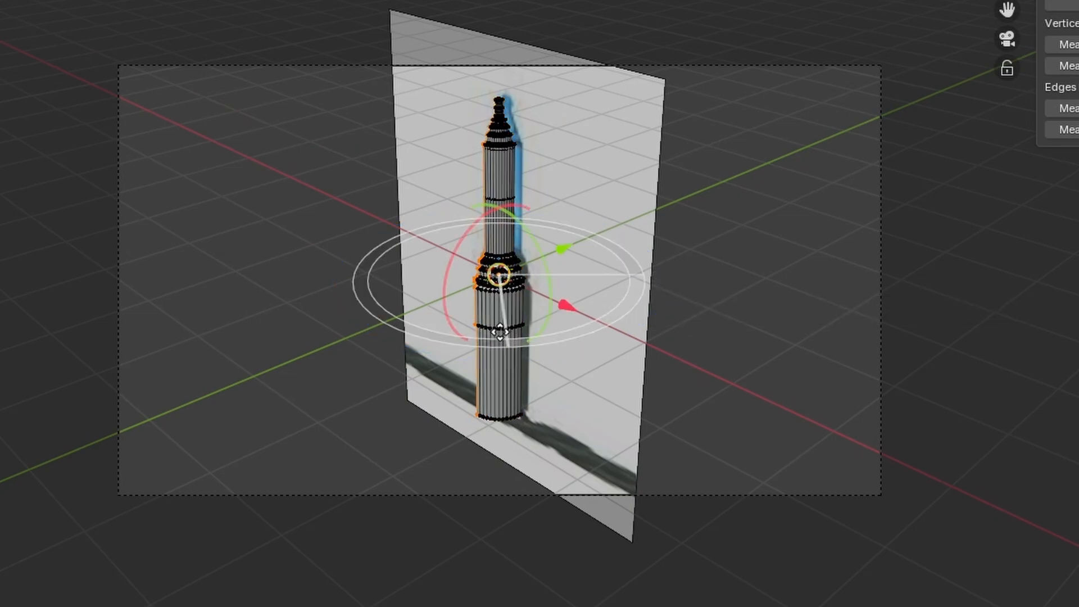
{"action": "left_click_drag", "start_coordinate": [602, 319], "coordinate": [463, 335]}
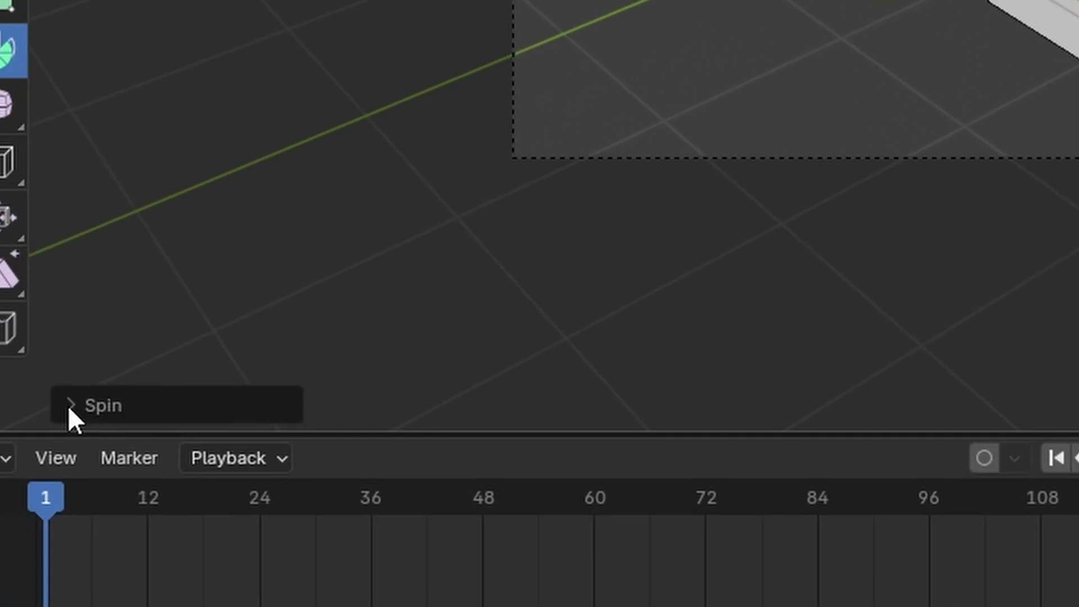
Set the spin's angle to 360° and its steps to 24.
{"action": "left_click", "coordinate": [128, 354]}
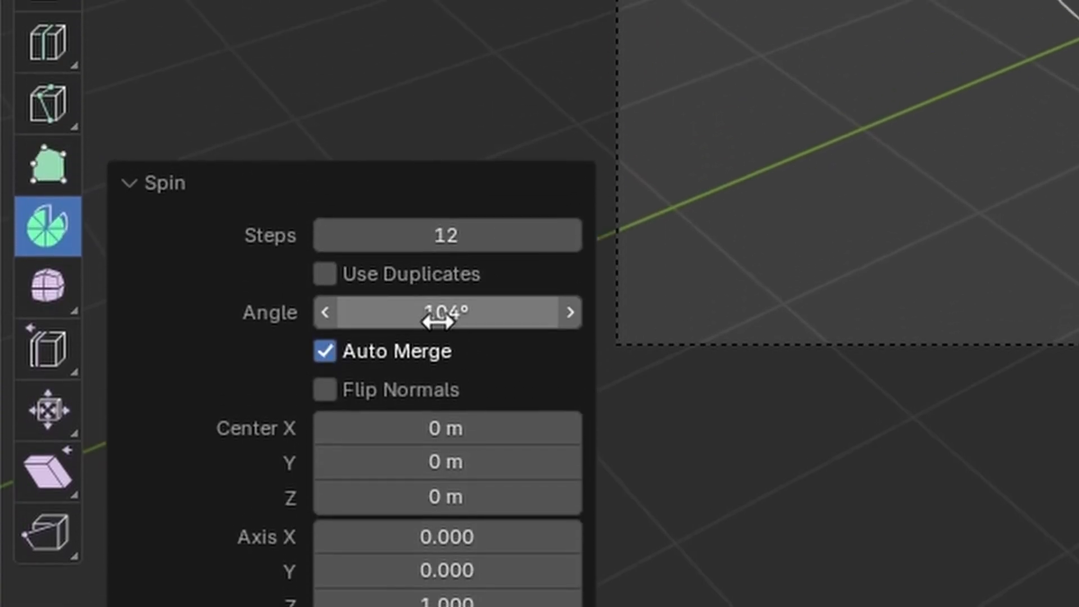
{"action": "left_click", "coordinate": [448, 320]}
{"action": "type", "text": "36"}
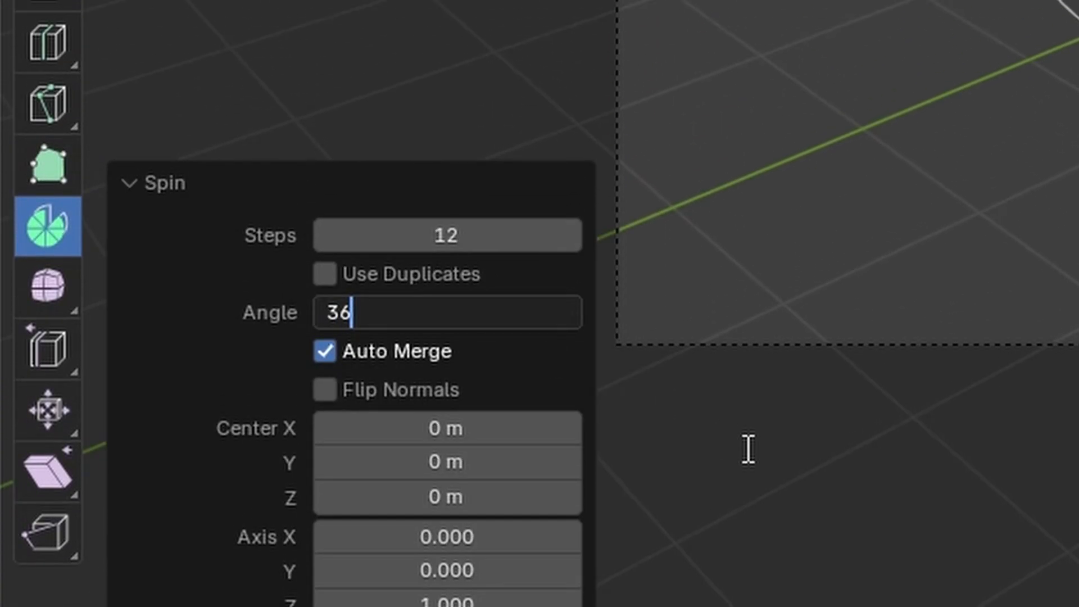
{"action": "type", "text": "0"}
{"action": "key", "text": "Return"}
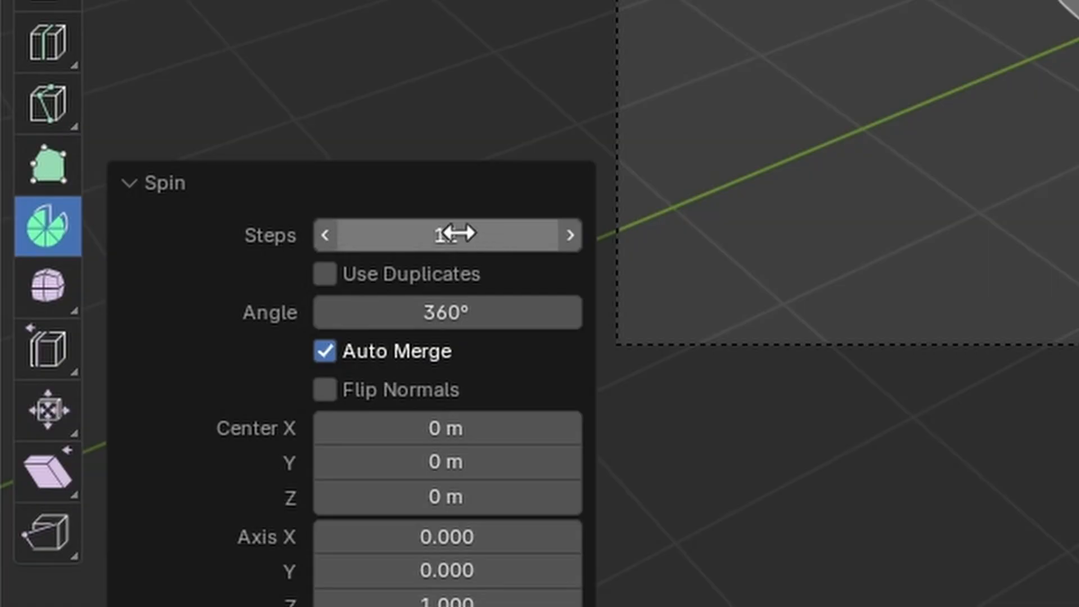
{"action": "left_click", "coordinate": [15, 438]}
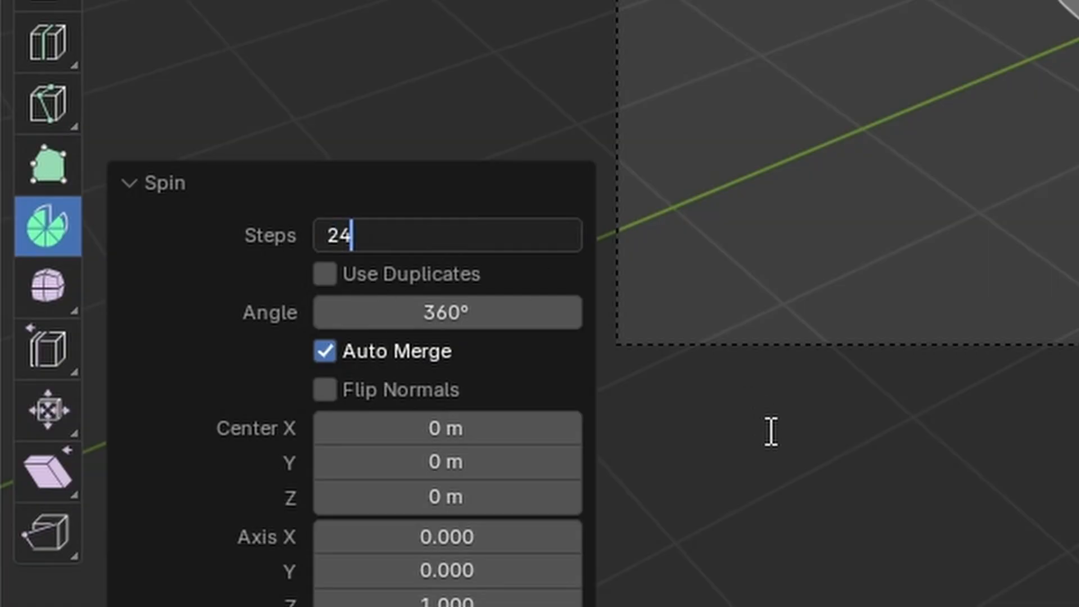
{"action": "key", "text": "Return"}
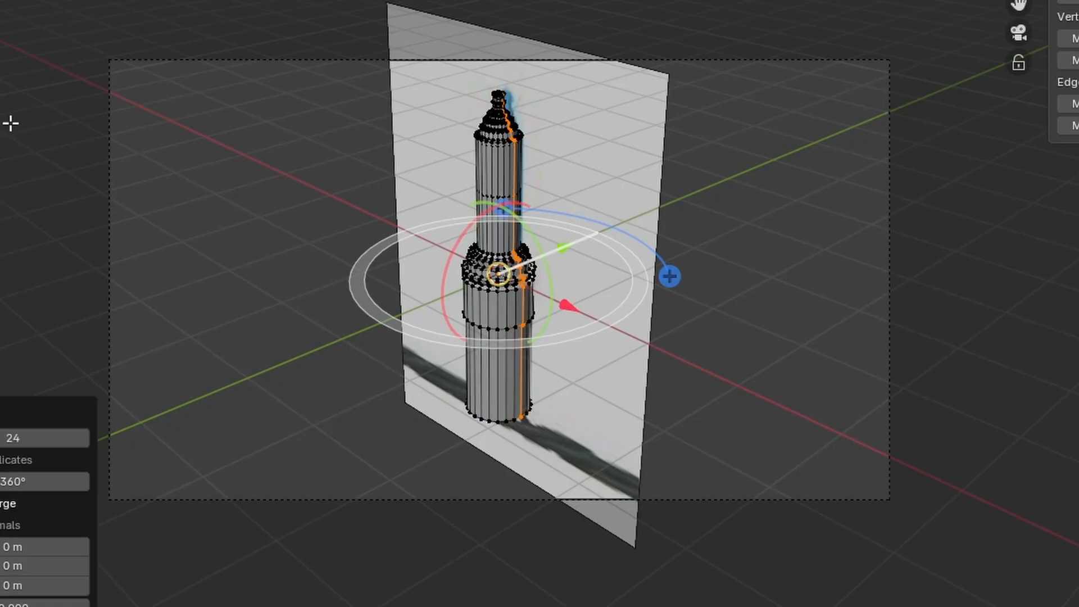
Deselect the mesh, return to Object Mode and delete the reference image behind the fairy light.
{"action": "key", "text": "alt+a"}
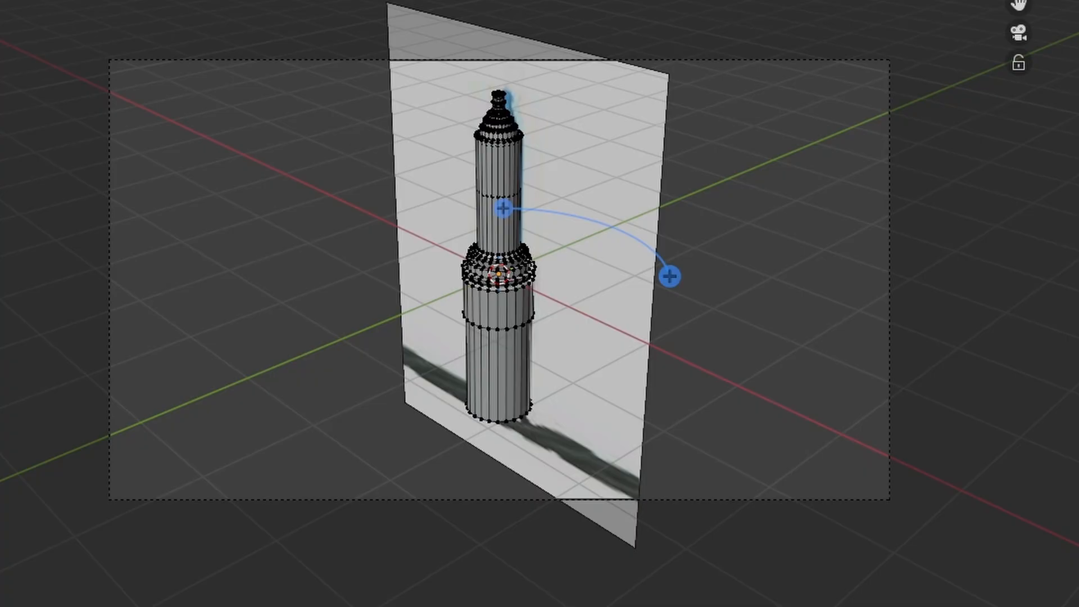
{"action": "key", "text": "KP_1"}
{"action": "scroll", "coordinate": [681, 90], "scroll_direction": "up", "scroll_amount": 3}
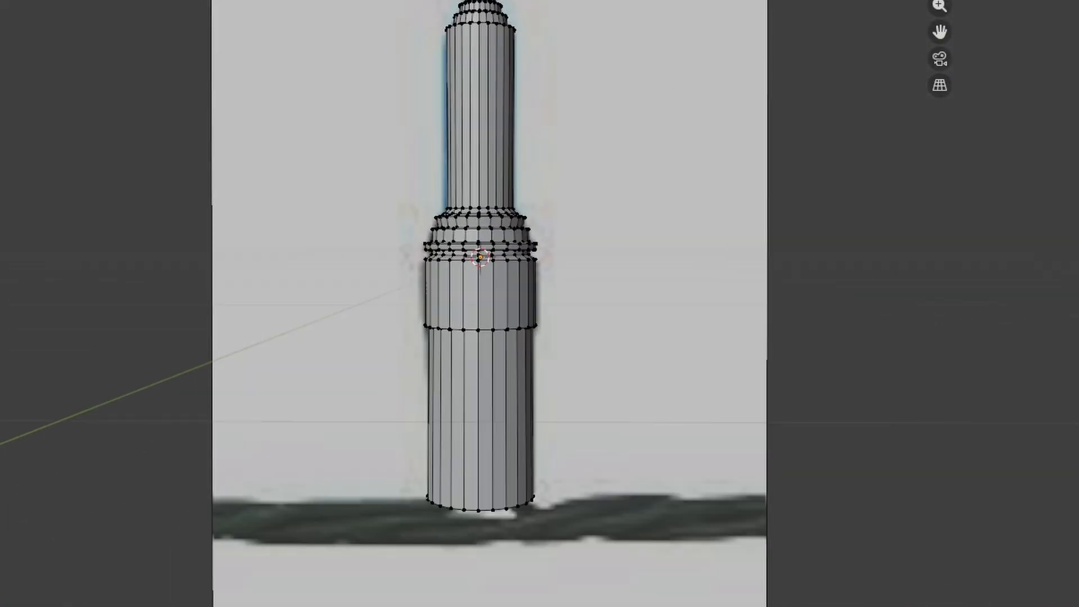
{"action": "key", "text": "Tab"}
{"action": "scroll", "coordinate": [500, 208], "scroll_direction": "down", "scroll_amount": 2}
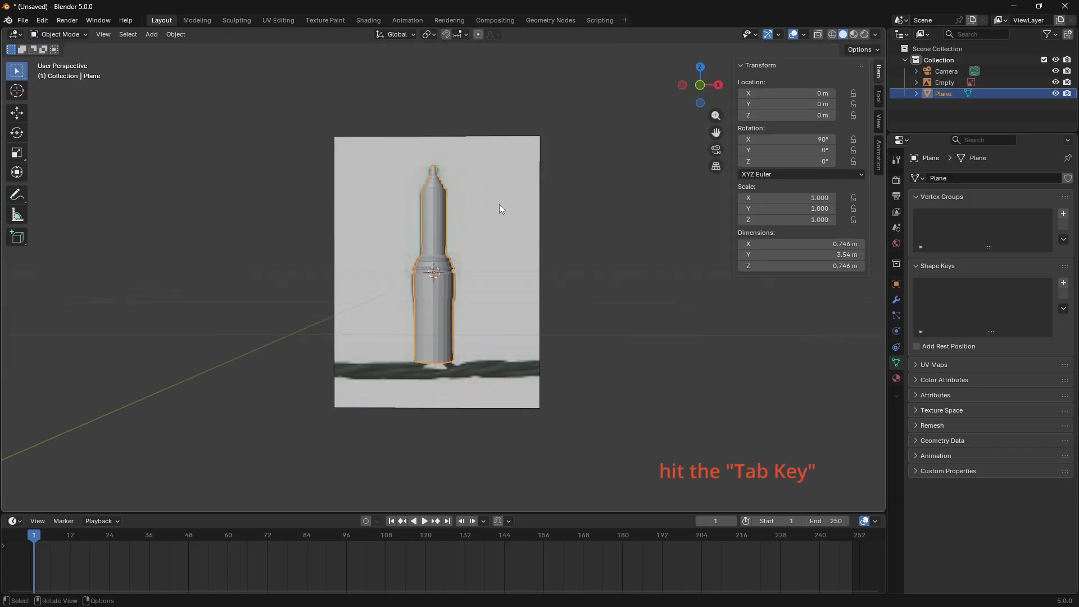
{"action": "left_click", "coordinate": [498, 205]}
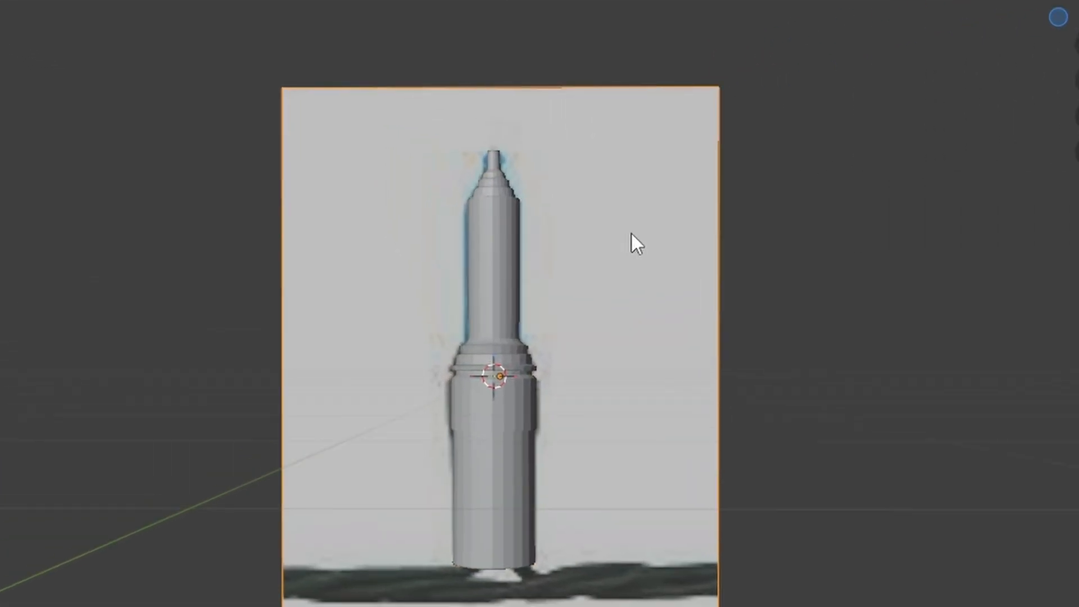
{"action": "key", "text": "Delete"}
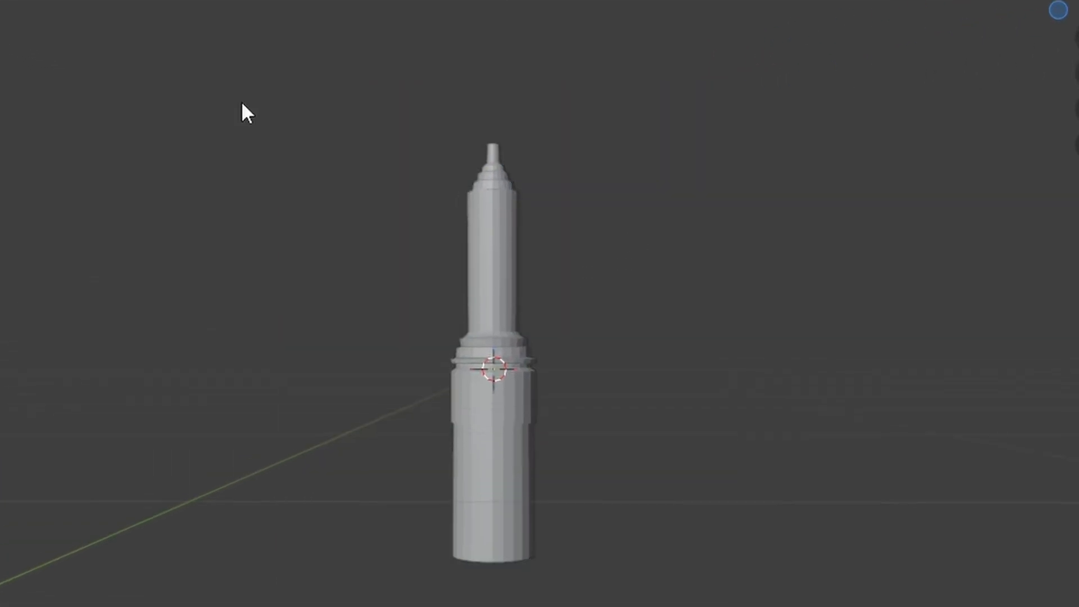
Select the spun fairy light object and enter Edit Mode on its mesh.
{"action": "left_click", "coordinate": [508, 214]}
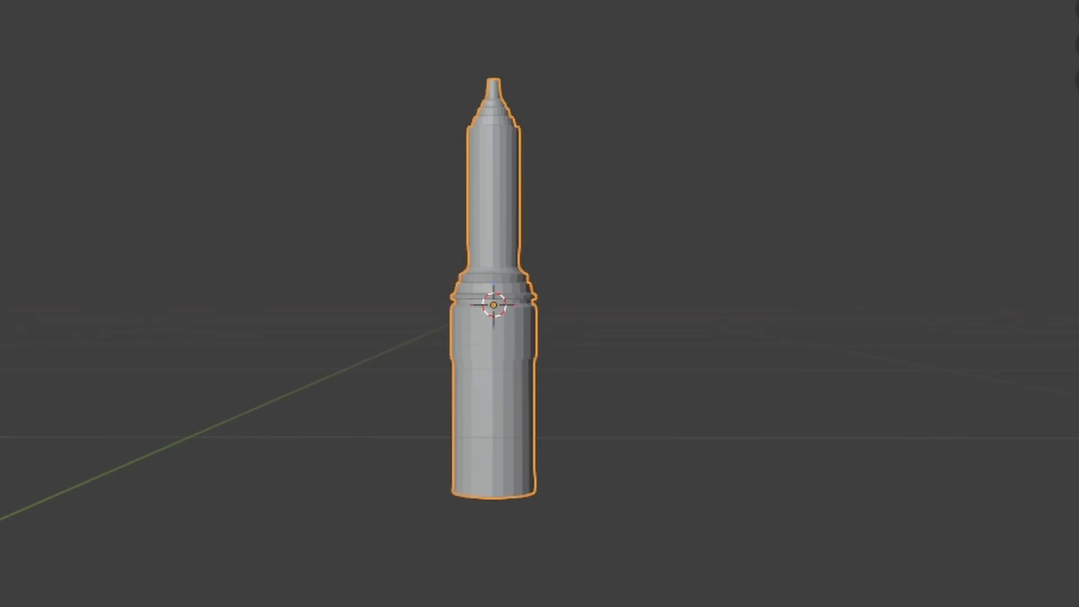
{"action": "left_click", "coordinate": [59, 34]}
{"action": "left_click", "coordinate": [77, 58]}
{"action": "scroll", "coordinate": [369, 195], "scroll_direction": "up", "scroll_amount": 5}
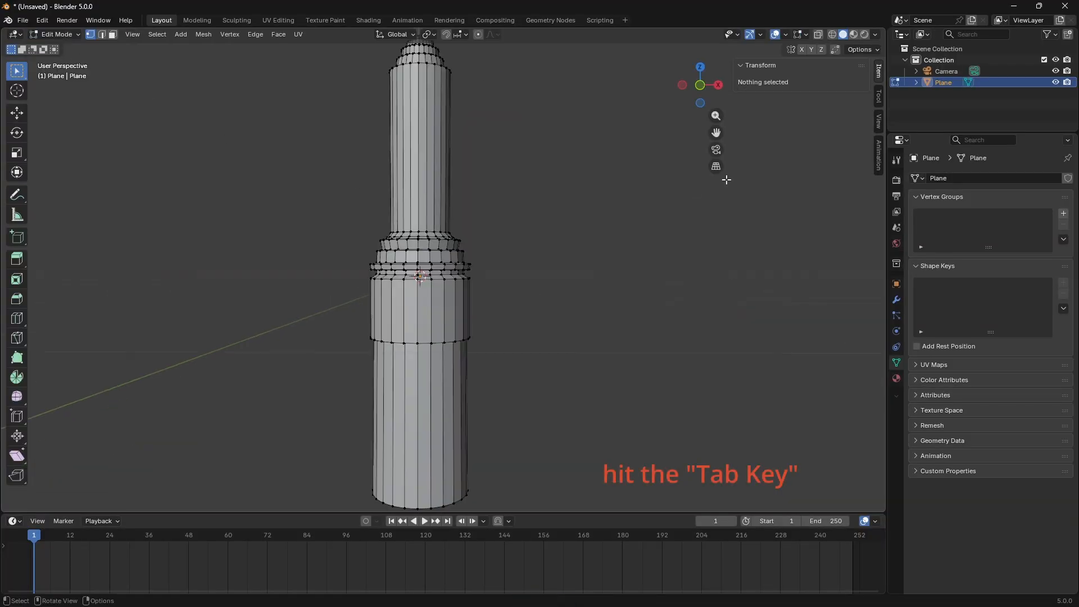
{"action": "scroll", "coordinate": [725, 178], "scroll_direction": "down", "scroll_amount": 1}
{"action": "mouse_move", "coordinate": [717, 134]}
{"action": "left_mouse_down"}
{"action": "mouse_move", "coordinate": [751, 210]}
{"action": "mouse_move", "coordinate": [726, 130]}
{"action": "mouse_move", "coordinate": [733, 137]}
{"action": "left_mouse_up"}
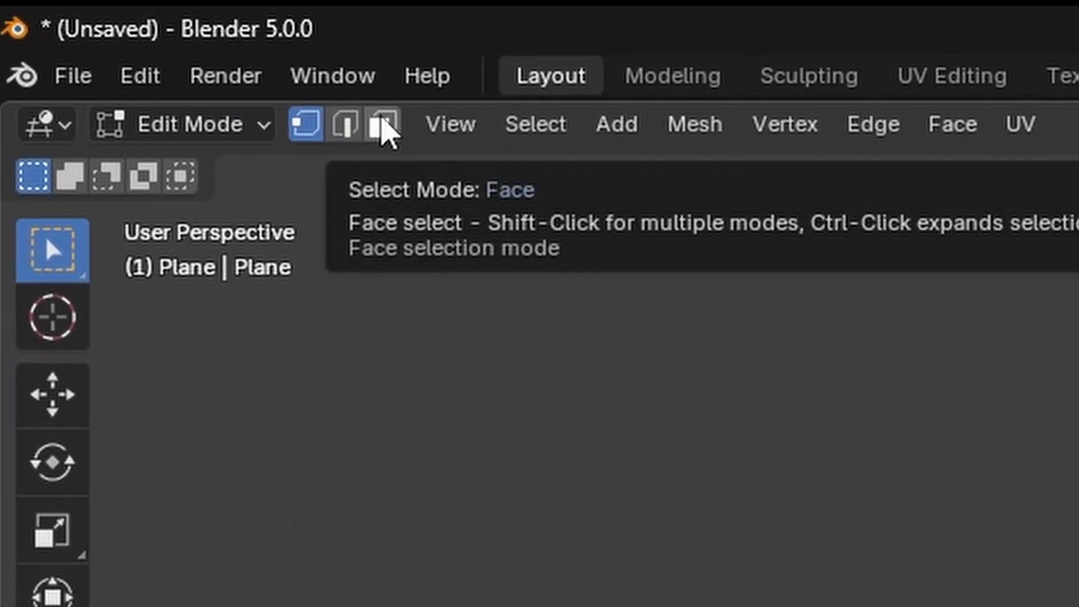
Switch to face selection mode and view the fairy light straight from the front.
{"action": "left_click", "coordinate": [382, 122]}
{"action": "key", "text": "KP_1"}
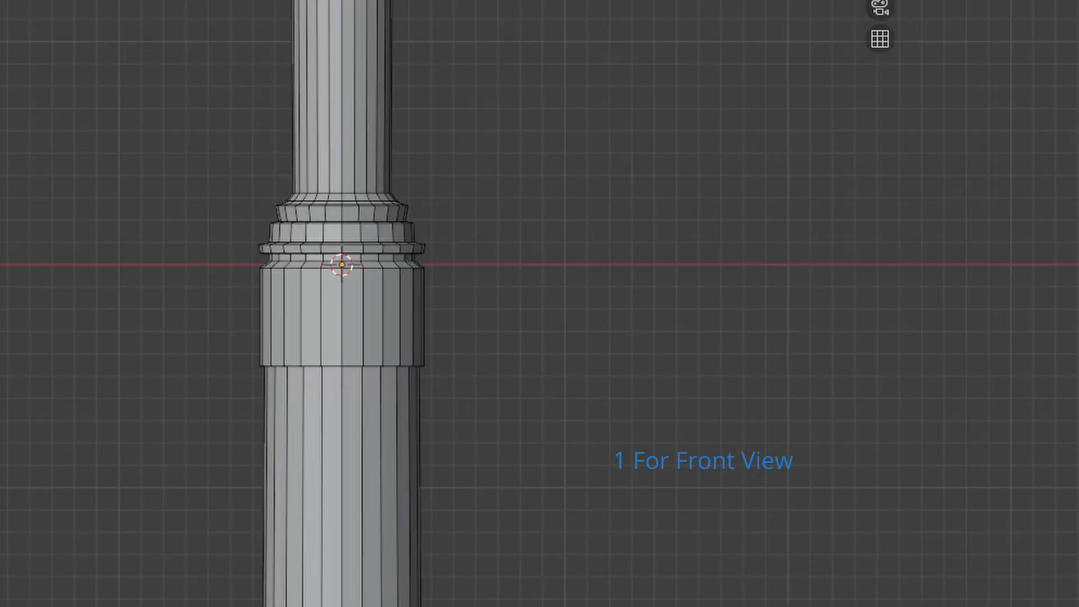
{"action": "scroll", "coordinate": [344, 304], "scroll_direction": "down", "scroll_amount": 1}
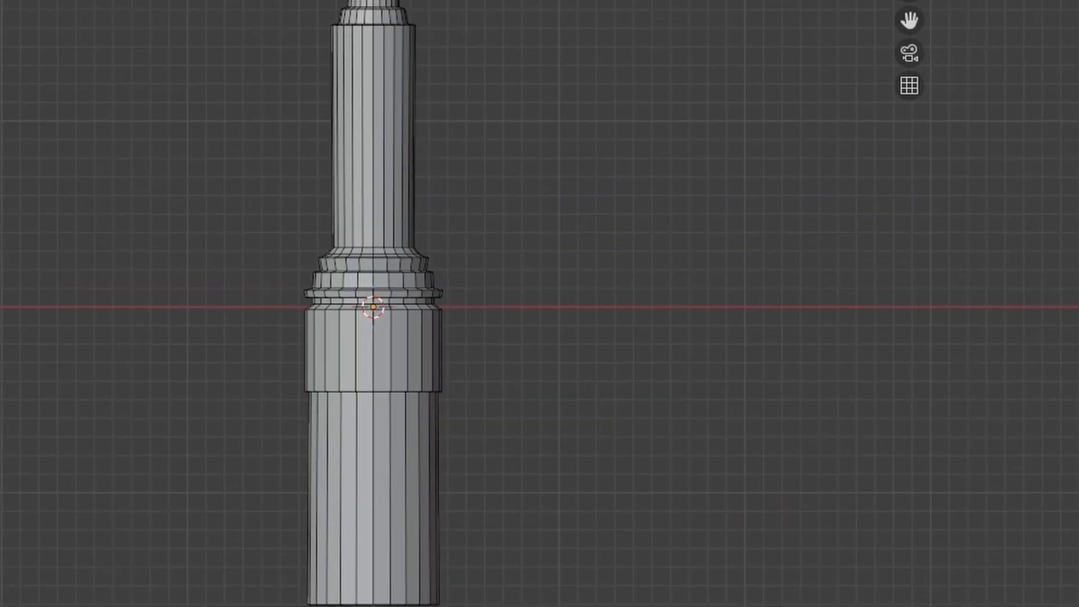
{"action": "left_click_drag", "start_coordinate": [284, 29], "coordinate": [687, 416]}
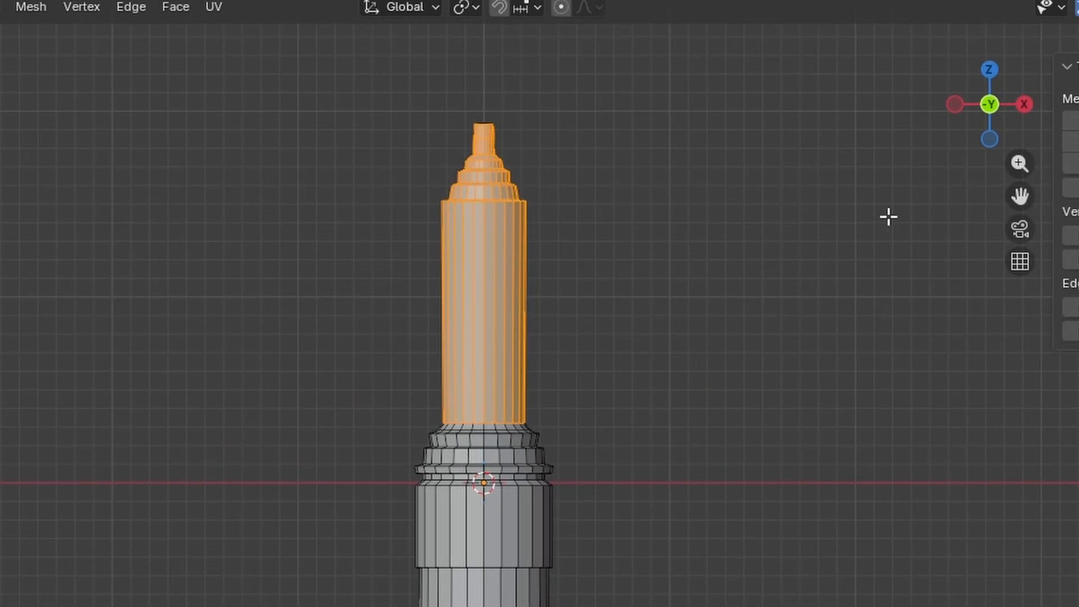
{"action": "left_click_drag", "start_coordinate": [991, 107], "coordinate": [854, 156]}
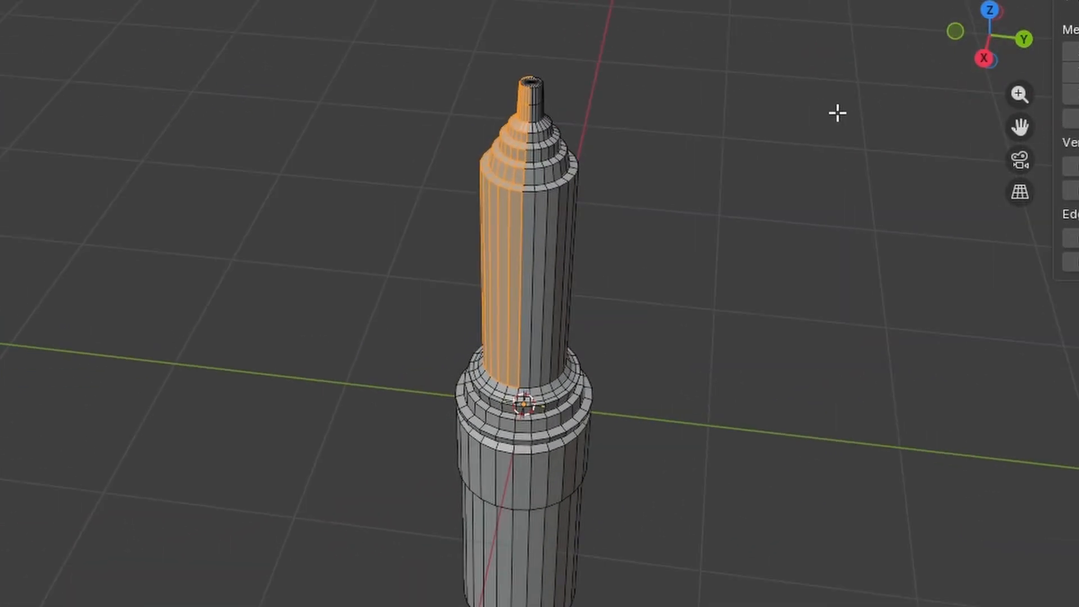
{"action": "key", "text": "KP_1"}
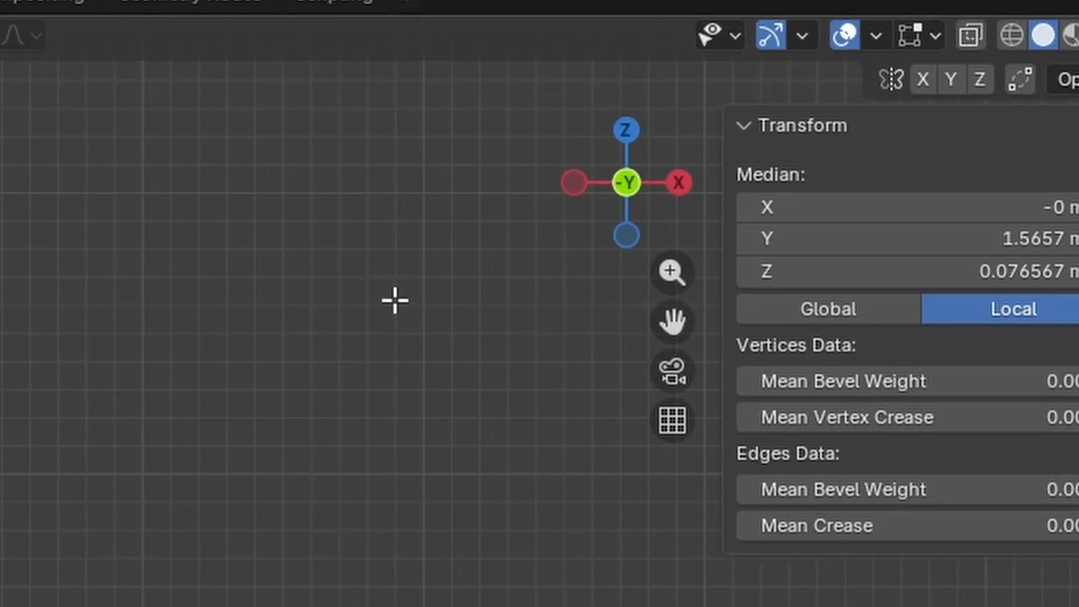
{"action": "left_click", "coordinate": [837, 113]}
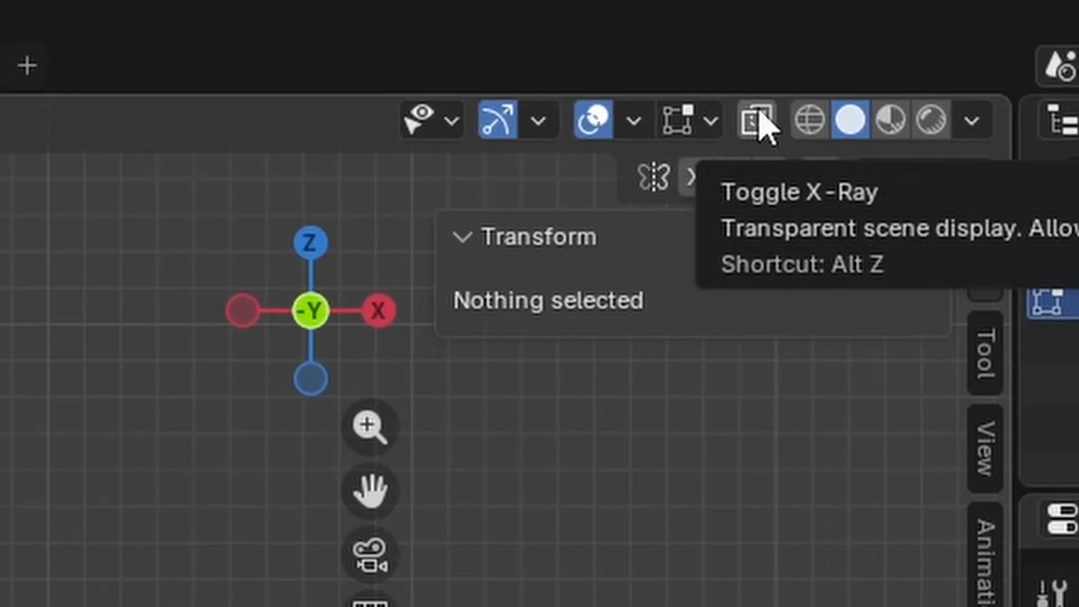
Enable X-ray display and select all the bulb's faces above the socket, including those on the far side.
{"action": "left_click", "coordinate": [760, 121]}
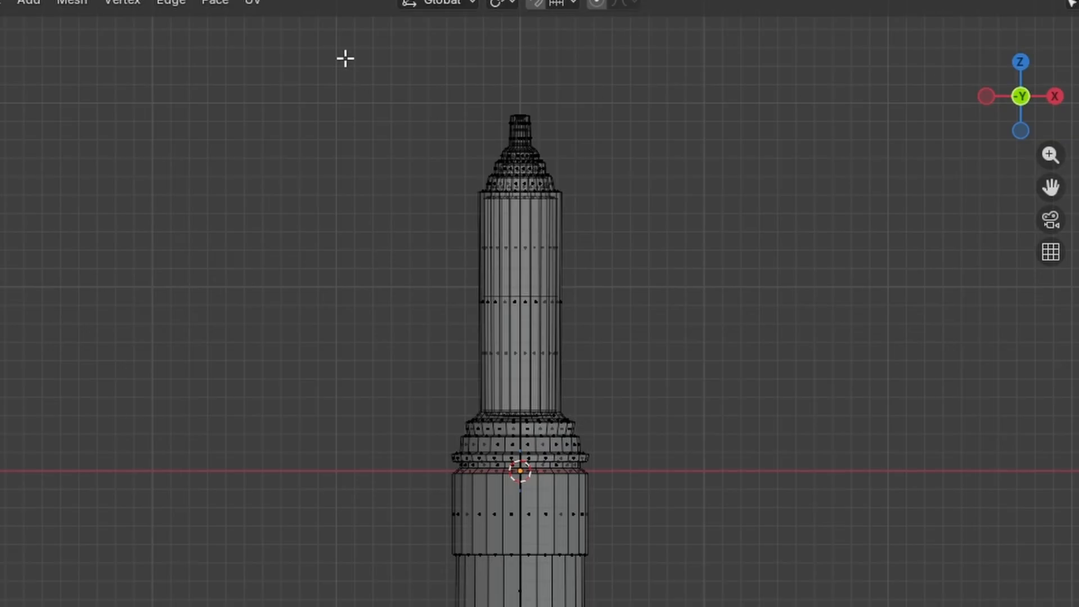
{"action": "left_click_drag", "start_coordinate": [345, 58], "coordinate": [741, 389]}
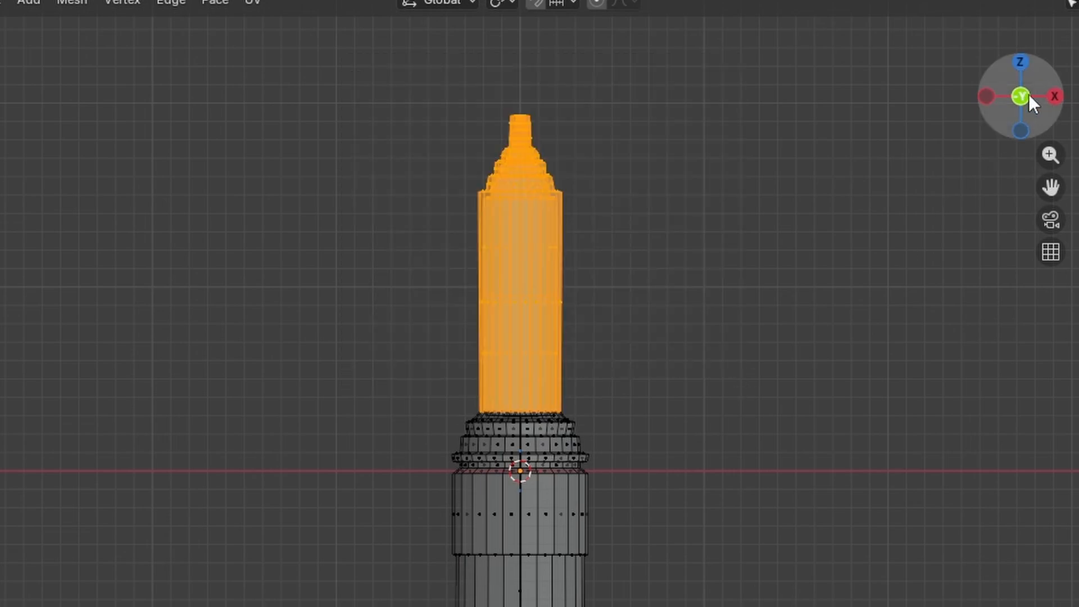
{"action": "mouse_move", "coordinate": [1028, 93]}
{"action": "left_mouse_down"}
{"action": "mouse_move", "coordinate": [1040, 123]}
{"action": "mouse_move", "coordinate": [1049, 94]}
{"action": "mouse_move", "coordinate": [1063, 101]}
{"action": "mouse_move", "coordinate": [1019, 108]}
{"action": "left_mouse_up"}
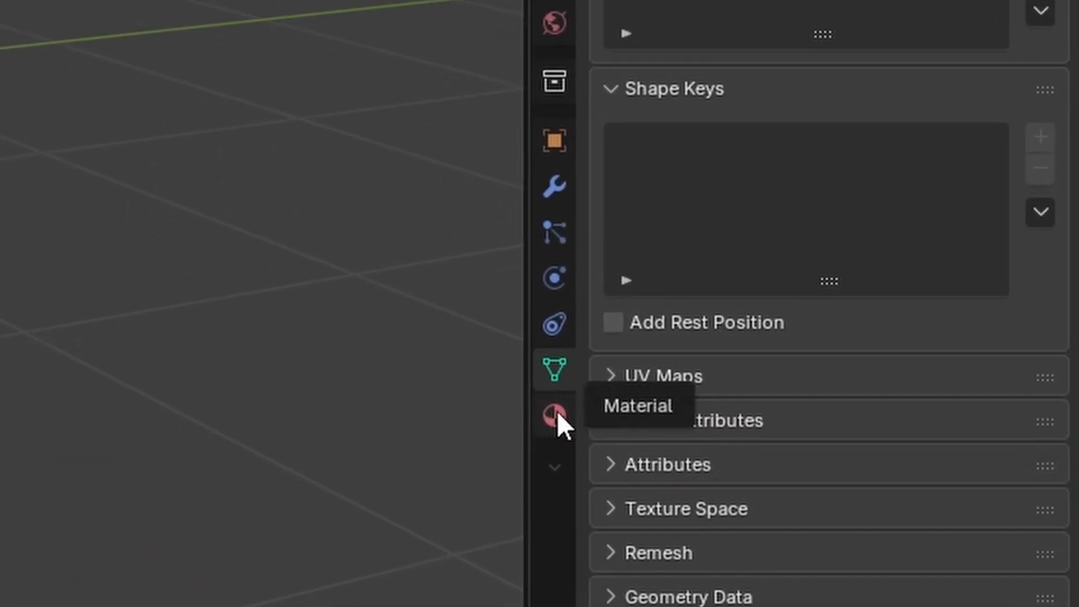
Create a new material on the fairy light and name it Blue Bulb.
{"action": "left_click", "coordinate": [557, 416]}
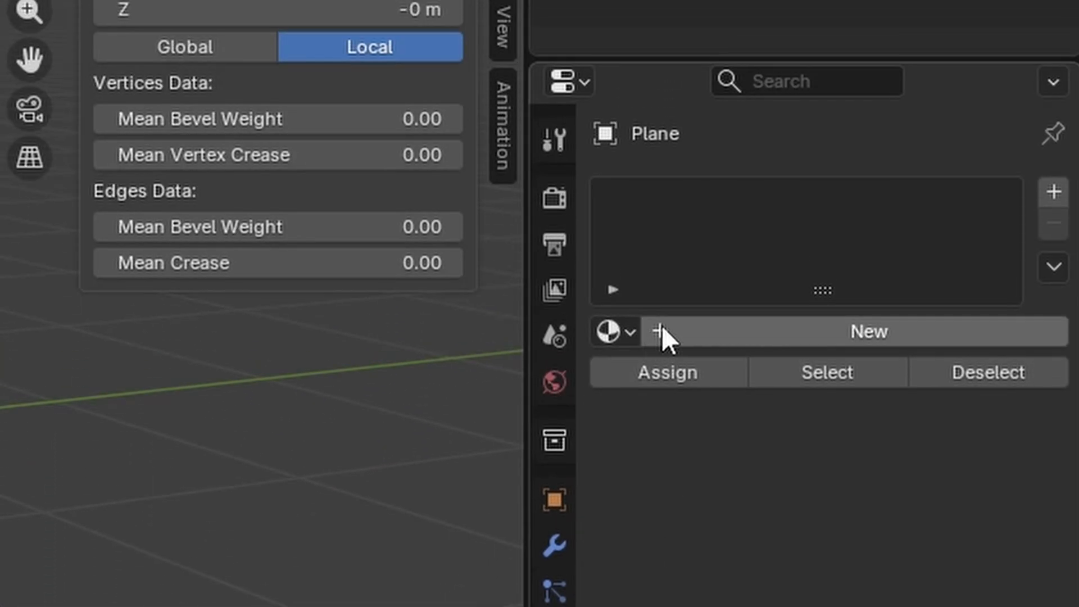
{"action": "left_click", "coordinate": [663, 332]}
{"action": "left_click", "coordinate": [662, 332]}
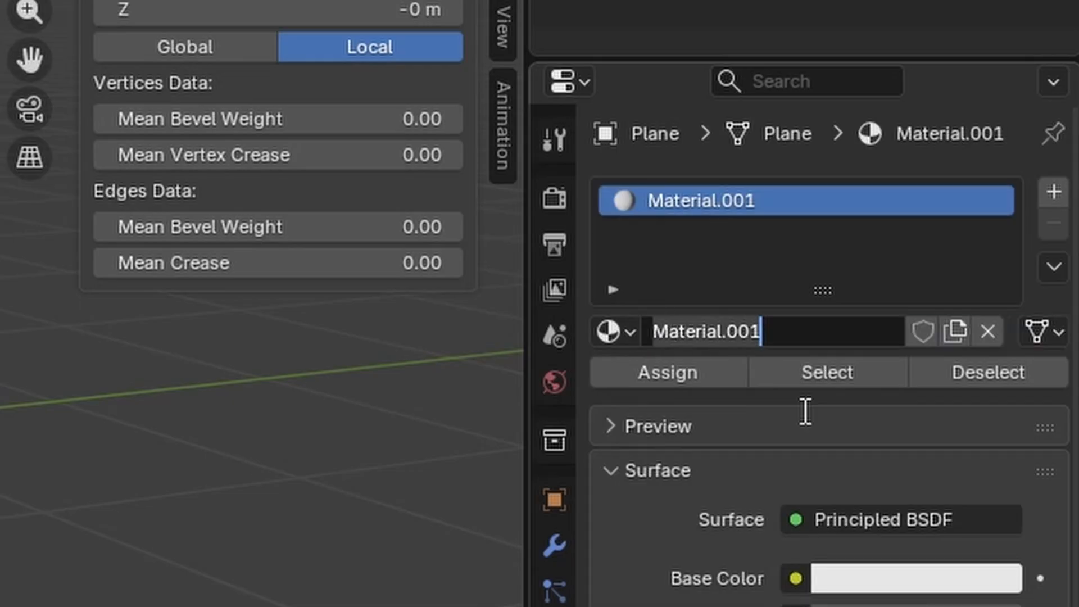
{"action": "key", "text": "BackSpace"}
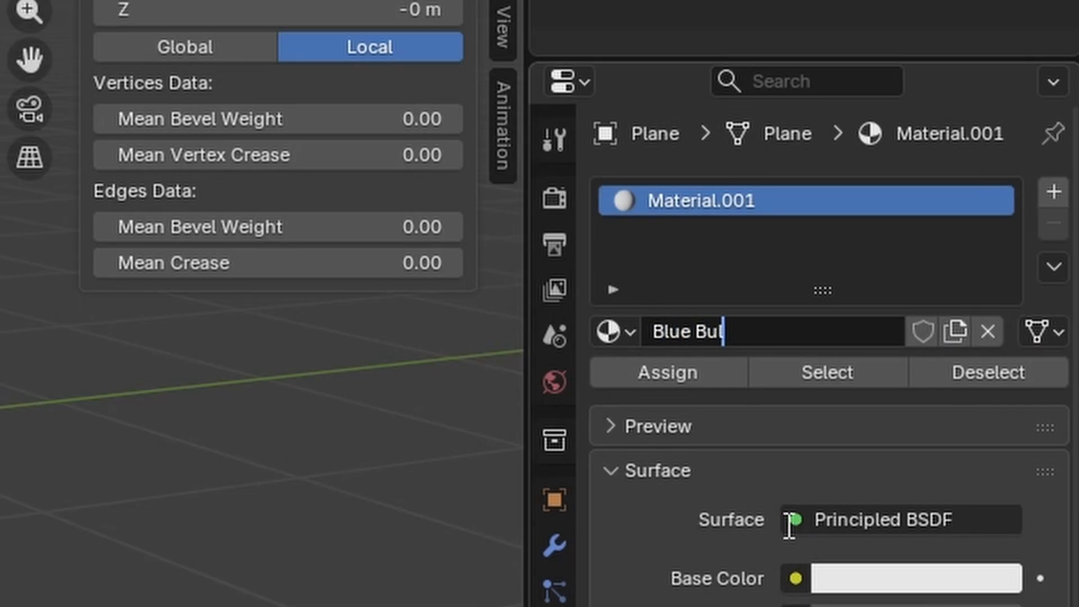
{"action": "key", "text": "Return"}
Give the Blue Bulb material a light blue base color and assign it to the selected bulb faces.
{"action": "left_click", "coordinate": [866, 578]}
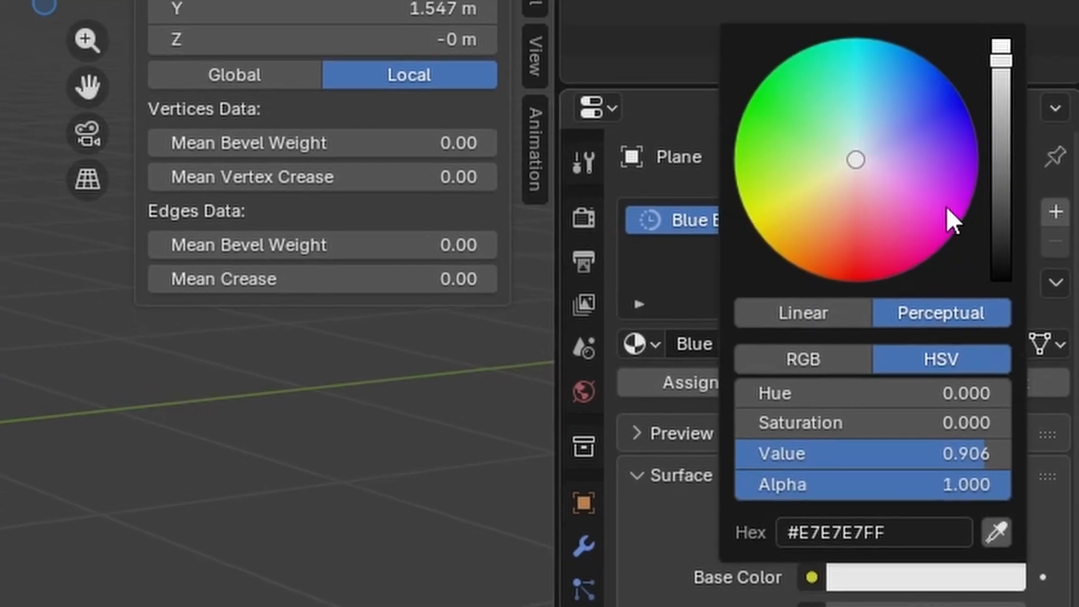
{"action": "left_click", "coordinate": [909, 127]}
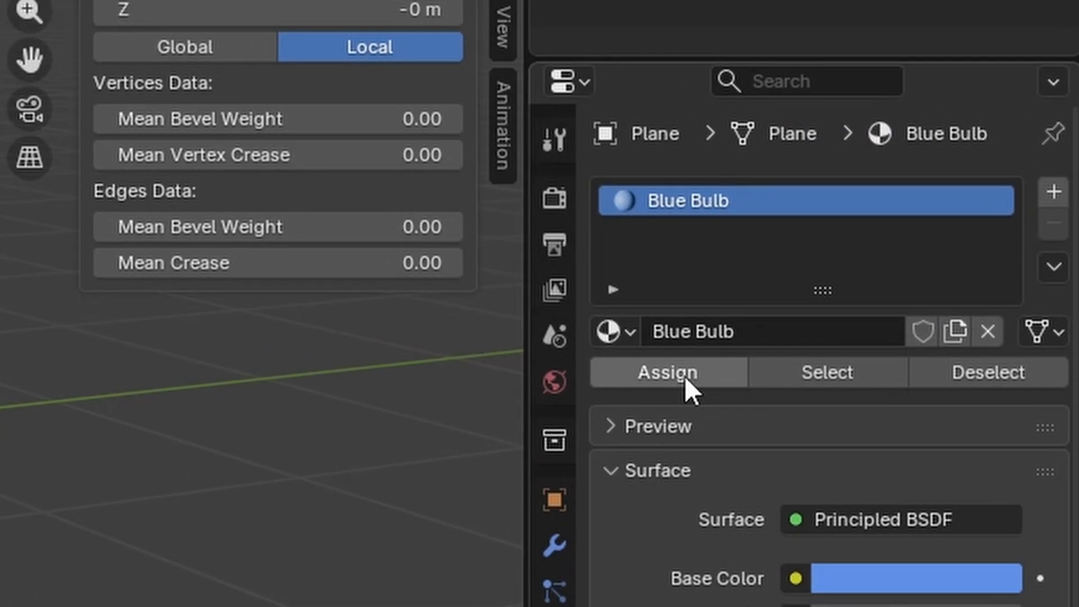
{"action": "left_click", "coordinate": [684, 376]}
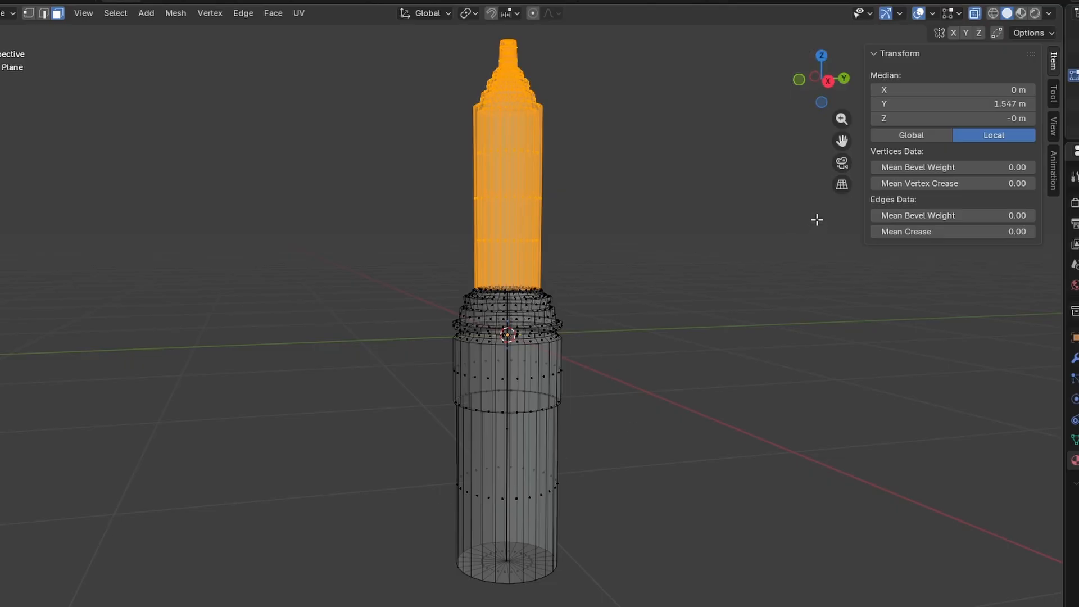
Invert the face selection so that only the socket below the bulb is selected.
{"action": "left_click_drag", "start_coordinate": [843, 142], "coordinate": [802, 185]}
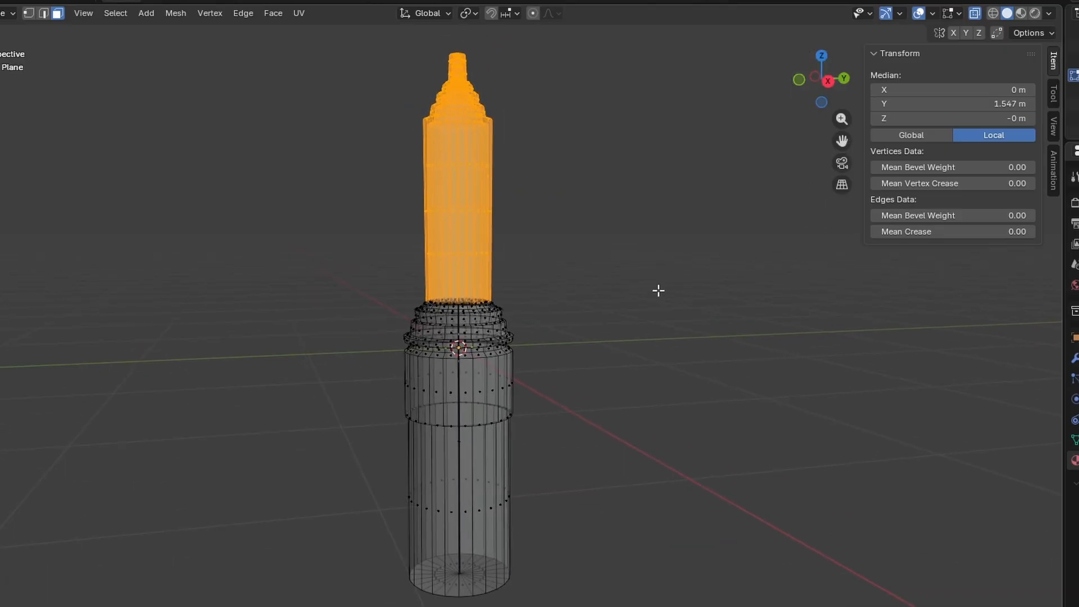
{"action": "scroll", "coordinate": [655, 289], "scroll_direction": "down", "scroll_amount": 1}
{"action": "scroll", "coordinate": [653, 289], "scroll_direction": "up", "scroll_amount": 2}
{"action": "scroll", "coordinate": [653, 288], "scroll_direction": "down", "scroll_amount": 2}
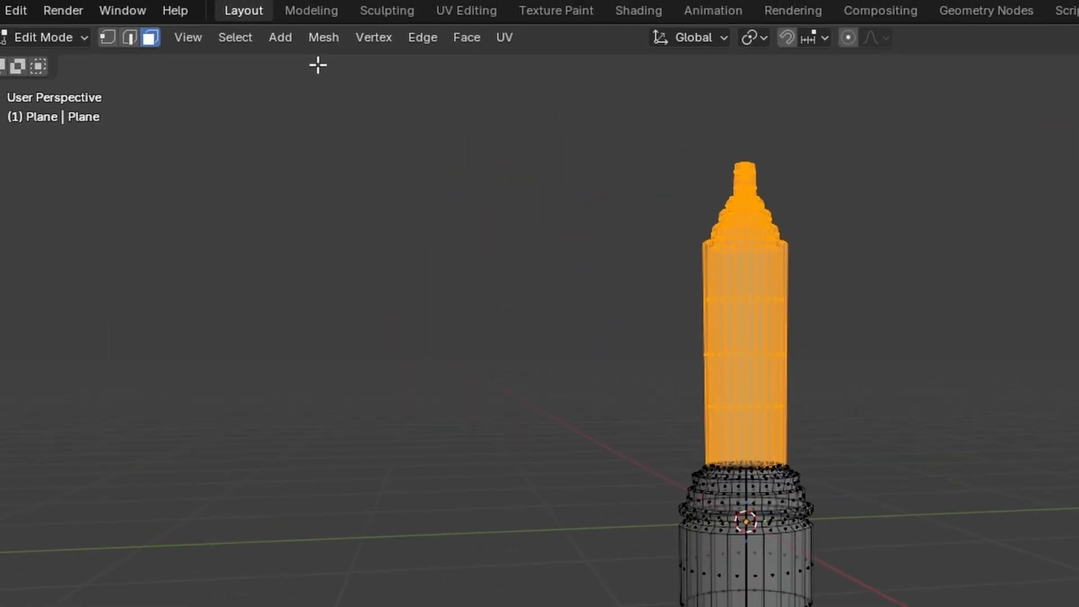
{"action": "left_click", "coordinate": [237, 40]}
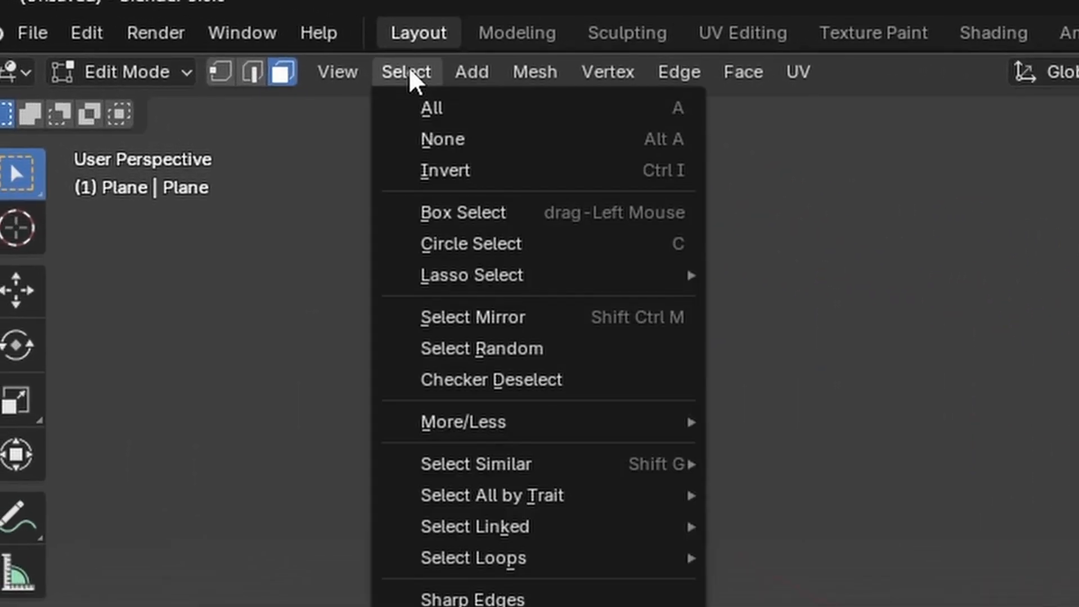
{"action": "left_click", "coordinate": [450, 171]}
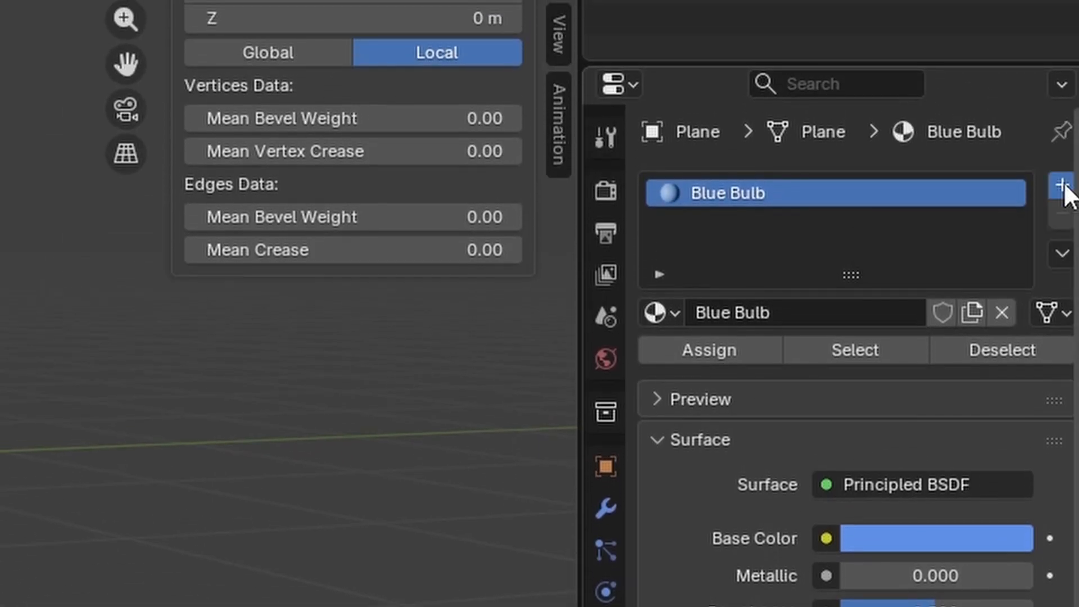
Add a second material slot with a new material named Green Plastic.
{"action": "left_click", "coordinate": [1063, 187]}
{"action": "left_click", "coordinate": [803, 374]}
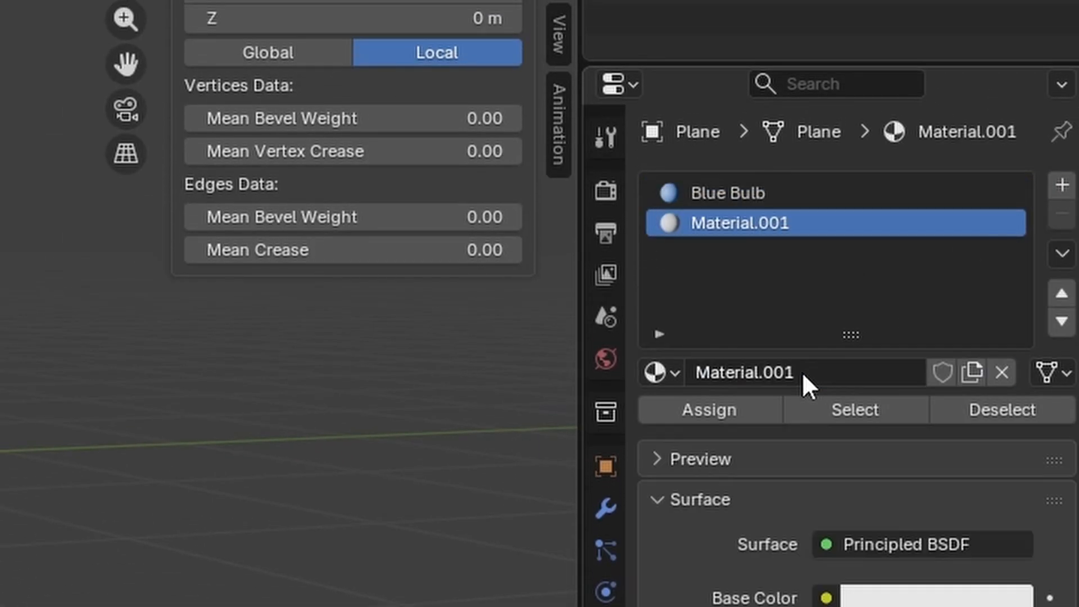
{"action": "left_click", "coordinate": [802, 372]}
{"action": "type", "text": "Green Plastic"}
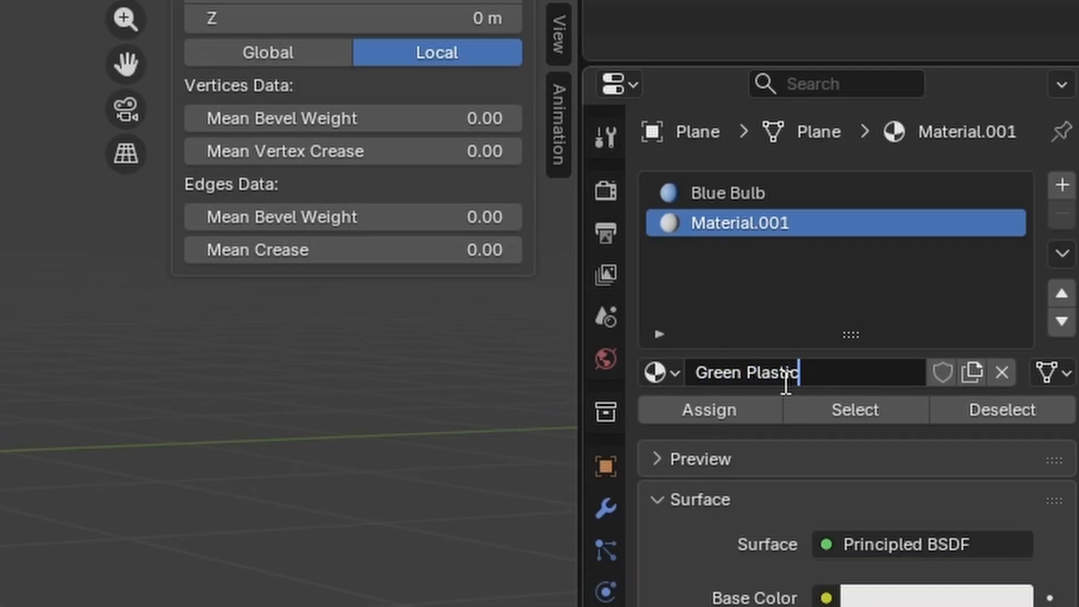
{"action": "key", "text": "Return"}
Give the Green Plastic material a dark green base color and assign it to the selected socket faces.
{"action": "left_click", "coordinate": [904, 597]}
{"action": "left_click", "coordinate": [776, 176]}
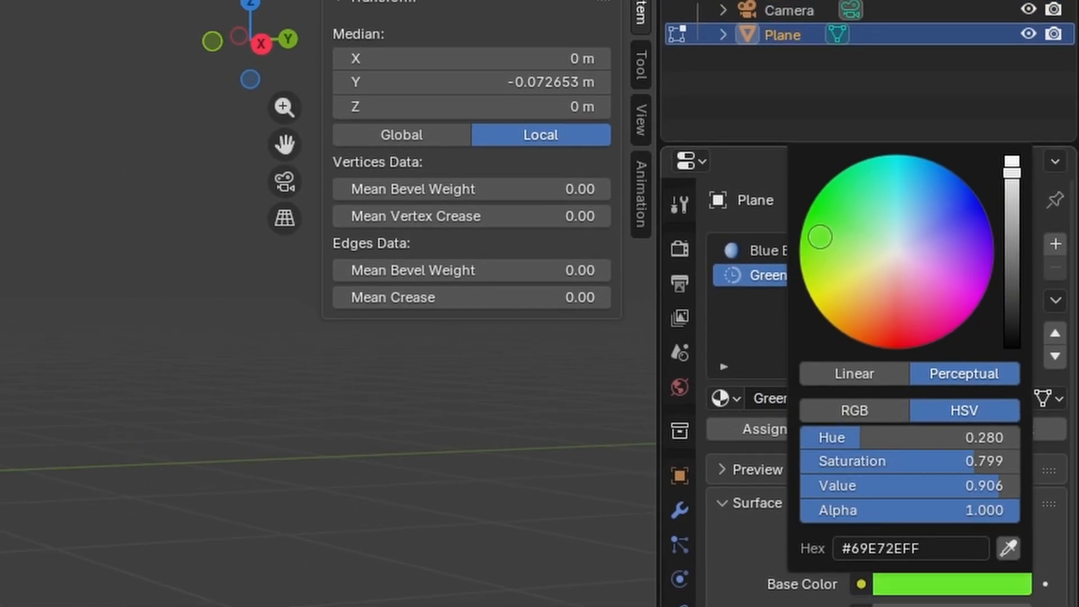
{"action": "scroll", "coordinate": [820, 237], "scroll_direction": "down", "scroll_amount": 9}
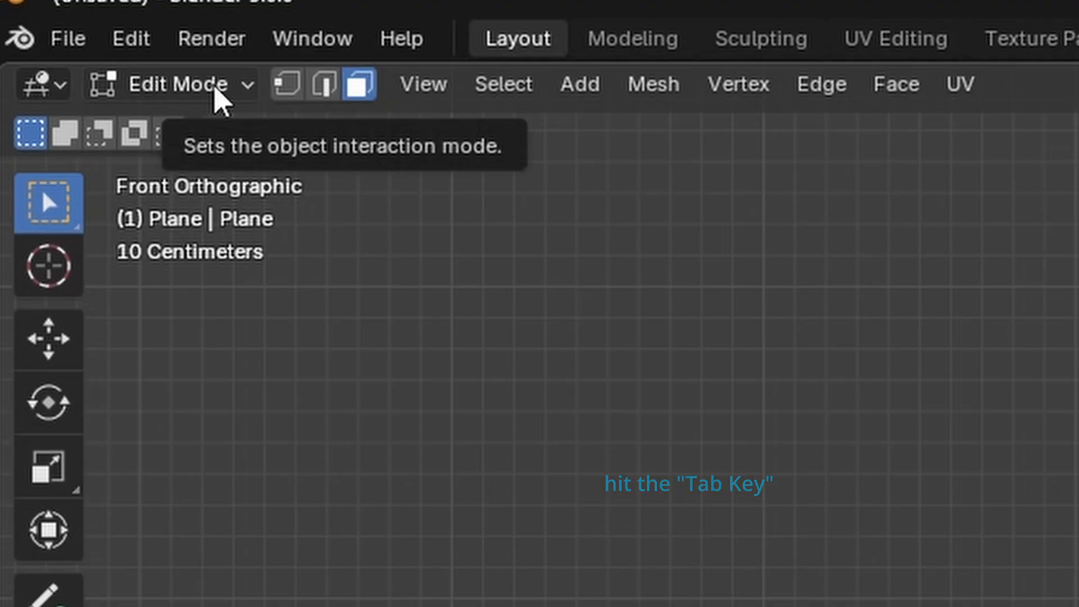
Return to Object Mode and duplicate the fairy light, placing the copy about 1.862 m along the X axis.
{"action": "left_click", "coordinate": [68, 35]}
{"action": "left_click", "coordinate": [65, 48]}
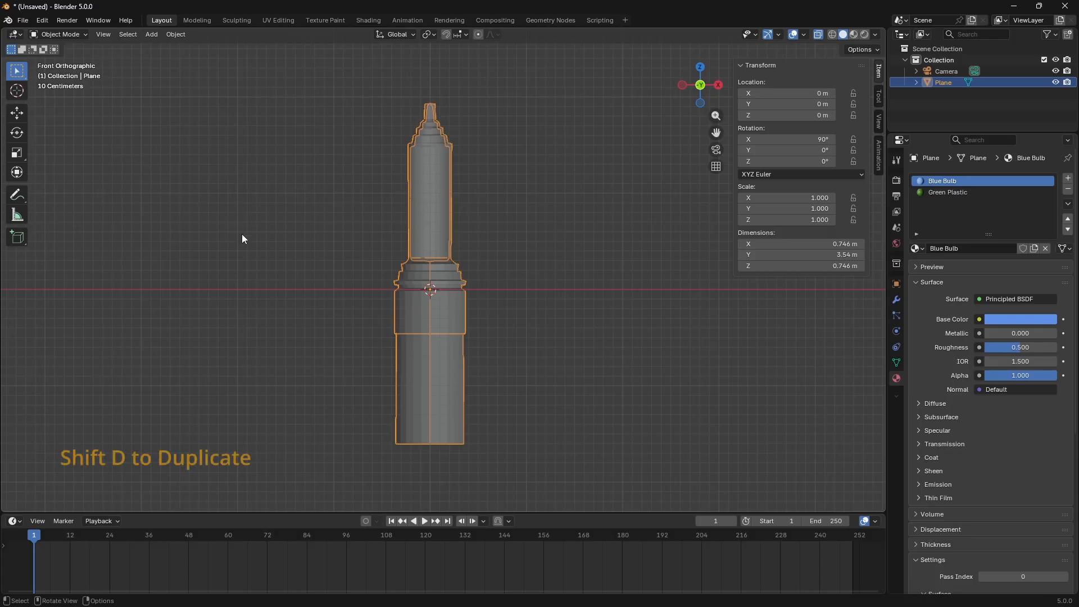
{"action": "key", "text": "shift+d"}
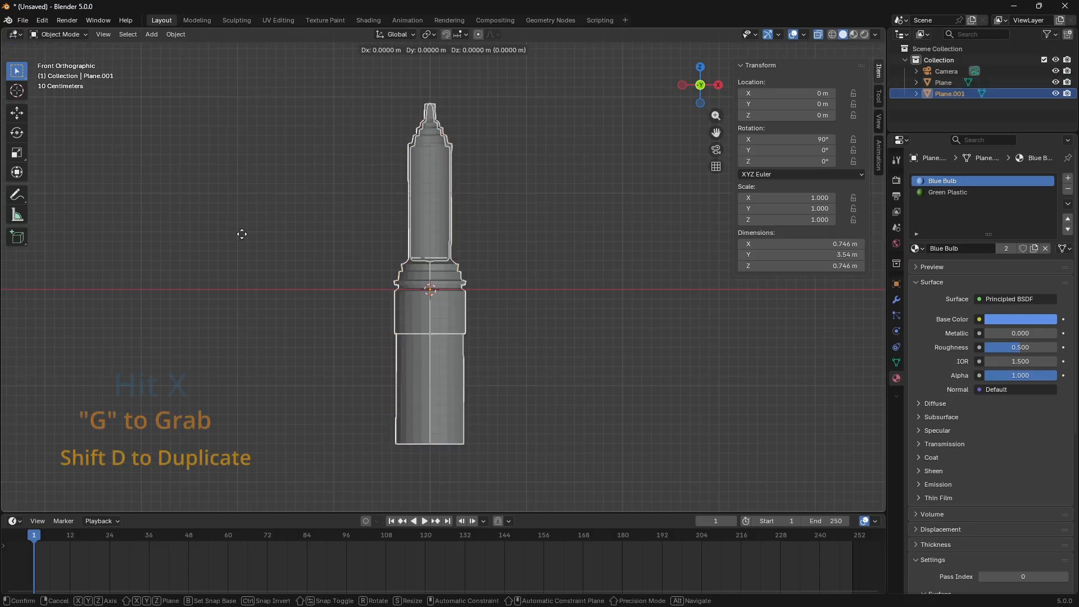
{"action": "key", "text": "x"}
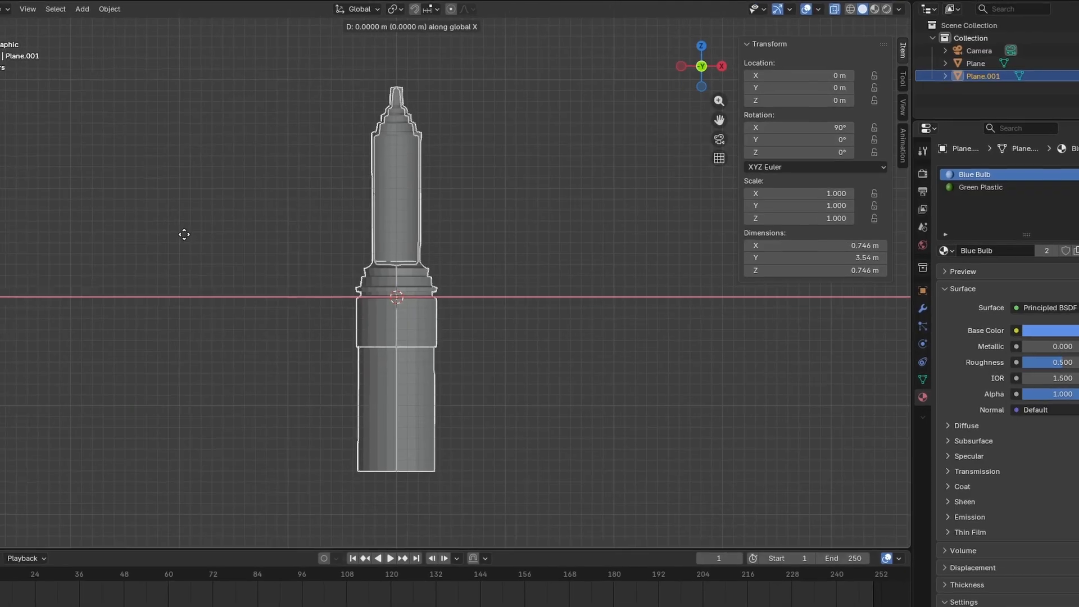
{"action": "left_click", "coordinate": [297, 229]}
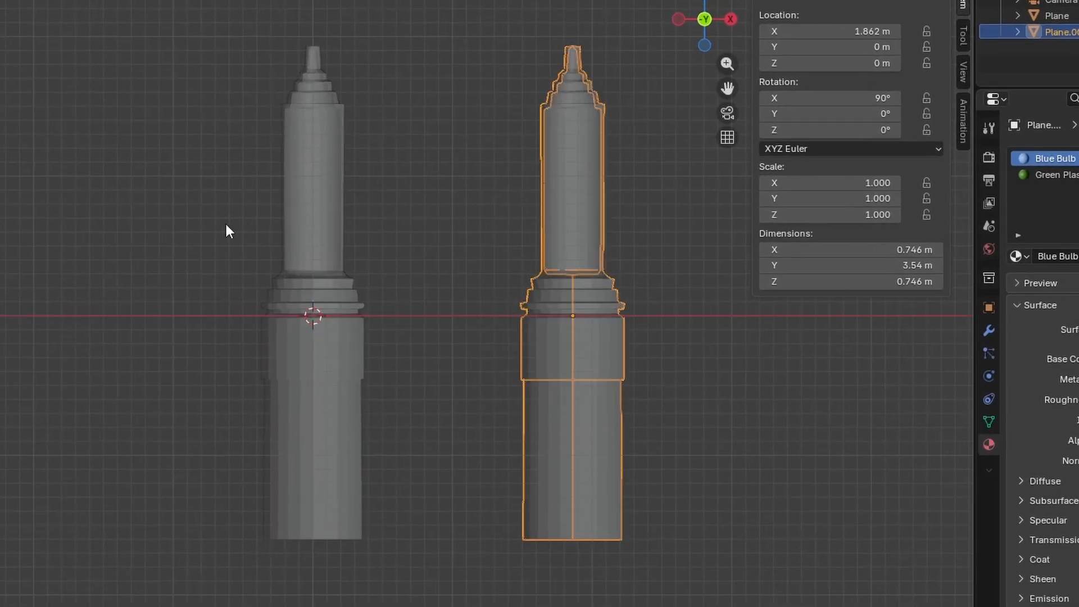
Switch the viewport shading to Material Preview and view both fairy lights with their colors.
{"action": "left_click_drag", "start_coordinate": [709, 12], "coordinate": [678, 47]}
{"action": "left_click_drag", "start_coordinate": [271, 268], "coordinate": [222, 266]}
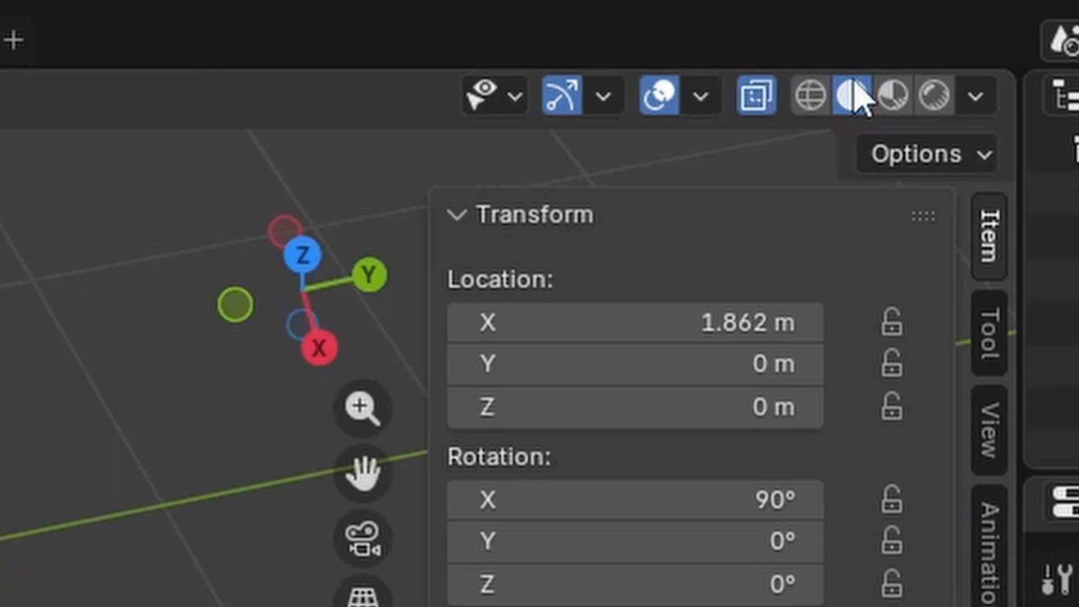
{"action": "left_click", "coordinate": [854, 35]}
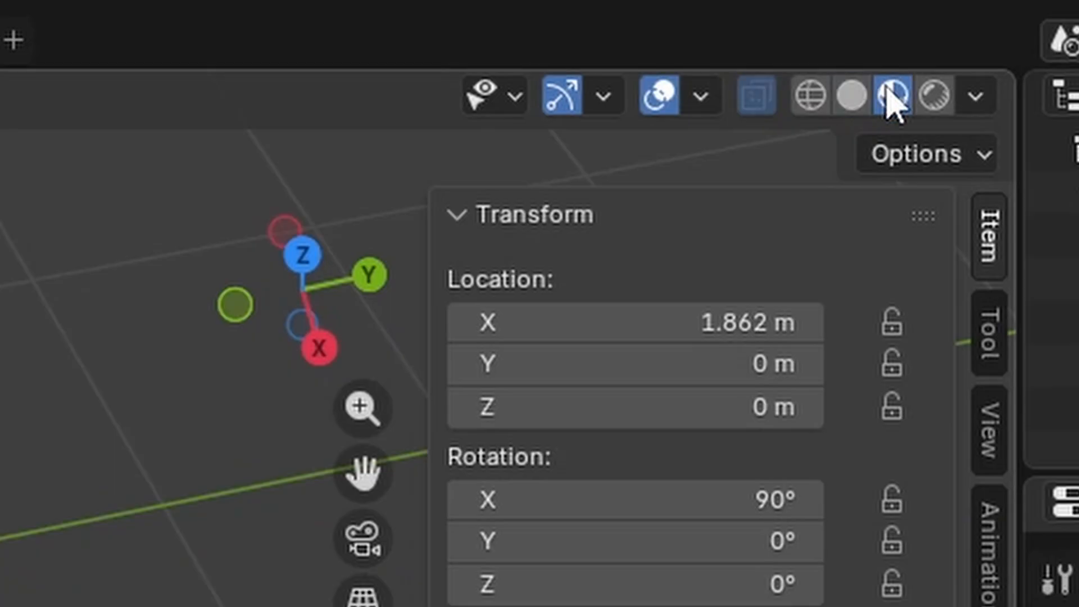
{"action": "scroll", "coordinate": [566, 124], "scroll_direction": "down", "scroll_amount": 2}
{"action": "left_click_drag", "start_coordinate": [701, 85], "coordinate": [680, 76]}
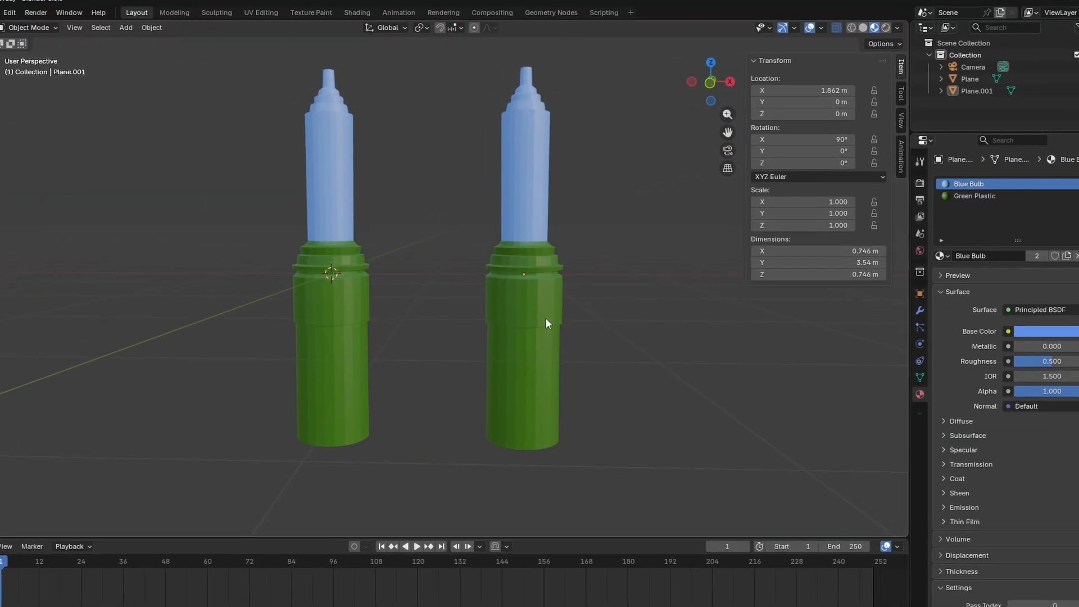
Enter Edit Mode on the duplicated fairy light and select the faces that use the Blue Bulb material.
{"action": "left_click", "coordinate": [546, 326]}
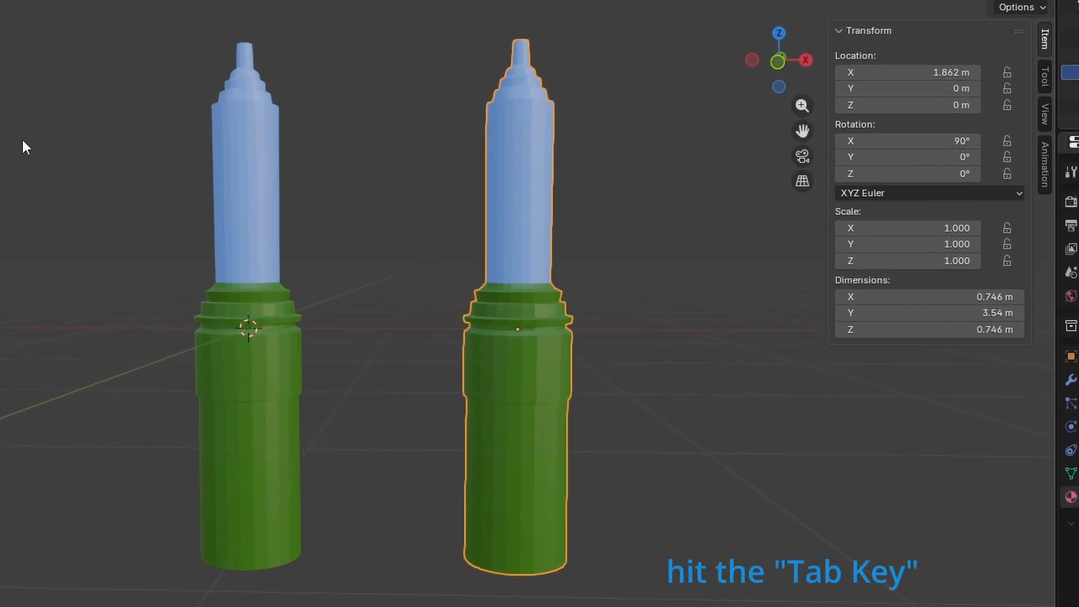
{"action": "key", "text": "Tab"}
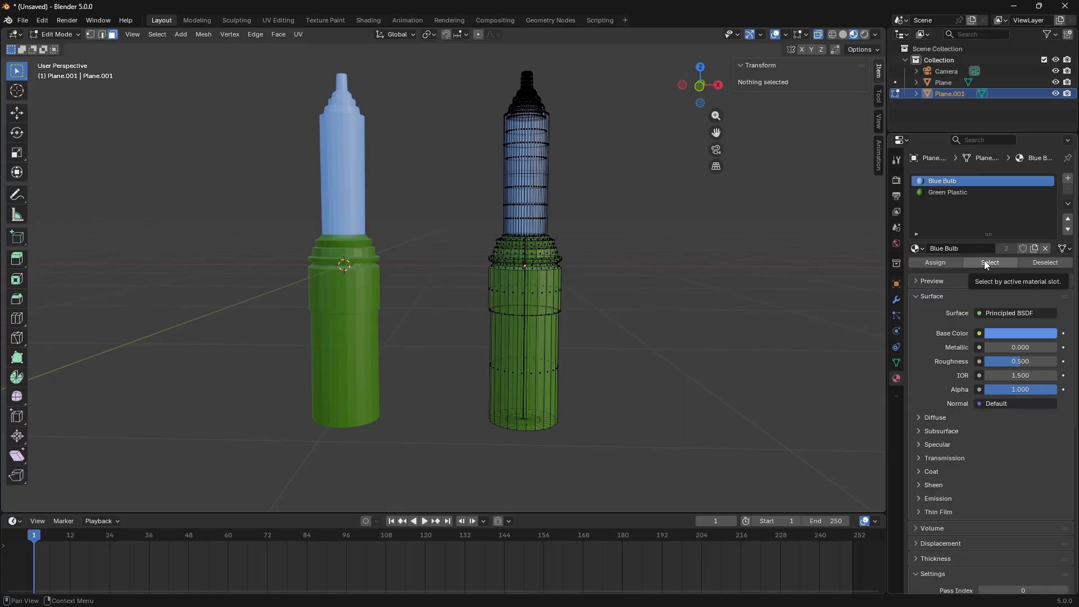
{"action": "left_click", "coordinate": [988, 263]}
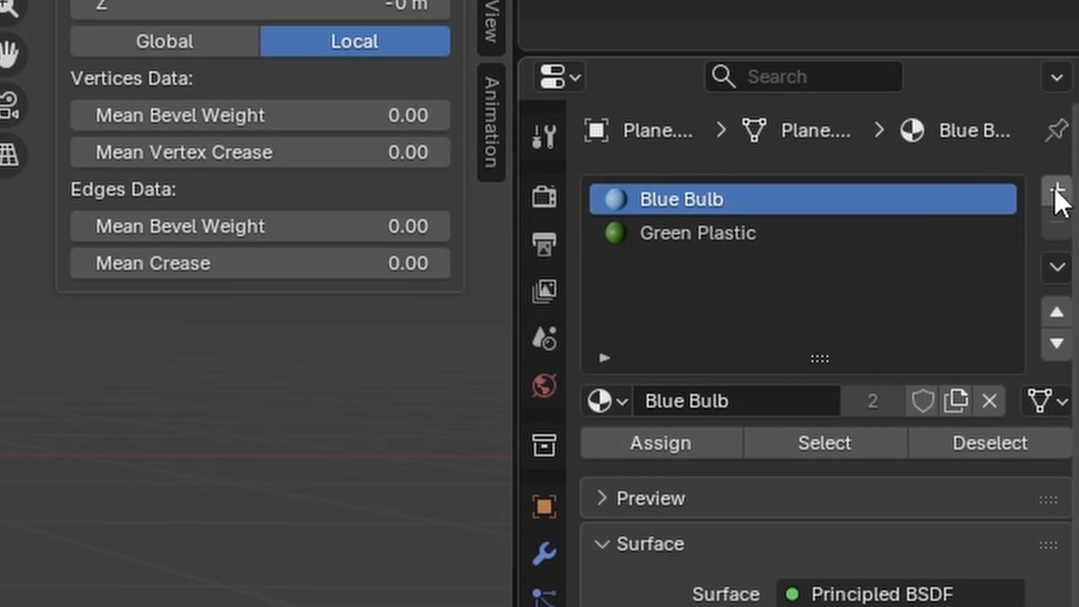
Add a new material slot to the duplicated fairy light and create a material named Red Bulb in it.
{"action": "left_click", "coordinate": [1054, 189]}
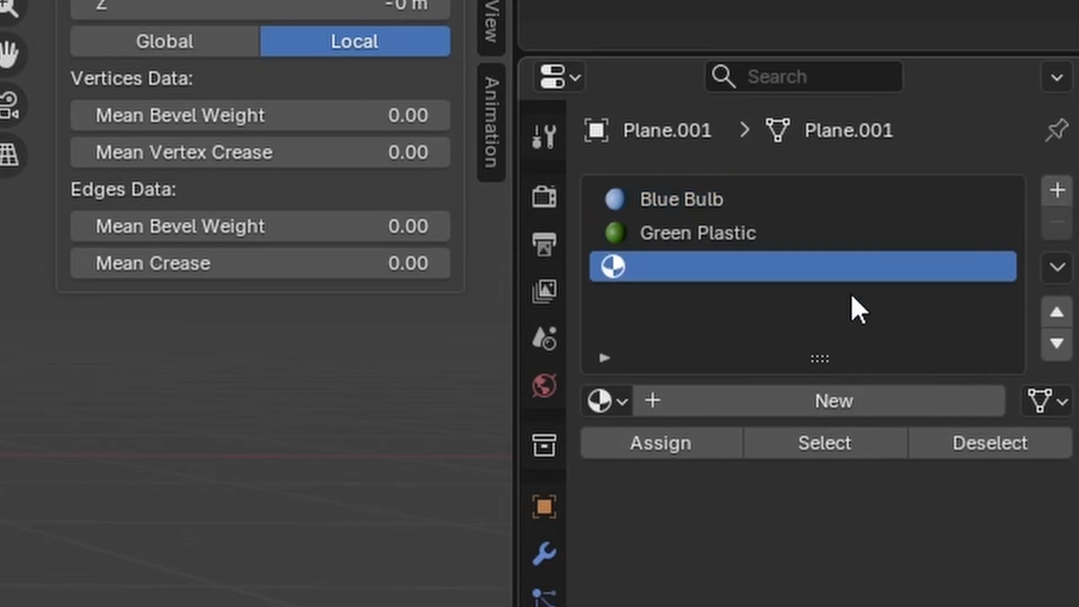
{"action": "left_click", "coordinate": [771, 390]}
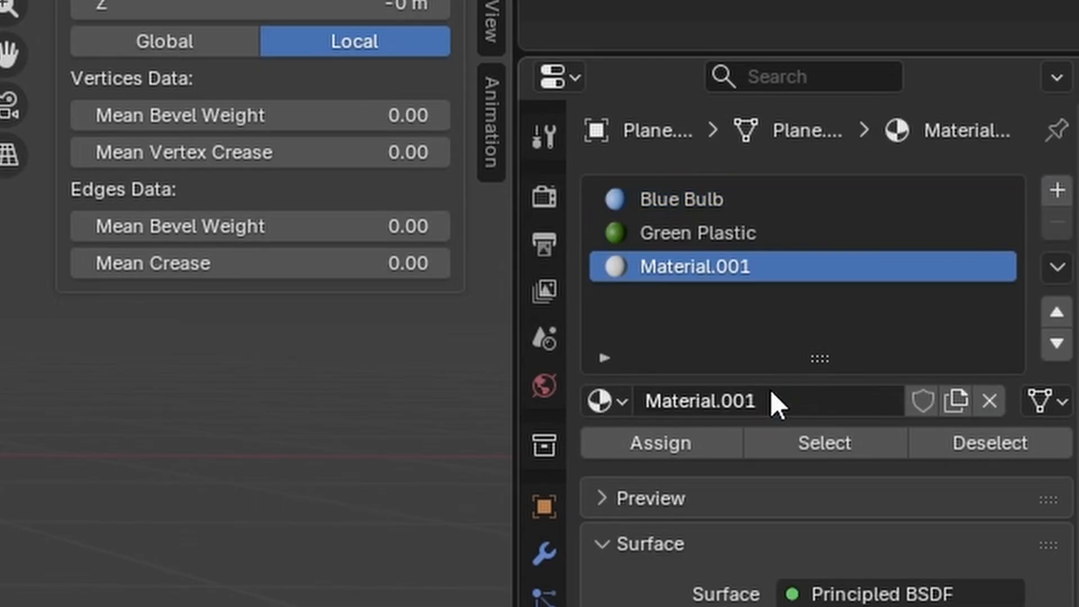
{"action": "double_click", "coordinate": [753, 402]}
{"action": "key", "text": "BackSpace"}
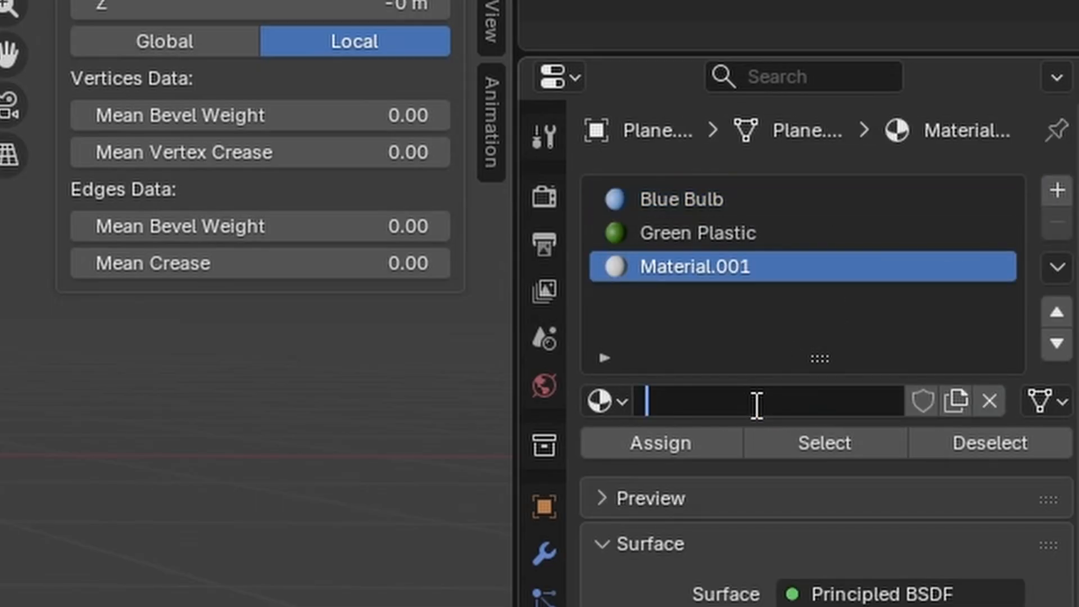
{"action": "type", "text": "Red Bulb"}
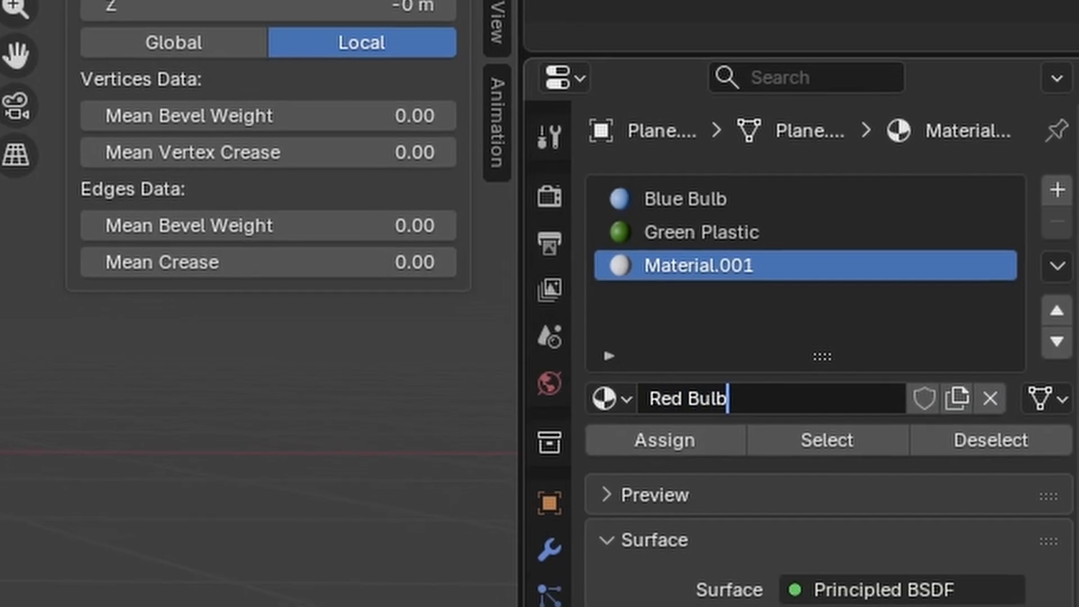
{"action": "key", "text": "Return"}
Give the Red Bulb material a red base color, assign it to the selected bulb faces, and return to Object Mode.
{"action": "left_click", "coordinate": [947, 598]}
{"action": "left_click_drag", "start_coordinate": [911, 269], "coordinate": [879, 279]}
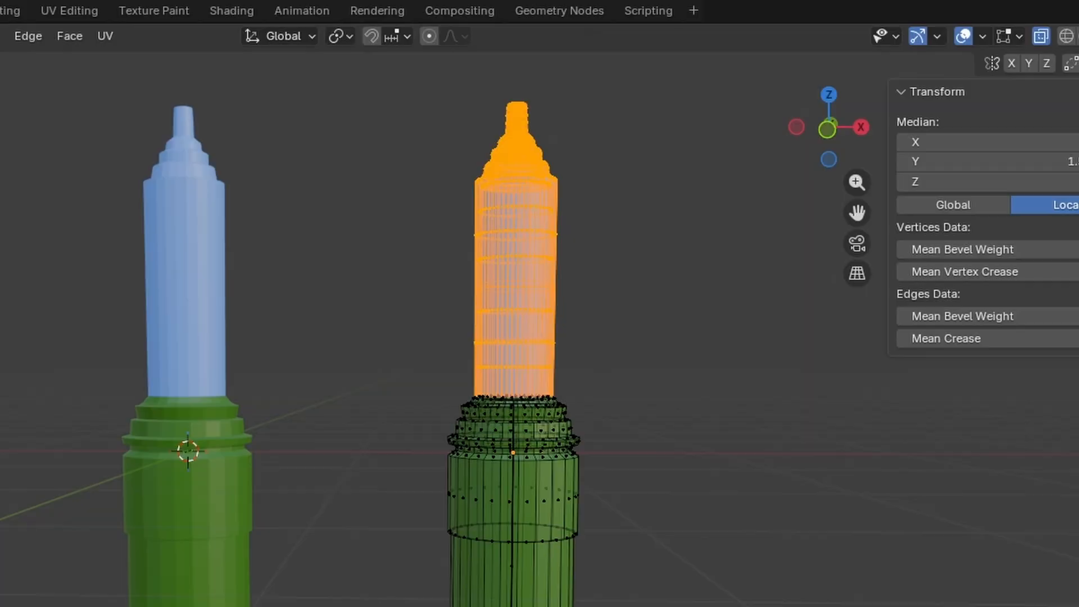
{"action": "left_click", "coordinate": [671, 440]}
{"action": "left_click", "coordinate": [59, 34]}
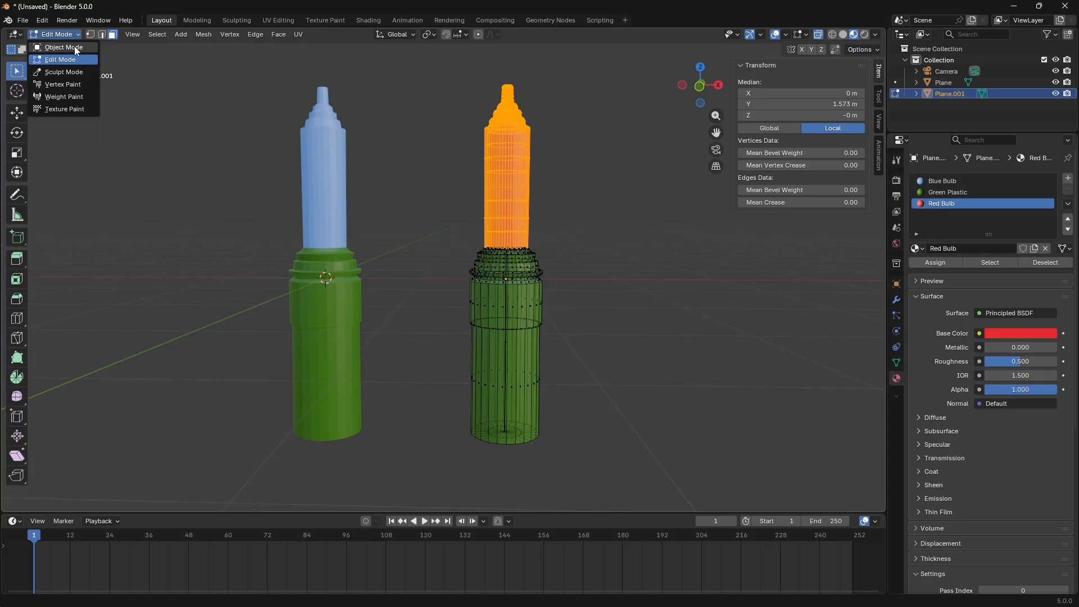
{"action": "left_click", "coordinate": [56, 45]}
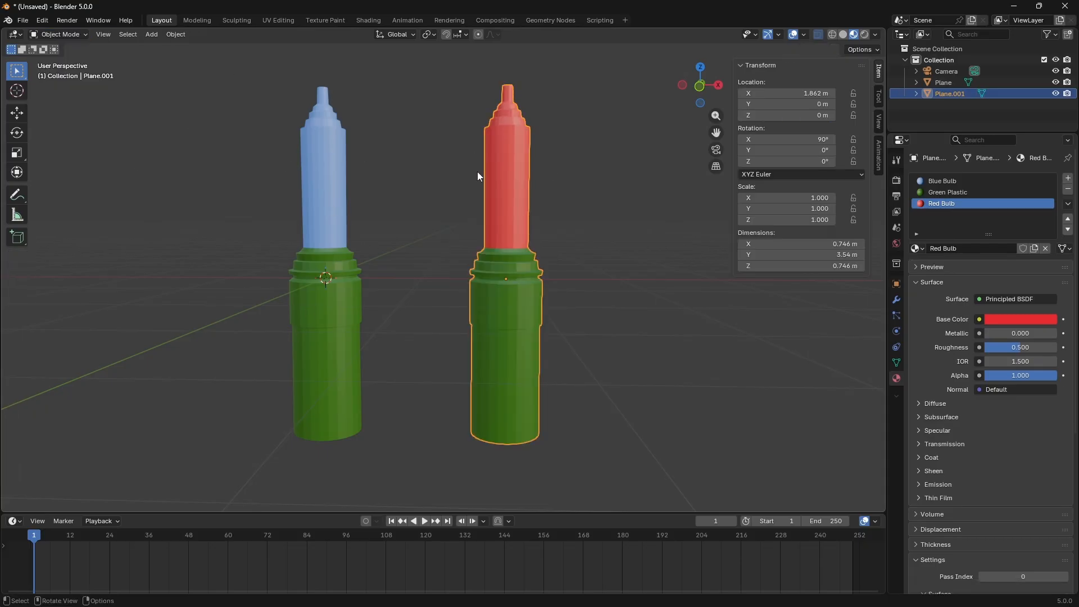
Switch to the right side view and add a cylinder mesh at the world origin.
{"action": "key", "text": "KP_1"}
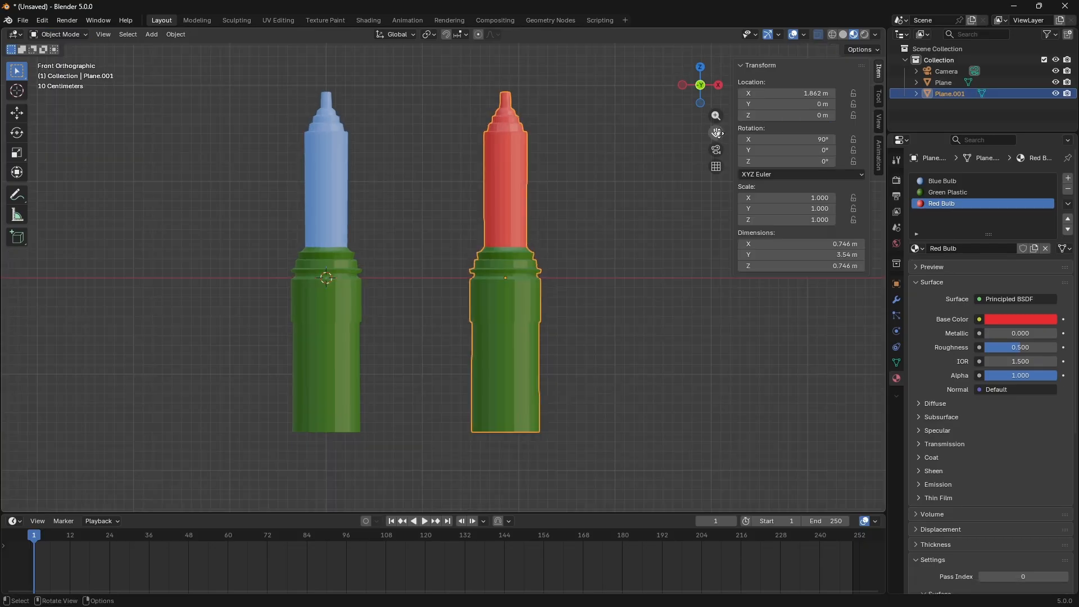
{"action": "scroll", "coordinate": [579, 302], "scroll_direction": "down", "scroll_amount": 6}
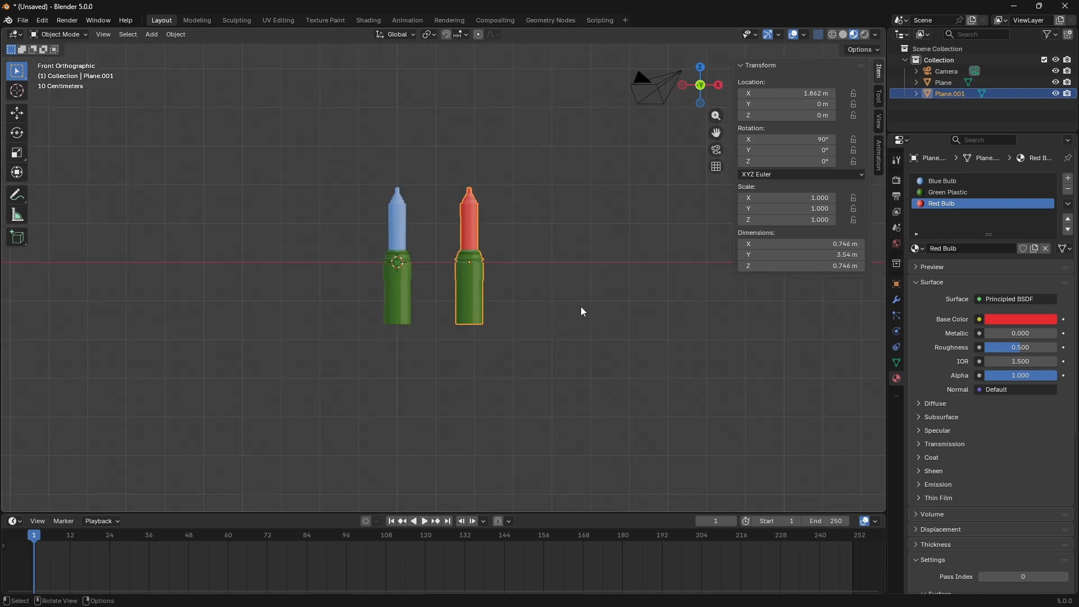
{"action": "scroll", "coordinate": [554, 286], "scroll_direction": "up", "scroll_amount": 1}
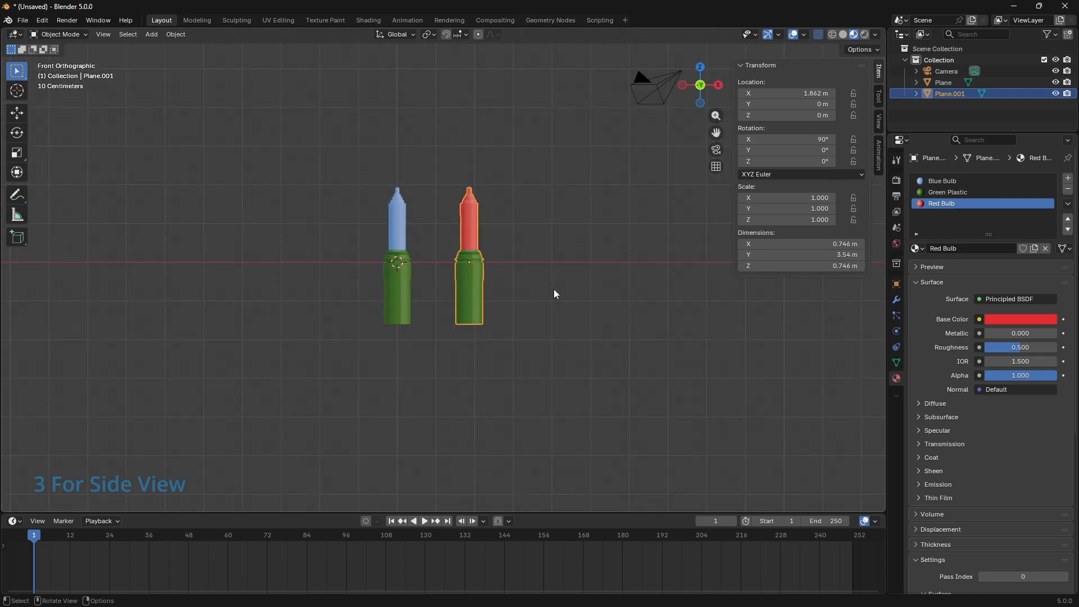
{"action": "key", "text": "KP_3"}
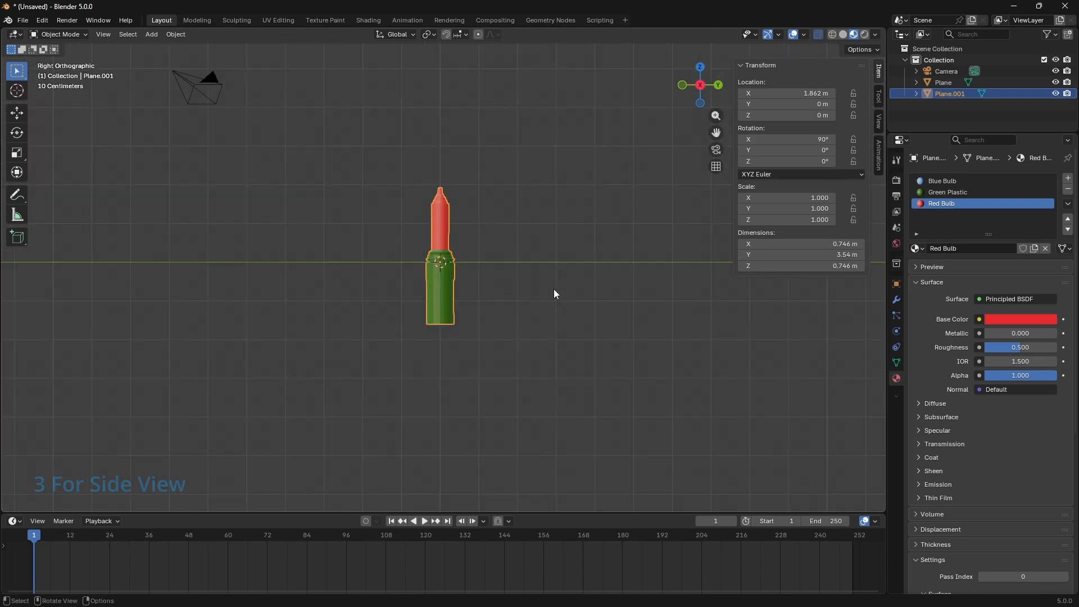
{"action": "key", "text": "shift+a"}
{"action": "mouse_move", "coordinate": [555, 291]}
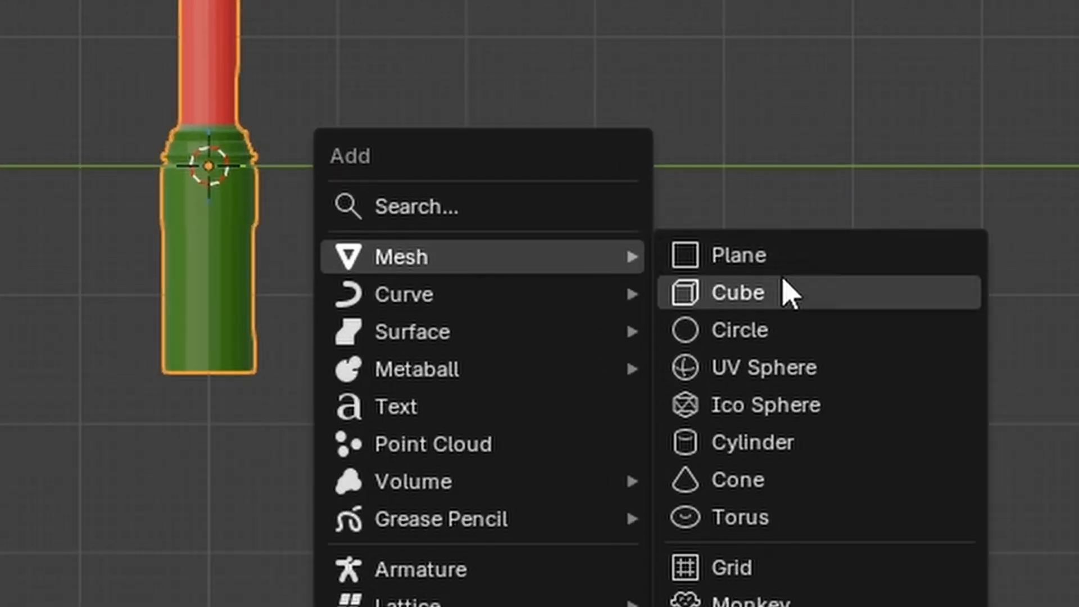
{"action": "left_click", "coordinate": [800, 444]}
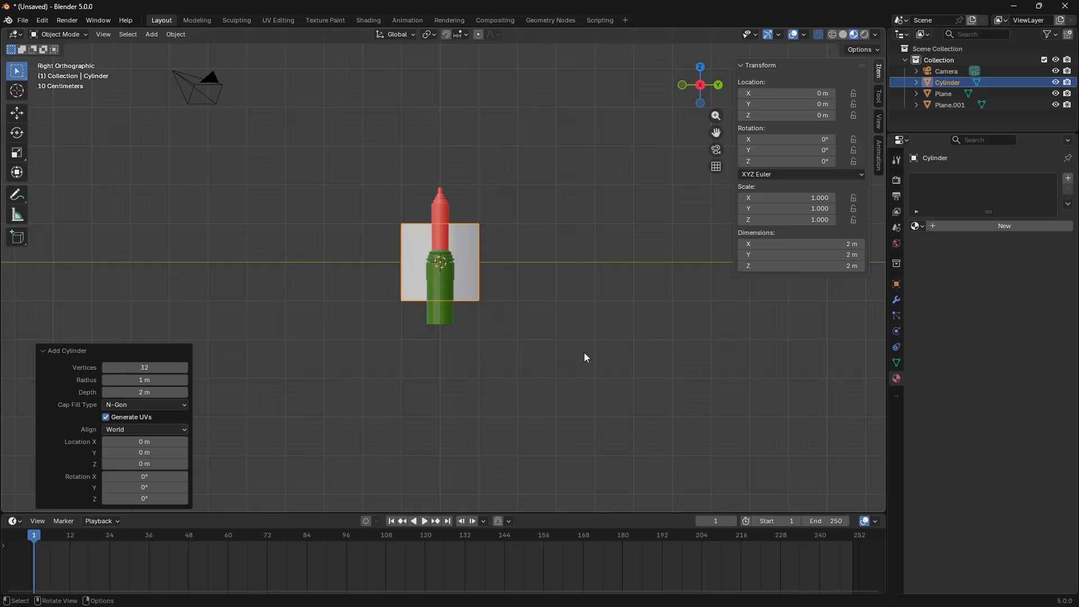
Set the cylinder's Y rotation to 90° so that it lies along the X axis.
{"action": "key", "text": "KP_1"}
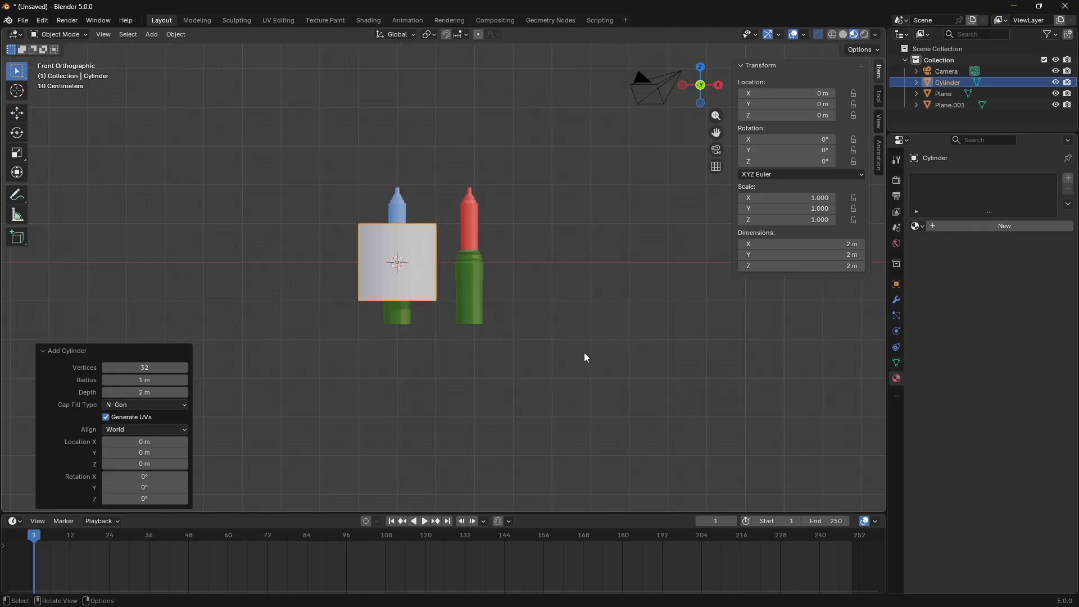
{"action": "left_click_drag", "start_coordinate": [717, 133], "coordinate": [717, 170]}
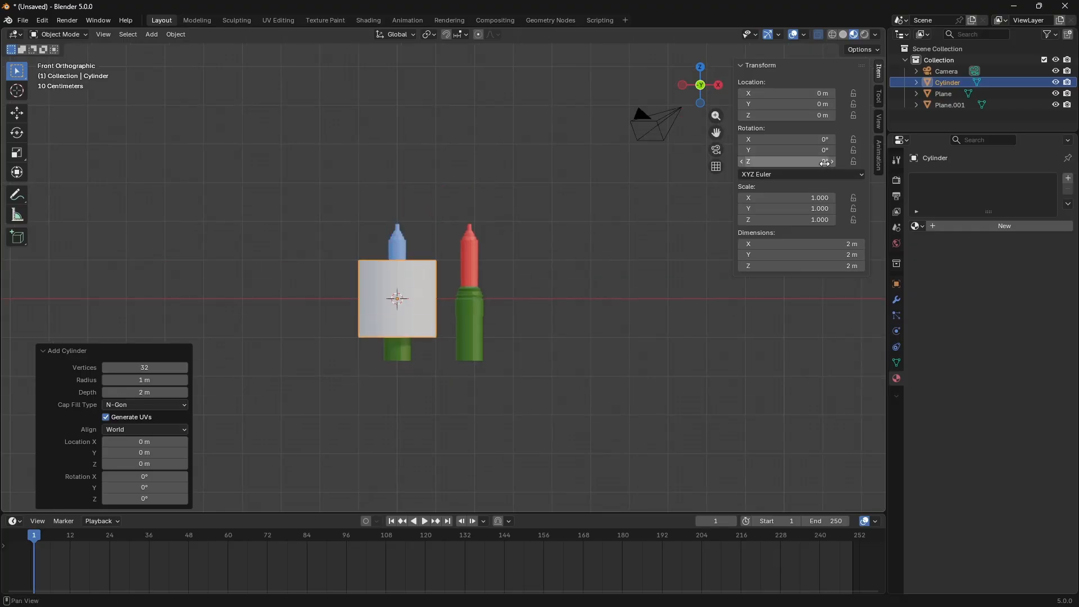
{"action": "mouse_move", "coordinate": [825, 162]}
{"action": "left_mouse_down"}
{"action": "mouse_move", "coordinate": [867, 162]}
{"action": "mouse_move", "coordinate": [809, 161]}
{"action": "mouse_move", "coordinate": [824, 149]}
{"action": "left_mouse_up"}
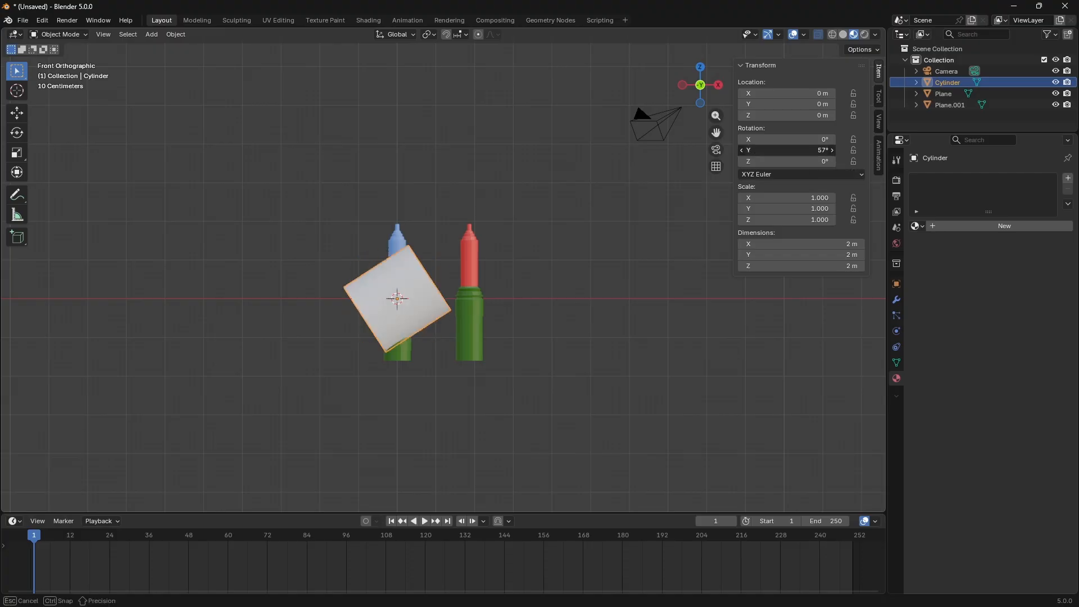
{"action": "double_click", "coordinate": [708, 299]}
{"action": "type", "text": "69d"}
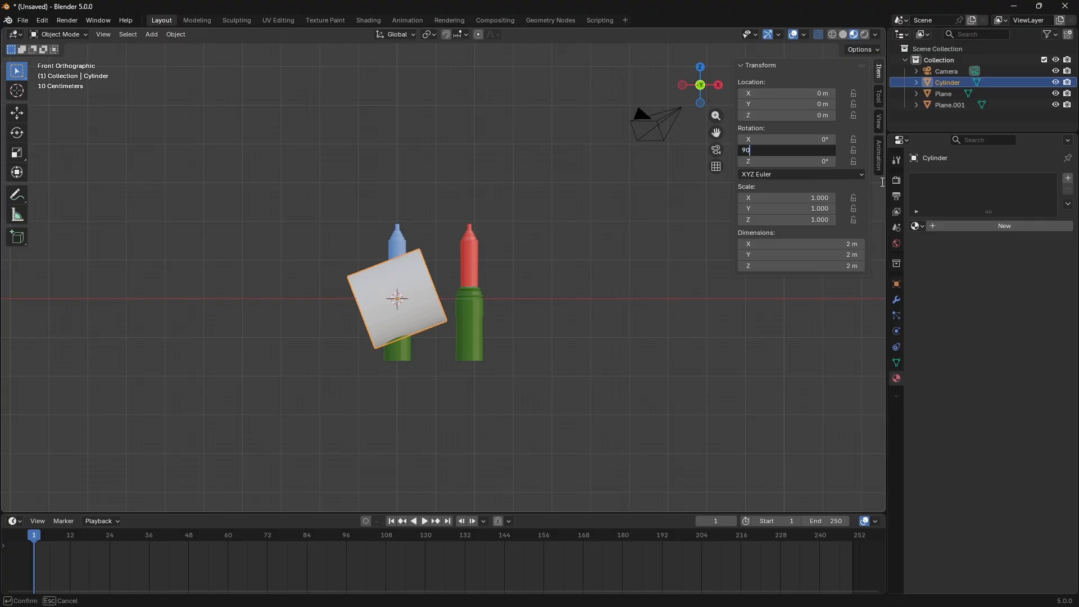
{"action": "key", "text": "Return"}
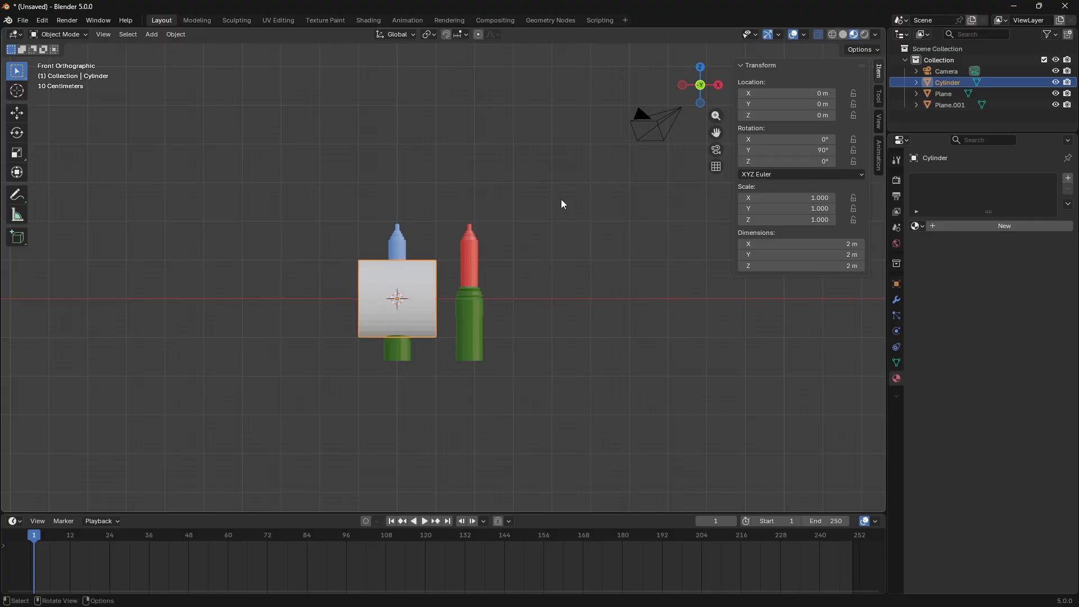
Scale the cylinder uniformly to about 0.299 and place it over the red light's lower socket, around X 2.129 m, Z -1.24 m.
{"action": "key", "text": "KP_3"}
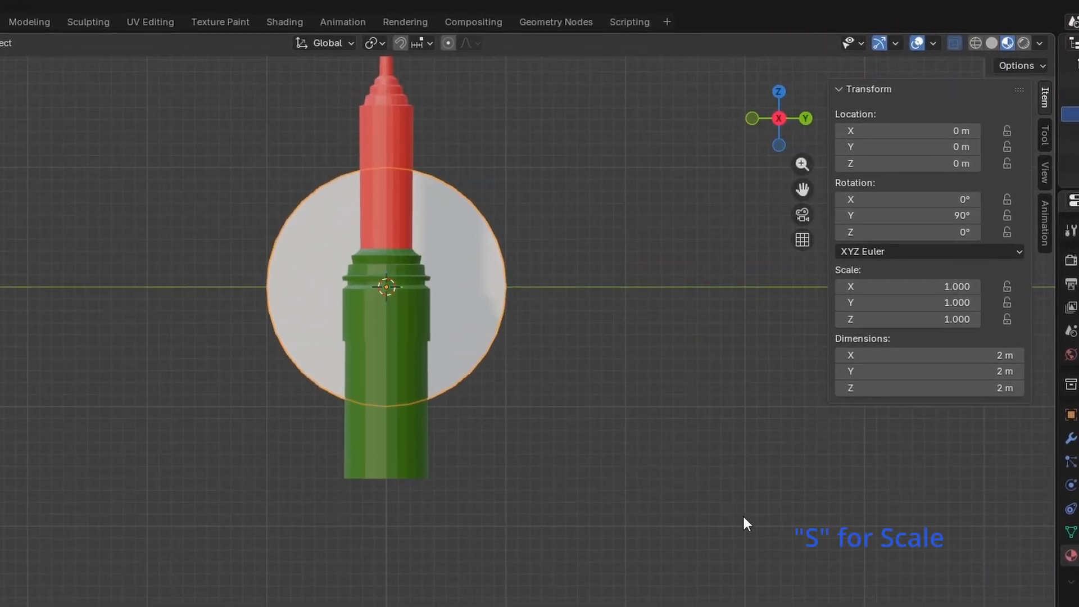
{"action": "key", "text": "s"}
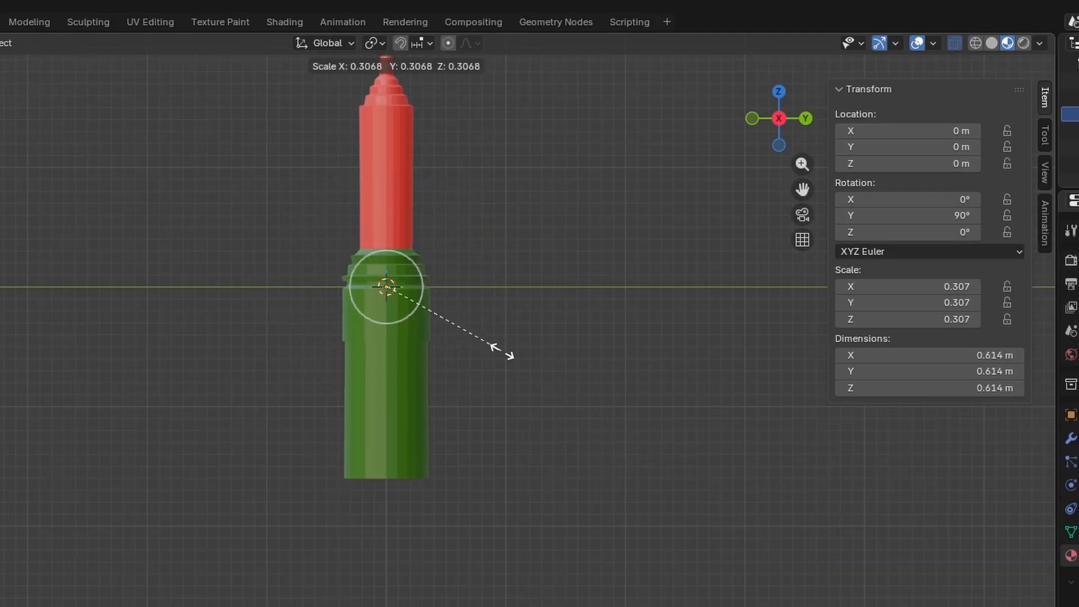
{"action": "left_click", "coordinate": [498, 349]}
{"action": "key", "text": "KP_1"}
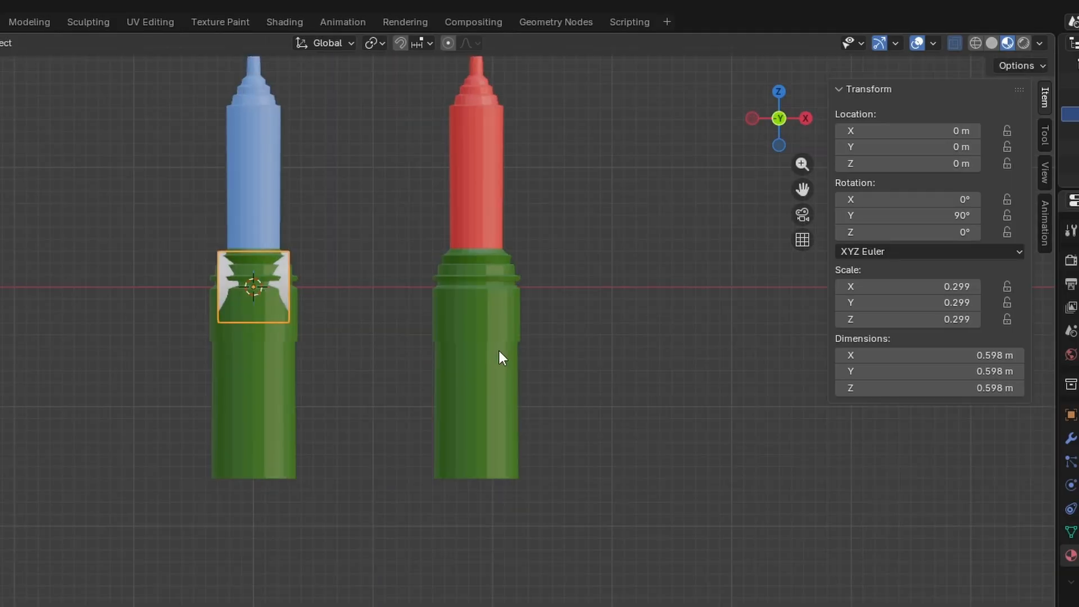
{"action": "key", "text": "g"}
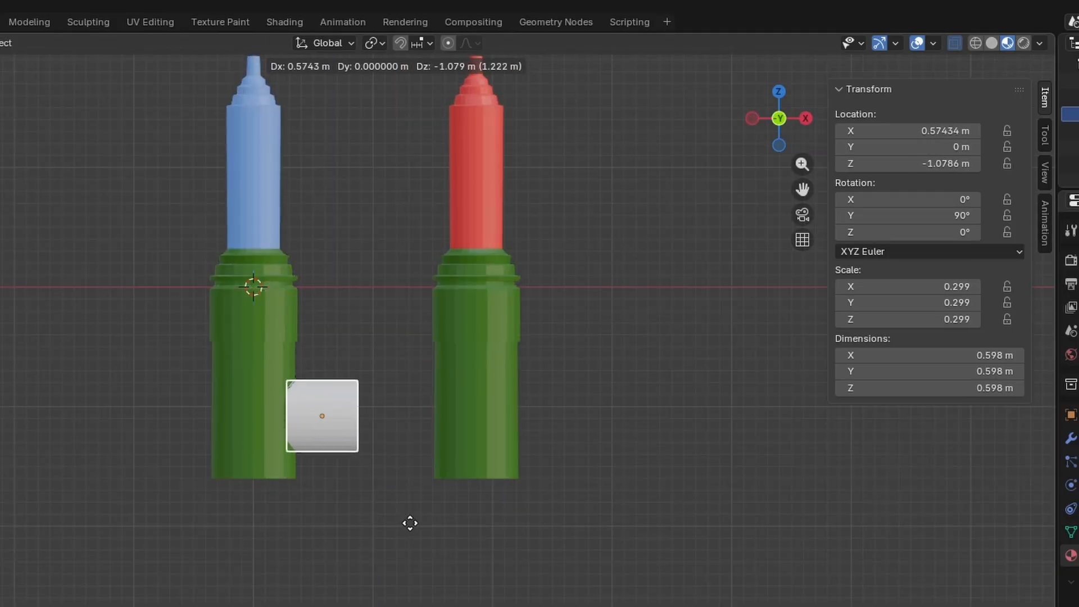
{"action": "left_click", "coordinate": [588, 541]}
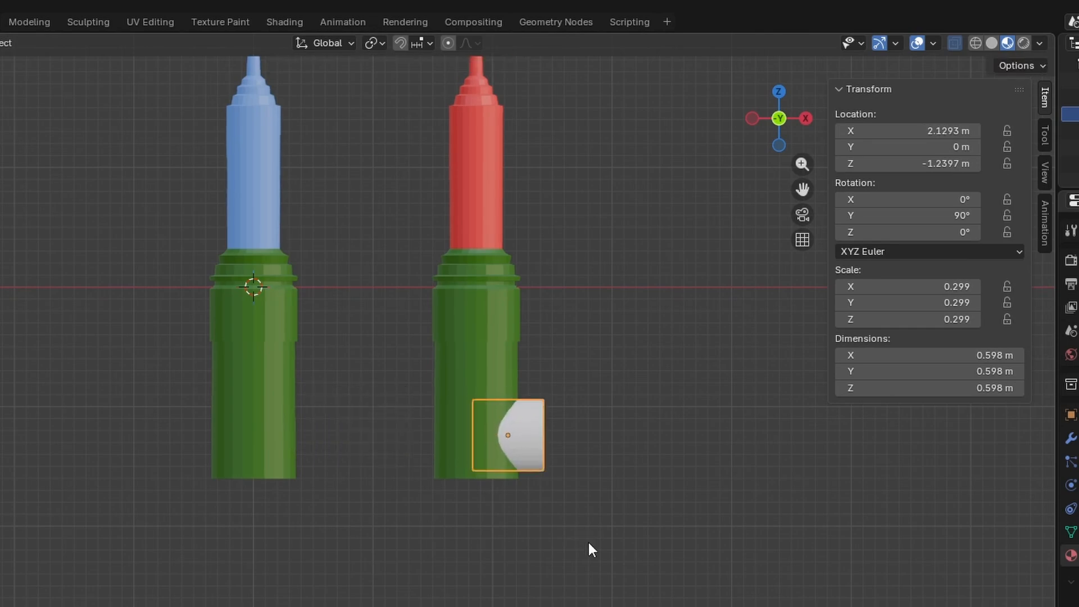
{"action": "middle_click_drag", "start_coordinate": [589, 542], "coordinate": [585, 503], "text": "shift"}
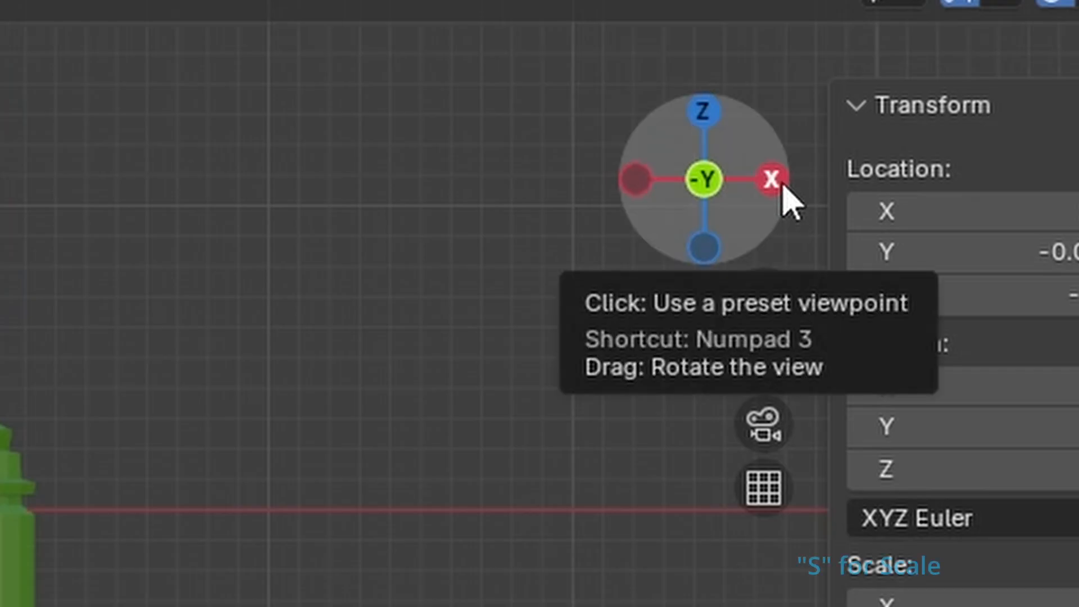
Stretch the cylinder along the global X axis until it is long enough to span both fairy lights.
{"action": "key", "text": "s"}
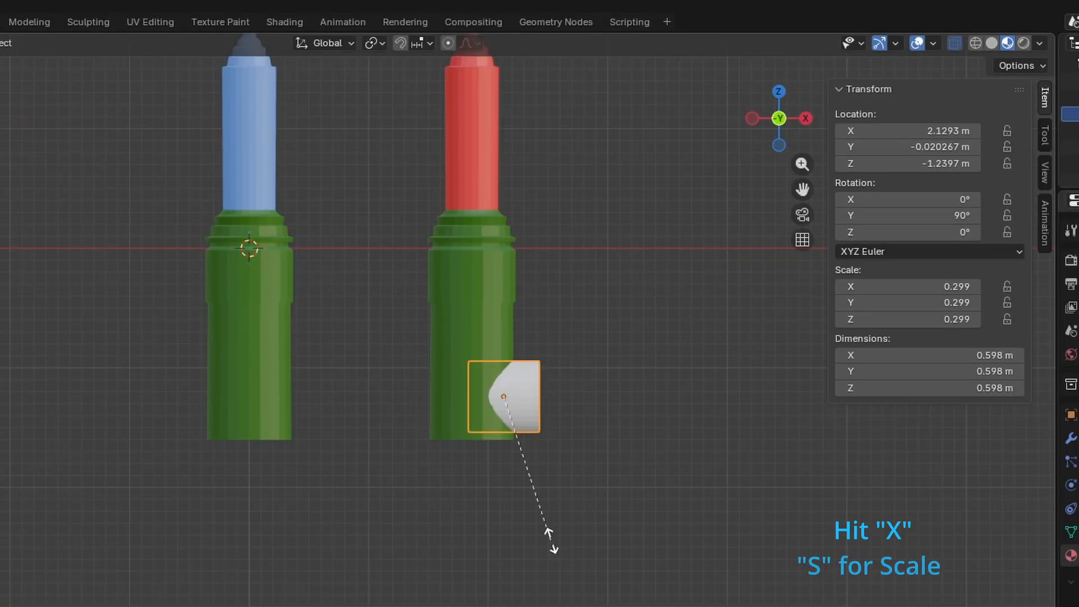
{"action": "key", "text": "x"}
{"action": "left_click", "coordinate": [964, 596]}
{"action": "key", "text": "x"}
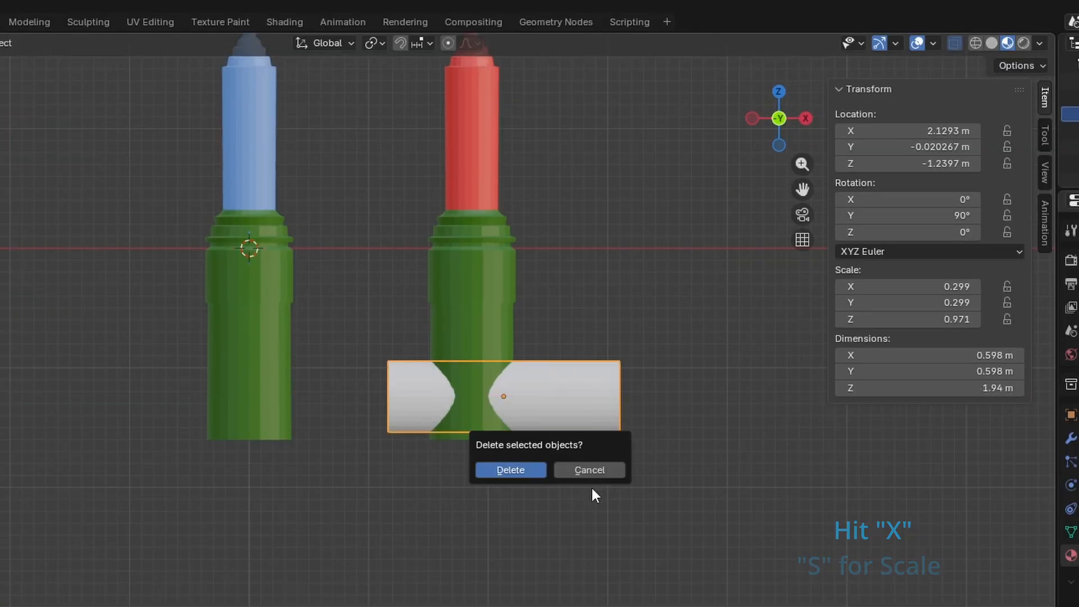
{"action": "key", "text": "s"}
{"action": "key", "text": "x"}
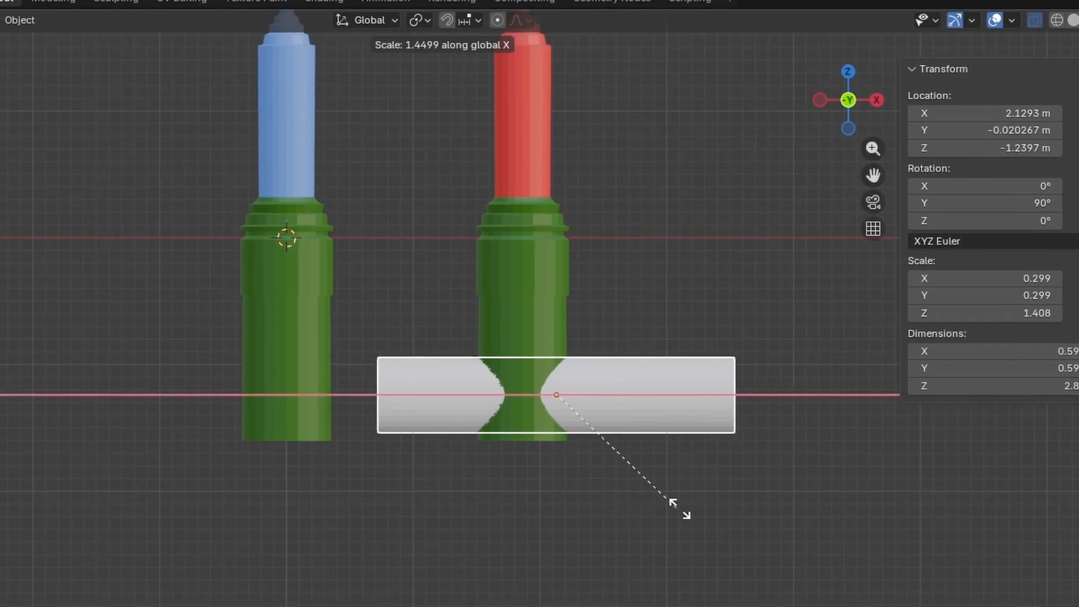
{"action": "left_click", "coordinate": [706, 520]}
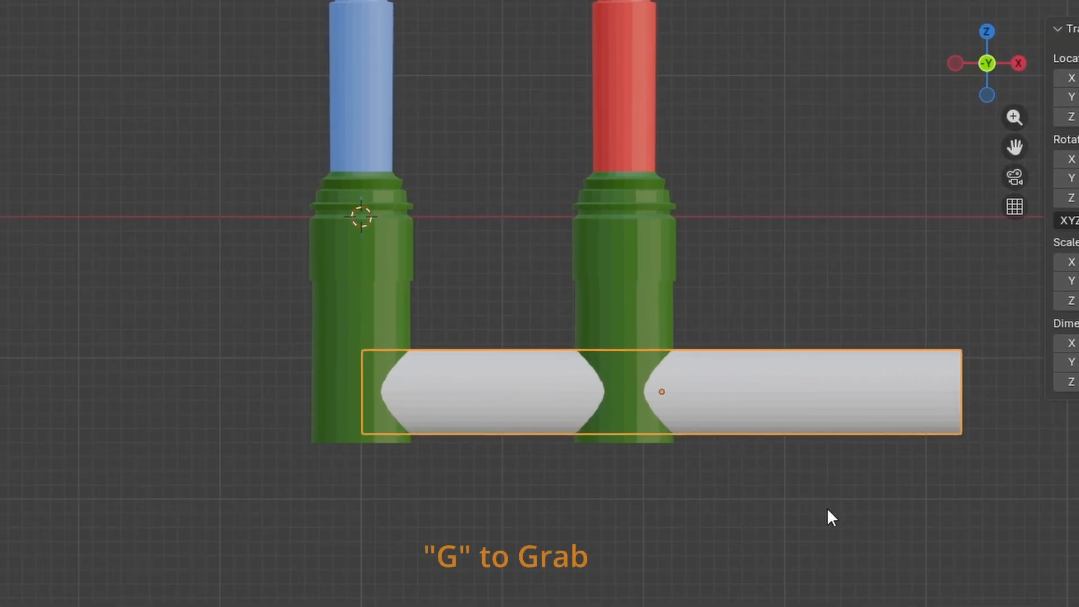
Move the cylinder along the X axis so it crosses both sockets and extends past them on either side.
{"action": "key", "text": "g"}
{"action": "key", "text": "x"}
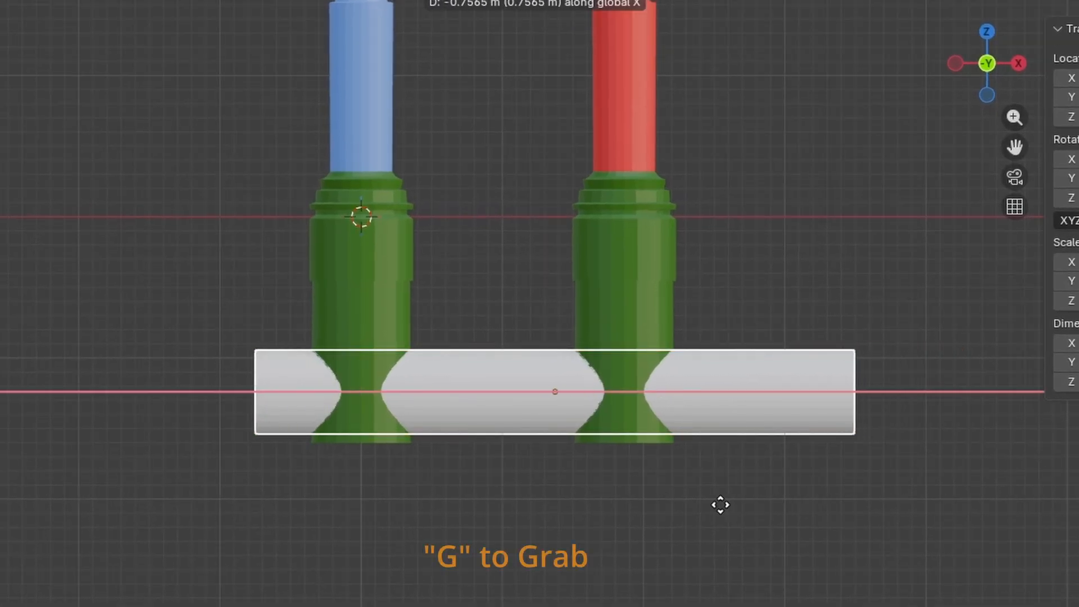
{"action": "left_click", "coordinate": [674, 504]}
Enter Edit Mode on the cylinder, add a material slot, and put the existing Green Plastic material in it.
{"action": "left_click", "coordinate": [198, 105]}
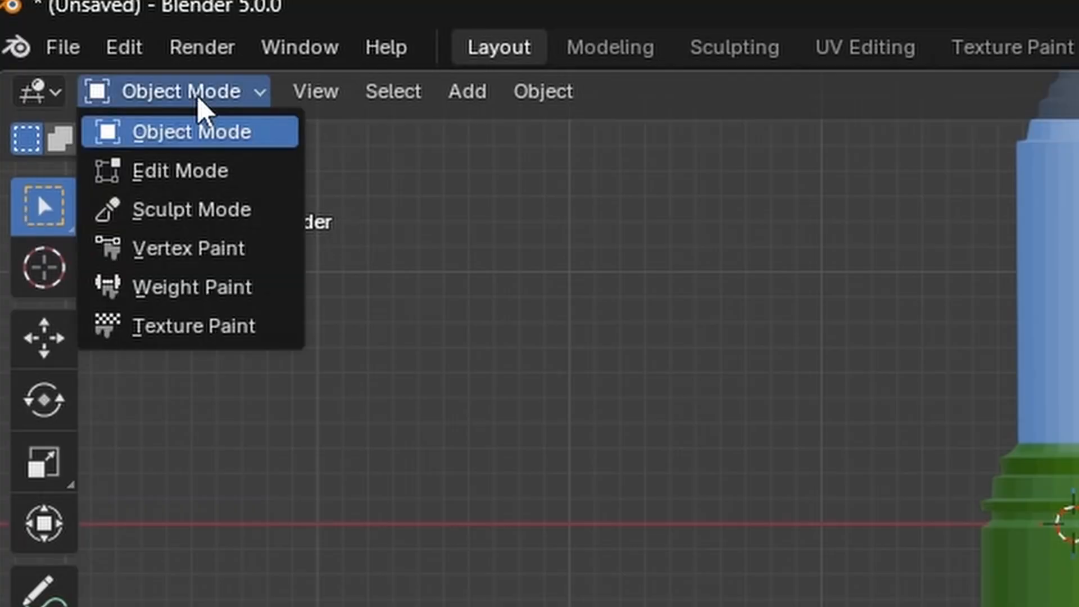
{"action": "left_click", "coordinate": [224, 172]}
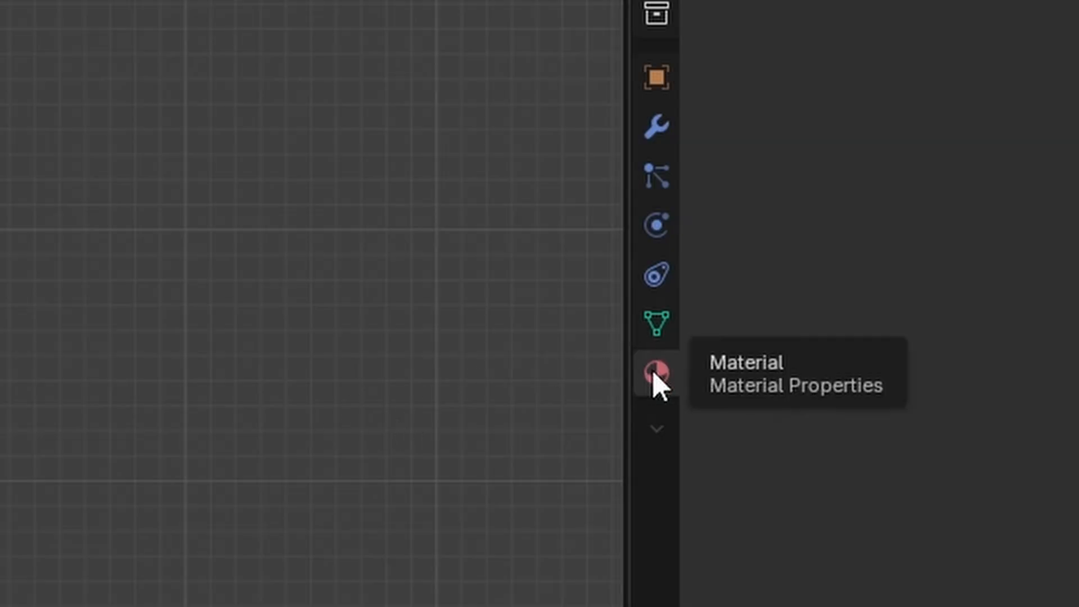
{"action": "left_click", "coordinate": [1056, 147]}
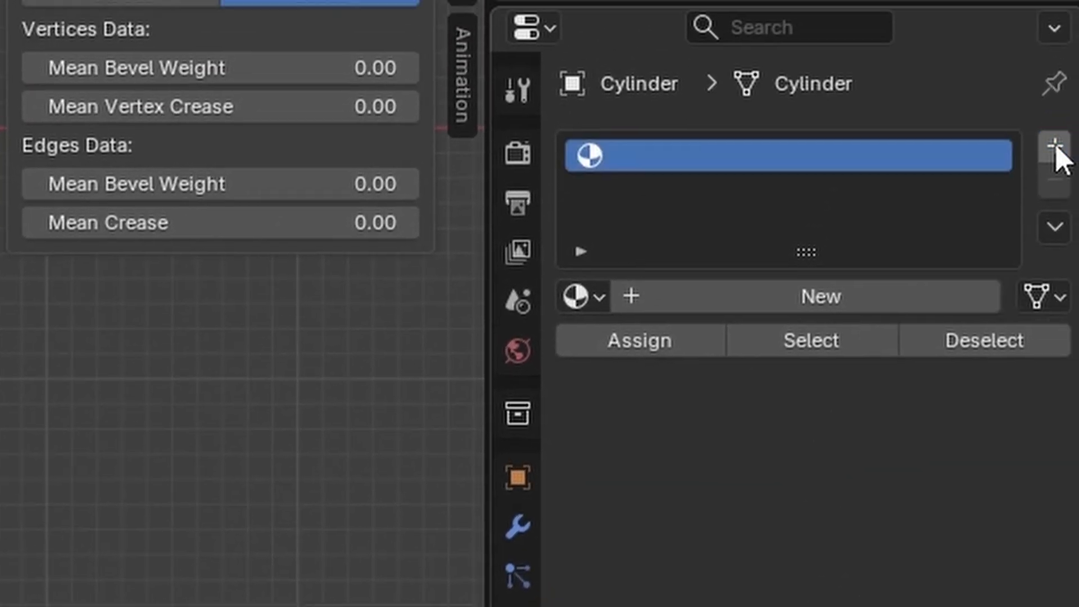
{"action": "left_click", "coordinate": [641, 298]}
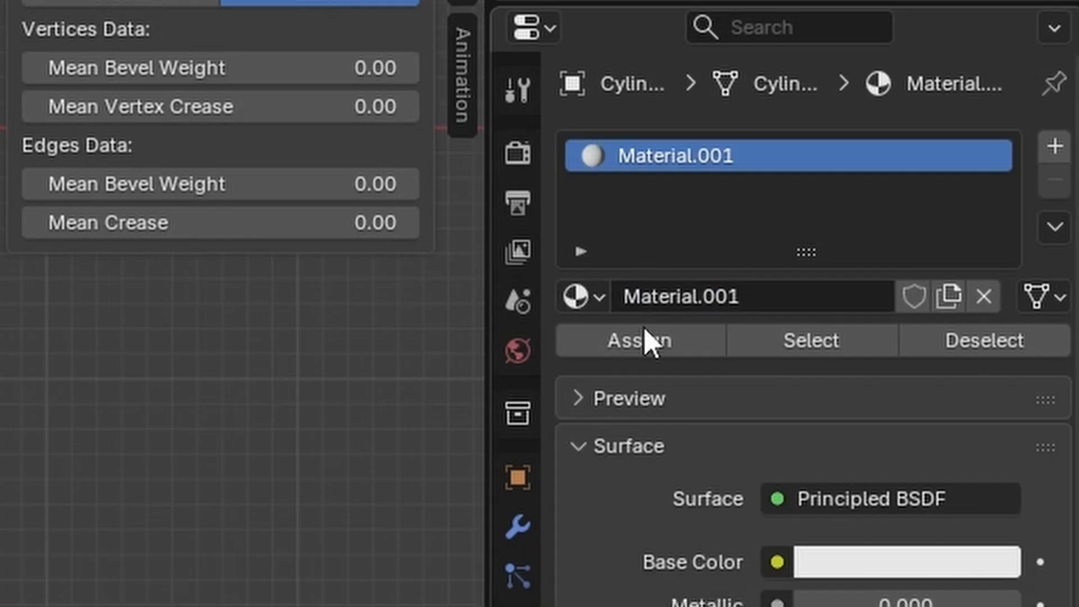
{"action": "left_click", "coordinate": [598, 295]}
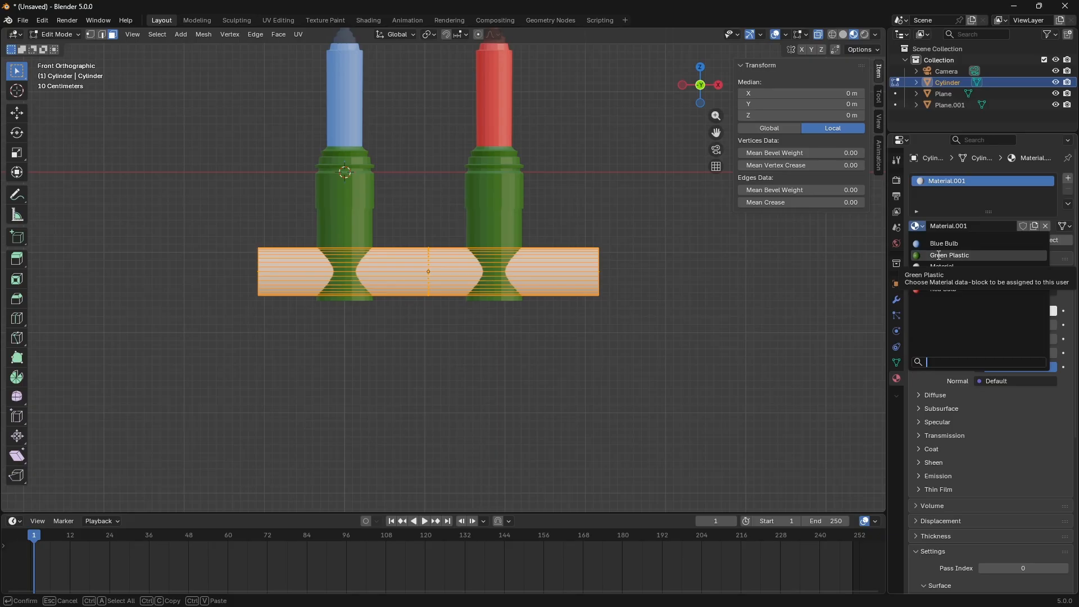
{"action": "left_click", "coordinate": [938, 255]}
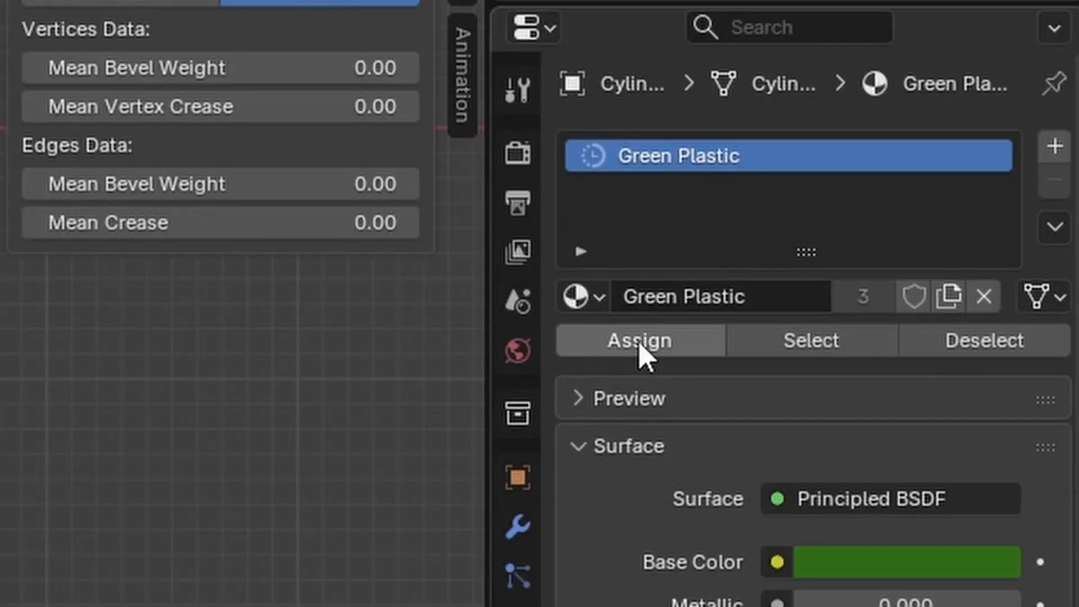
Assign the Green Plastic material to the cable cylinder's faces, return to Object Mode and show the front view.
{"action": "left_click", "coordinate": [640, 341]}
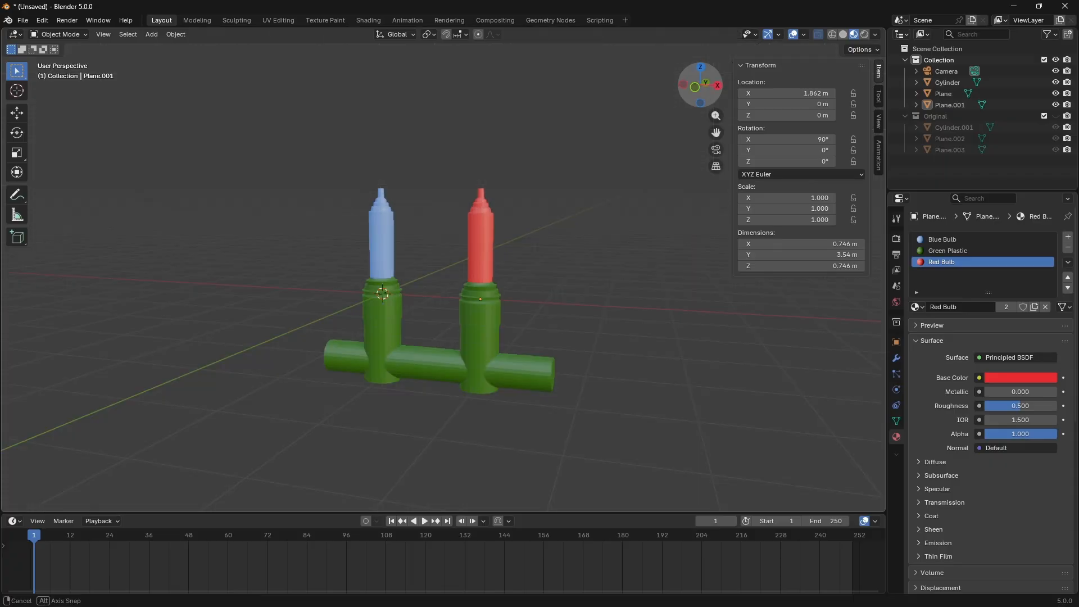
{"action": "middle_click_drag", "start_coordinate": [449, 281], "coordinate": [520, 218]}
{"action": "key", "text": "1"}
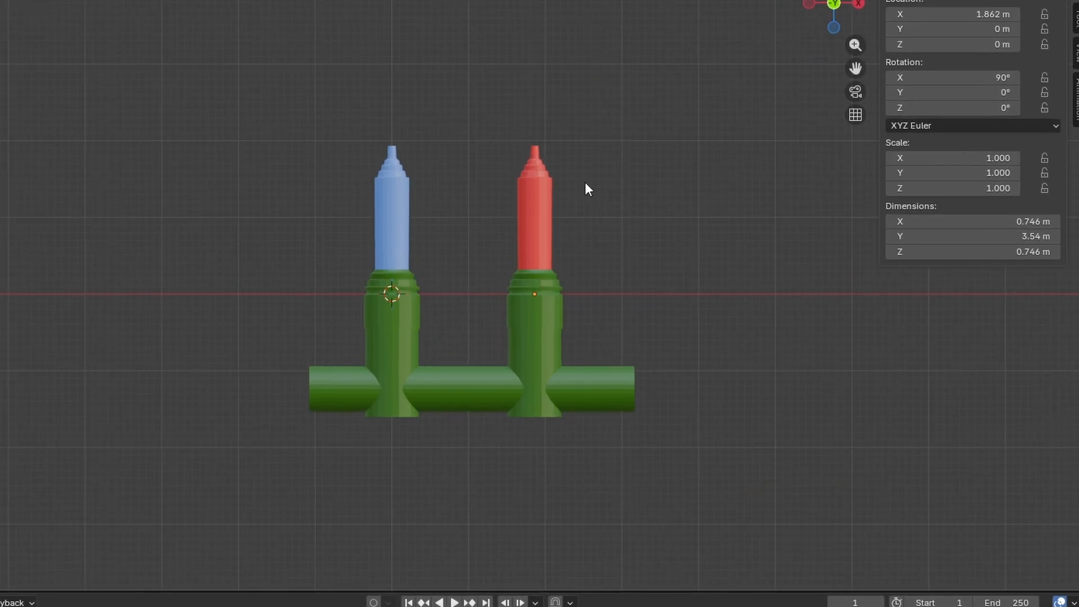
Join the blue and red fairy lights into one object, leaving the cable cylinder separate.
{"action": "left_click", "coordinate": [379, 228]}
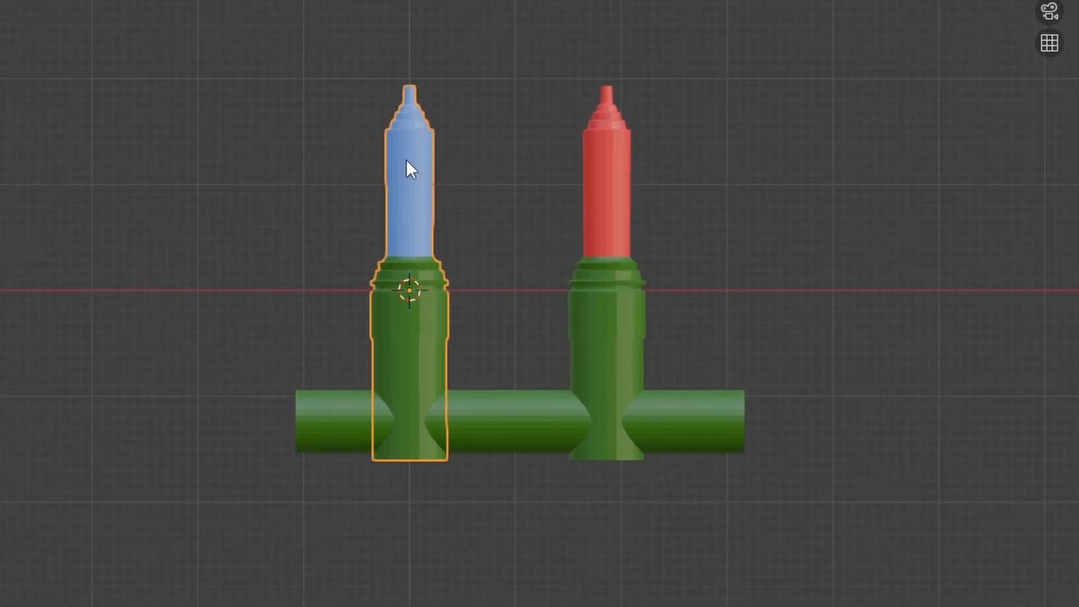
{"action": "left_click", "coordinate": [610, 165], "text": "shift"}
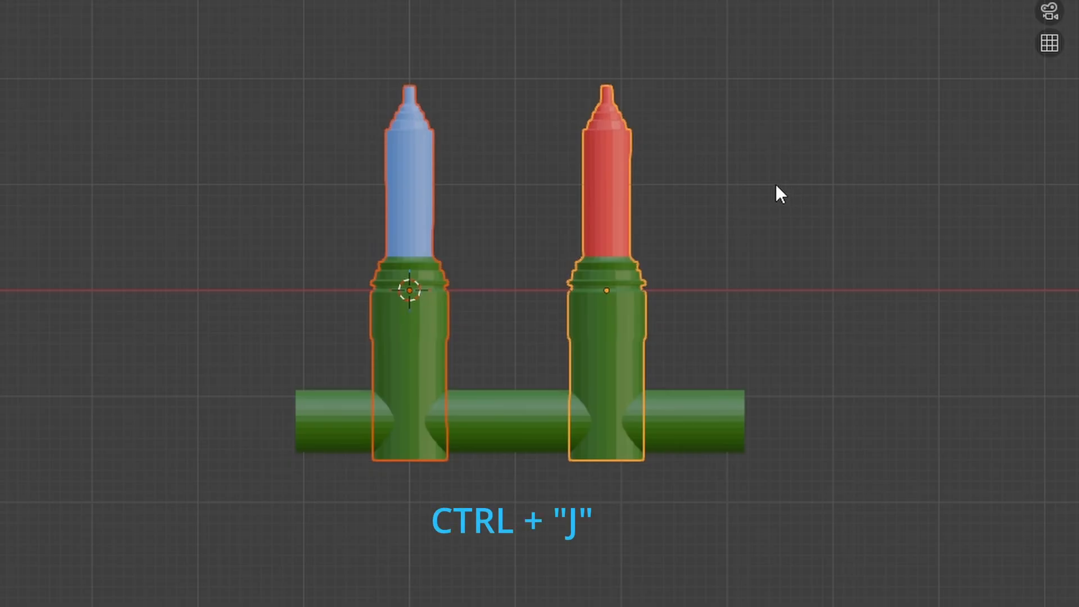
{"action": "key", "text": "ctrl+j"}
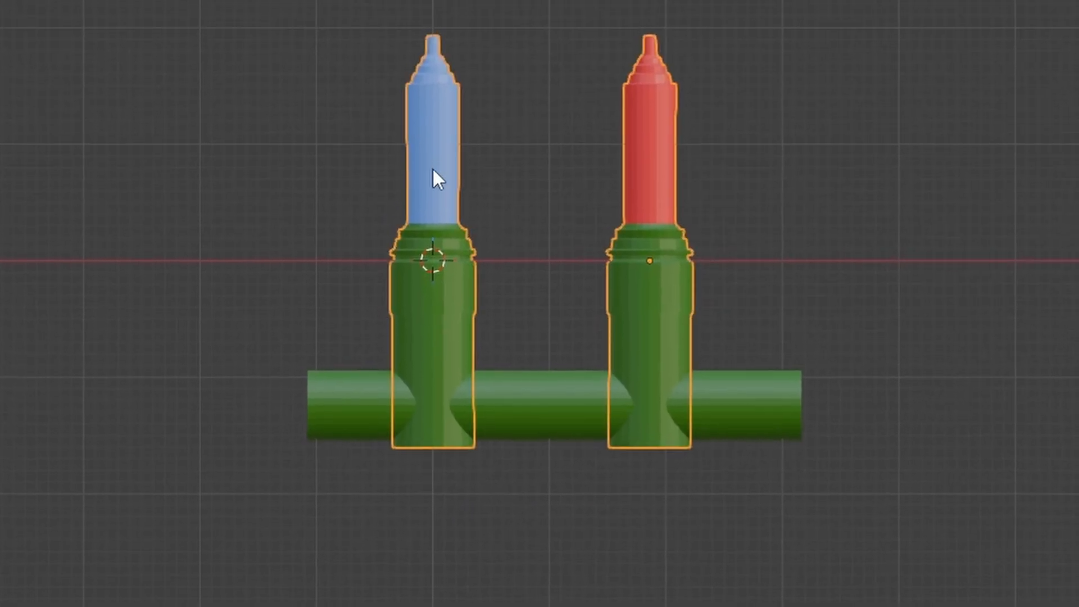
Join the combined fairy lights to the cable cylinder as the active object, making one single mesh.
{"action": "left_click", "coordinate": [669, 421]}
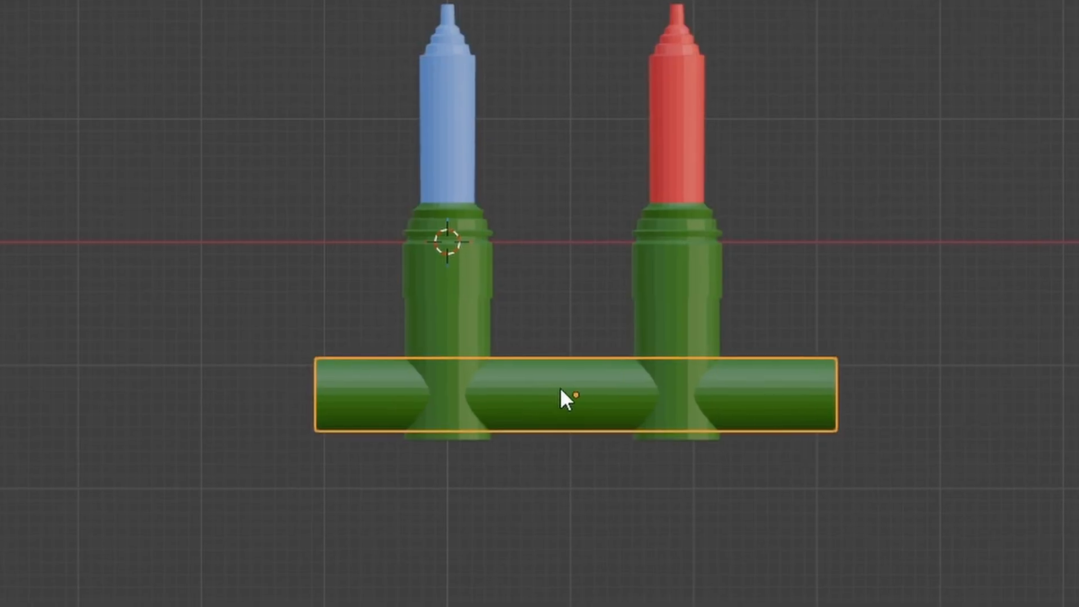
{"action": "left_click", "coordinate": [460, 98]}
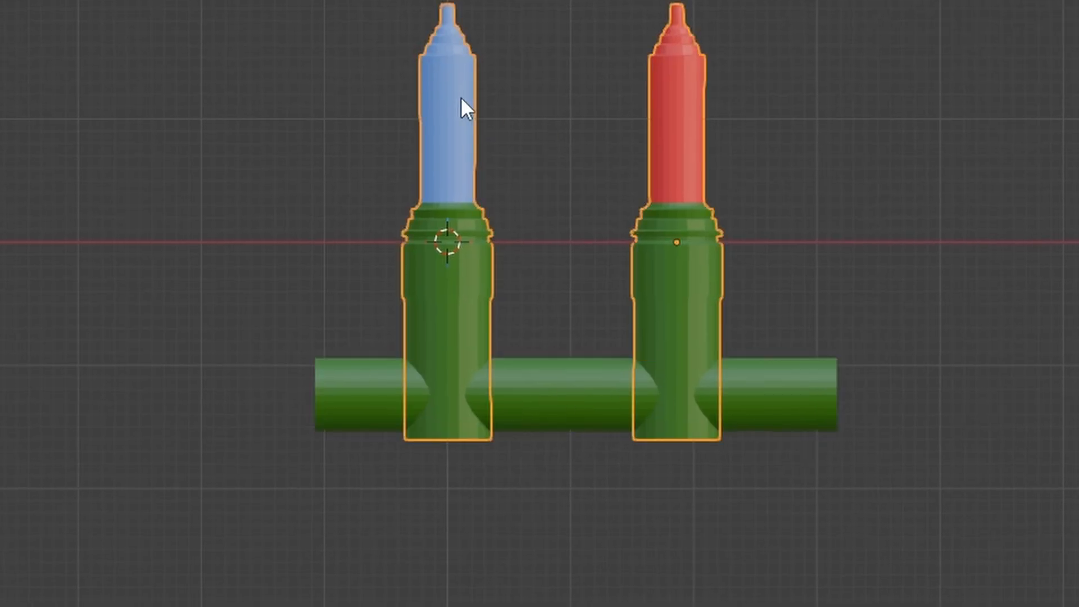
{"action": "left_click", "coordinate": [554, 390], "text": "shift"}
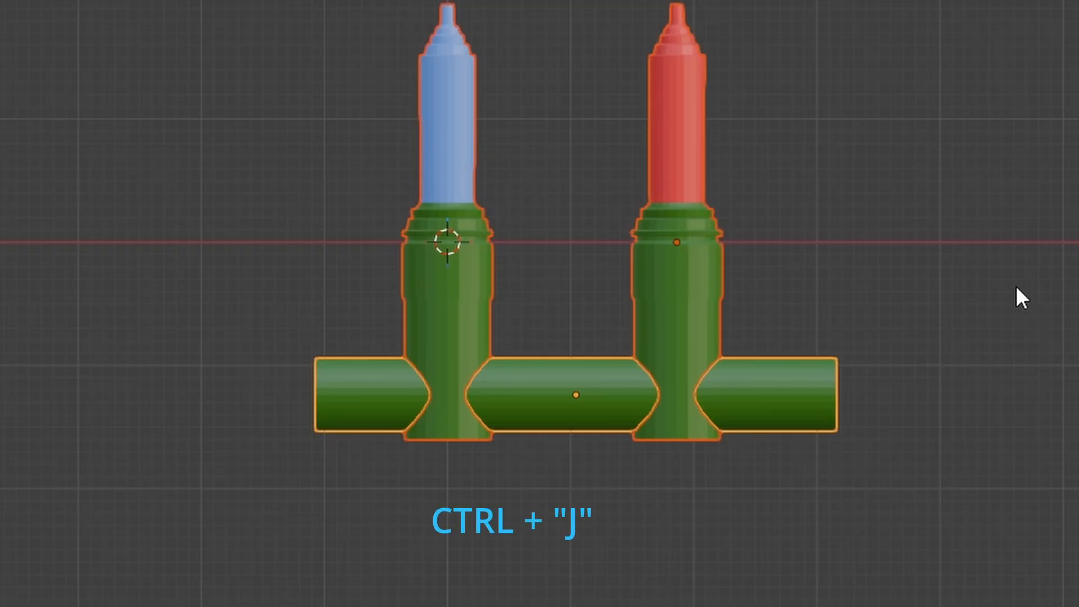
{"action": "key", "text": "ctrl+j"}
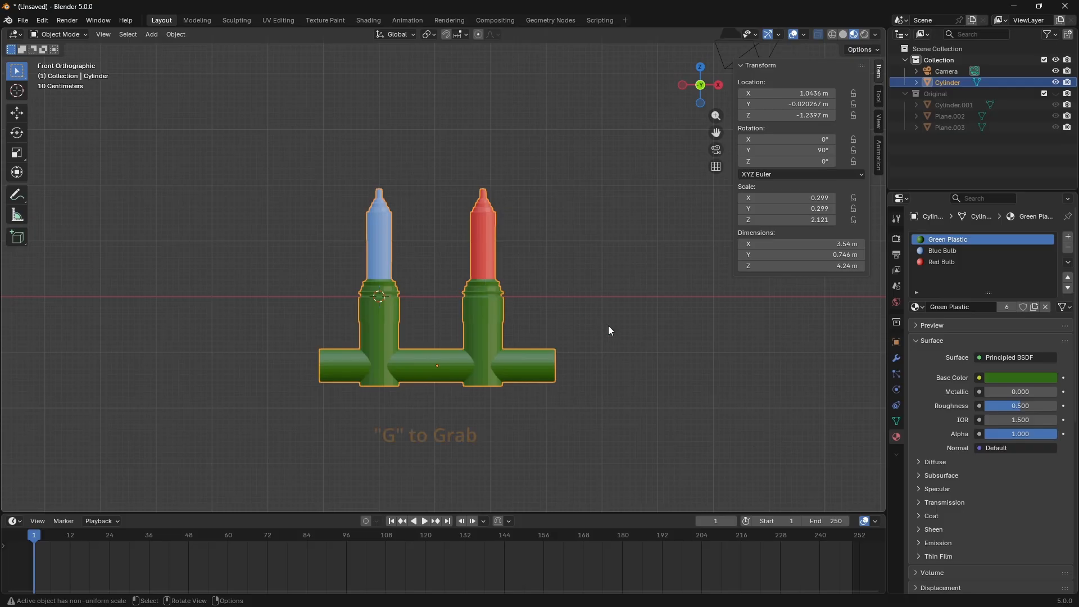
{"action": "key", "text": "g"}
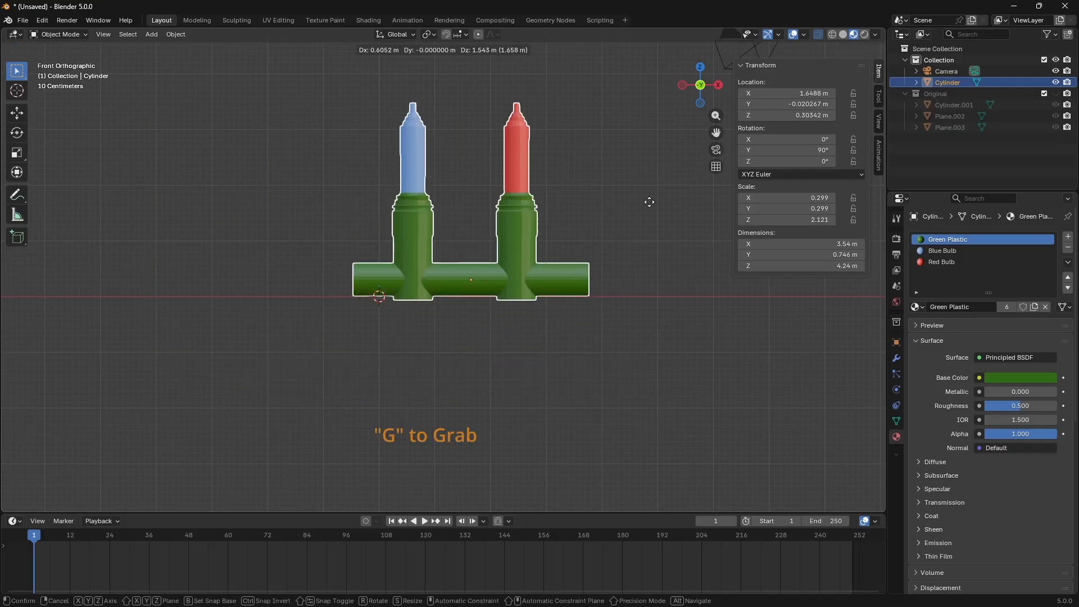
{"action": "left_click", "coordinate": [586, 258]}
{"action": "key", "text": "ctrl+z"}
{"action": "key", "text": "ctrl+z"}
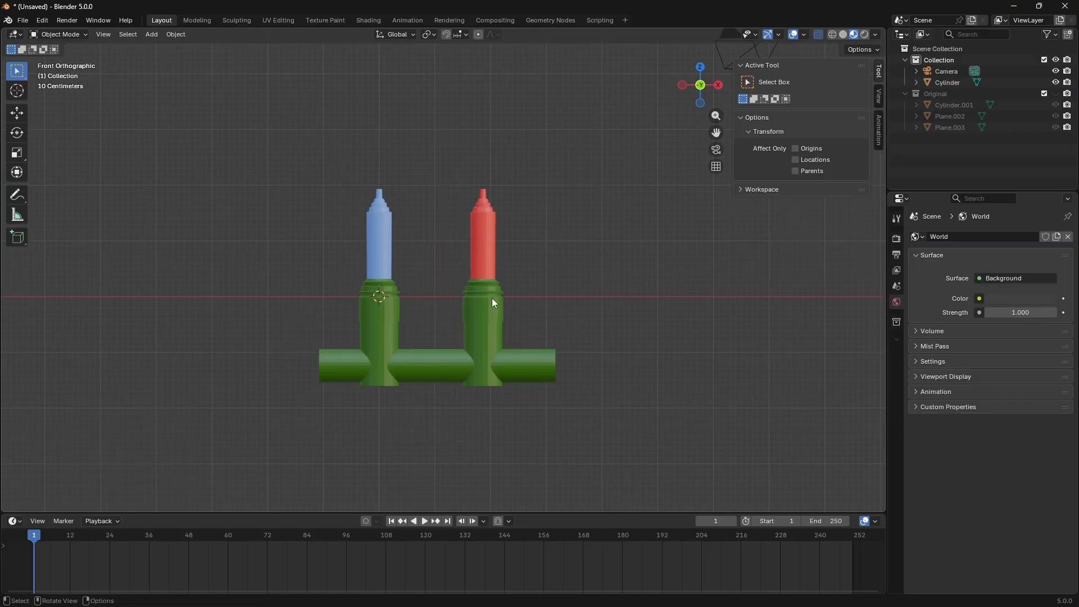
Select the joined lights and cable object and rename it Bulbs.
{"action": "left_click", "coordinate": [486, 313]}
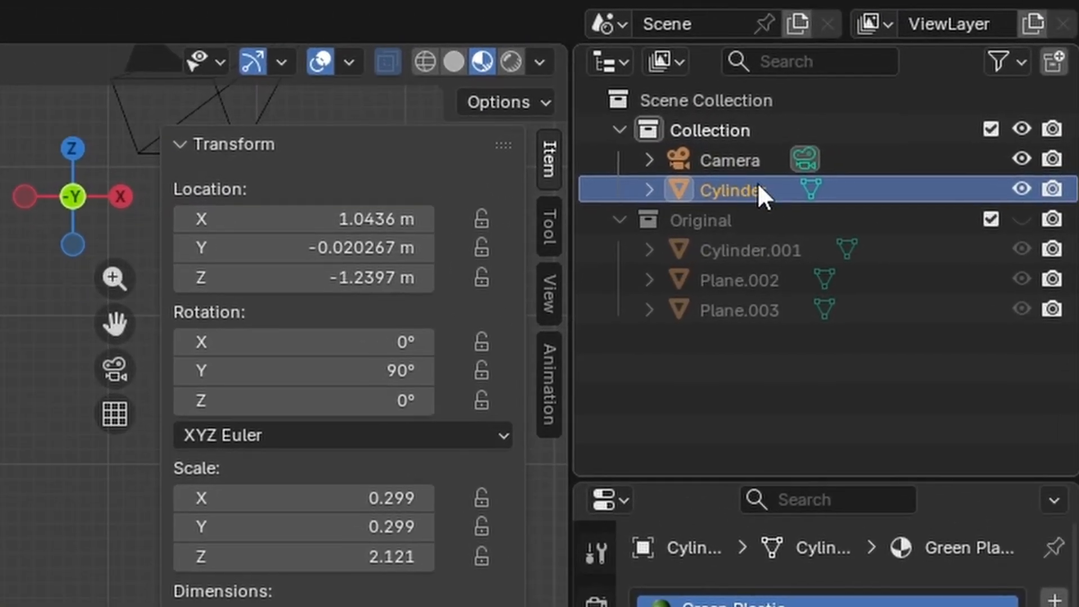
{"action": "double_click", "coordinate": [800, 170]}
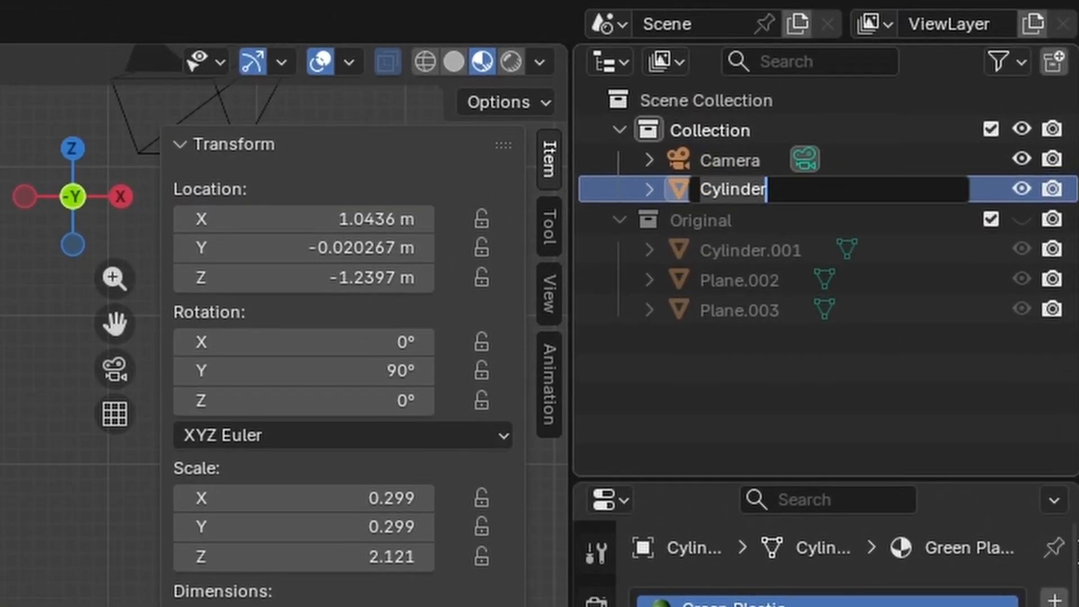
{"action": "key", "text": "BackSpace"}
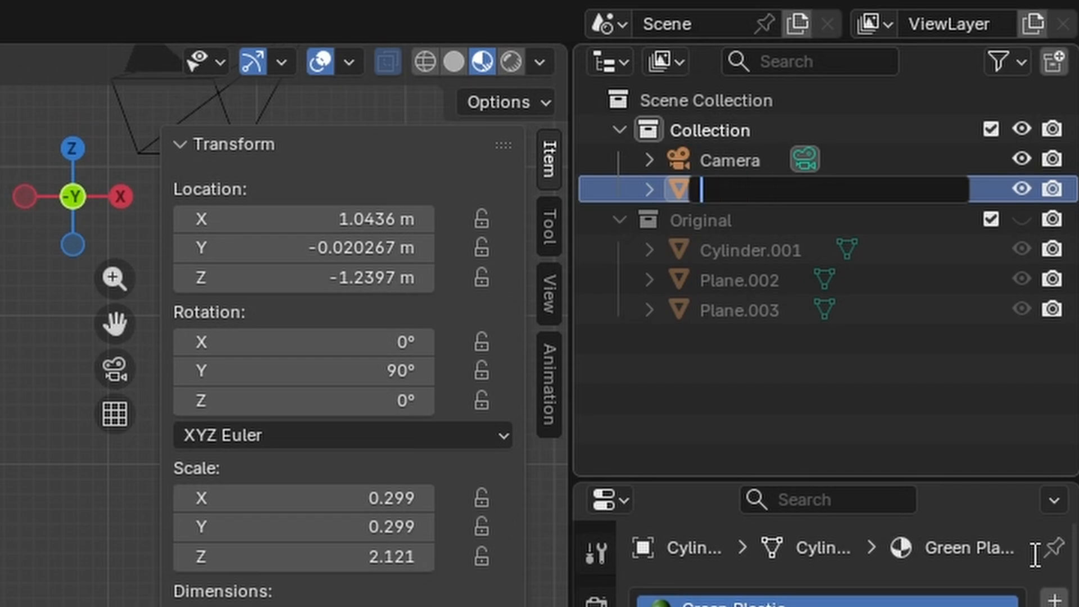
{"action": "type", "text": "Bulbs"}
{"action": "key", "text": "Return"}
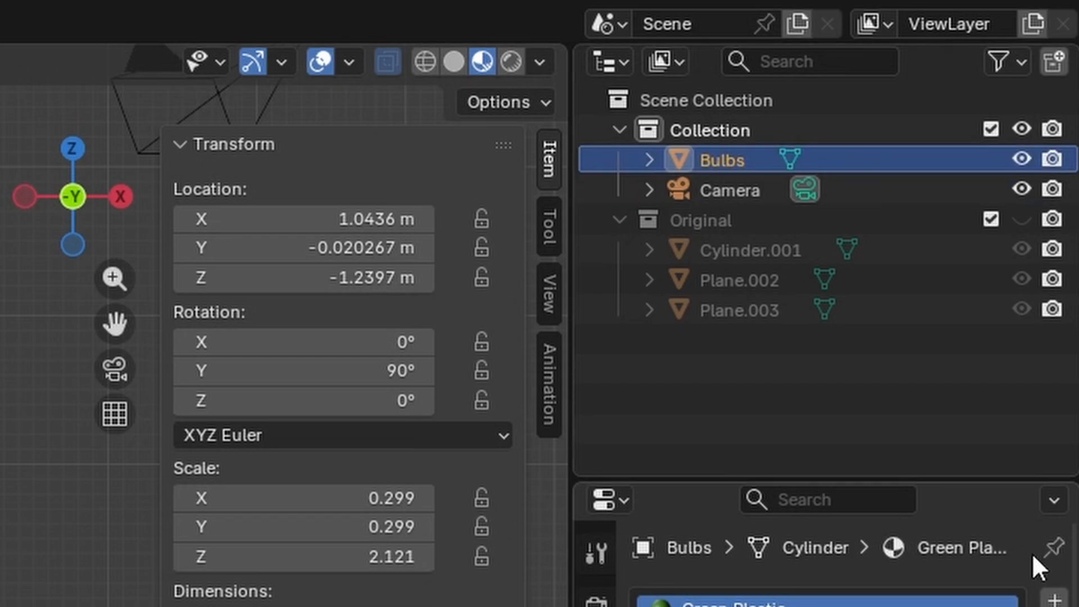
Scale the Bulbs object down uniformly to about 1.22 m wide and move it so its cable is centred near the world origin.
{"action": "key", "text": "s"}
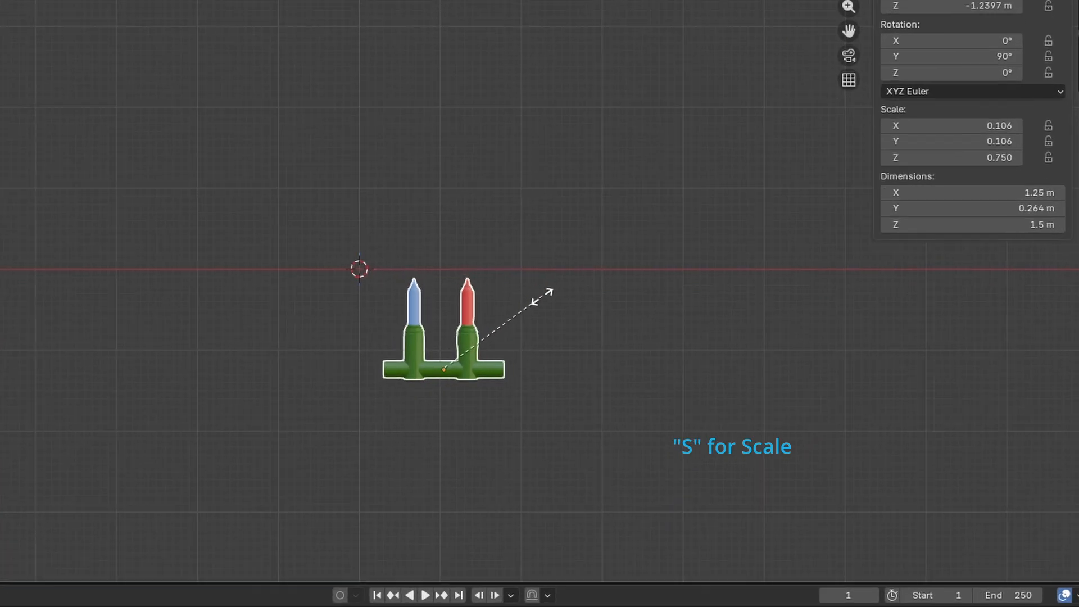
{"action": "left_click", "coordinate": [527, 313]}
{"action": "key", "text": "g"}
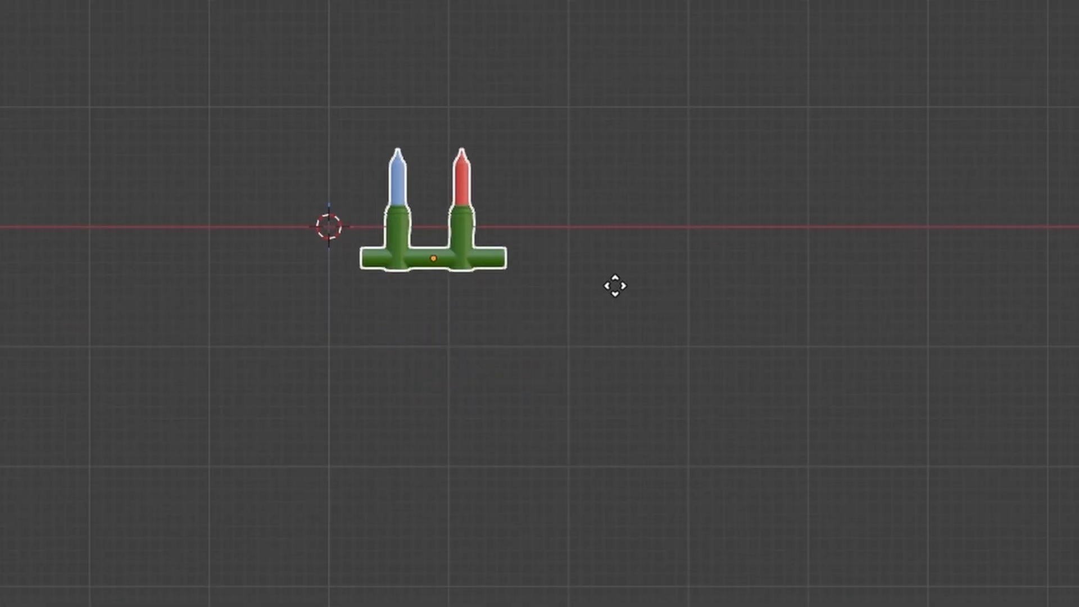
{"action": "key", "text": "Escape"}
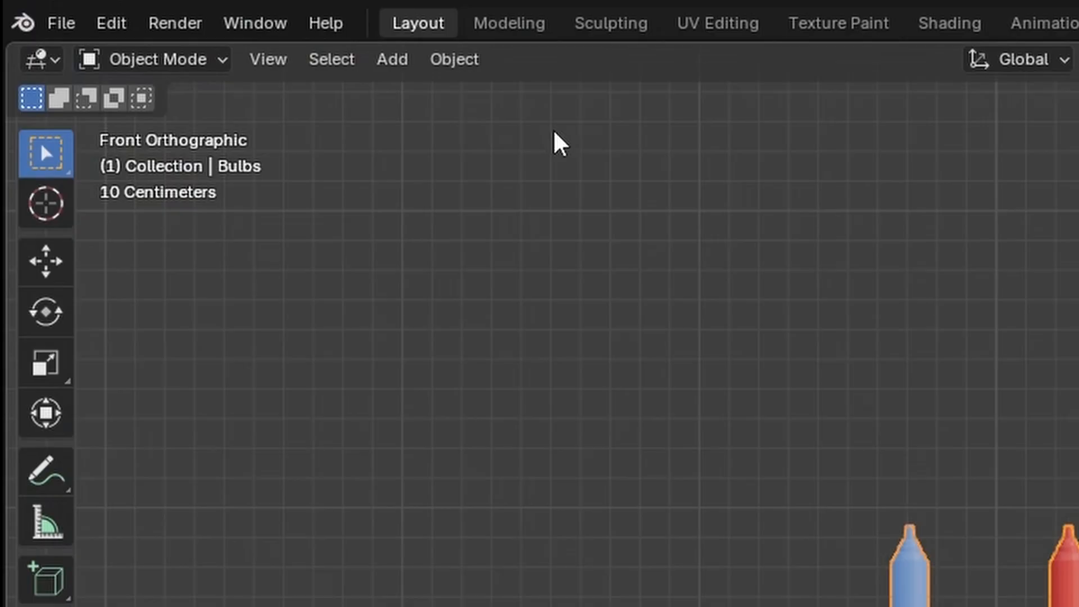
Apply all transforms (location, rotation and scale) to the Bulbs object.
{"action": "left_click", "coordinate": [465, 55]}
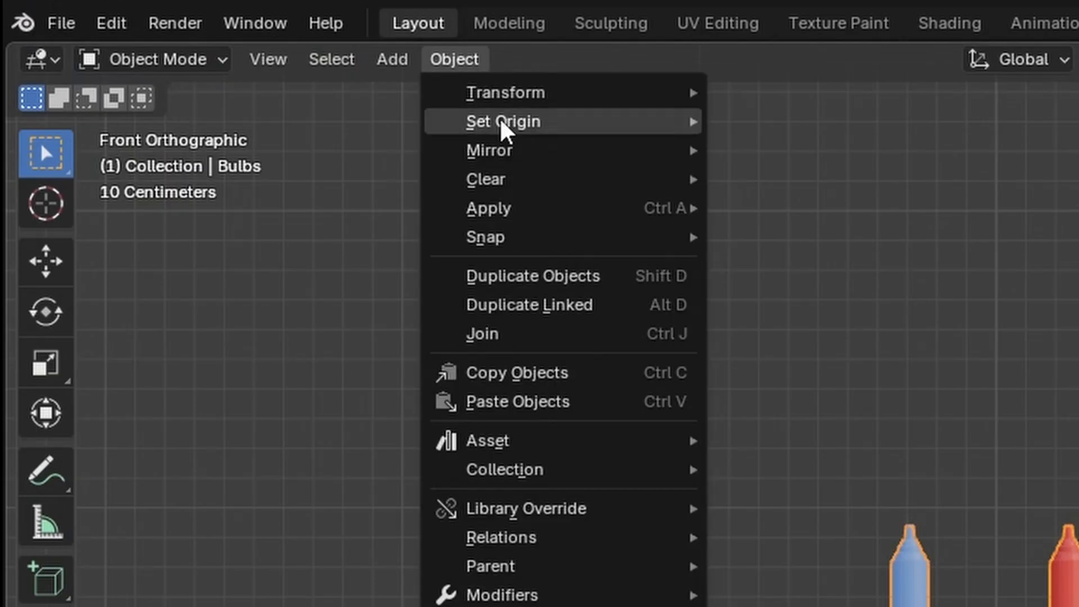
{"action": "mouse_move", "coordinate": [533, 205]}
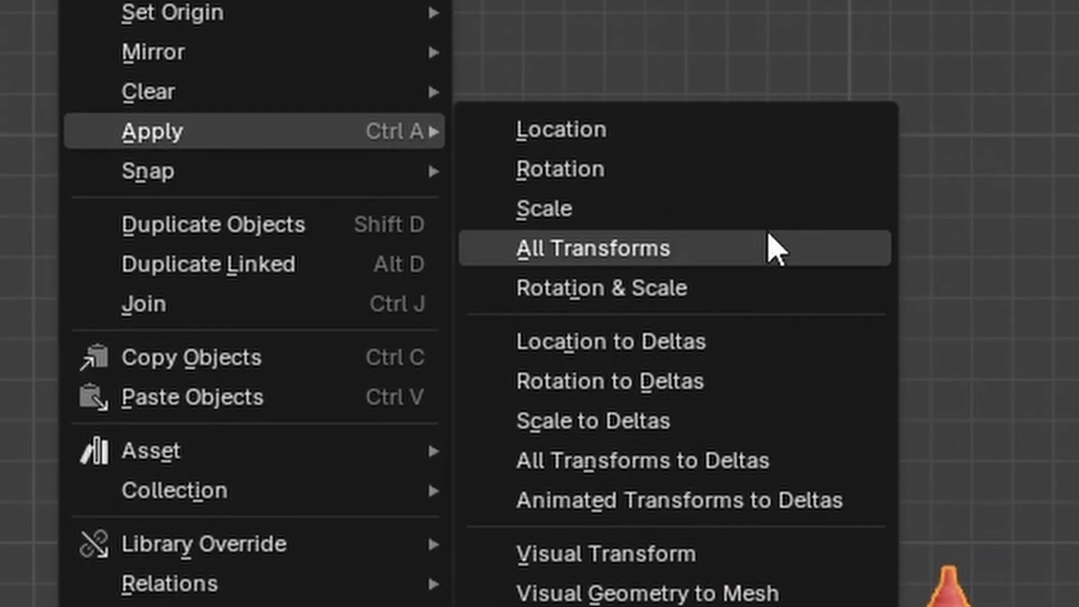
{"action": "left_click", "coordinate": [771, 251]}
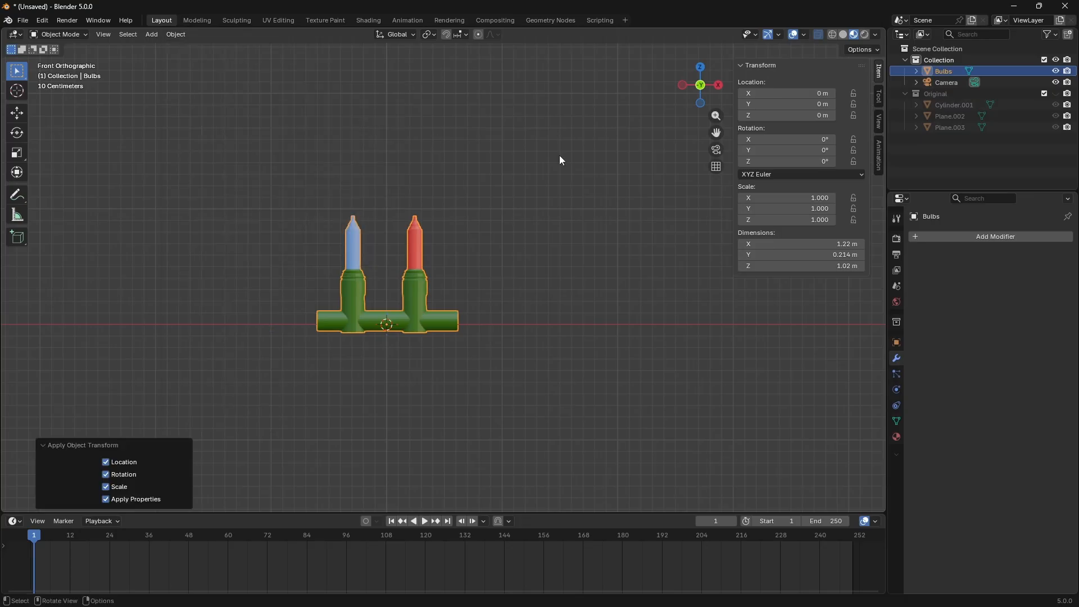
Add a Bézier circle with a 1 m radius at the world origin, working in top view.
{"action": "left_click_drag", "start_coordinate": [702, 88], "coordinate": [722, 146]}
{"action": "left_click_drag", "start_coordinate": [797, 42], "coordinate": [785, 12]}
{"action": "left_click_drag", "start_coordinate": [861, 13], "coordinate": [864, 13]}
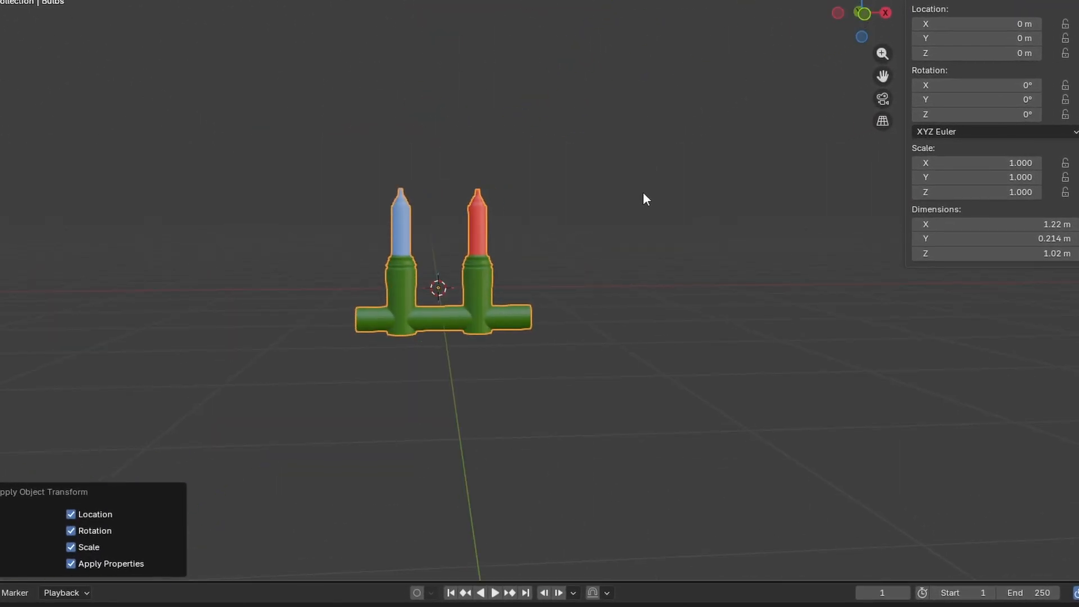
{"action": "scroll", "coordinate": [643, 194], "scroll_direction": "down", "scroll_amount": 3}
{"action": "scroll", "coordinate": [644, 200], "scroll_direction": "up", "scroll_amount": 3}
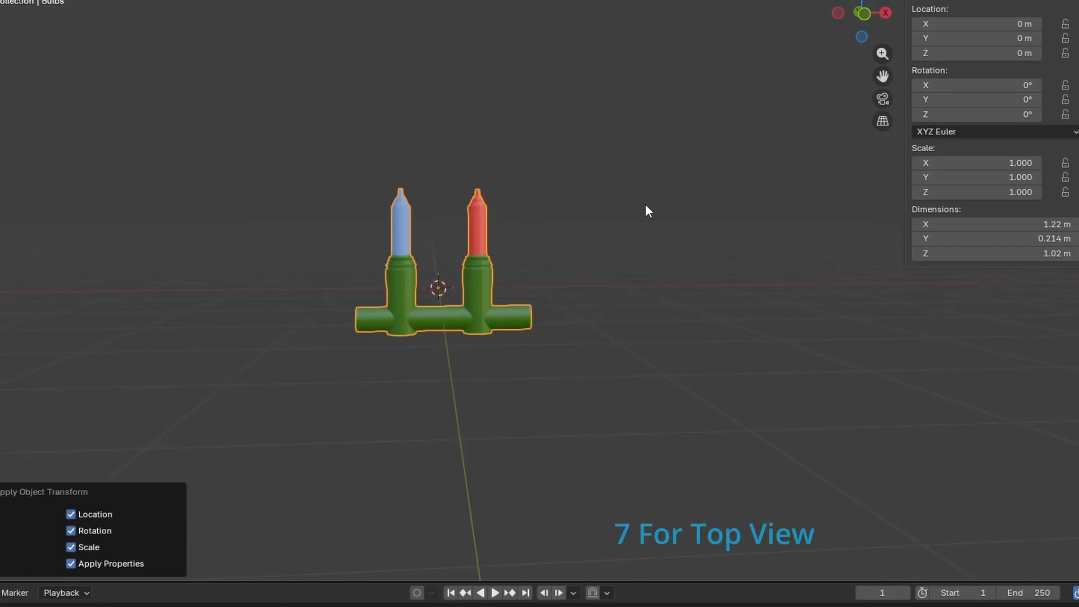
{"action": "key", "text": "KP_7"}
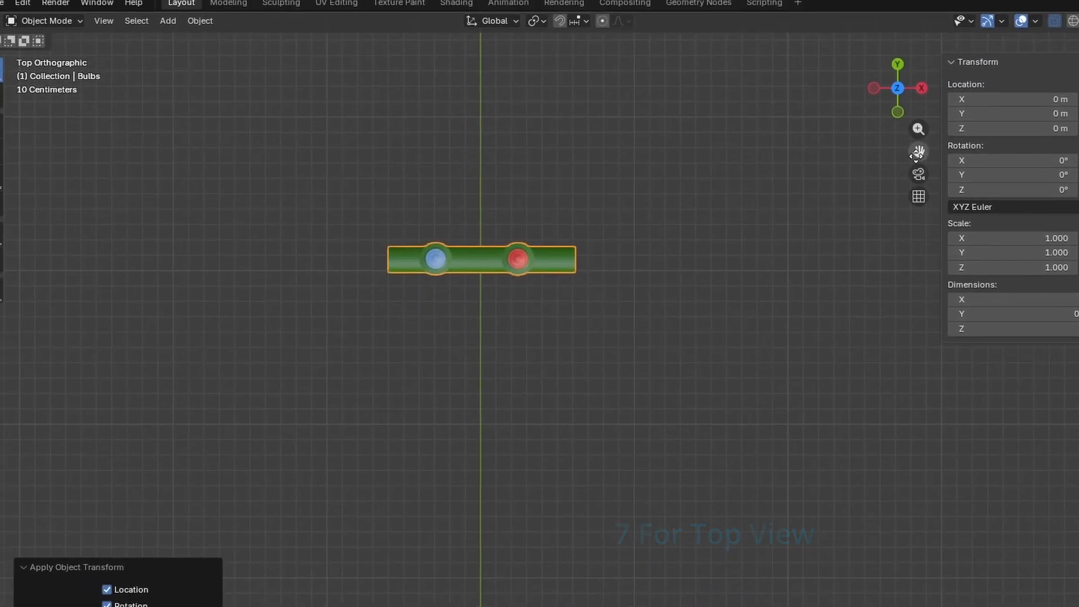
{"action": "left_click_drag", "start_coordinate": [913, 139], "coordinate": [936, 275]}
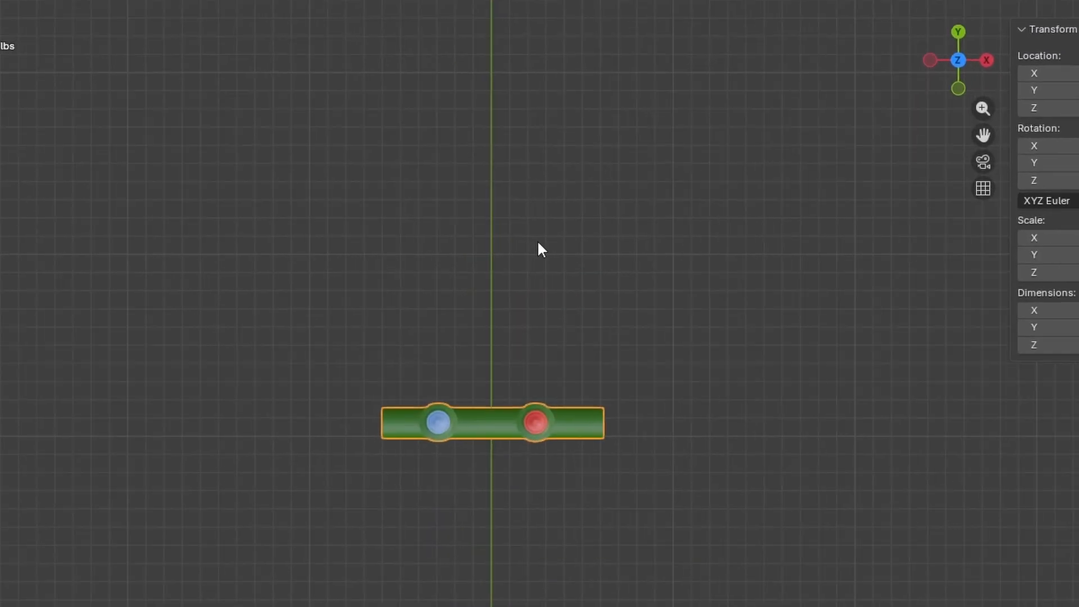
{"action": "key", "text": "shift+a"}
{"action": "mouse_move", "coordinate": [544, 248]}
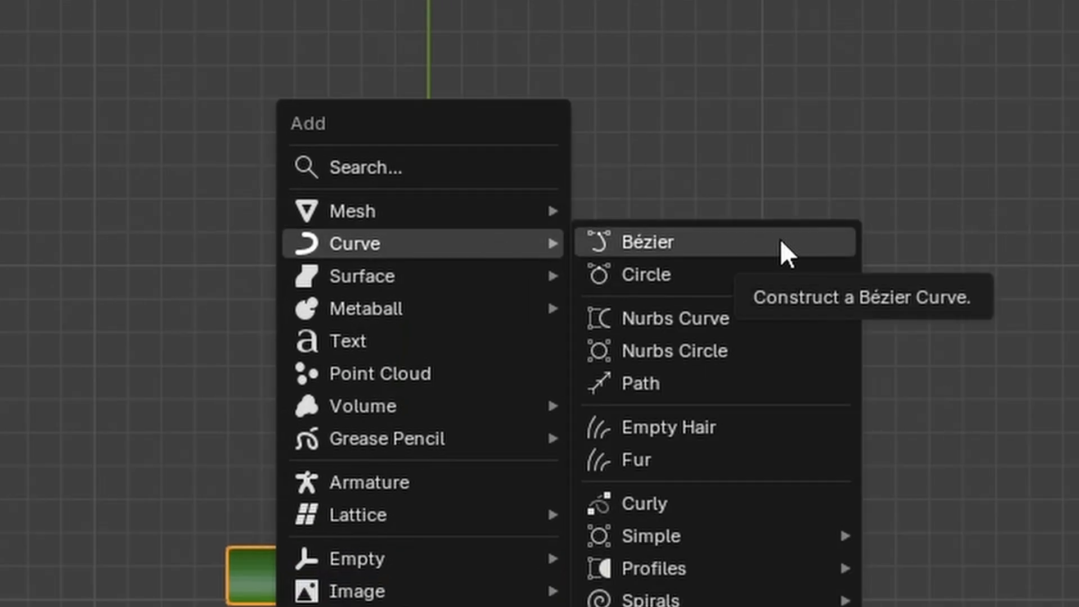
{"action": "left_click", "coordinate": [781, 277]}
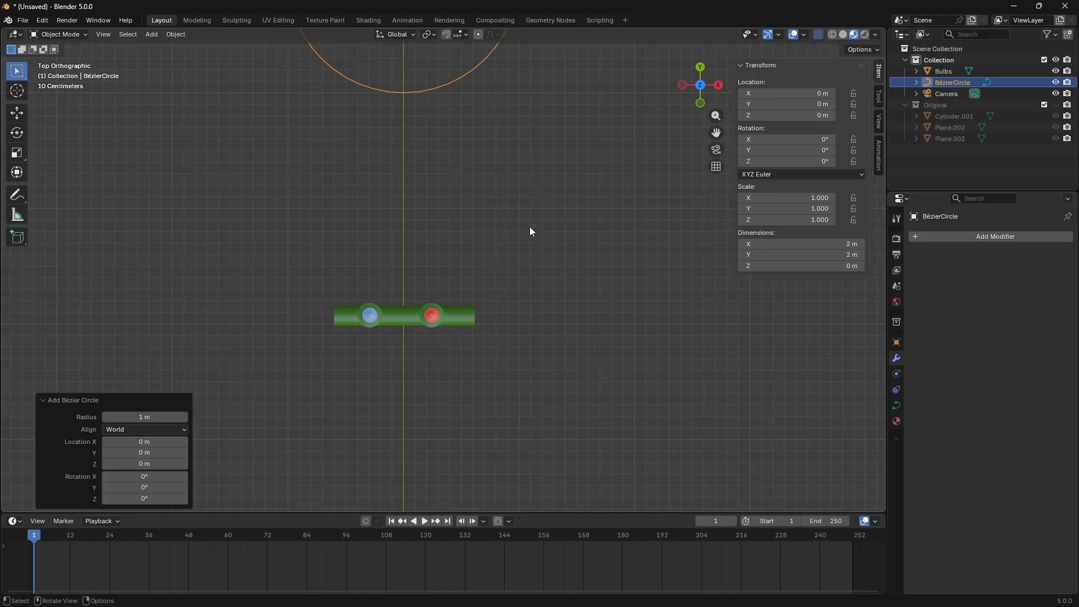
Scale the Bézier circle uniformly to about 3.882, giving it a diameter of about 7.76 m.
{"action": "key", "text": "Home"}
{"action": "key", "text": "s"}
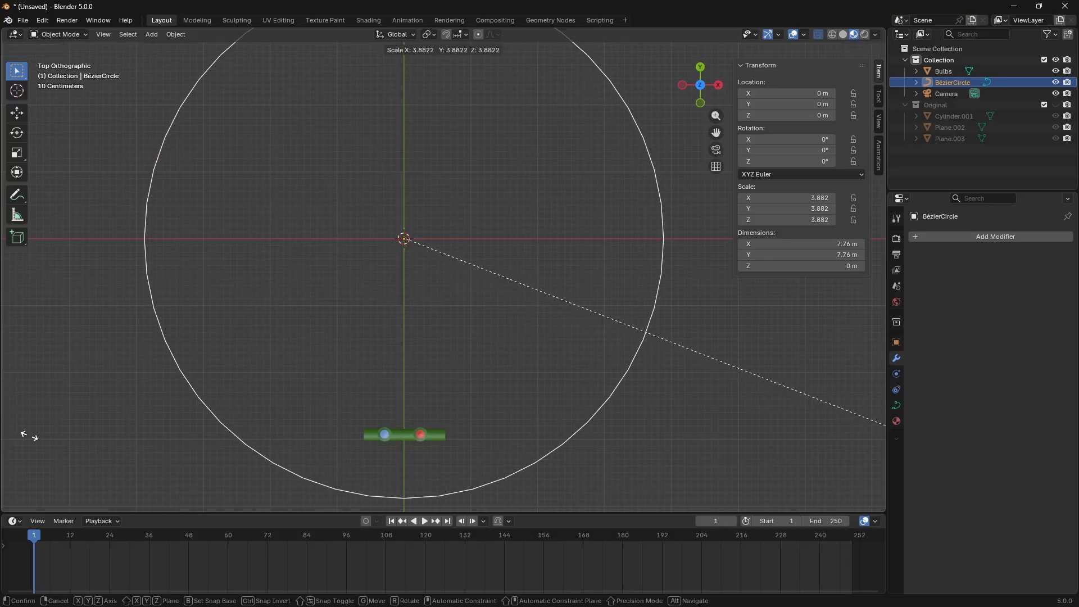
{"action": "left_click", "coordinate": [2, 386]}
Move the Bulbs object in top view to just outside the Bézier circle on its negative Y side, centred on the Y axis.
{"action": "middle_click_drag", "start_coordinate": [440, 399], "coordinate": [448, 304], "text": "shift"}
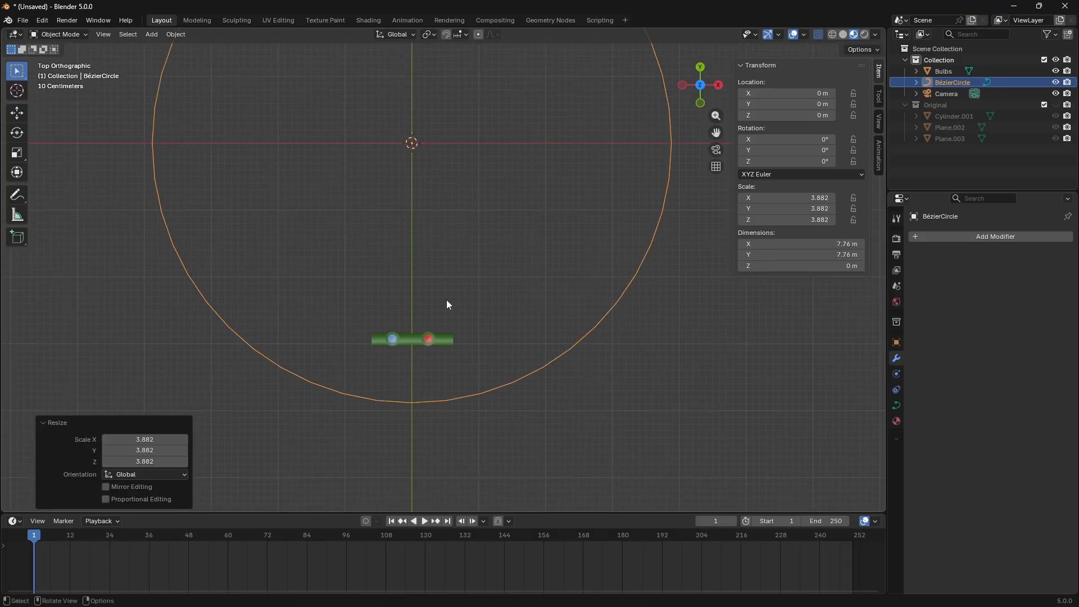
{"action": "left_click", "coordinate": [408, 345]}
{"action": "key", "text": "g"}
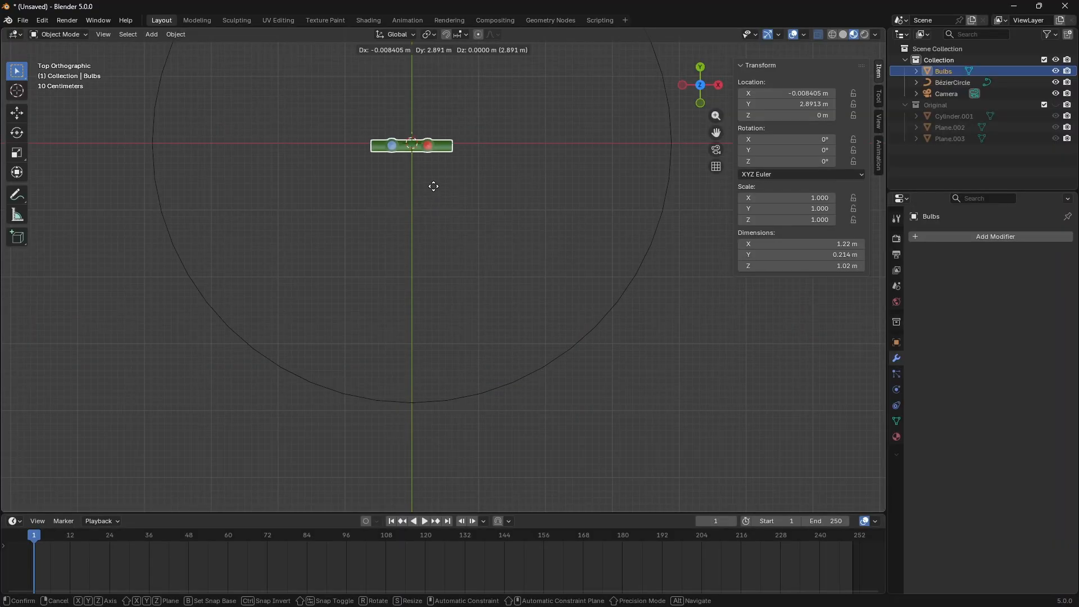
{"action": "left_click", "coordinate": [434, 470]}
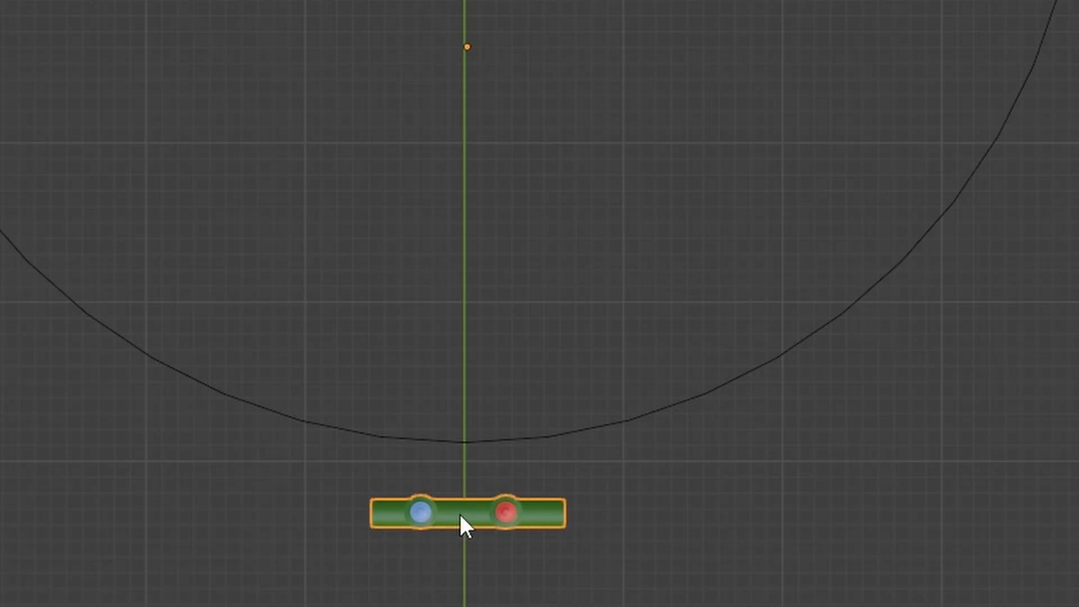
Set the Bulbs object's origin to its geometry and keep the object selected.
{"action": "left_click", "coordinate": [381, 53]}
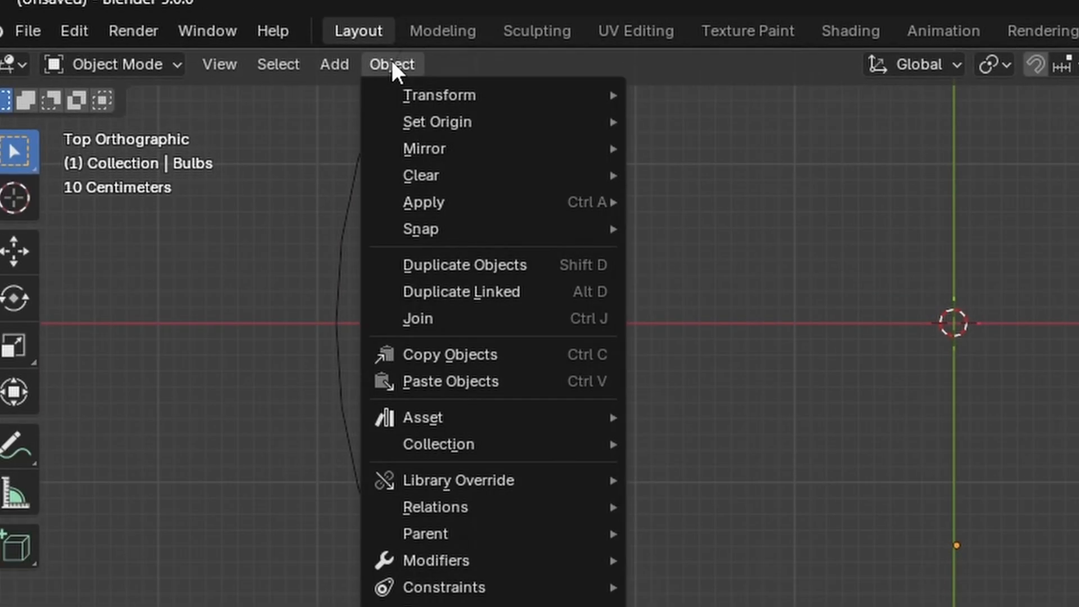
{"action": "mouse_move", "coordinate": [433, 112]}
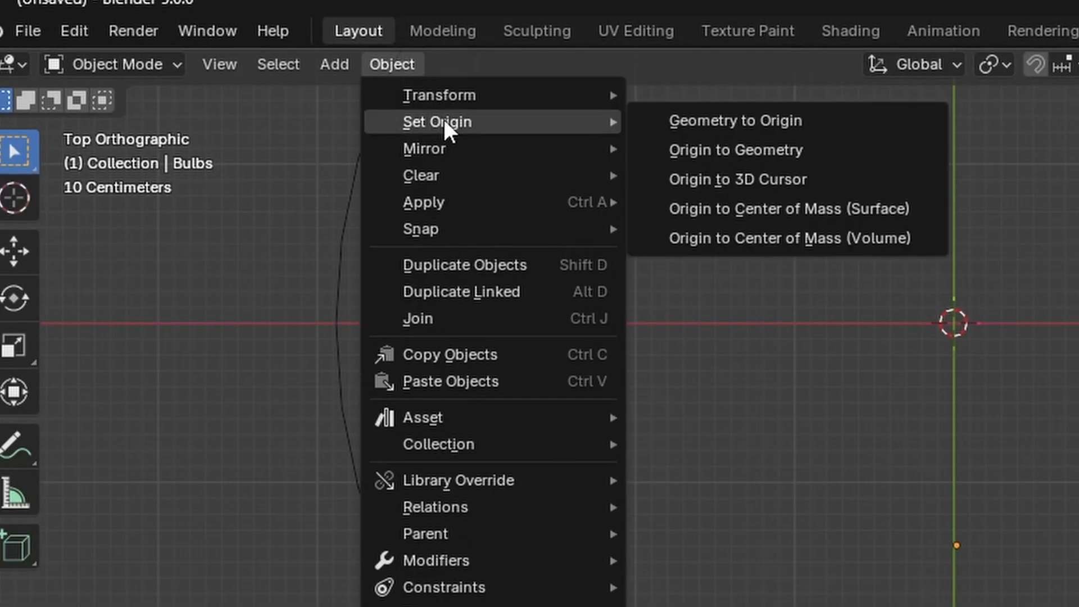
{"action": "left_click", "coordinate": [767, 148]}
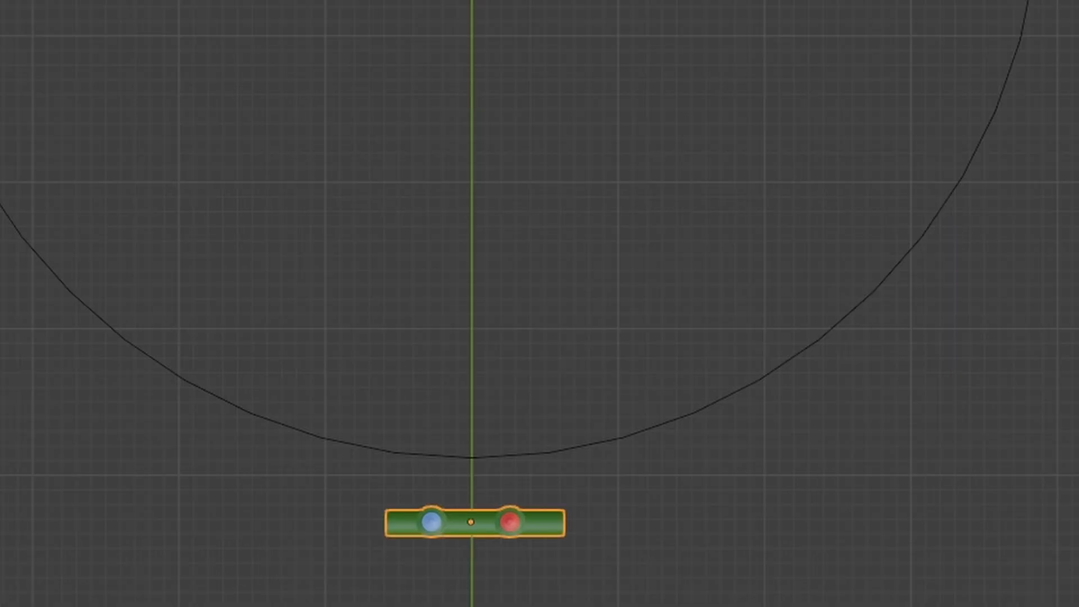
{"action": "left_click", "coordinate": [534, 549]}
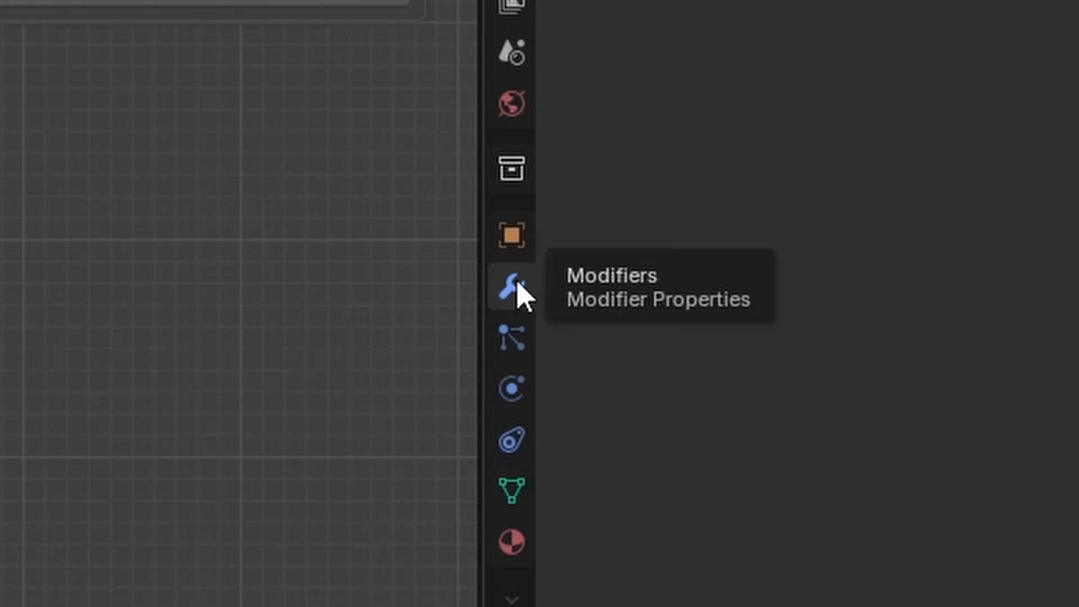
Add an Array modifier to the Bulbs object.
{"action": "left_click", "coordinate": [583, 110]}
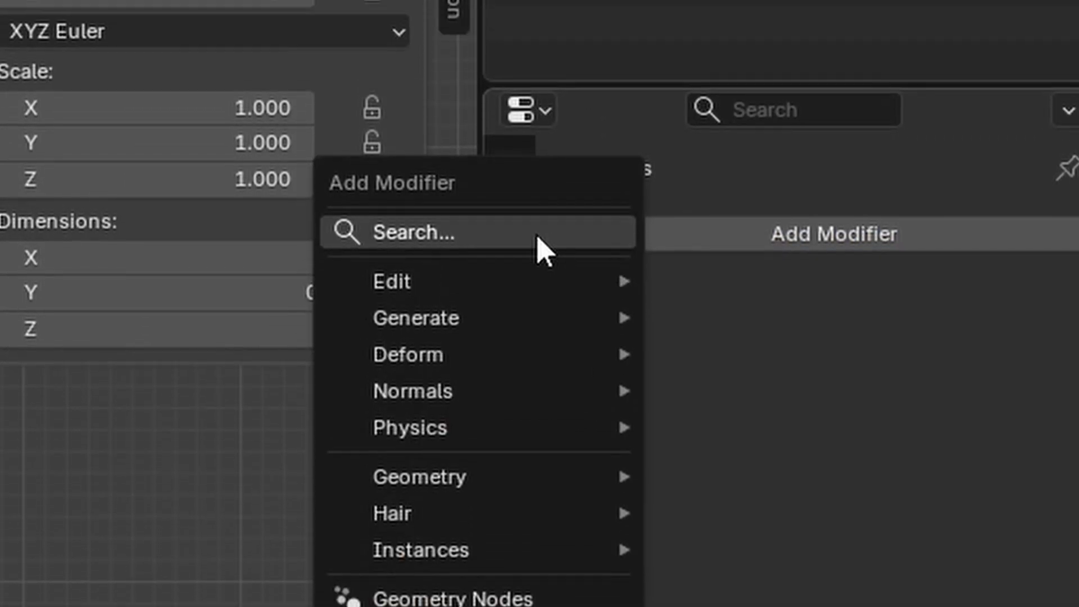
{"action": "left_click", "coordinate": [537, 237]}
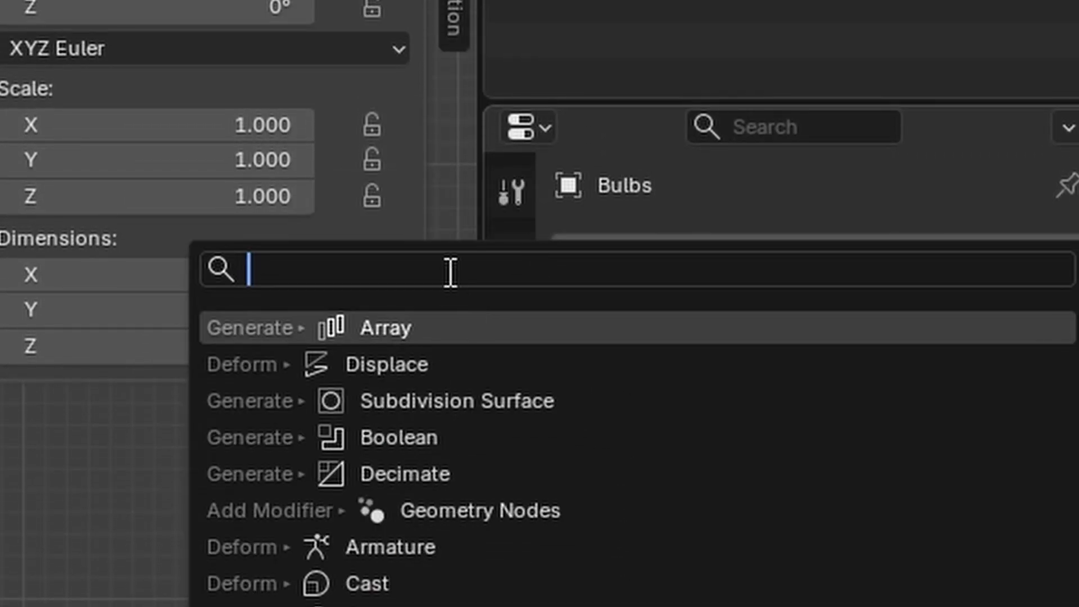
{"action": "type", "text": "array"}
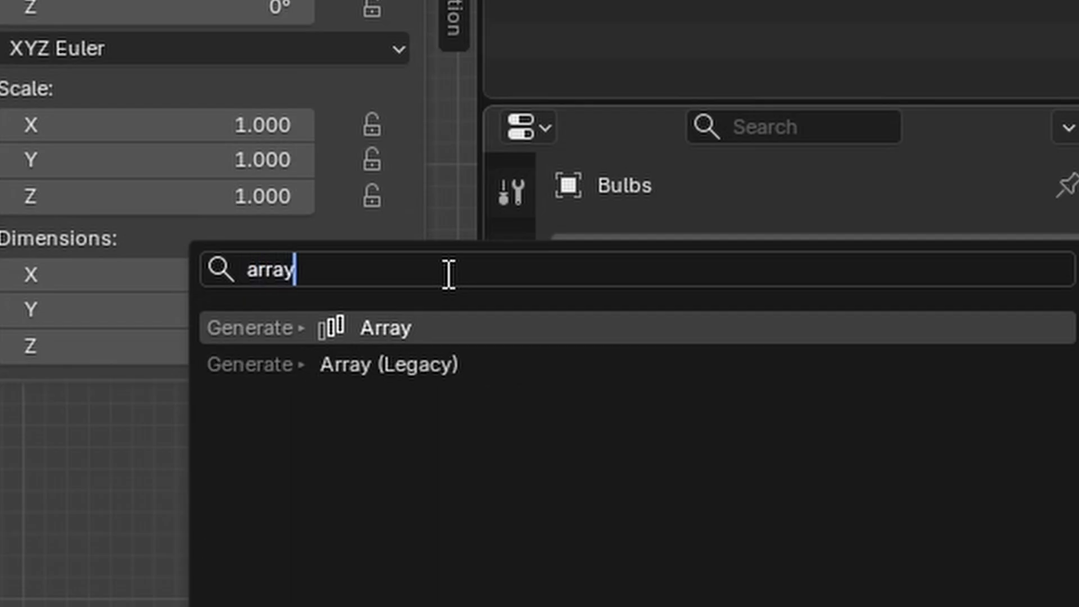
{"action": "left_click", "coordinate": [436, 328]}
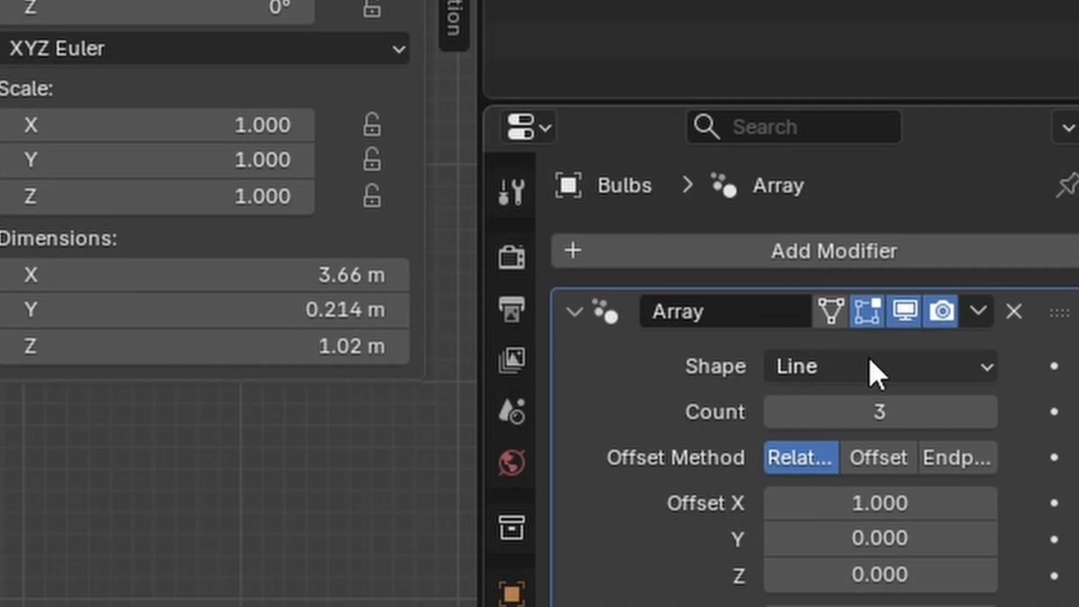
Set the array's shape to Curve and assign BézierCircle as its curve object.
{"action": "left_click", "coordinate": [873, 371]}
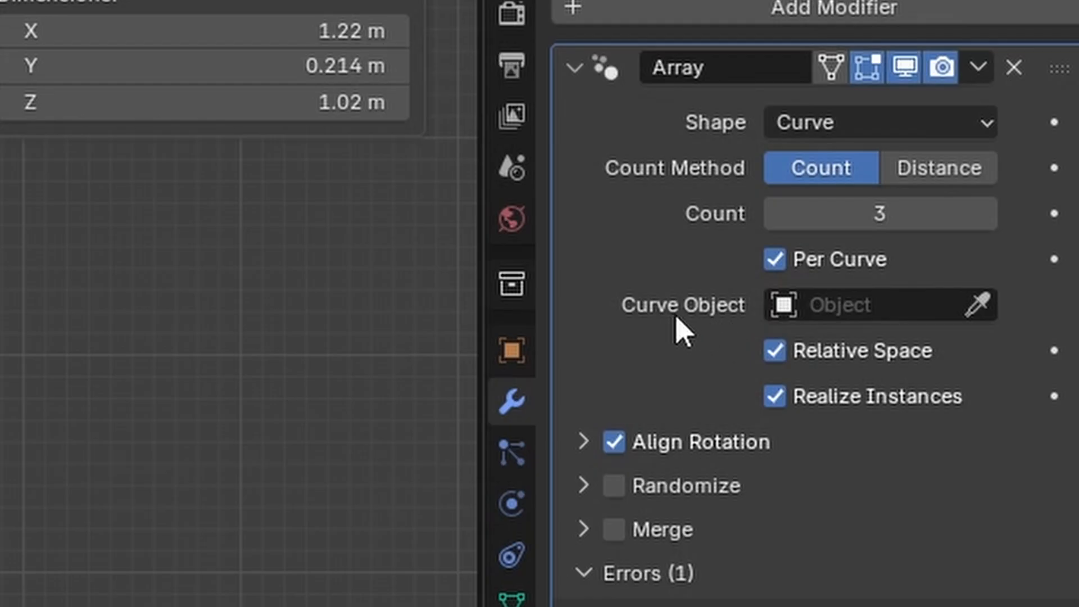
{"action": "left_click", "coordinate": [871, 312]}
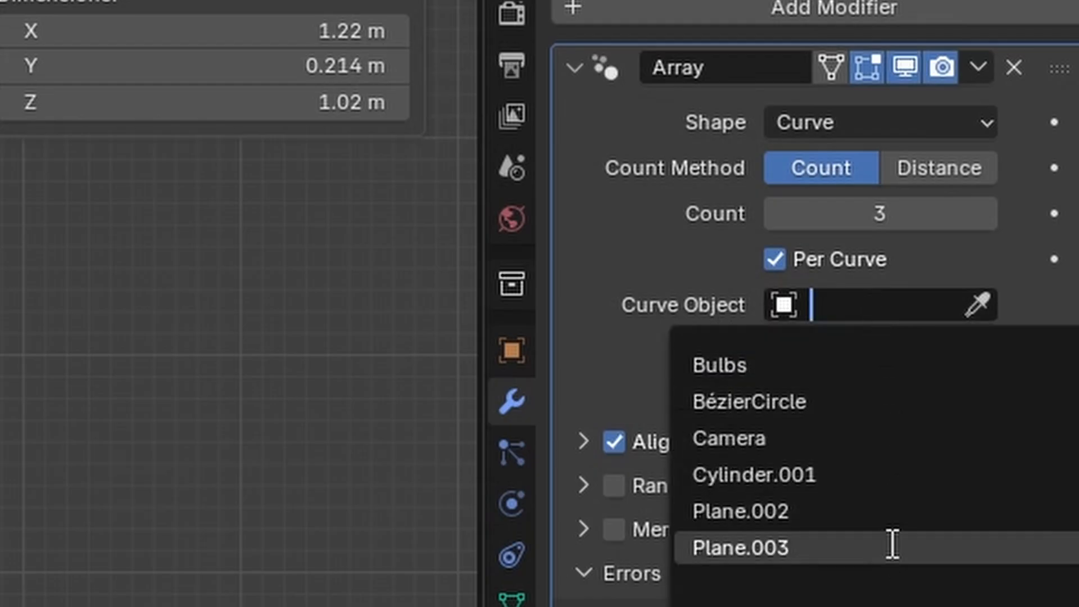
{"action": "left_click", "coordinate": [856, 408]}
{"action": "scroll", "coordinate": [598, 311], "scroll_direction": "down", "scroll_amount": 5}
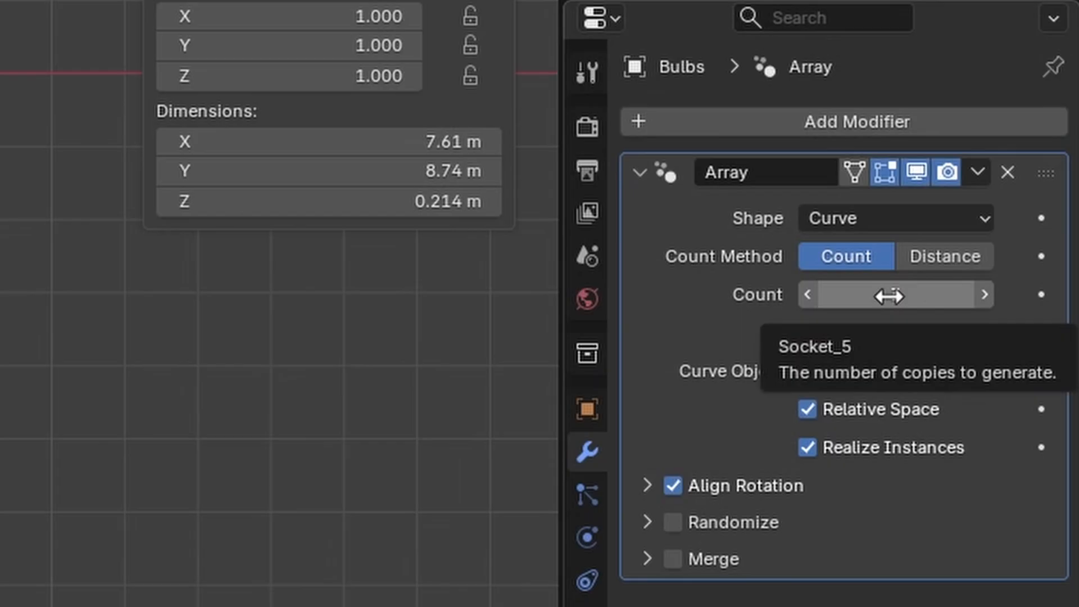
Set the array's count to 25 copies along the Bézier circle.
{"action": "left_click", "coordinate": [1010, 301]}
{"action": "type", "text": "2"}
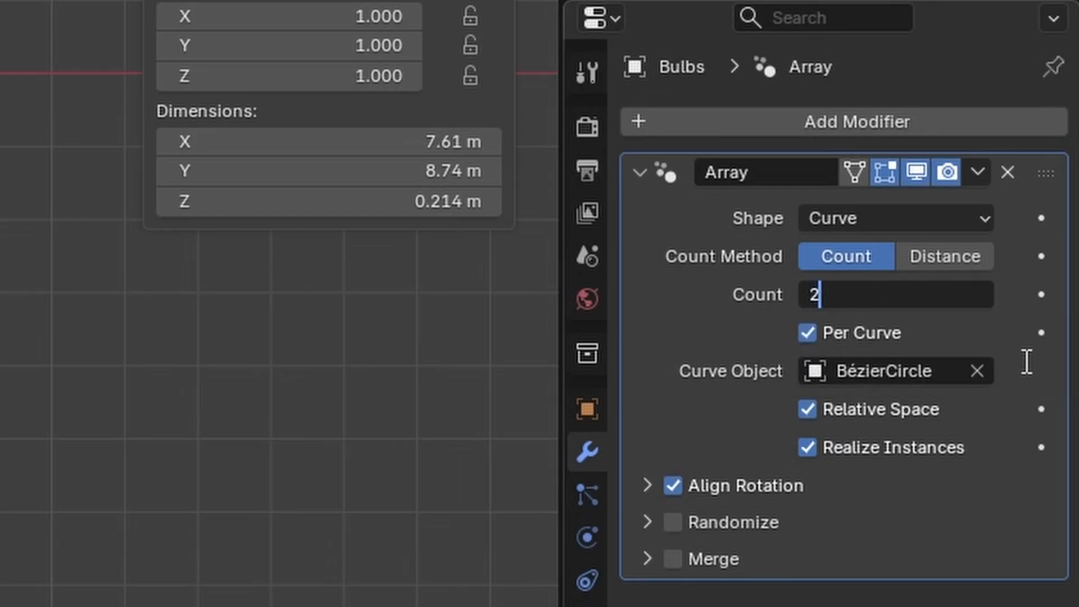
{"action": "type", "text": "5"}
{"action": "key", "text": "Return"}
{"action": "middle_click_drag", "start_coordinate": [733, 184], "coordinate": [594, 181]}
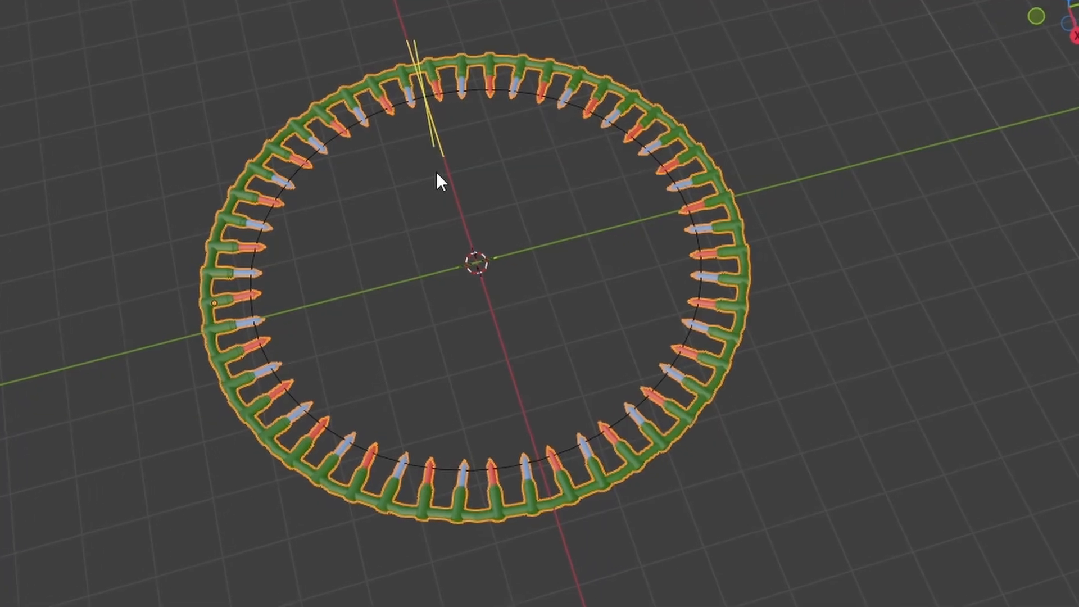
{"action": "middle_click_drag", "start_coordinate": [798, 218], "coordinate": [817, 222]}
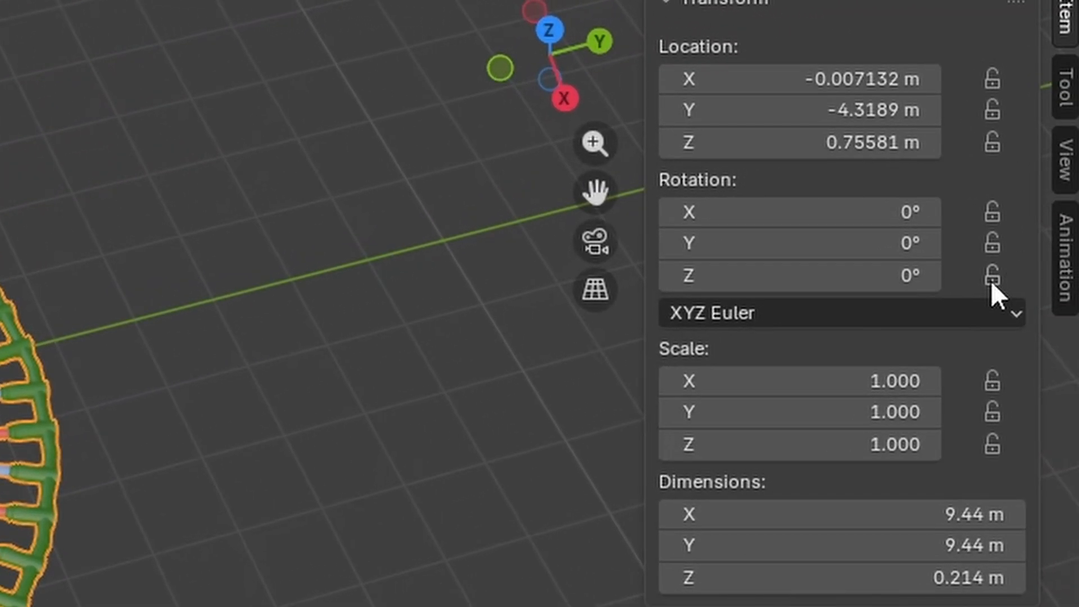
Set the Bulbs object's Y rotation to 174° to turn the bulbs outward, and inspect the ring up close.
{"action": "mouse_move", "coordinate": [910, 240]}
{"action": "left_mouse_down"}
{"action": "mouse_move", "coordinate": [973, 241]}
{"action": "mouse_move", "coordinate": [914, 243]}
{"action": "left_mouse_up"}
{"action": "mouse_move", "coordinate": [826, 150]}
{"action": "left_mouse_down"}
{"action": "mouse_move", "coordinate": [801, 151]}
{"action": "mouse_move", "coordinate": [815, 150]}
{"action": "left_mouse_up"}
{"action": "left_click_drag", "start_coordinate": [798, 243], "coordinate": [842, 243]}
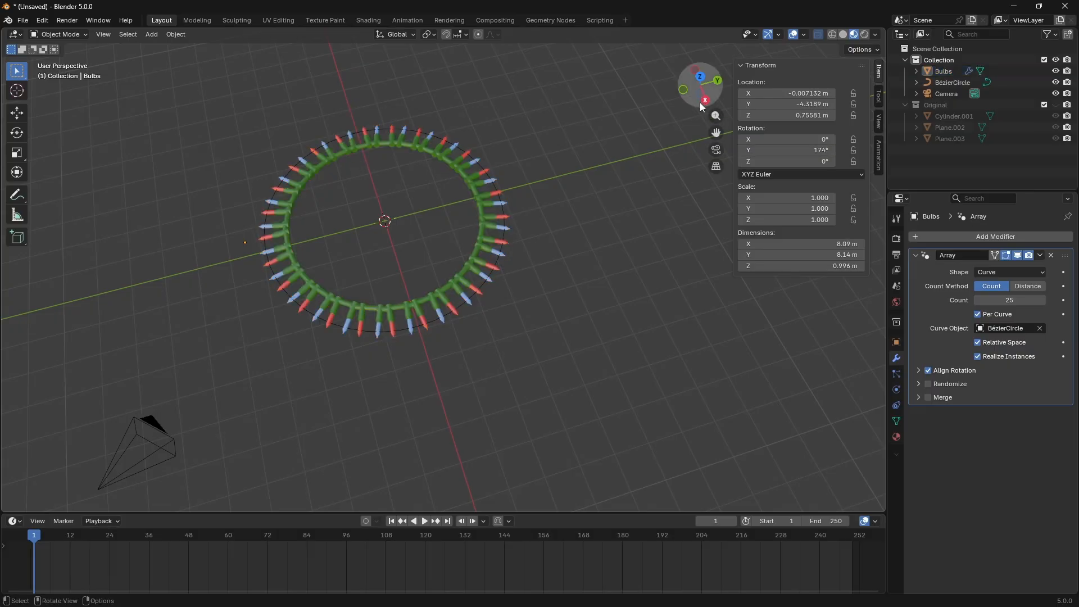
{"action": "left_click_drag", "start_coordinate": [701, 106], "coordinate": [479, 208]}
{"action": "left_click", "coordinate": [479, 208]}
{"action": "scroll", "coordinate": [479, 207], "scroll_direction": "up", "scroll_amount": 5}
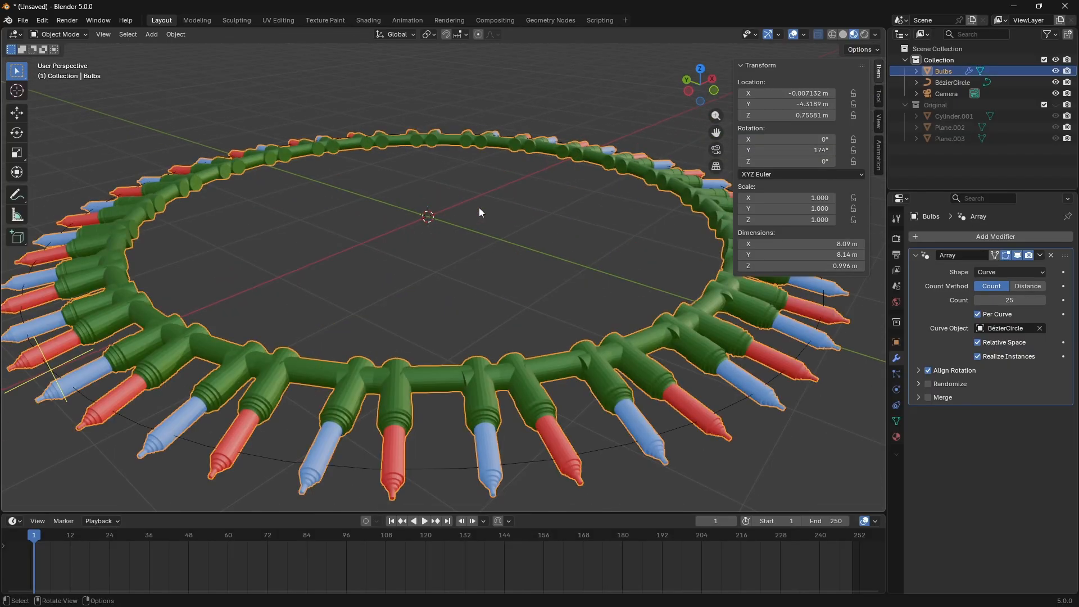
Switch to the Shading workspace and set the Green Plastic material's Metallic to 0.477 and Roughness to 0.636.
{"action": "scroll", "coordinate": [479, 208], "scroll_direction": "down", "scroll_amount": 5}
{"action": "scroll", "coordinate": [478, 208], "scroll_direction": "up", "scroll_amount": 4}
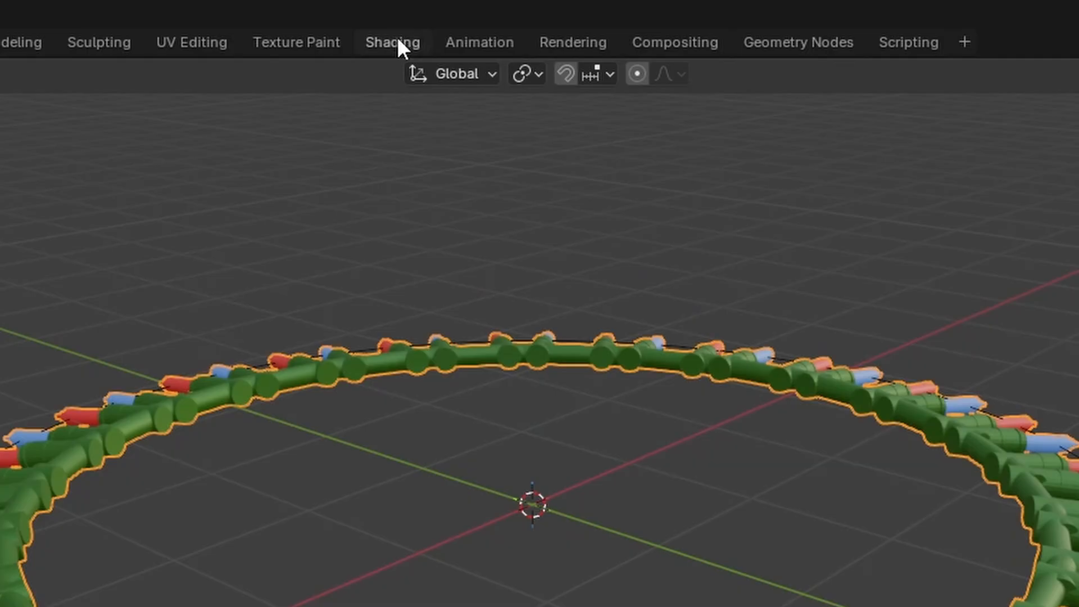
{"action": "left_click", "coordinate": [390, 46]}
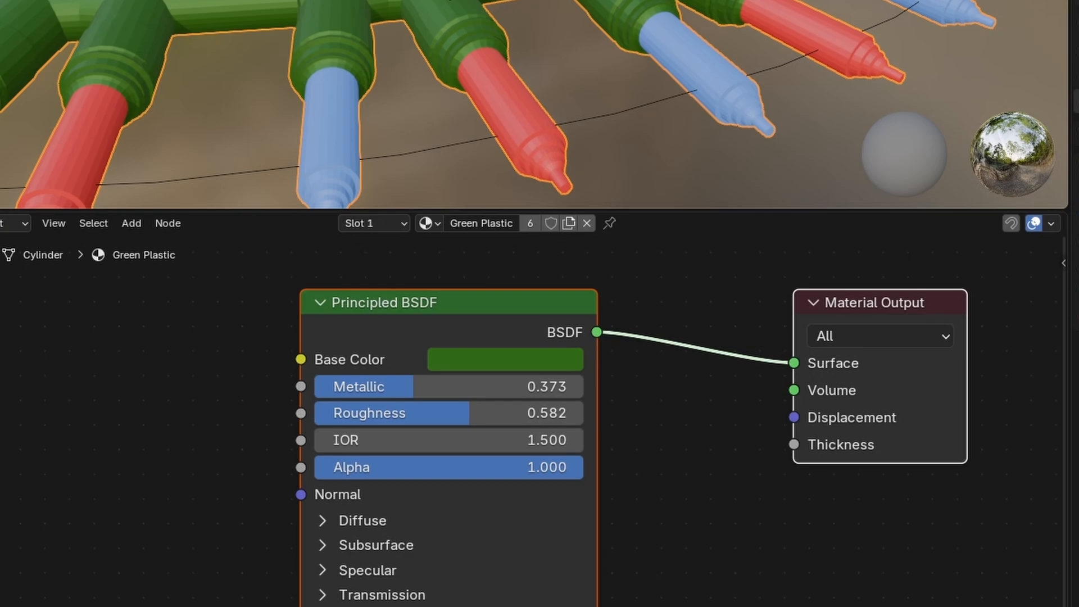
{"action": "left_click_drag", "start_coordinate": [399, 387], "coordinate": [481, 386]}
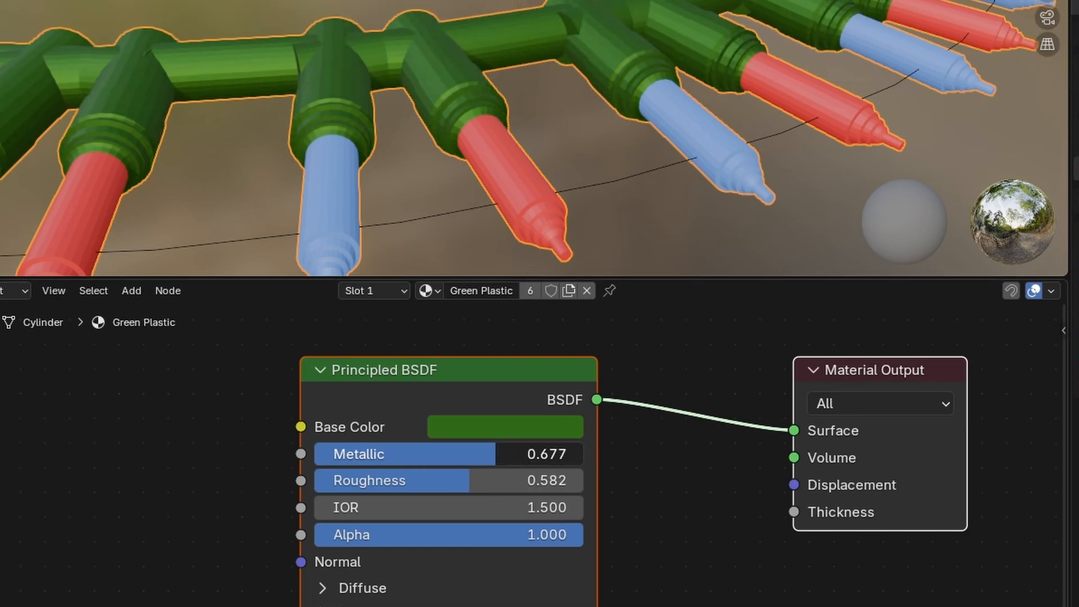
{"action": "mouse_move", "coordinate": [495, 454]}
{"action": "left_mouse_down"}
{"action": "mouse_move", "coordinate": [527, 454]}
{"action": "mouse_move", "coordinate": [367, 454]}
{"action": "mouse_move", "coordinate": [414, 459]}
{"action": "left_mouse_up"}
{"action": "mouse_move", "coordinate": [458, 488]}
{"action": "left_mouse_down"}
{"action": "mouse_move", "coordinate": [365, 488]}
{"action": "mouse_move", "coordinate": [521, 488]}
{"action": "mouse_move", "coordinate": [485, 486]}
{"action": "left_mouse_up"}
{"action": "left_click_drag", "start_coordinate": [429, 460], "coordinate": [438, 460]}
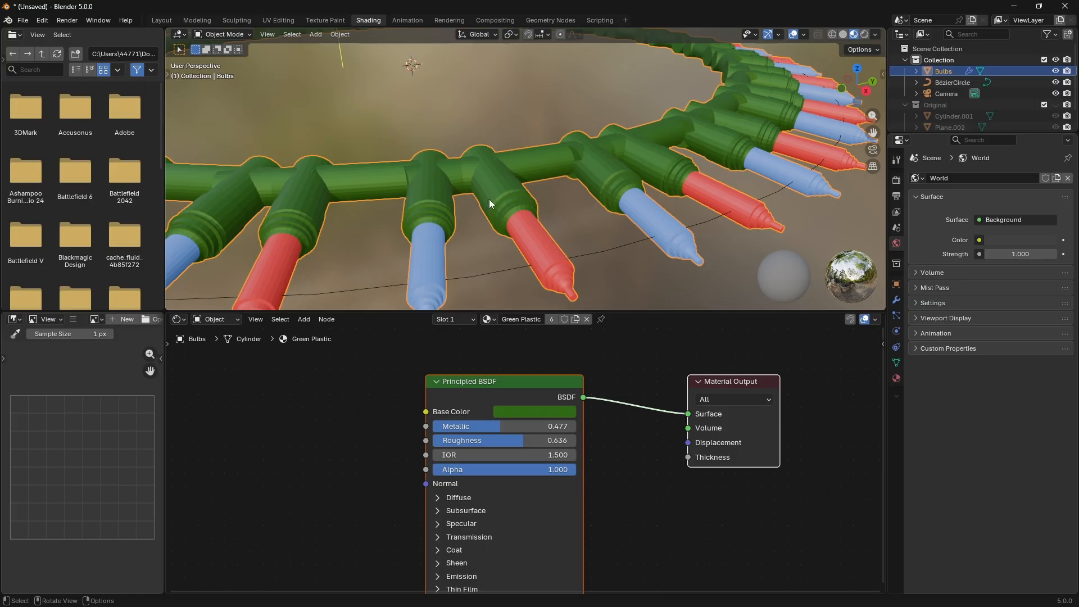
Select the Blue Bulb material slot and set its Principled BSDF Metallic to 0.586 and Roughness to 0.445.
{"action": "scroll", "coordinate": [420, 34], "scroll_direction": "up", "scroll_amount": 5}
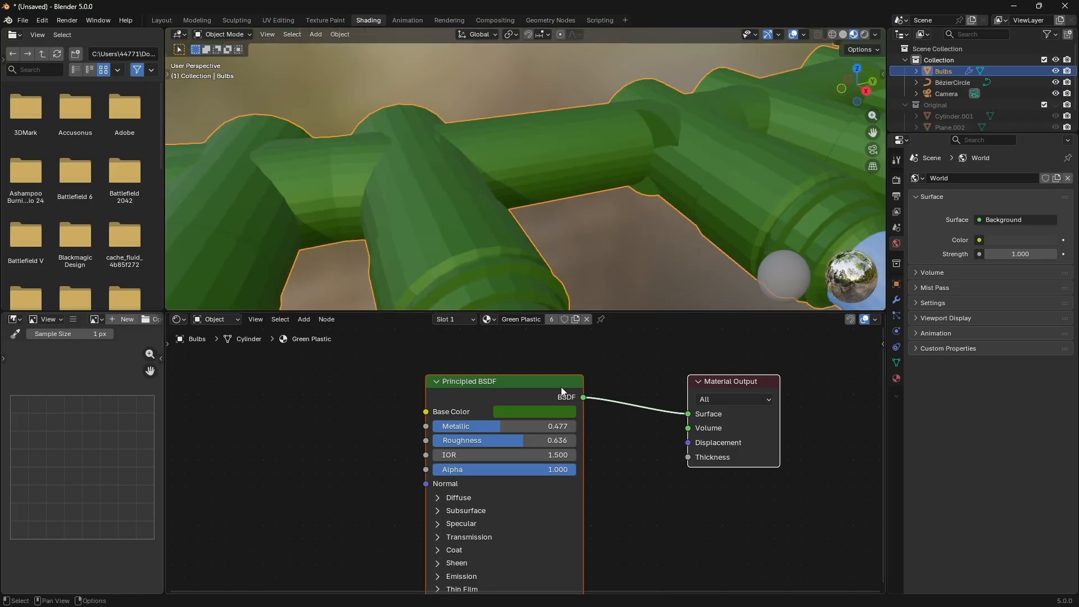
{"action": "scroll", "coordinate": [627, 167], "scroll_direction": "down", "scroll_amount": 8}
{"action": "scroll", "coordinate": [732, 187], "scroll_direction": "up", "scroll_amount": 2}
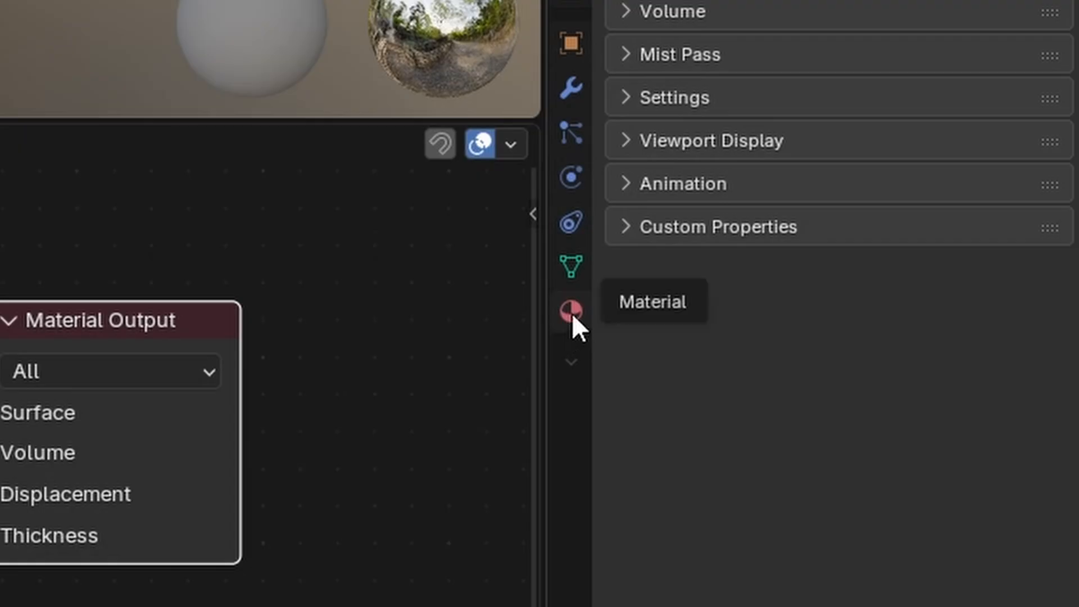
{"action": "left_click", "coordinate": [897, 379]}
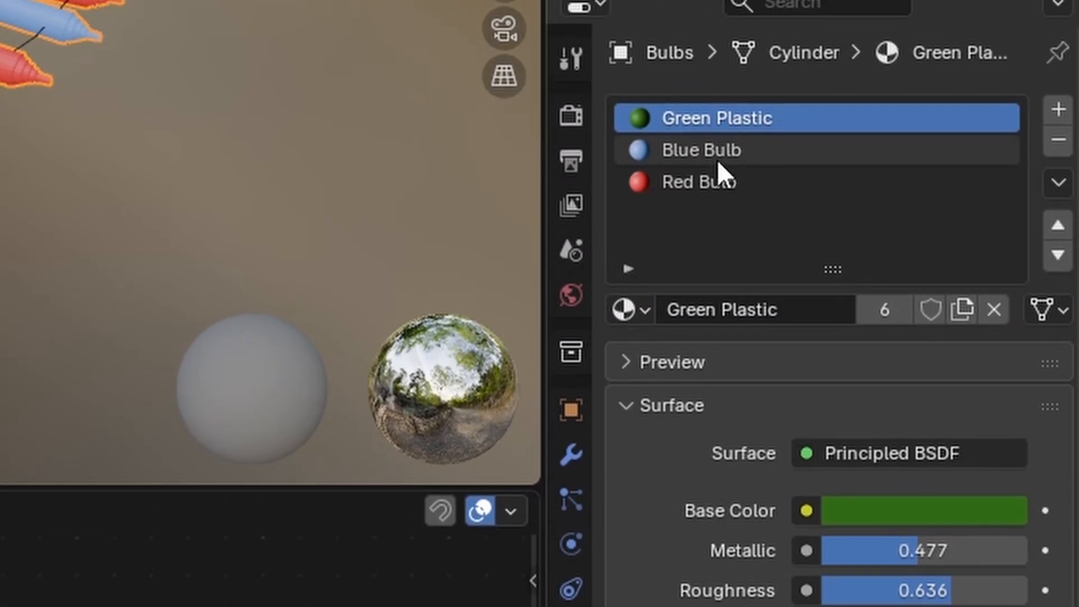
{"action": "left_click", "coordinate": [716, 47]}
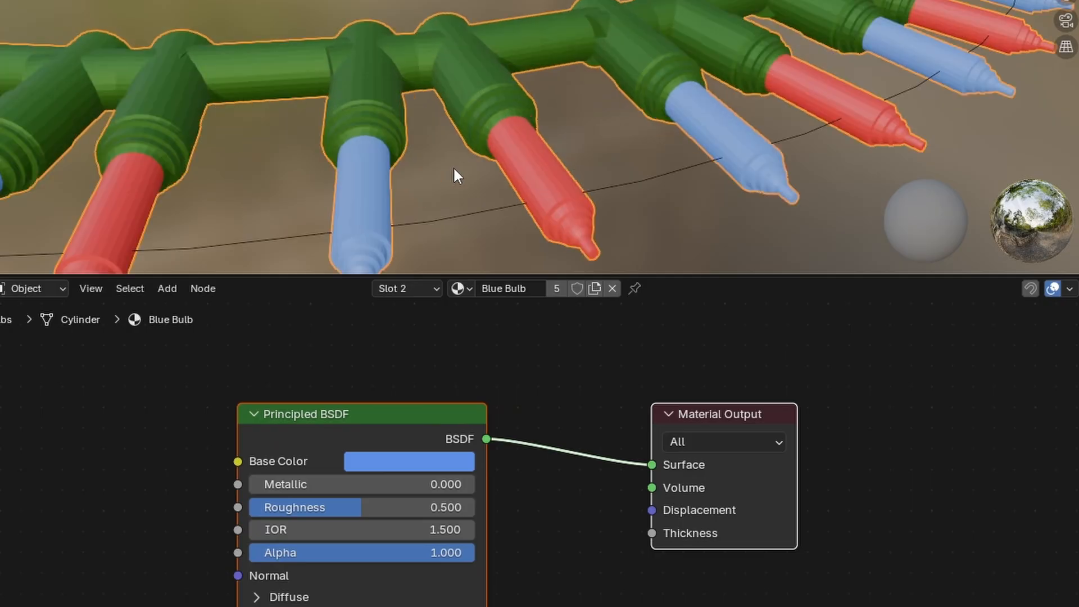
{"action": "left_click_drag", "start_coordinate": [337, 484], "coordinate": [349, 507]}
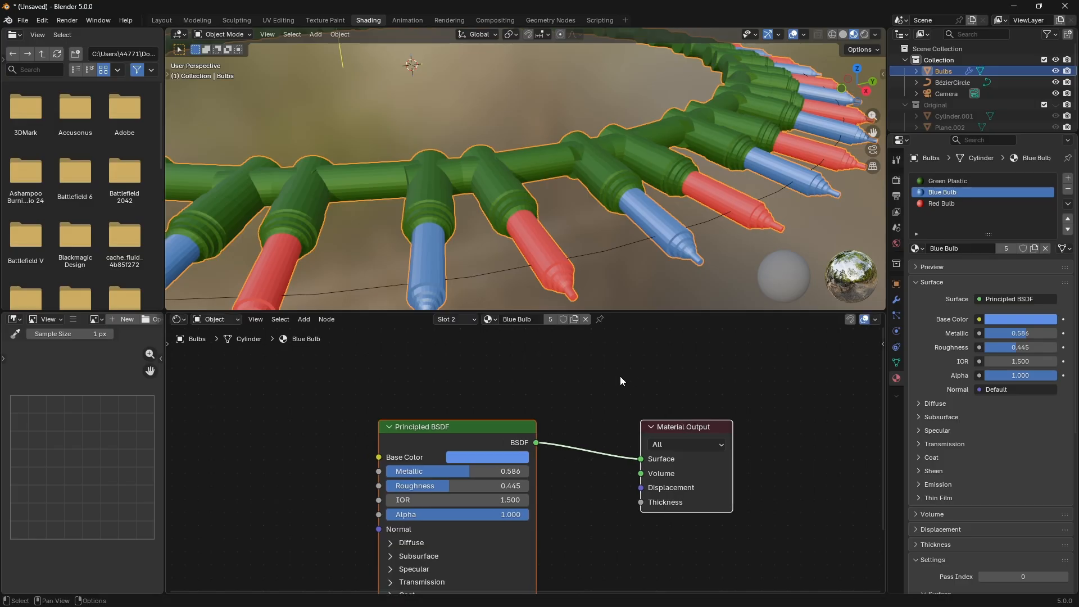
Add a Glass BSDF node above the Principled BSDF in Blue Bulb and move the Material Output farther away for space.
{"action": "scroll", "coordinate": [616, 376], "scroll_direction": "down", "scroll_amount": 1}
{"action": "scroll", "coordinate": [607, 377], "scroll_direction": "up", "scroll_amount": 1}
{"action": "scroll", "coordinate": [602, 379], "scroll_direction": "down", "scroll_amount": 1}
{"action": "scroll", "coordinate": [602, 378], "scroll_direction": "down", "scroll_amount": 1}
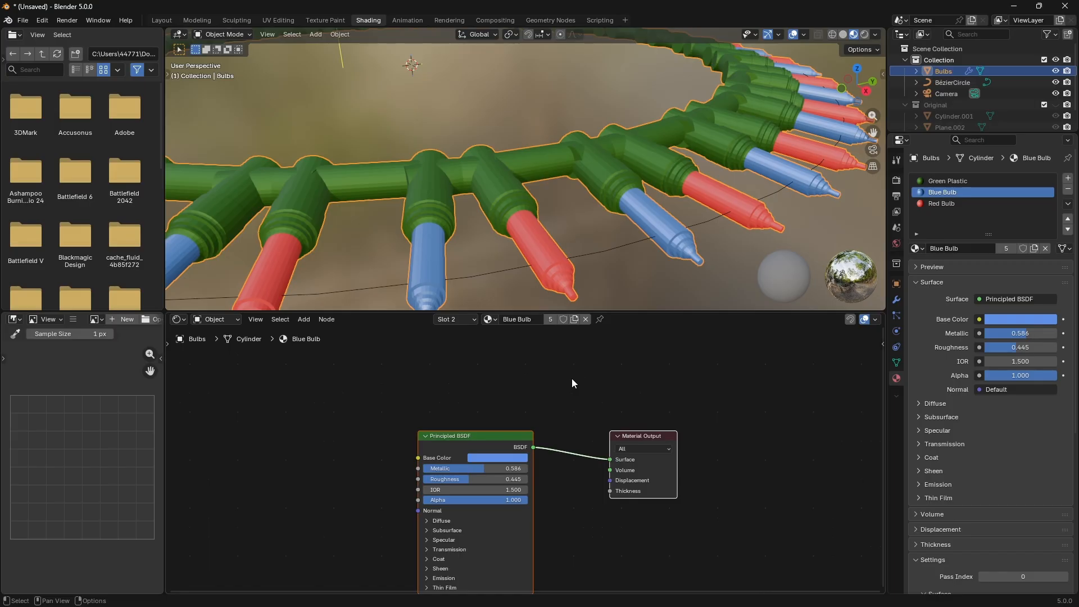
{"action": "key", "text": "shift+a"}
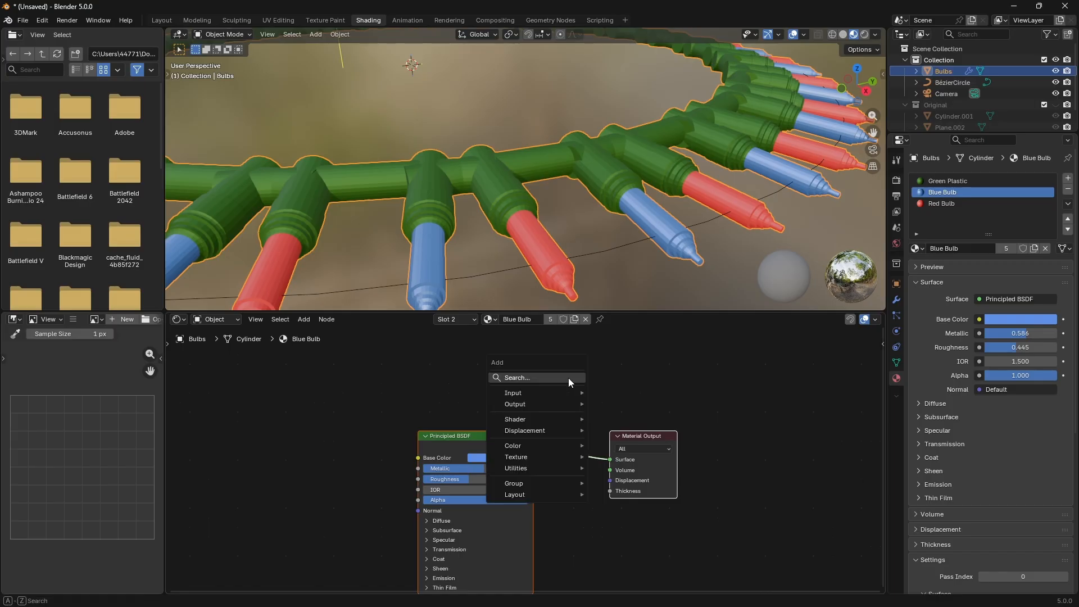
{"action": "left_click", "coordinate": [568, 377]}
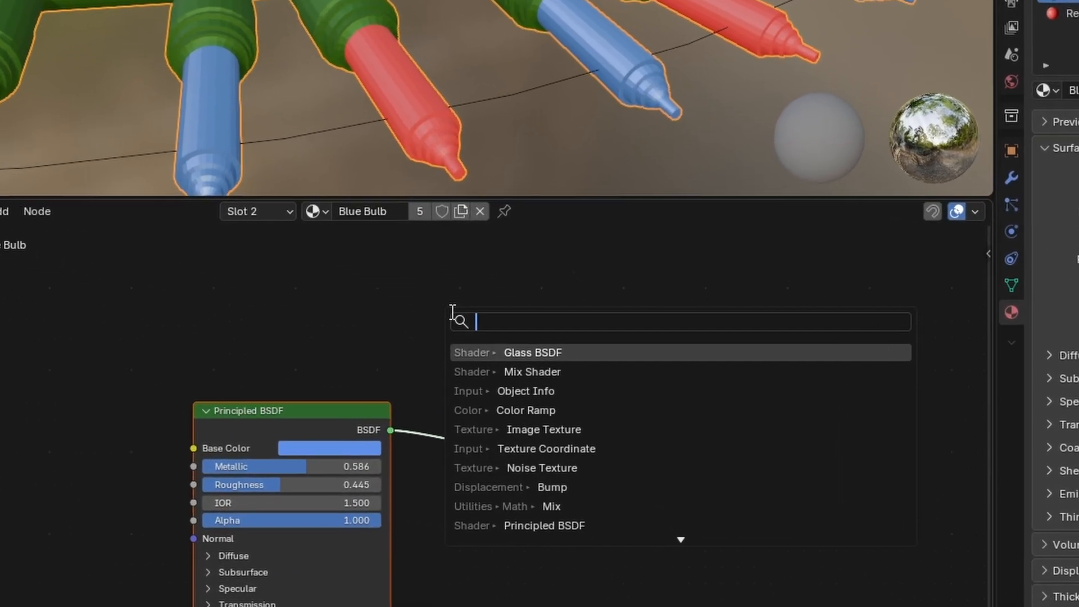
{"action": "type", "text": "glas"}
{"action": "type", "text": "s"}
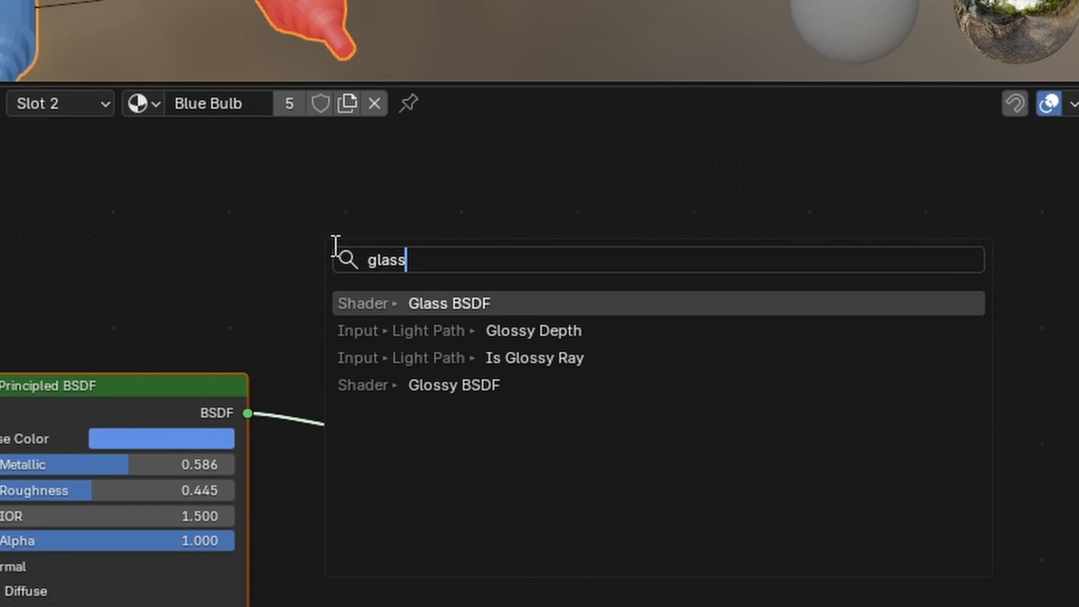
{"action": "left_click", "coordinate": [522, 303]}
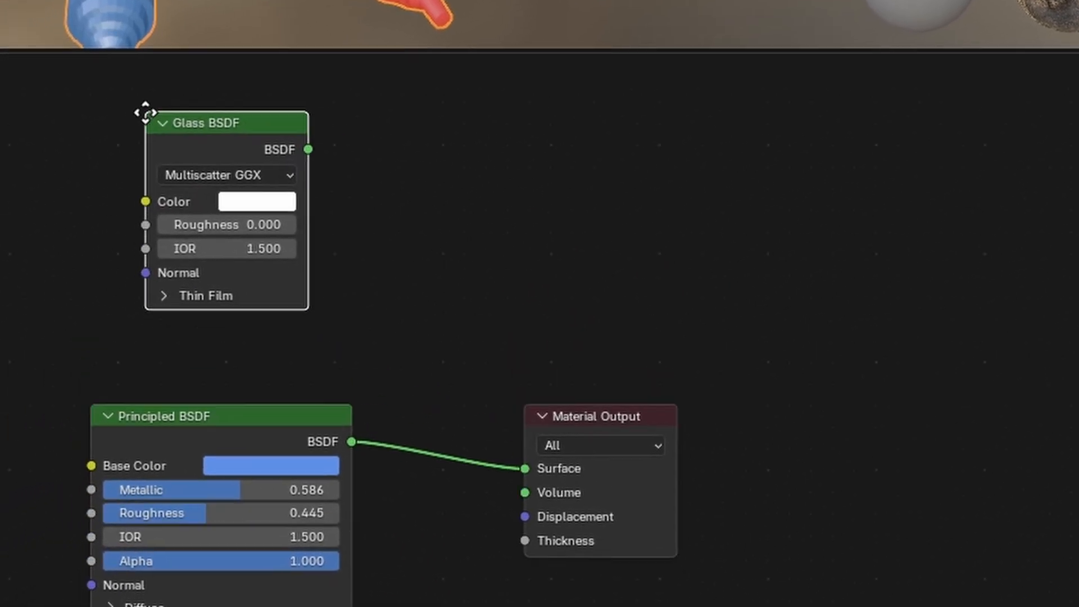
{"action": "left_click", "coordinate": [217, 221]}
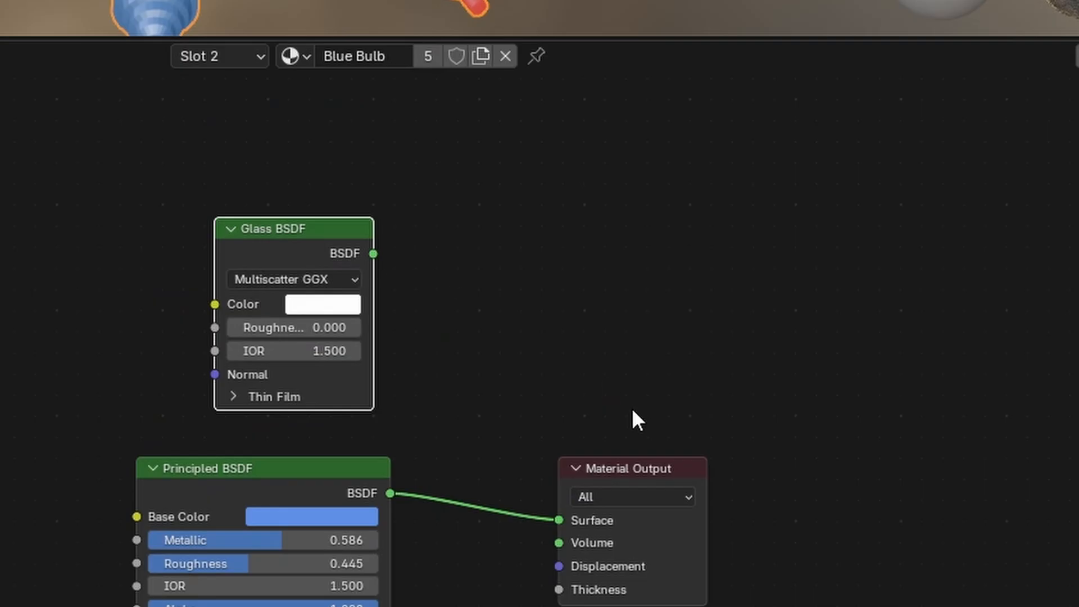
{"action": "left_click_drag", "start_coordinate": [623, 464], "coordinate": [820, 367]}
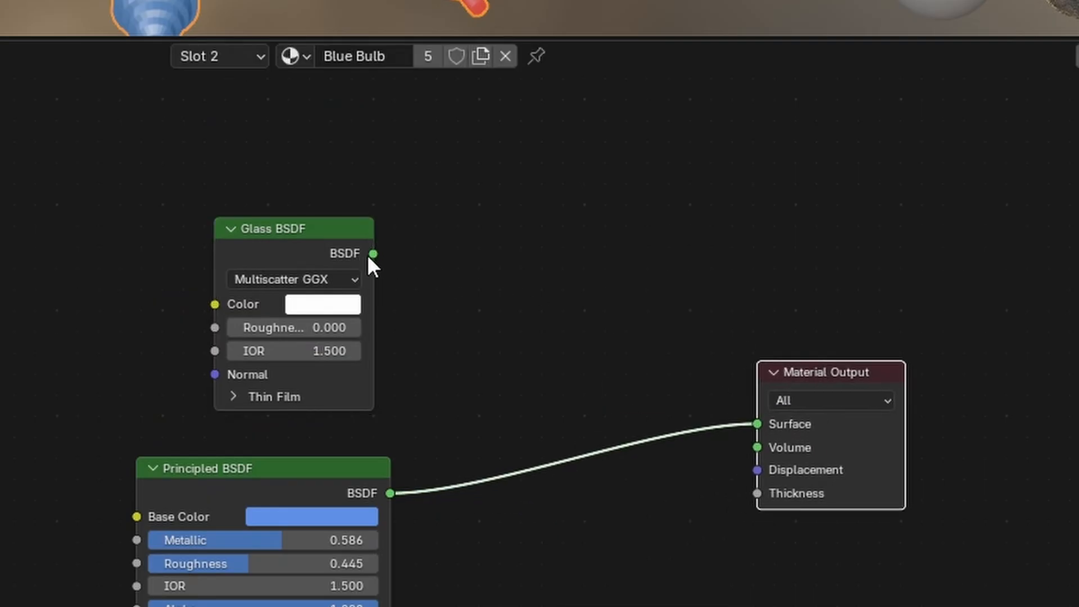
Try the Glass BSDF alone on the Material Output's Surface input, and detach that link again.
{"action": "left_click_drag", "start_coordinate": [373, 254], "coordinate": [761, 422]}
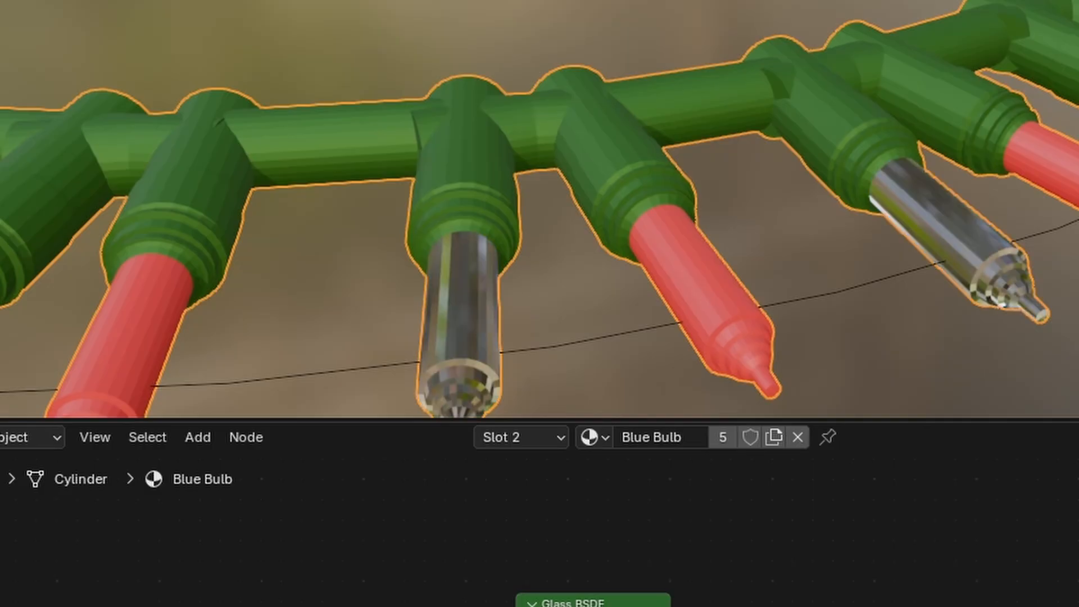
{"action": "left_click_drag", "start_coordinate": [315, 477], "coordinate": [308, 470]}
{"action": "left_click_drag", "start_coordinate": [757, 425], "coordinate": [515, 269]}
Add a Mix Shader node between the two BSDF nodes and the Material Output.
{"action": "key", "text": "shift+a"}
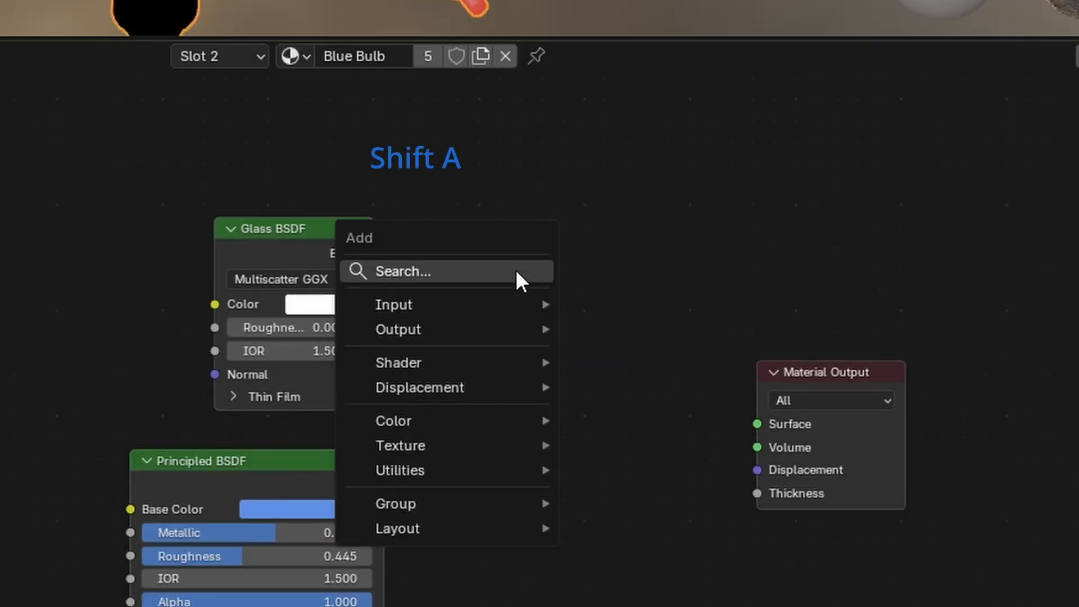
{"action": "left_click", "coordinate": [515, 268]}
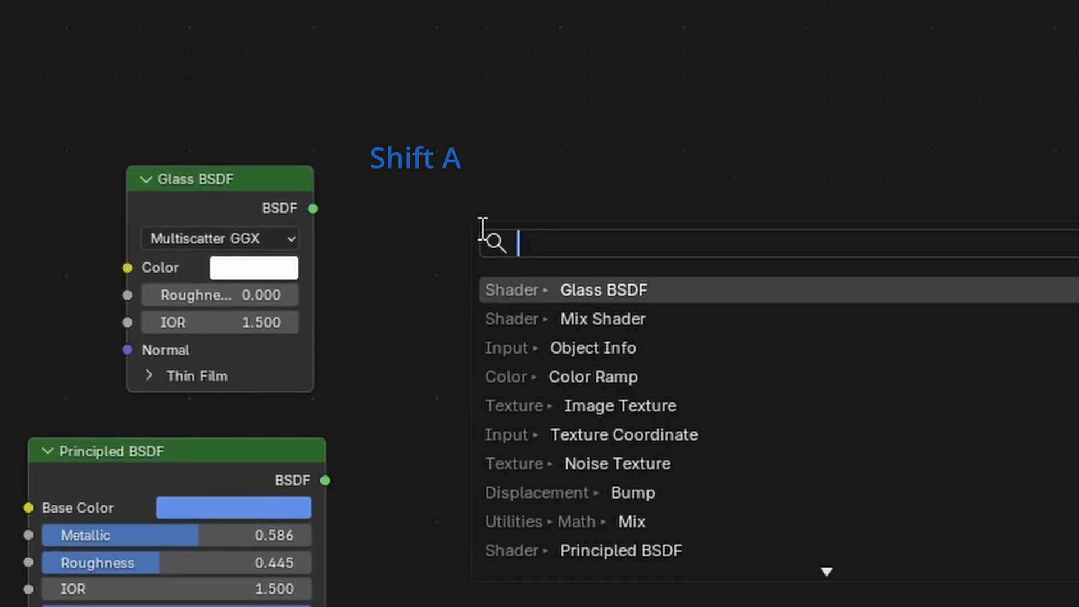
{"action": "type", "text": "mix"}
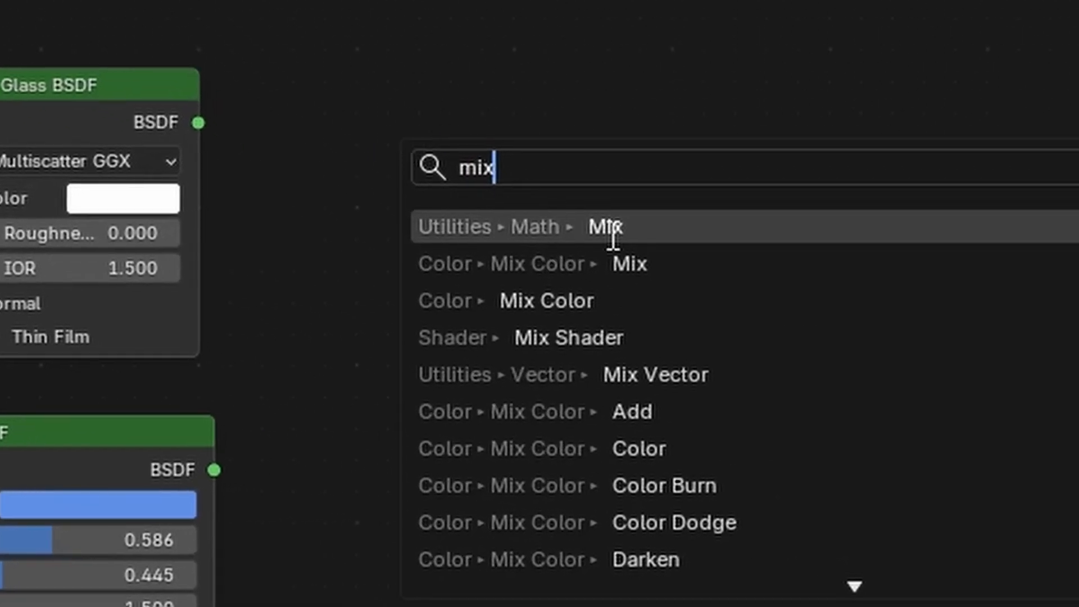
{"action": "left_click", "coordinate": [665, 333]}
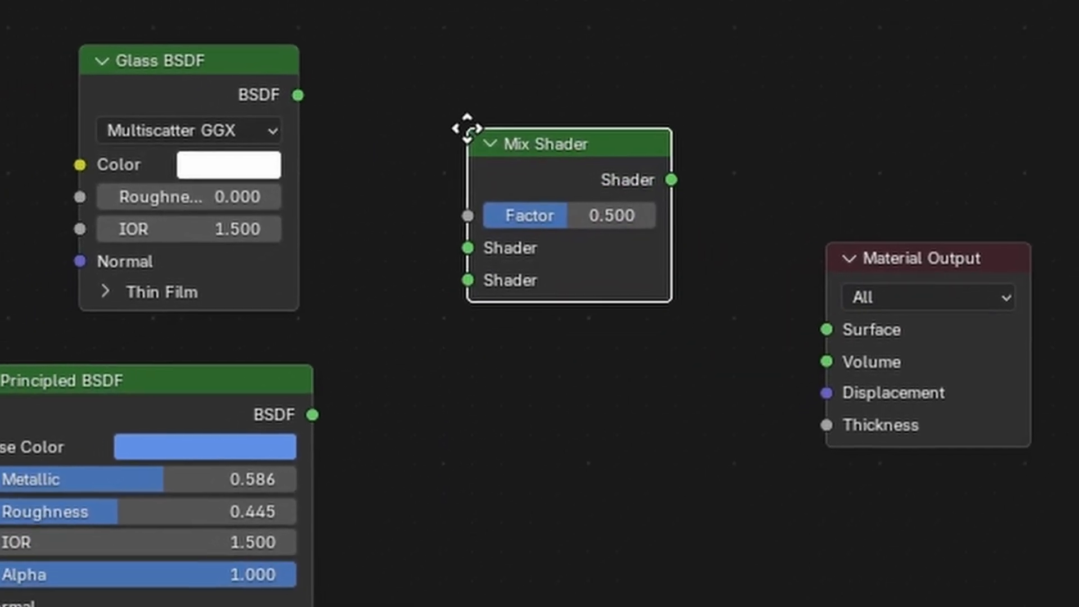
{"action": "left_click", "coordinate": [467, 128]}
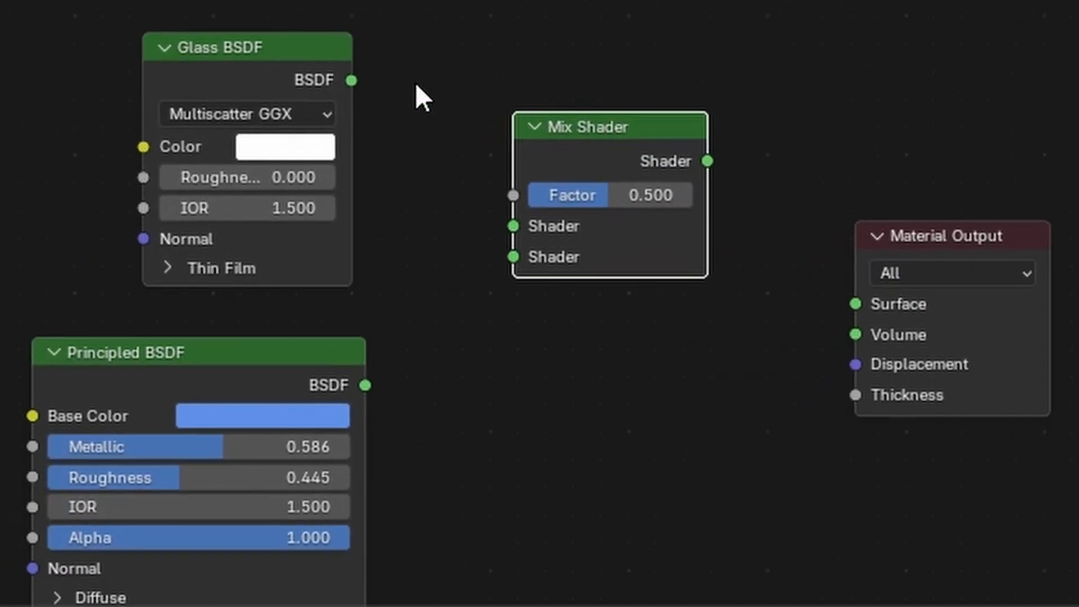
Connect Glass BSDF and Principled BSDF to the Mix Shader's first and second inputs, and its output to the Material Output's Surface.
{"action": "left_click_drag", "start_coordinate": [298, 95], "coordinate": [387, 170]}
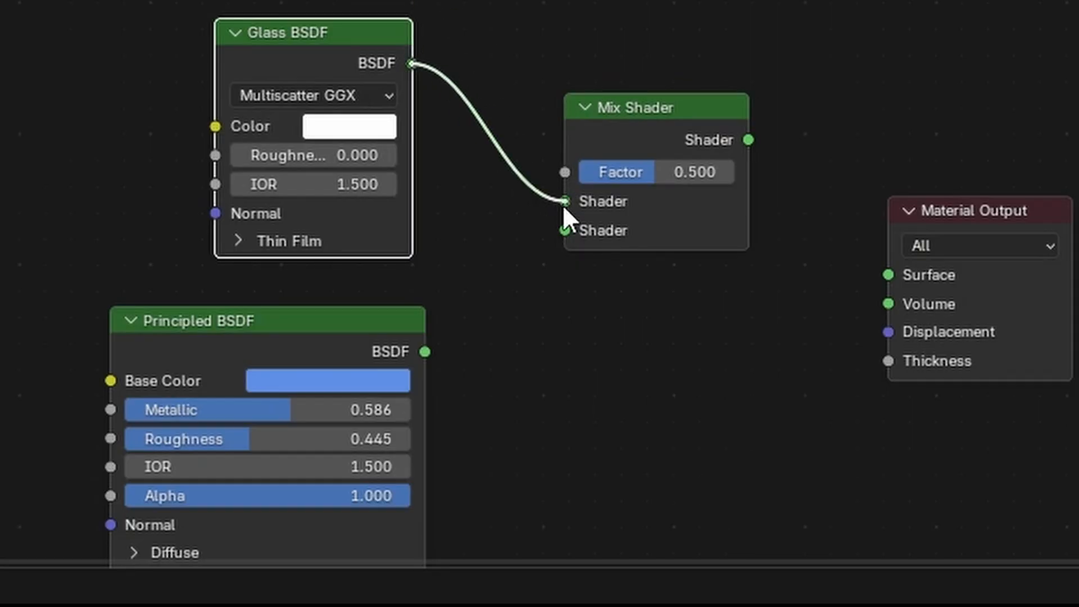
{"action": "left_click_drag", "start_coordinate": [425, 352], "coordinate": [566, 231]}
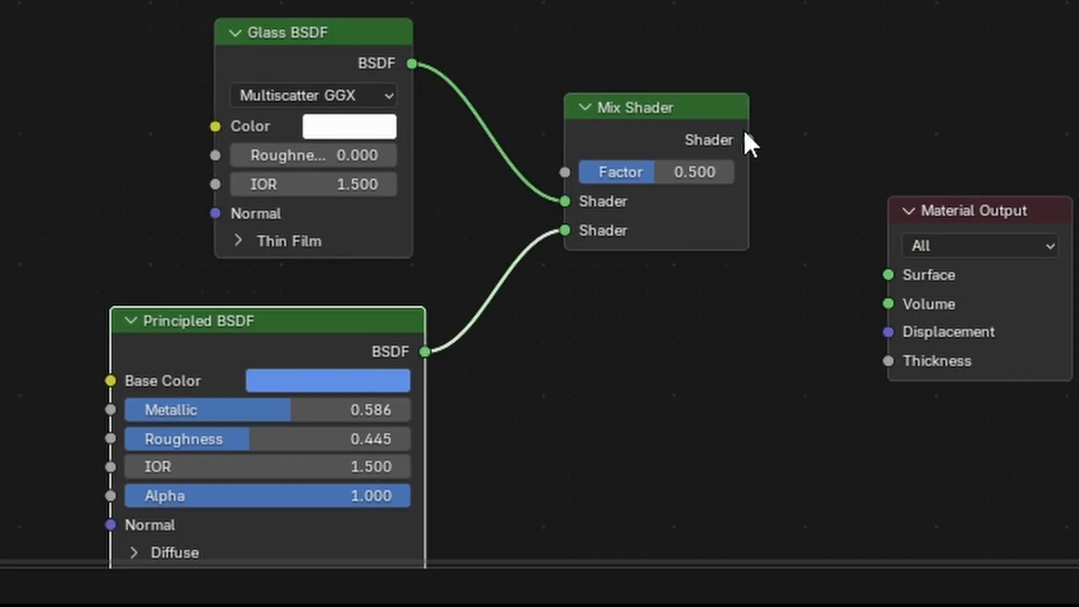
{"action": "left_click_drag", "start_coordinate": [748, 140], "coordinate": [880, 274]}
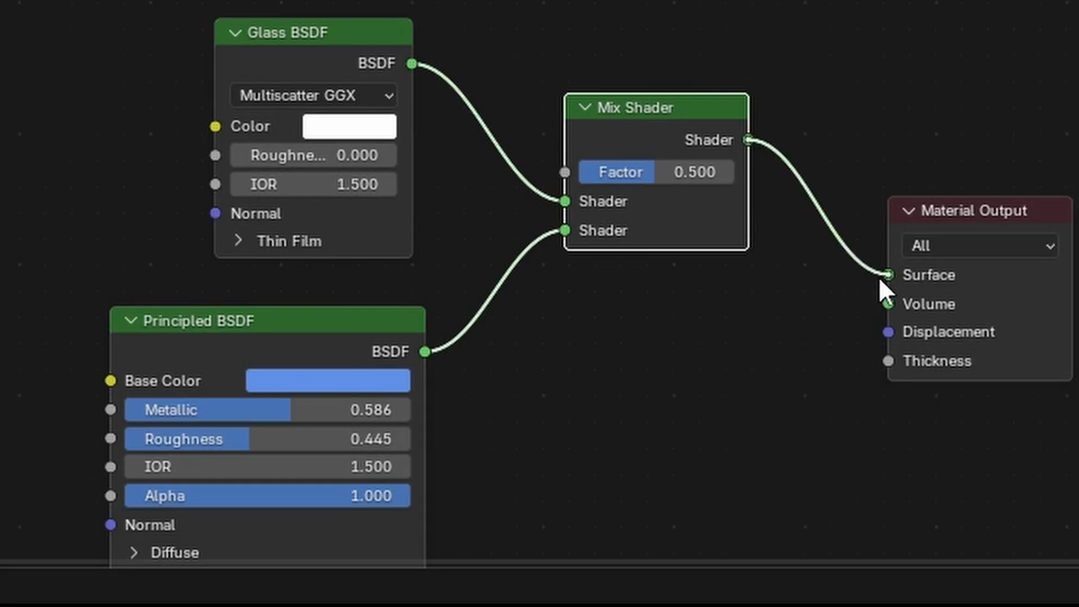
Set the Blue Bulb material's Mix Shader Factor to 0.408 while checking the blue bulbs up close.
{"action": "scroll", "coordinate": [518, 235], "scroll_direction": "up", "scroll_amount": 7}
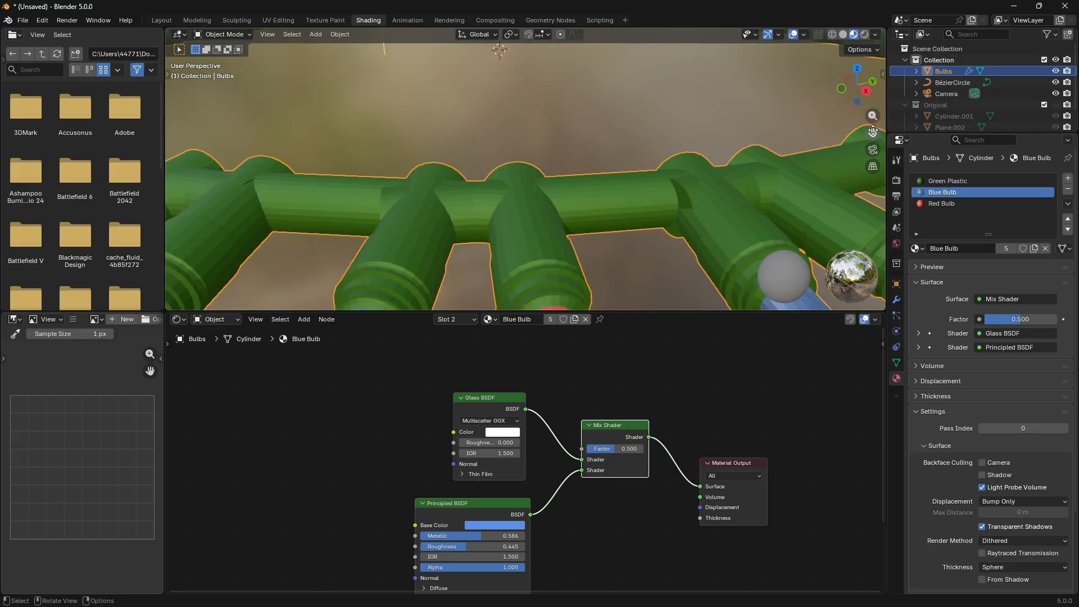
{"action": "left_click_drag", "start_coordinate": [873, 131], "coordinate": [791, 149]}
{"action": "scroll", "coordinate": [615, 209], "scroll_direction": "down", "scroll_amount": 5}
{"action": "scroll", "coordinate": [613, 207], "scroll_direction": "up", "scroll_amount": 6}
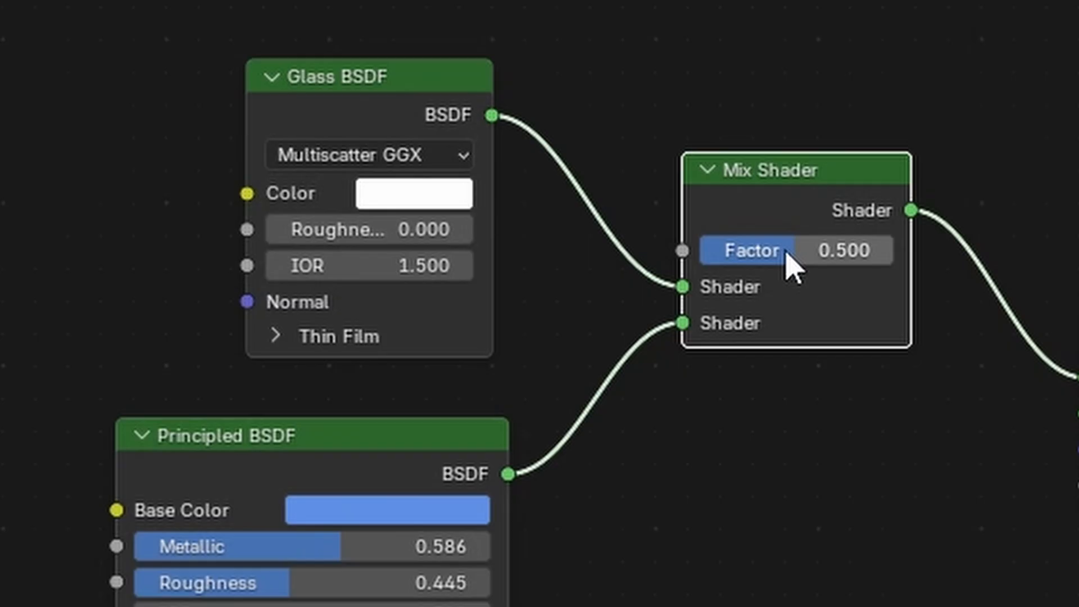
{"action": "left_click_drag", "start_coordinate": [612, 449], "coordinate": [643, 449]}
{"action": "mouse_move", "coordinate": [891, 250]}
{"action": "left_mouse_down"}
{"action": "mouse_move", "coordinate": [725, 250]}
{"action": "mouse_move", "coordinate": [893, 251]}
{"action": "left_mouse_up"}
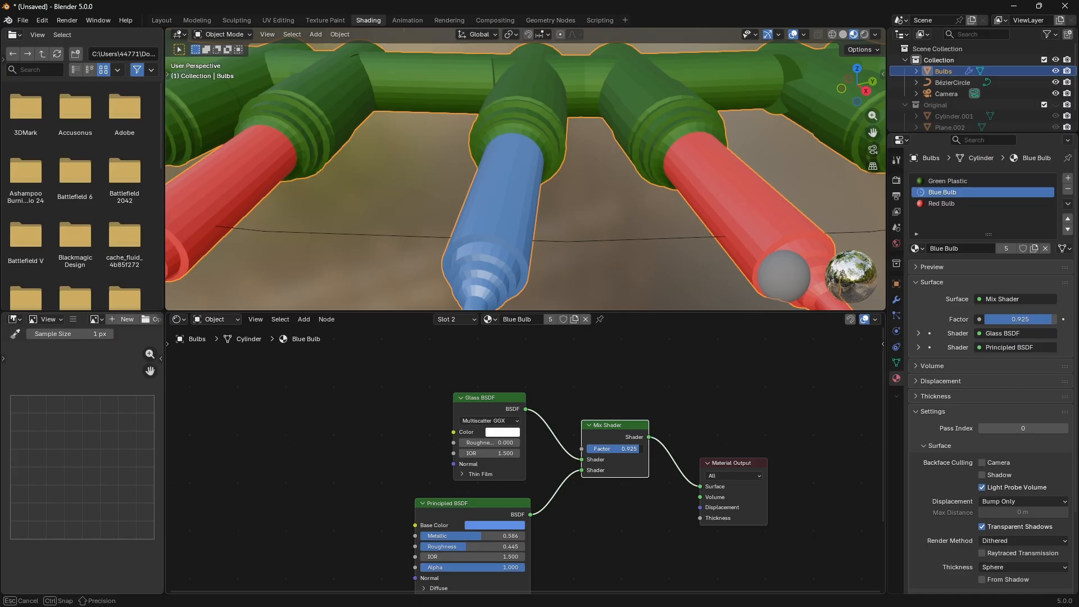
{"action": "left_click_drag", "start_coordinate": [636, 448], "coordinate": [609, 449]}
Select the Red Bulb material slot and set its Principled BSDF Metallic to 0.373 and Roughness to 0.209.
{"action": "scroll", "coordinate": [578, 204], "scroll_direction": "down", "scroll_amount": 10}
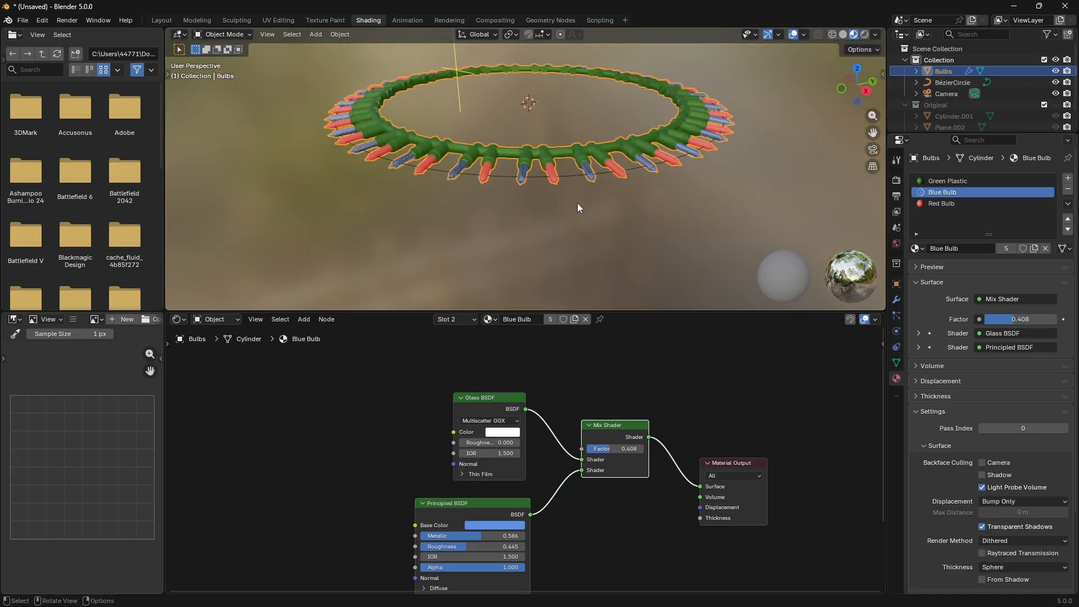
{"action": "scroll", "coordinate": [560, 197], "scroll_direction": "up", "scroll_amount": 4}
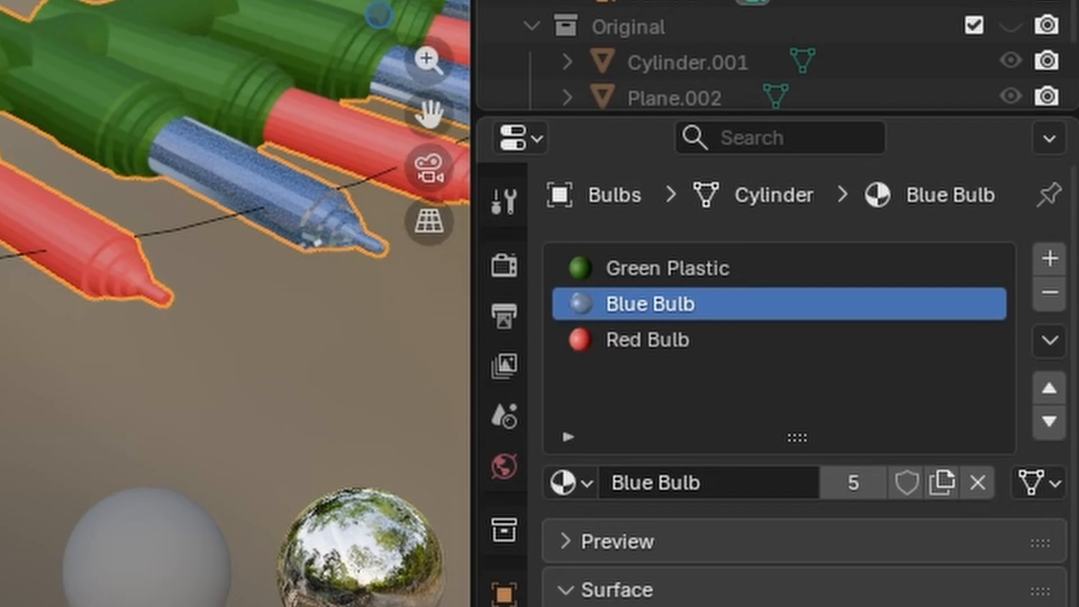
{"action": "left_click", "coordinate": [678, 344]}
{"action": "left_click_drag", "start_coordinate": [345, 290], "coordinate": [394, 291]}
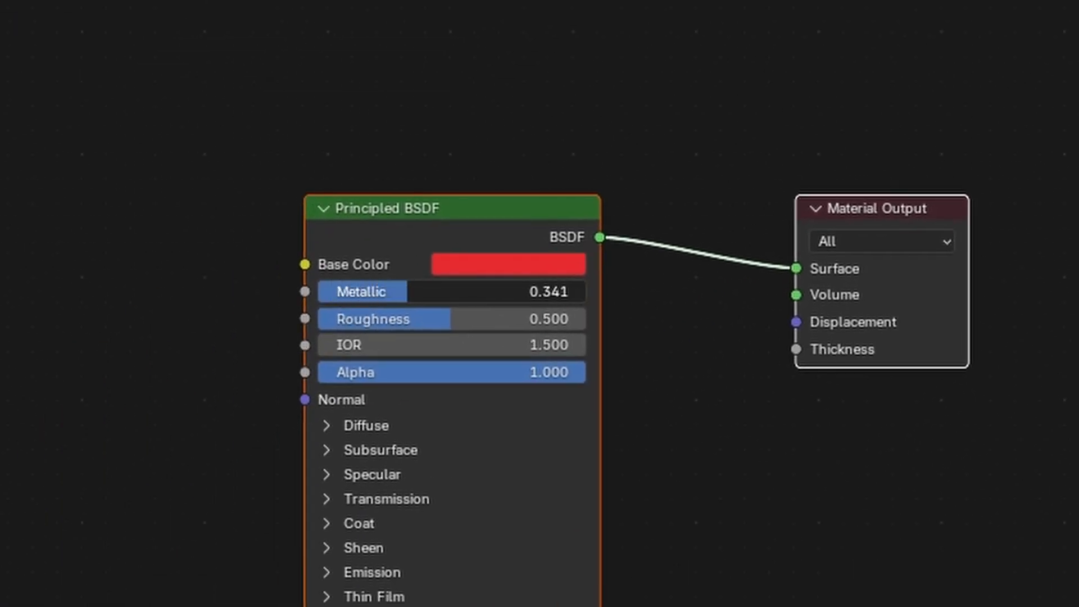
{"action": "left_click_drag", "start_coordinate": [393, 291], "coordinate": [398, 291]}
{"action": "left_click_drag", "start_coordinate": [399, 291], "coordinate": [408, 291]}
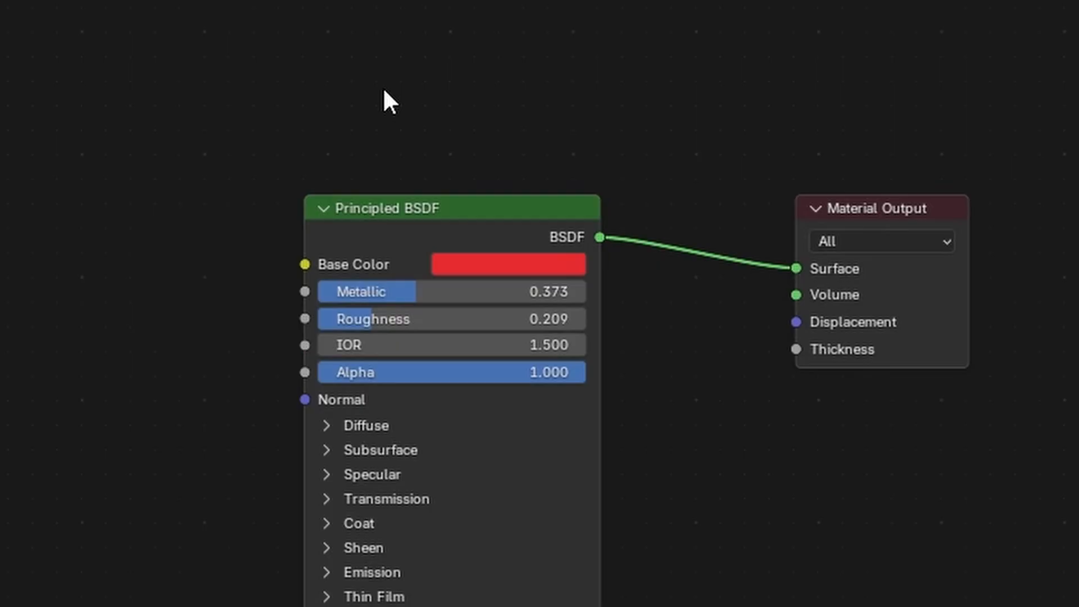
Add a Glass BSDF node above Red Bulb's Principled BSDF and move the Material Output farther away for space.
{"action": "key", "text": "shift+a"}
{"action": "left_click", "coordinate": [384, 89]}
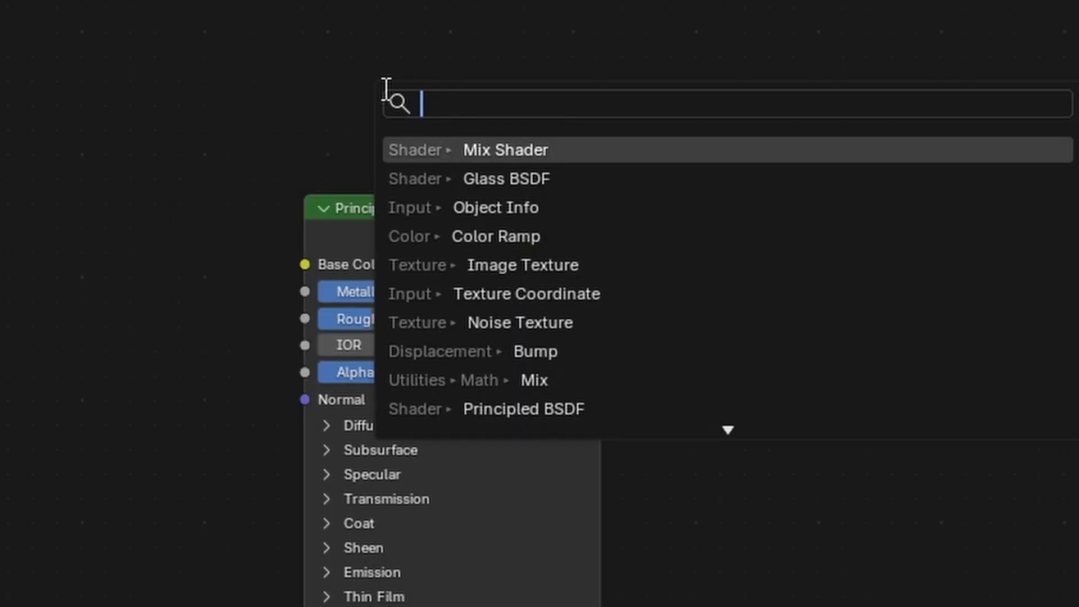
{"action": "left_click", "coordinate": [605, 172]}
{"action": "left_click", "coordinate": [393, 135]}
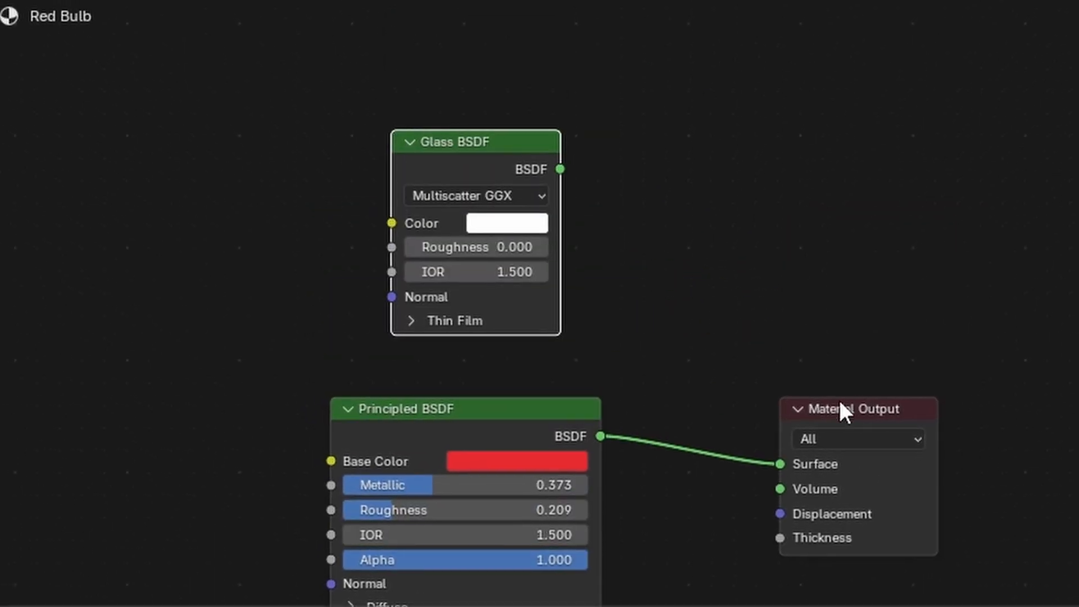
{"action": "left_click_drag", "start_coordinate": [775, 410], "coordinate": [981, 387]}
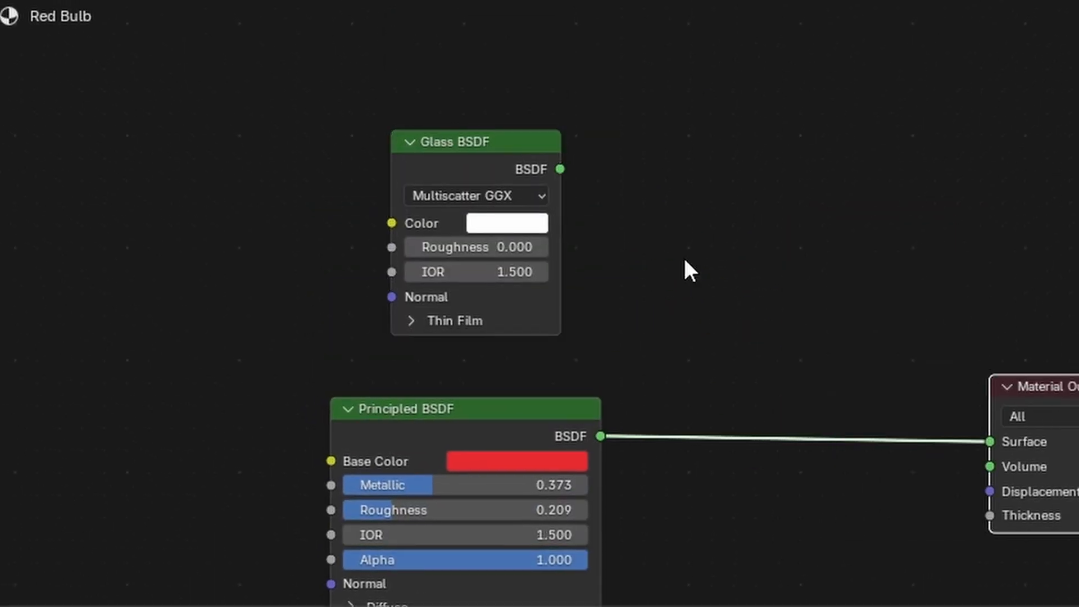
Add a Mix Shader node between the Red Bulb material's Glass BSDF and Material Output nodes.
{"action": "key", "text": "shift+a"}
{"action": "left_click", "coordinate": [812, 241]}
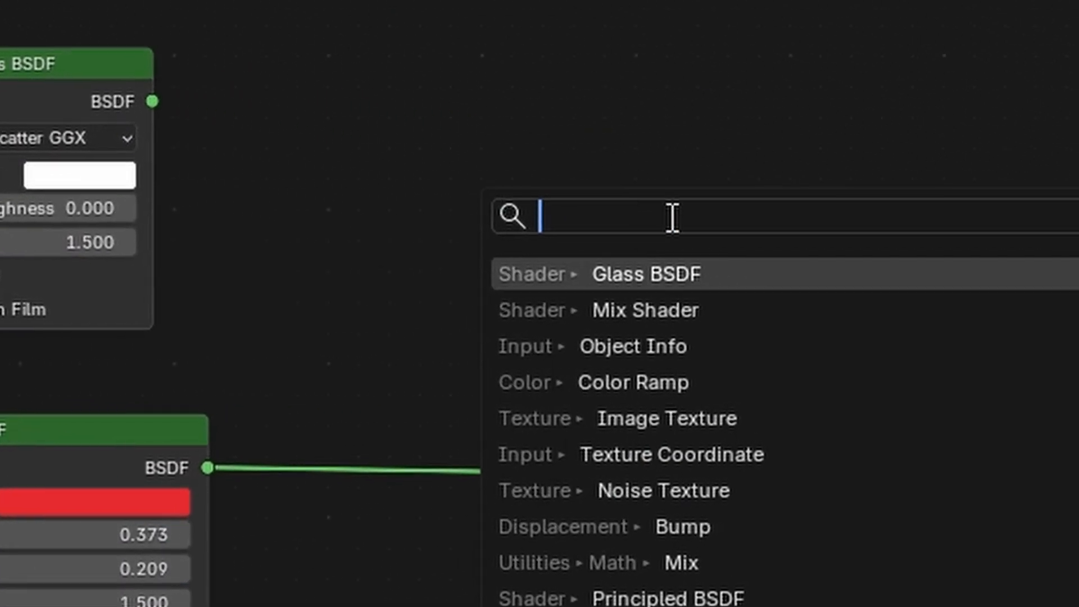
{"action": "left_click", "coordinate": [747, 298]}
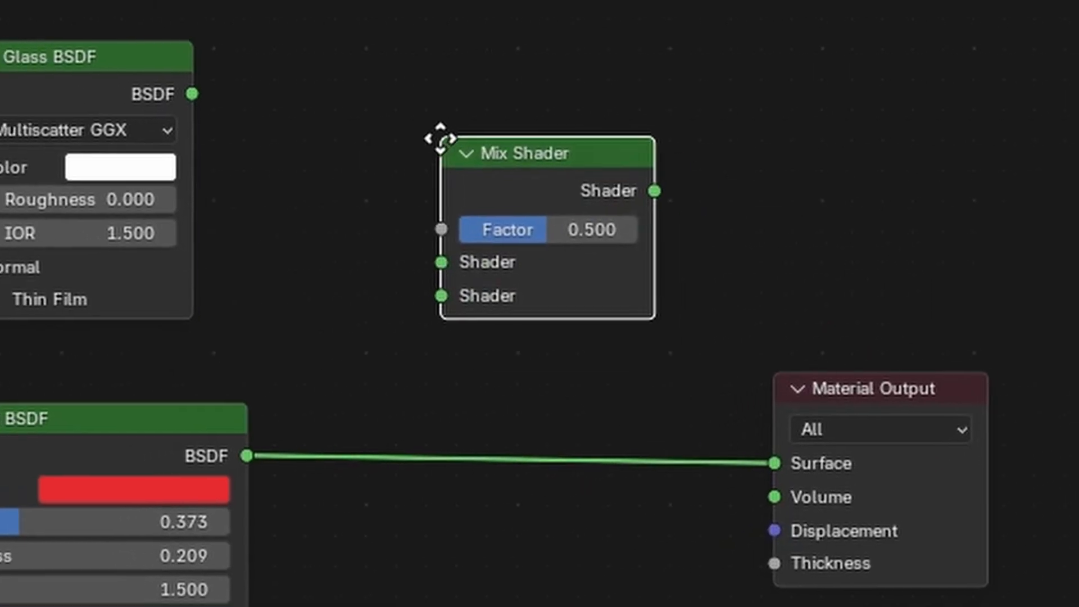
{"action": "left_click", "coordinate": [440, 137]}
Connect Red Bulb's Glass BSDF and Principled BSDF to the Mix Shader's first and second inputs, and its output to the Material Output's Surface.
{"action": "left_click_drag", "start_coordinate": [191, 94], "coordinate": [441, 262]}
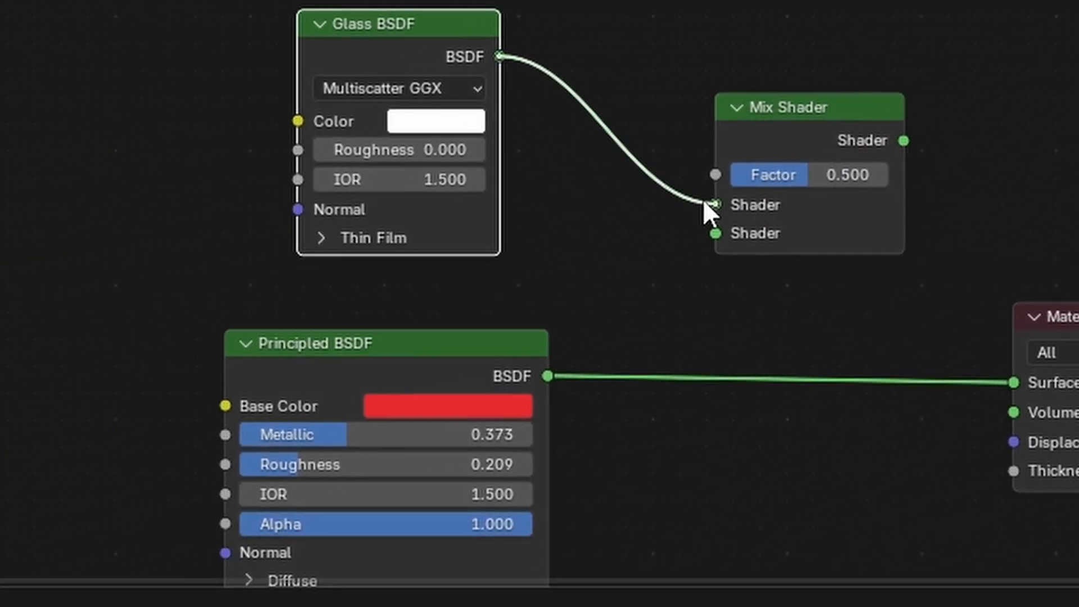
{"action": "left_click_drag", "start_coordinate": [1007, 376], "coordinate": [718, 234]}
{"action": "left_click_drag", "start_coordinate": [808, 115], "coordinate": [770, 207]}
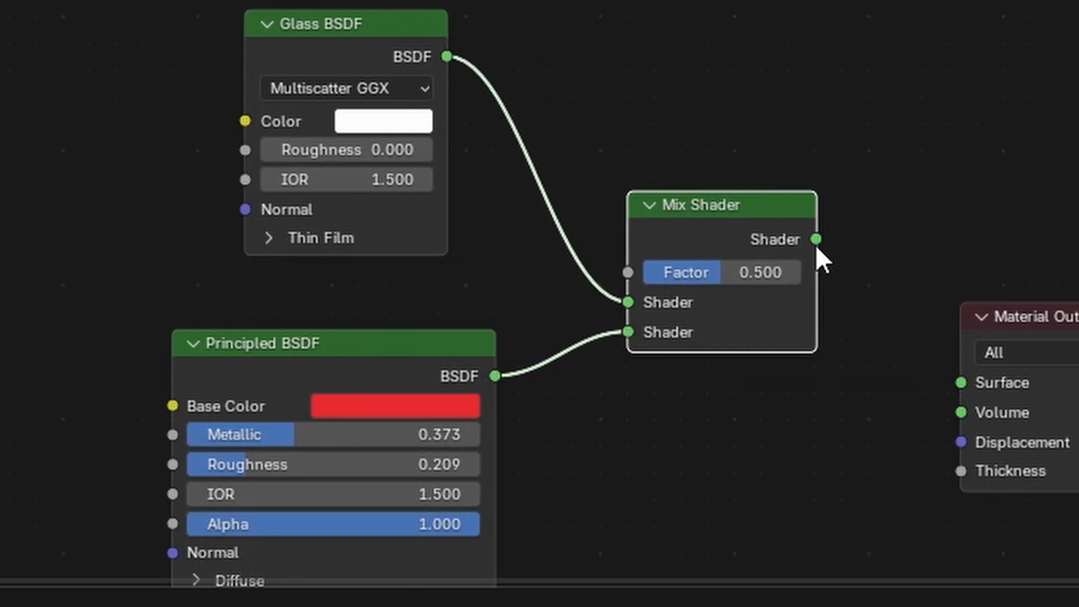
{"action": "left_click_drag", "start_coordinate": [869, 239], "coordinate": [1001, 390]}
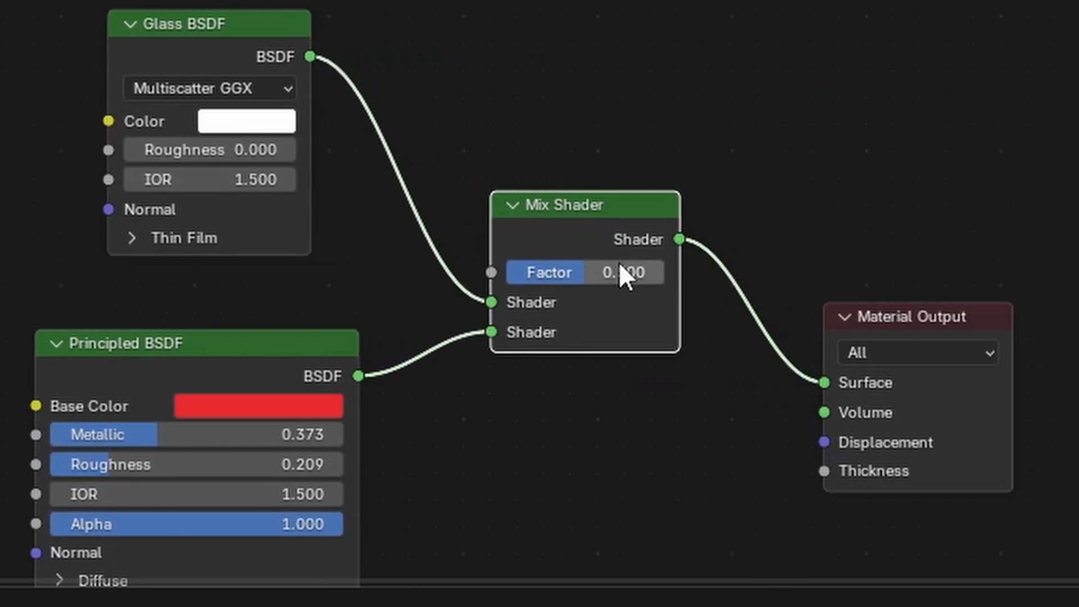
Set the Red Bulb material's Mix Shader Factor to 0.4.
{"action": "left_click", "coordinate": [620, 273]}
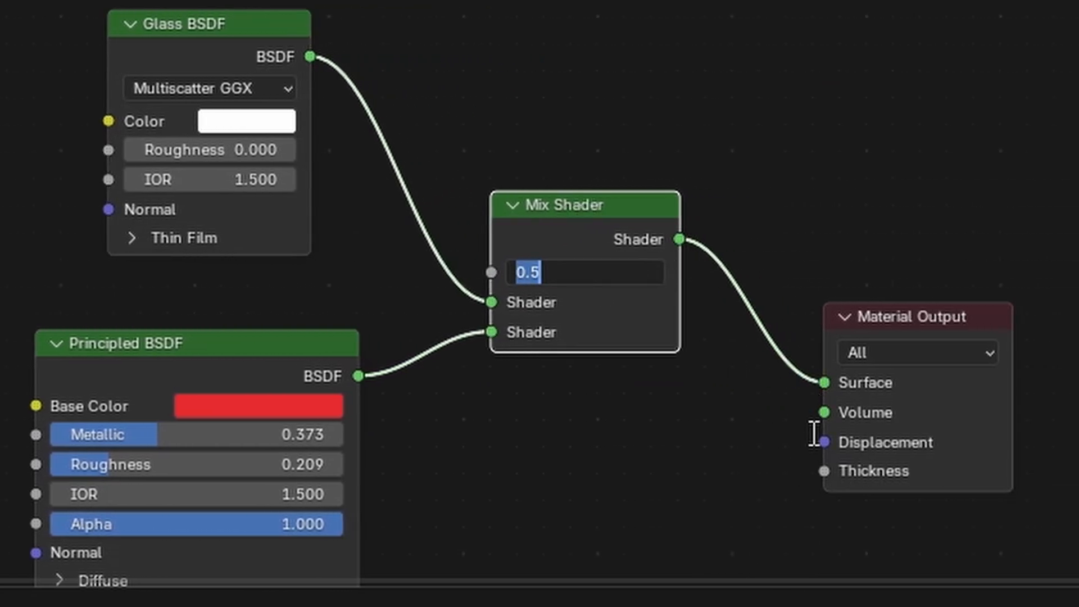
{"action": "type", "text": "0.4"}
{"action": "key", "text": "Return"}
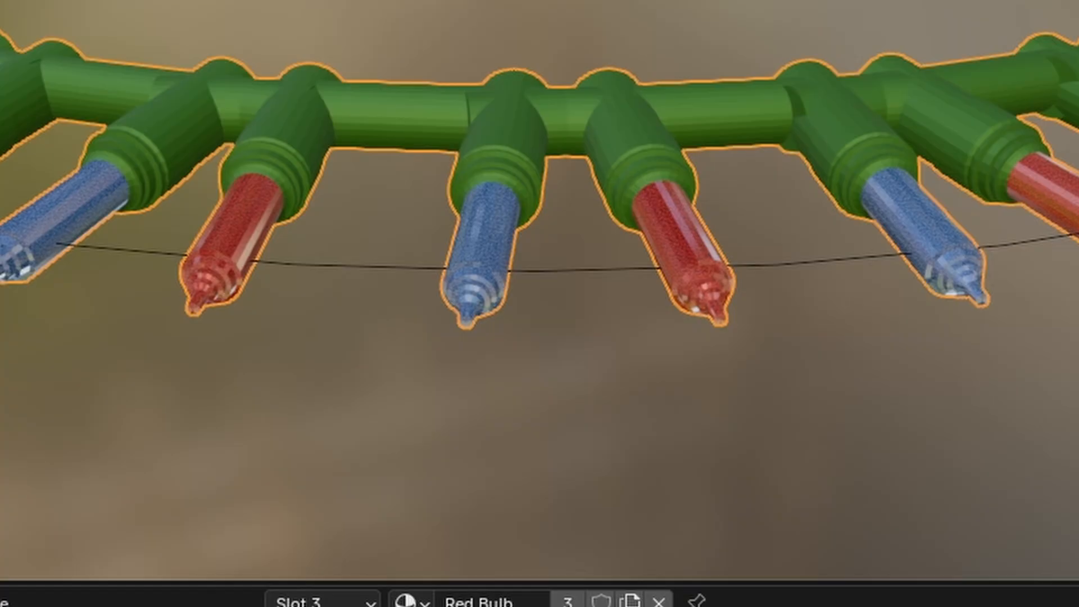
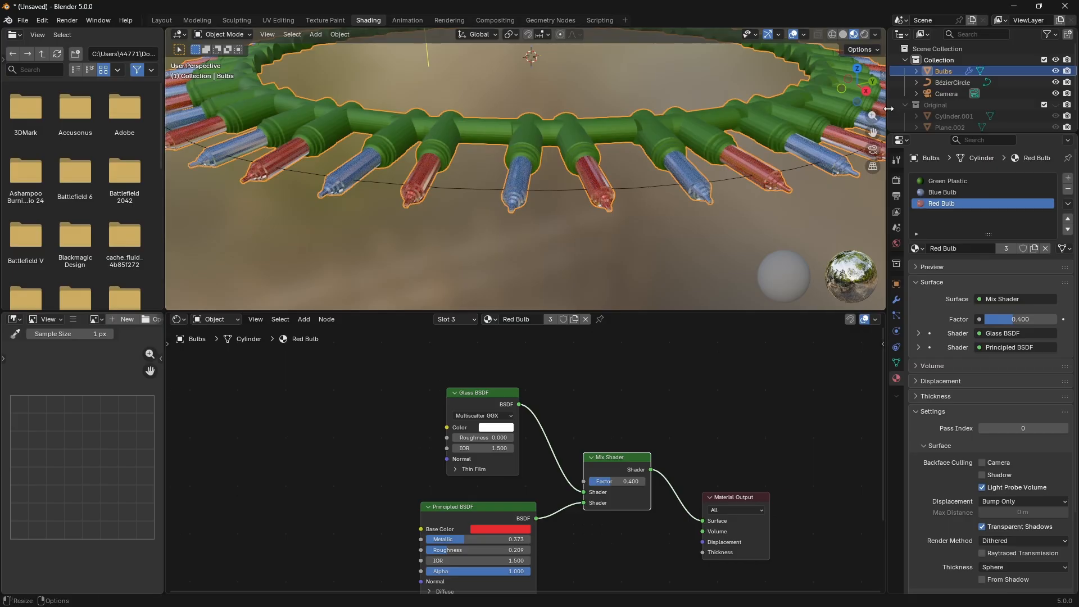
Switch to the Layout workspace and, in top view, add a plane mesh at the centre of the light ring.
{"action": "left_click", "coordinate": [159, 21]}
{"action": "scroll", "coordinate": [401, 198], "scroll_direction": "down", "scroll_amount": 5}
{"action": "scroll", "coordinate": [401, 198], "scroll_direction": "up", "scroll_amount": 3}
{"action": "left_click_drag", "start_coordinate": [687, 95], "coordinate": [697, 90]}
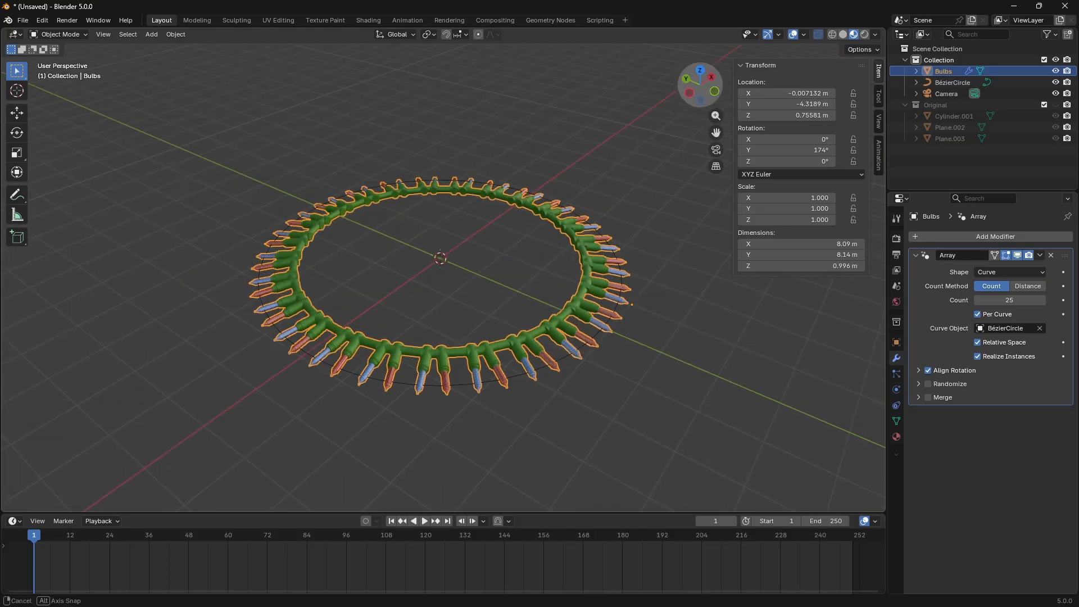
{"action": "key", "text": "KP_7"}
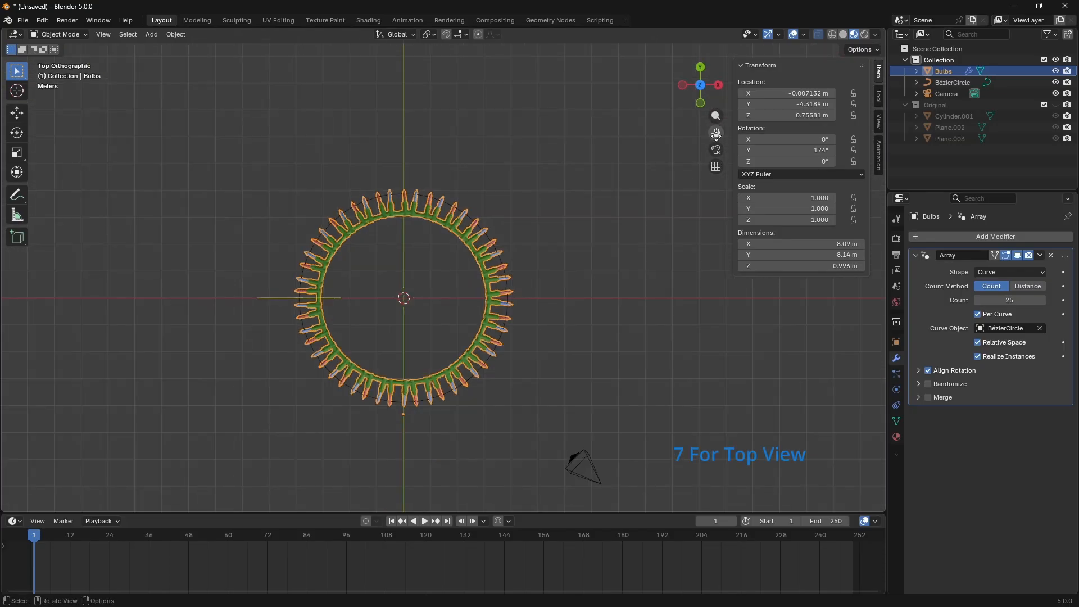
{"action": "left_click_drag", "start_coordinate": [716, 134], "coordinate": [794, 111]}
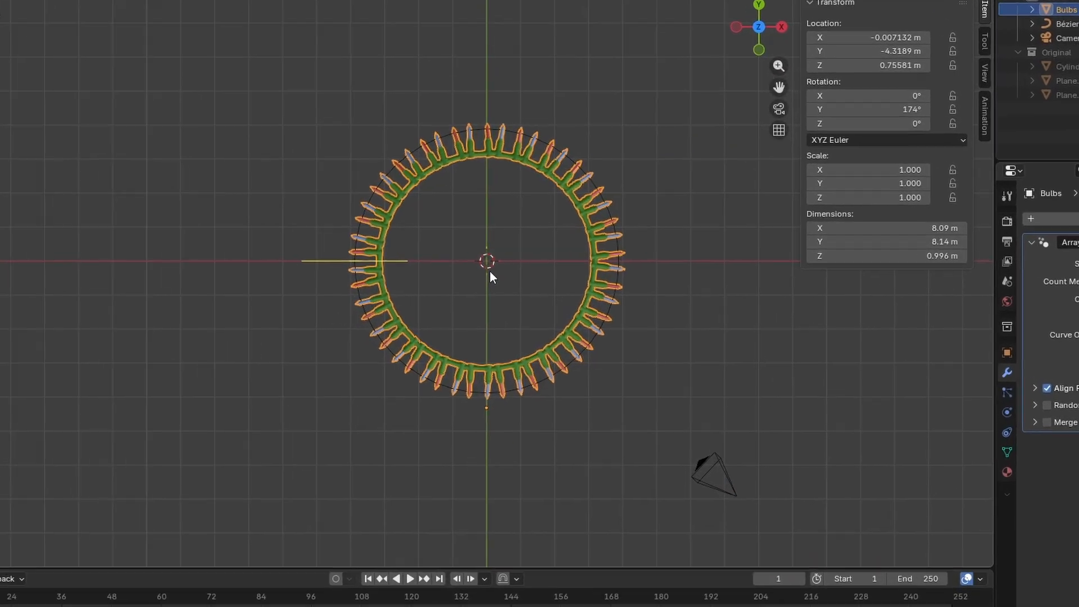
{"action": "key", "text": "shift+a"}
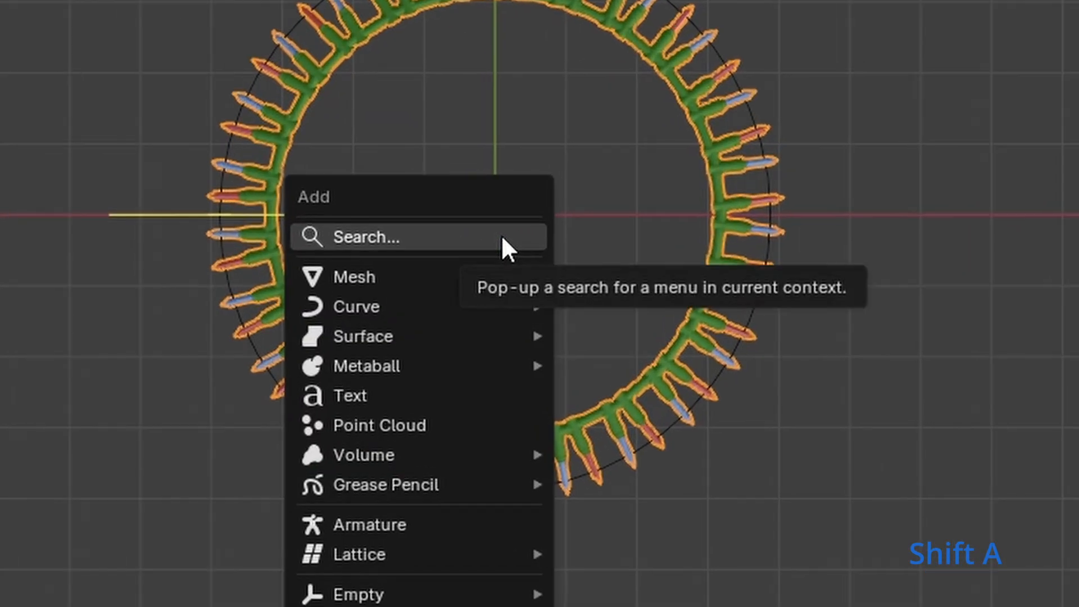
{"action": "mouse_move", "coordinate": [472, 281]}
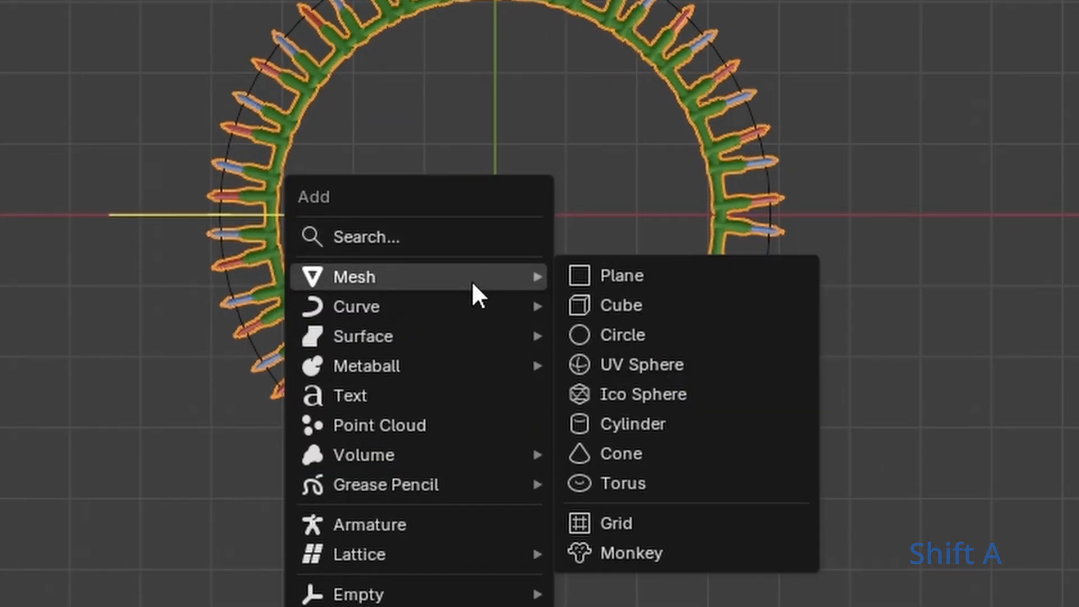
{"action": "left_click", "coordinate": [692, 275]}
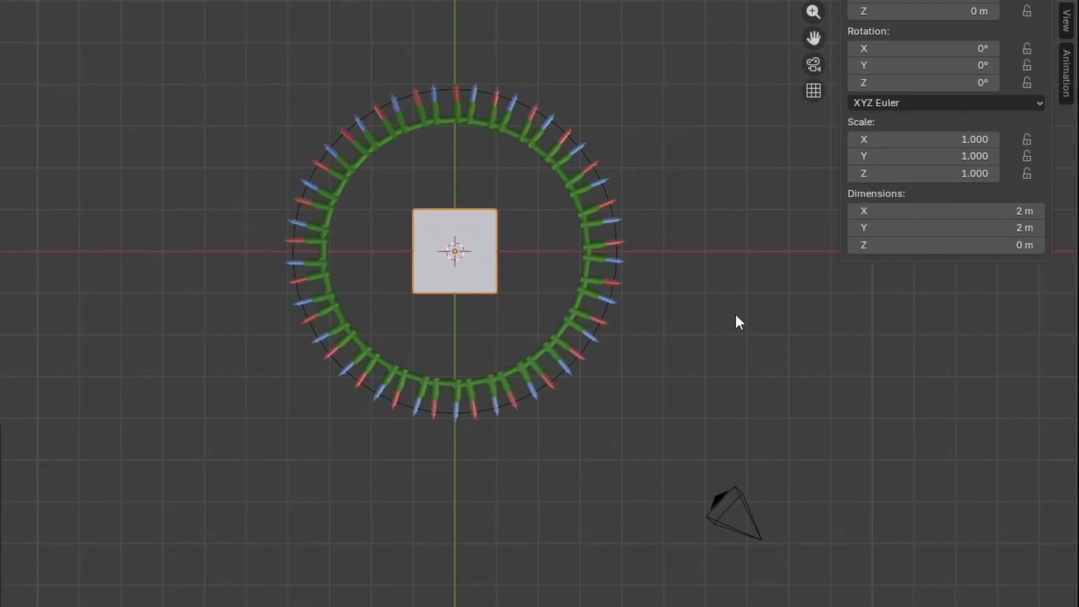
Enlarge the plane freehand by about 1.426 and scale it again by a factor of 15.
{"action": "key", "text": "s"}
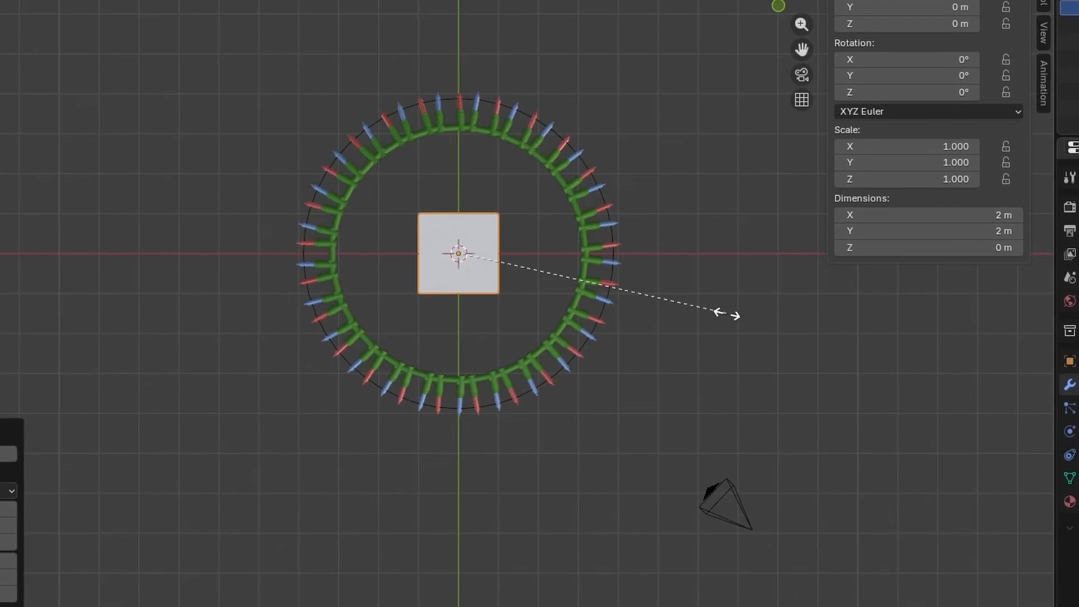
{"action": "left_click", "coordinate": [739, 338]}
{"action": "type", "text": "s"}
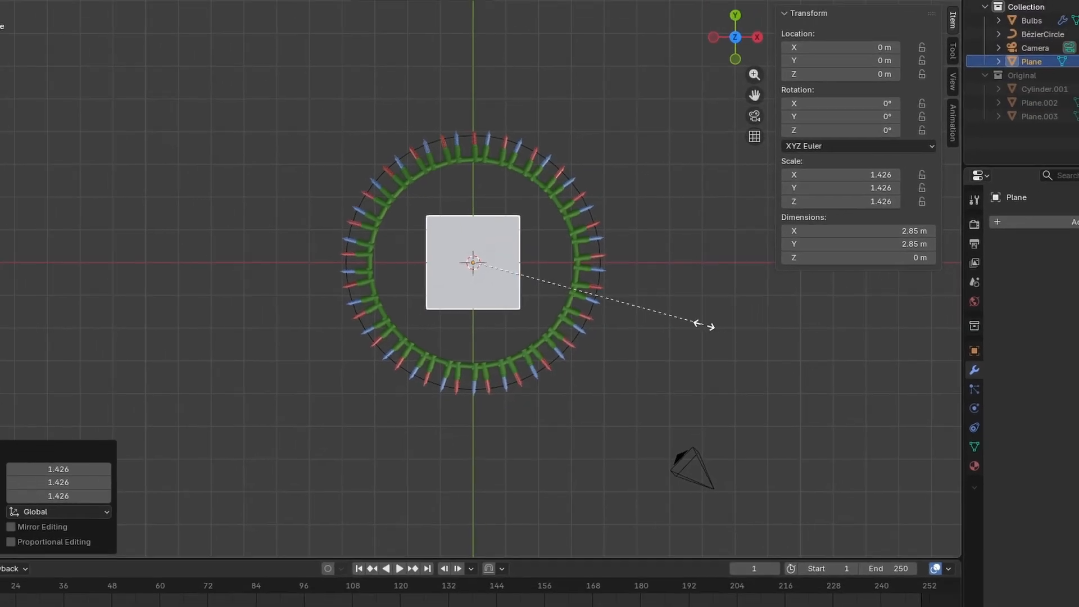
{"action": "type", "text": "15"}
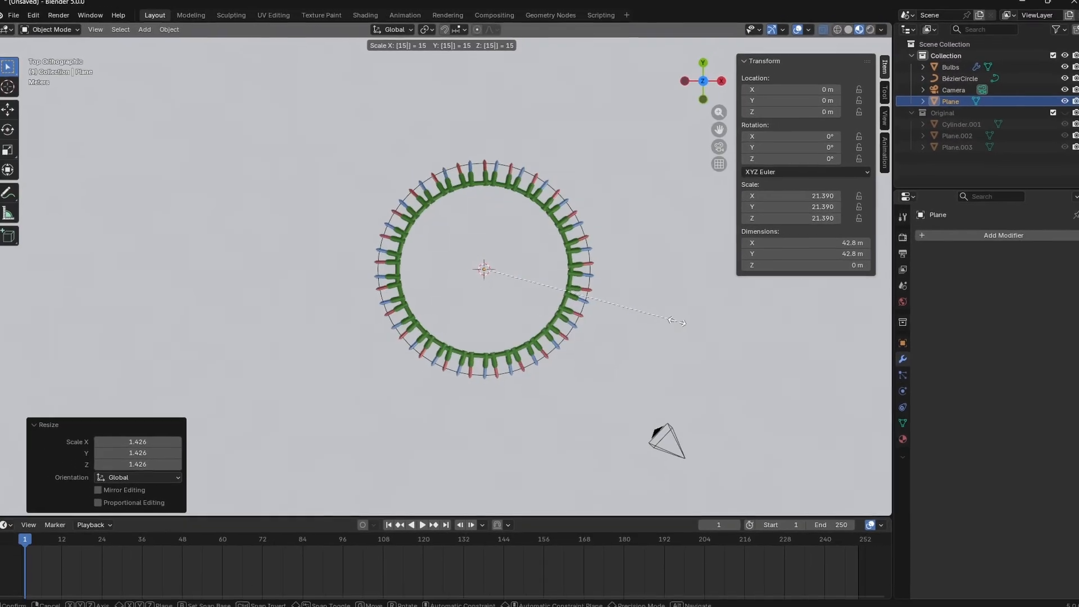
{"action": "key", "text": "Return"}
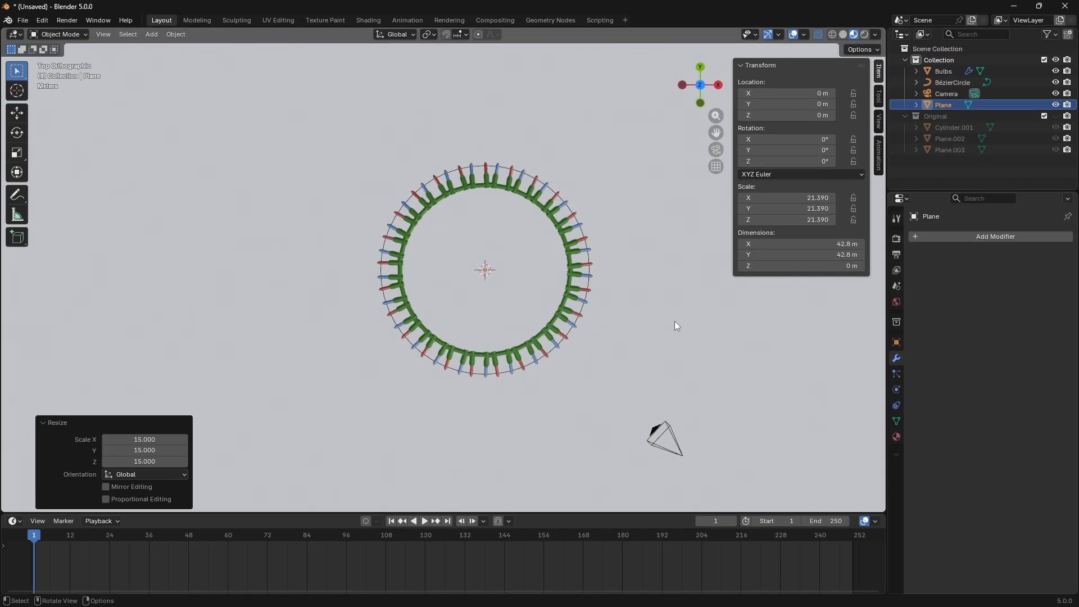
In side view, lower the plane to sit just beneath the bulbs of the light ring.
{"action": "scroll", "coordinate": [635, 255], "scroll_direction": "down", "scroll_amount": 4}
{"action": "scroll", "coordinate": [633, 258], "scroll_direction": "up", "scroll_amount": 3}
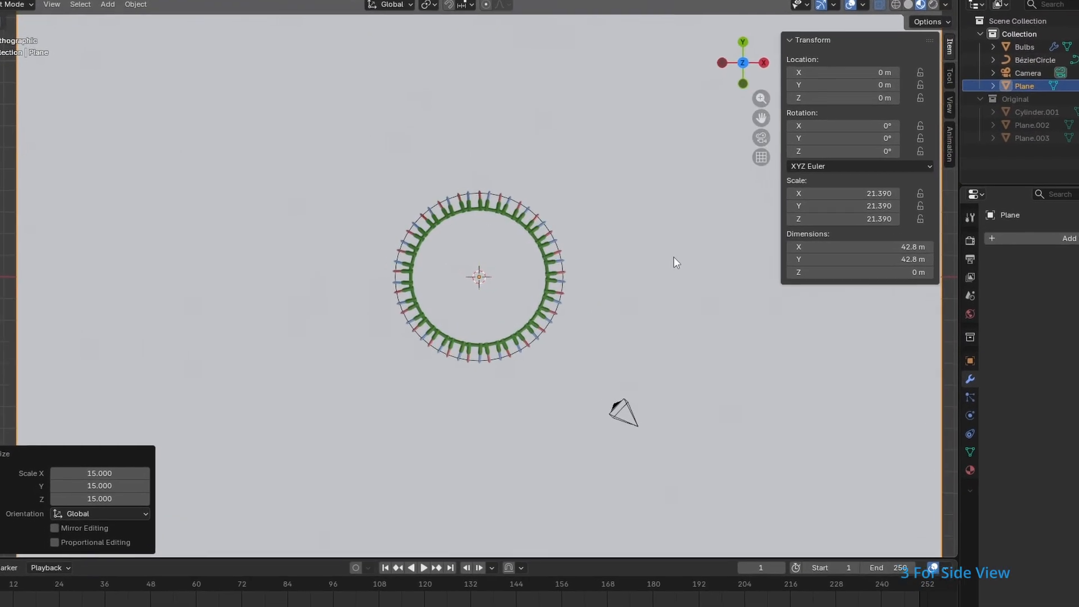
{"action": "key", "text": "KP_3"}
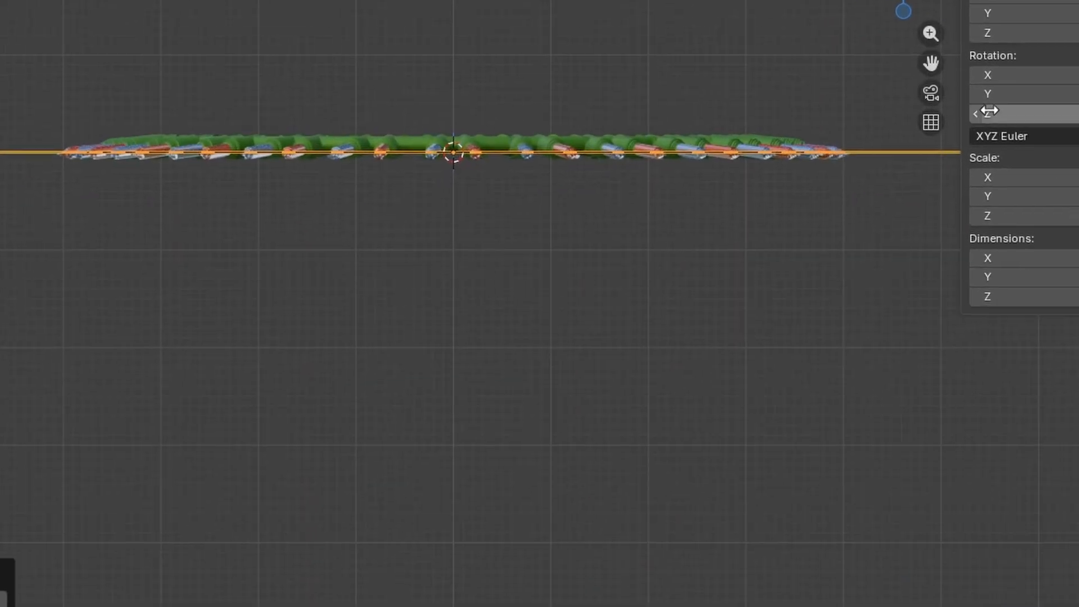
{"action": "left_click_drag", "start_coordinate": [889, 76], "coordinate": [888, 258]}
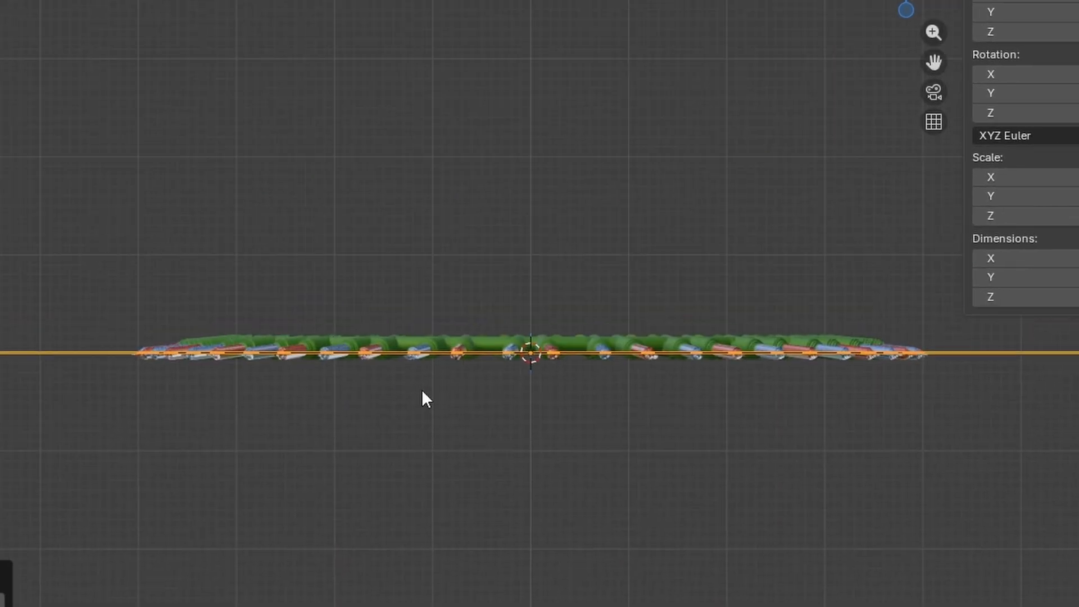
{"action": "scroll", "coordinate": [506, 406], "scroll_direction": "up", "scroll_amount": 2}
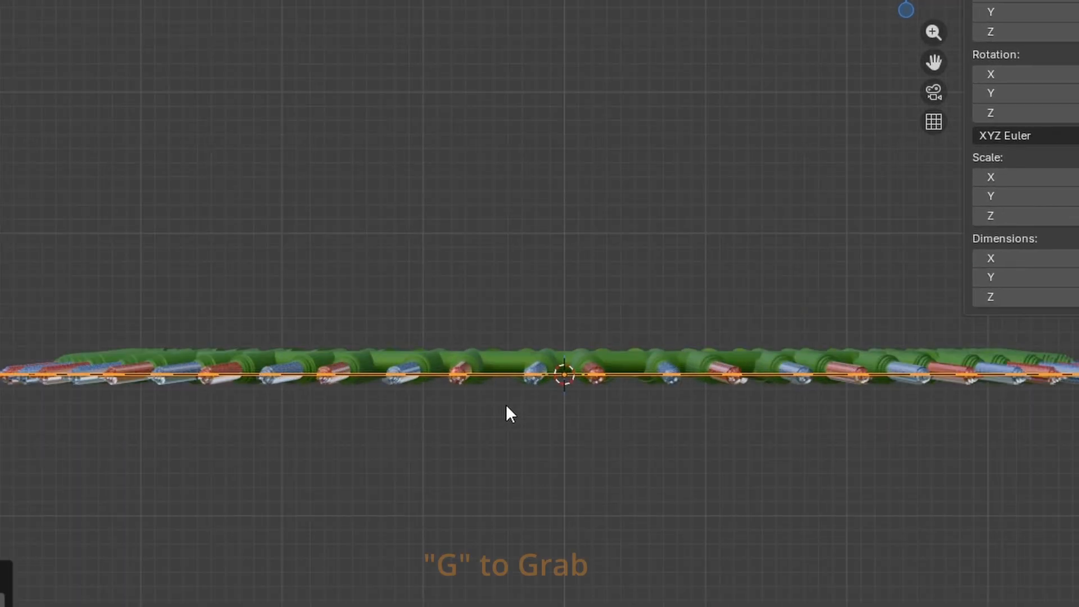
{"action": "key", "text": "g"}
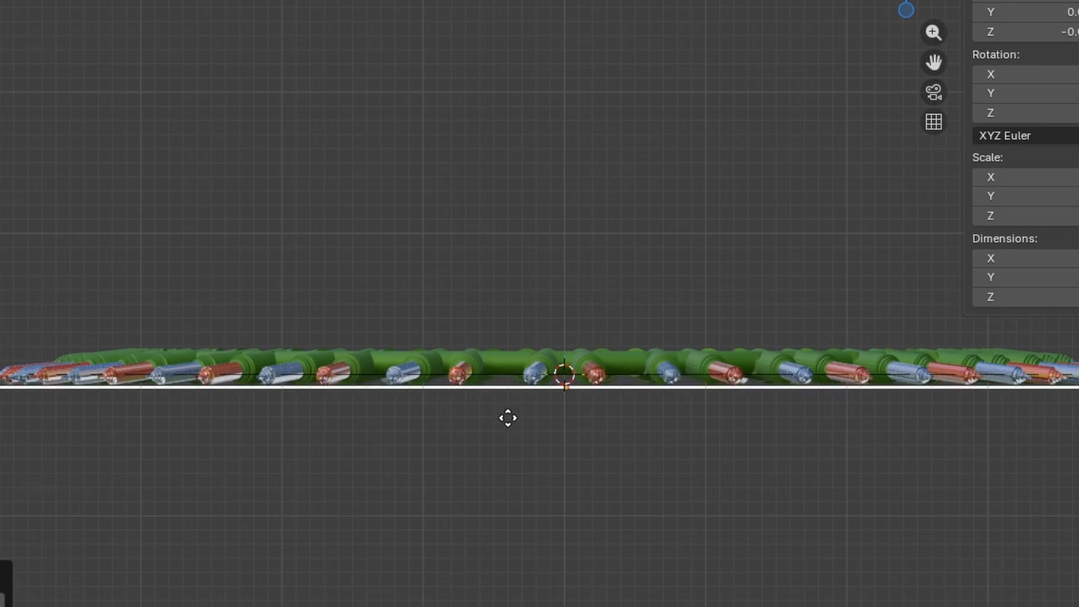
{"action": "left_click", "coordinate": [508, 424]}
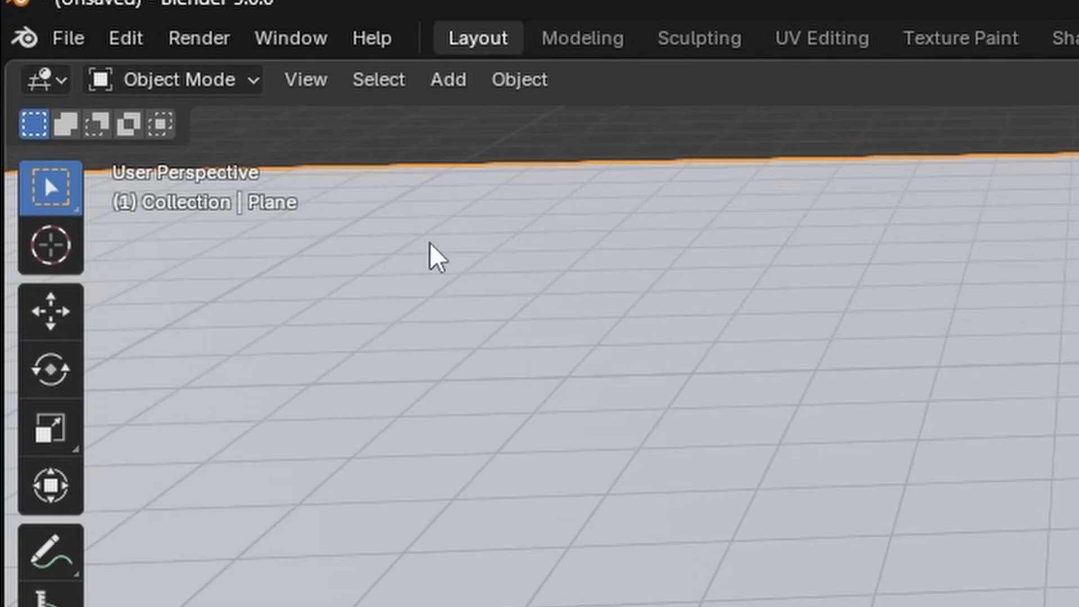
Enter Edit Mode on the plane and select all of its geometry in top view.
{"action": "left_click", "coordinate": [217, 89]}
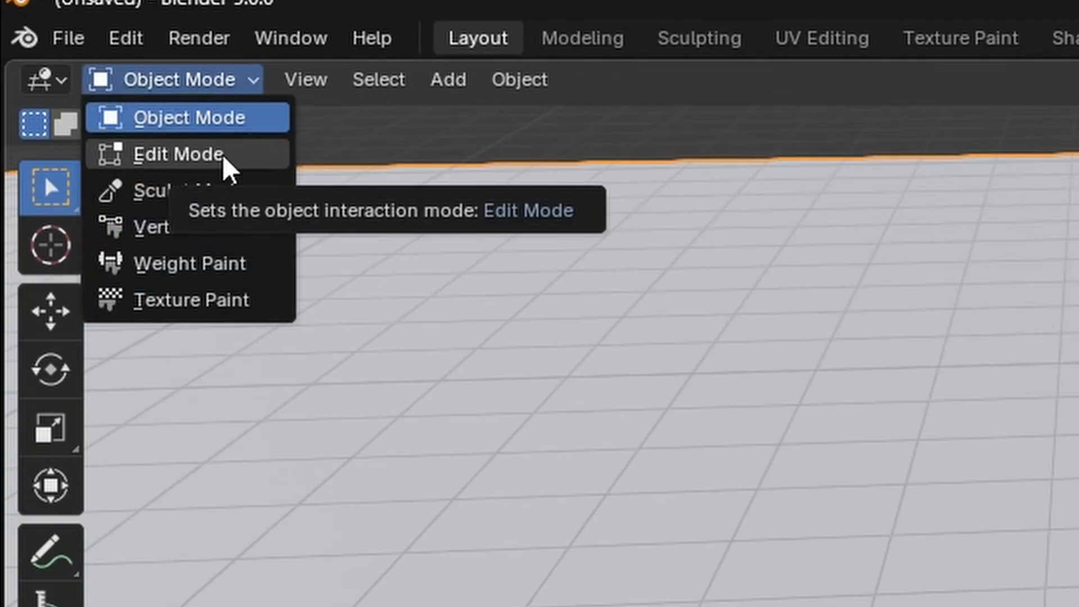
{"action": "left_click", "coordinate": [218, 154]}
{"action": "key", "text": "KP_7"}
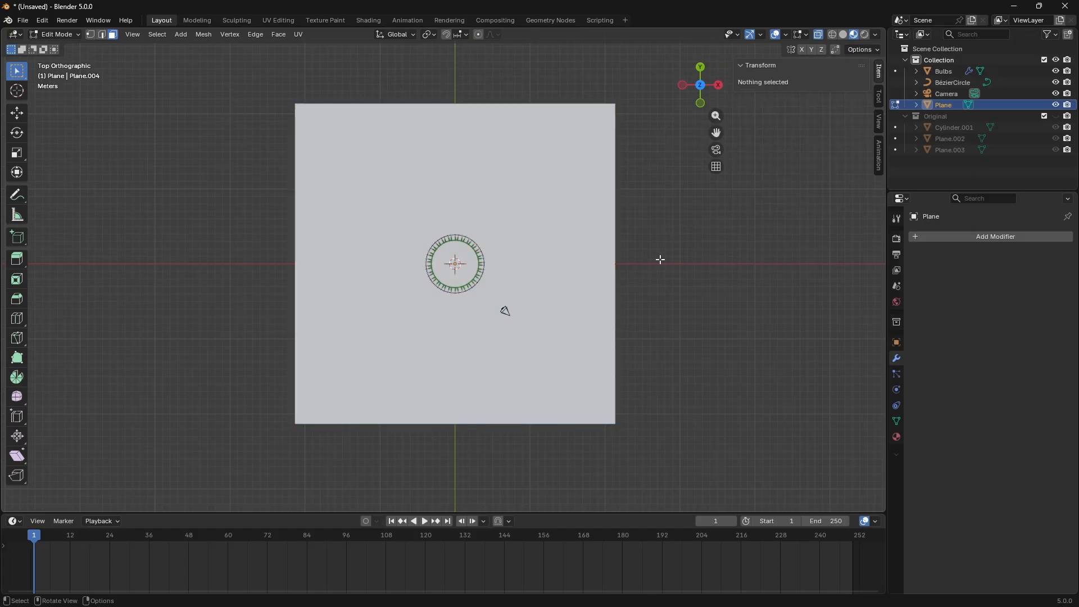
{"action": "key", "text": "a"}
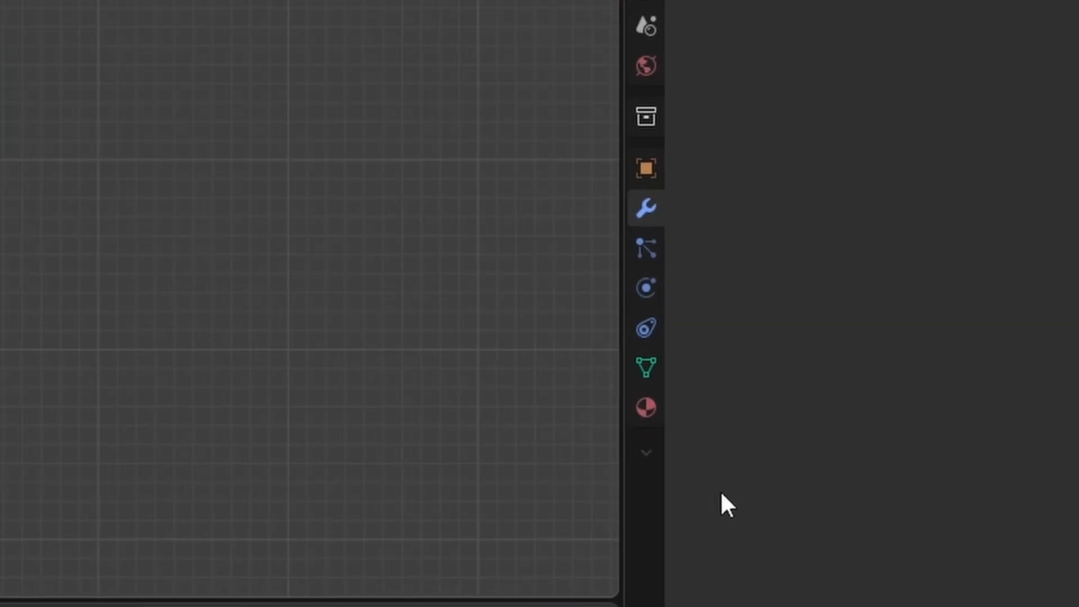
Create a new material on the plane and name it floor.
{"action": "left_click", "coordinate": [600, 402]}
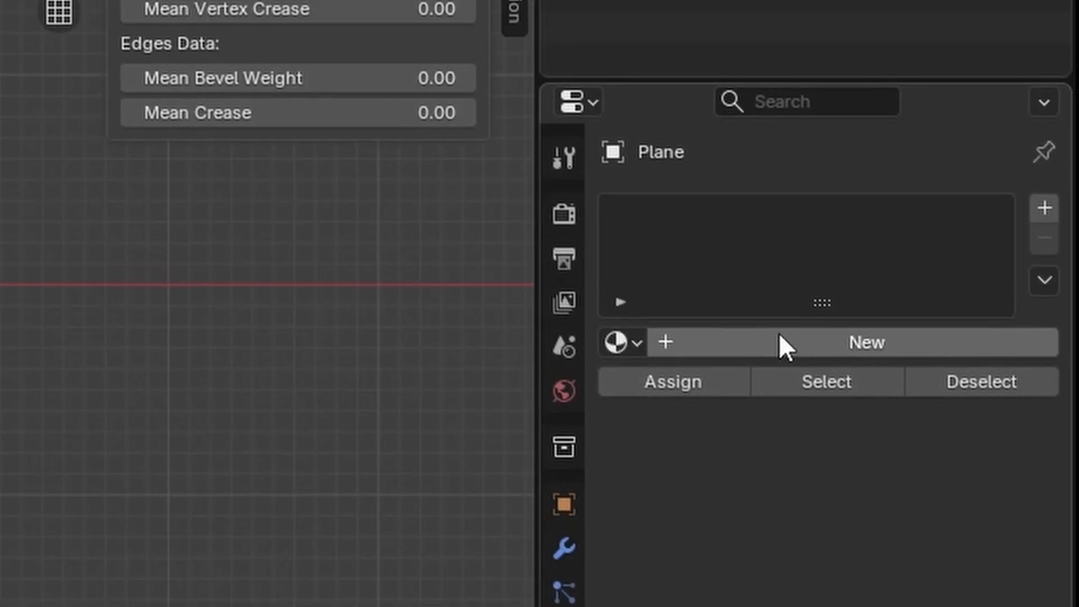
{"action": "left_click", "coordinate": [782, 338]}
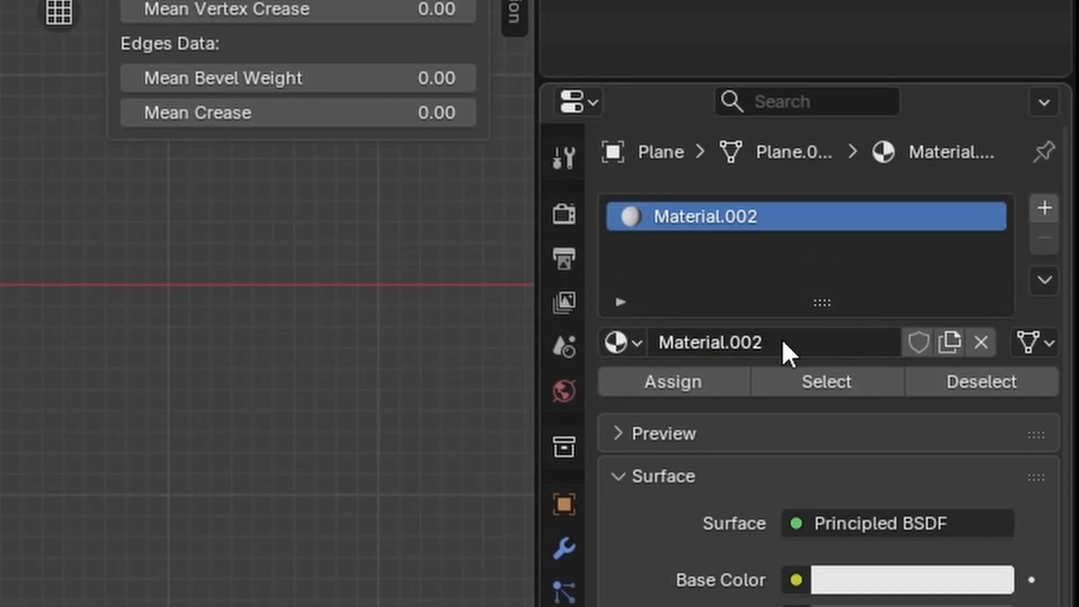
{"action": "left_click", "coordinate": [778, 343]}
{"action": "type", "text": "floor"}
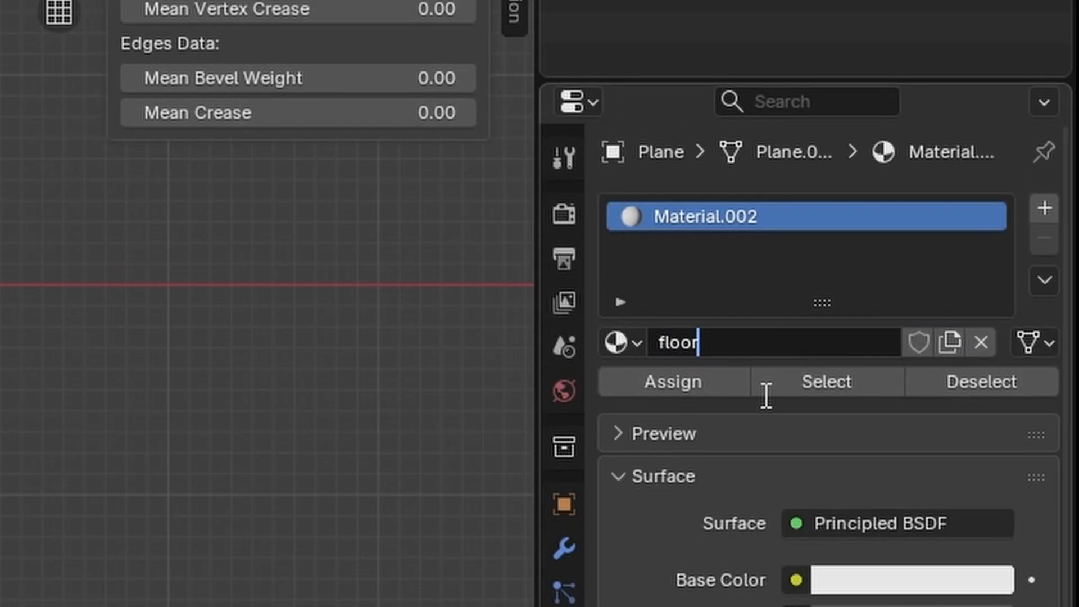
{"action": "key", "text": "Return"}
Set the floor material's Base Color to a dark green and assign the material to the selected plane face.
{"action": "left_click", "coordinate": [918, 591]}
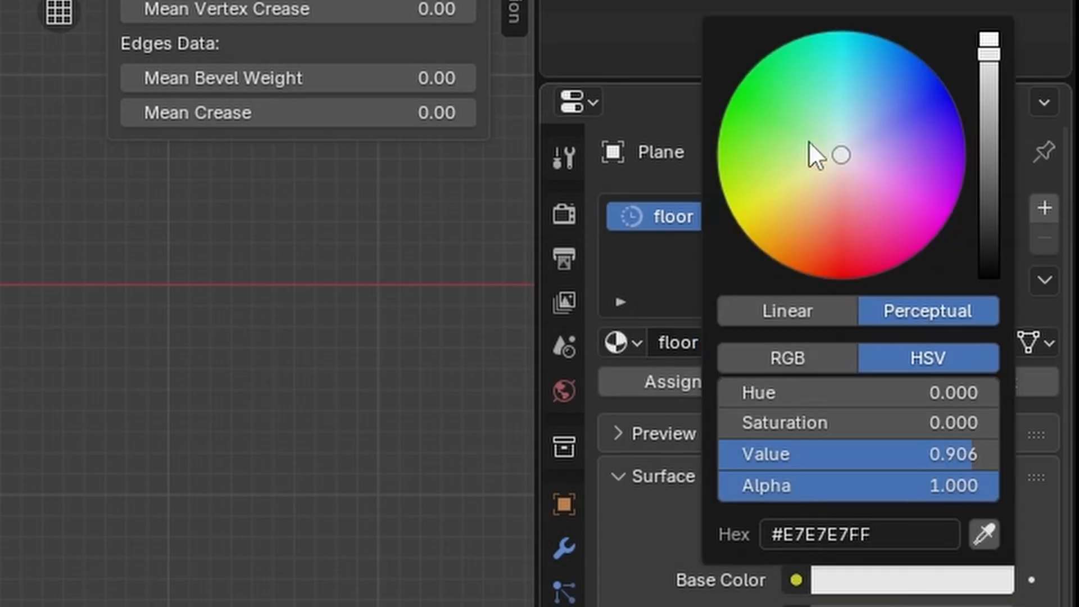
{"action": "left_click_drag", "start_coordinate": [808, 141], "coordinate": [766, 128]}
{"action": "scroll", "coordinate": [765, 128], "scroll_direction": "down", "scroll_amount": 13}
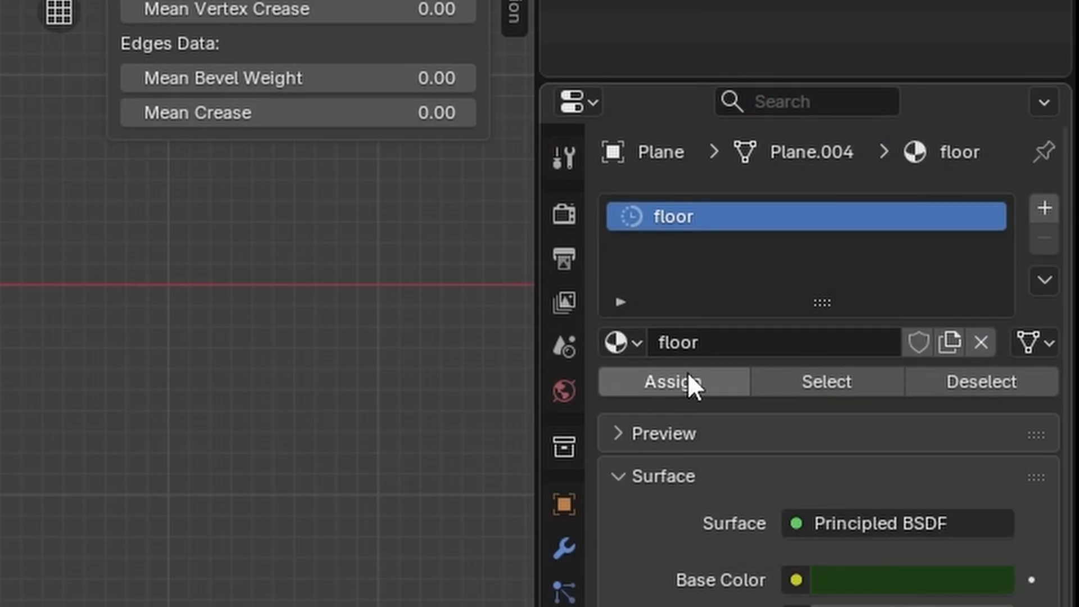
{"action": "left_click", "coordinate": [698, 378]}
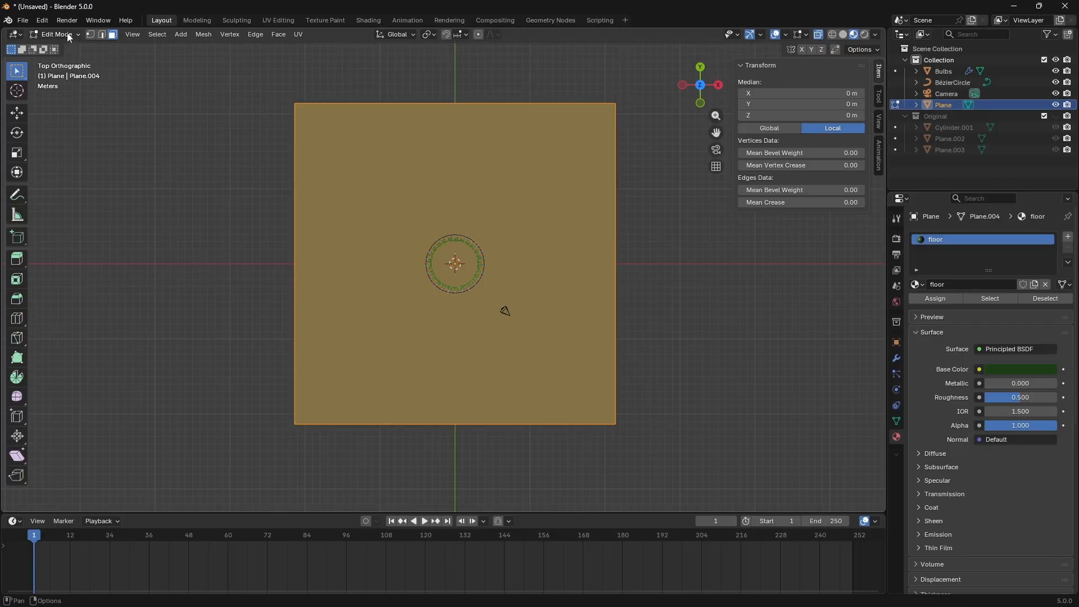
Return the plane to Object Mode and open the floor material's nodes in the Shading workspace.
{"action": "left_click", "coordinate": [68, 37]}
{"action": "left_click", "coordinate": [74, 44]}
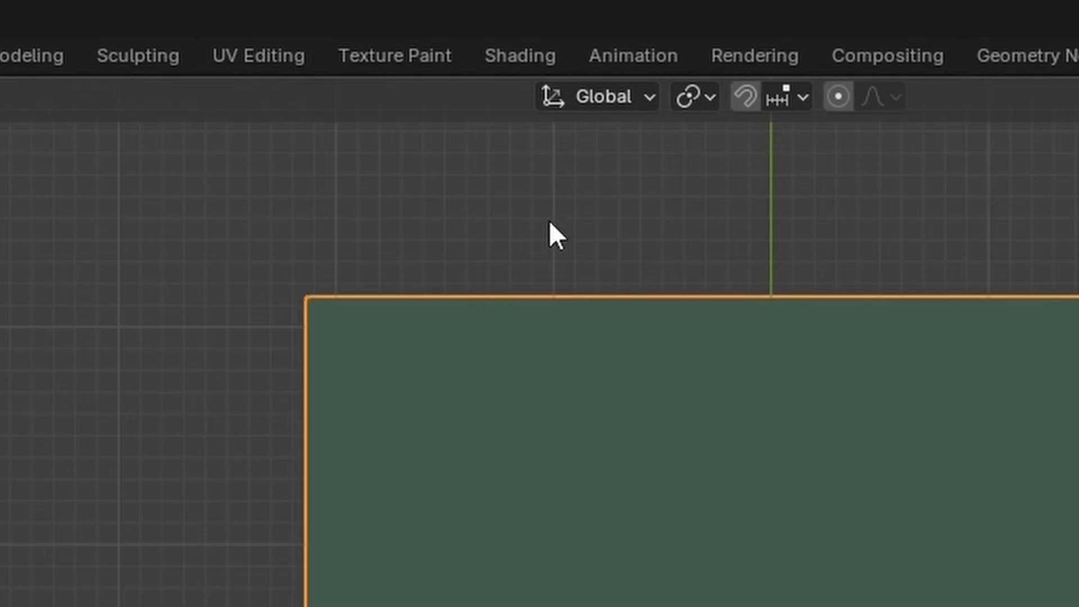
{"action": "left_click", "coordinate": [520, 54]}
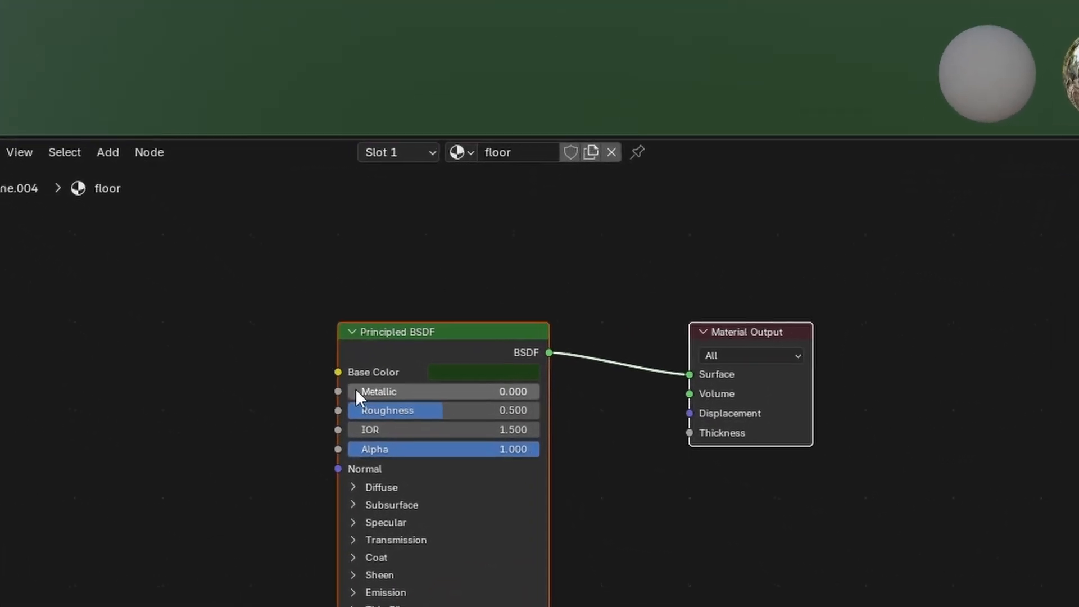
Increase the Metallic value of the floor material's Principled BSDF.
{"action": "left_click_drag", "start_coordinate": [355, 391], "coordinate": [469, 392]}
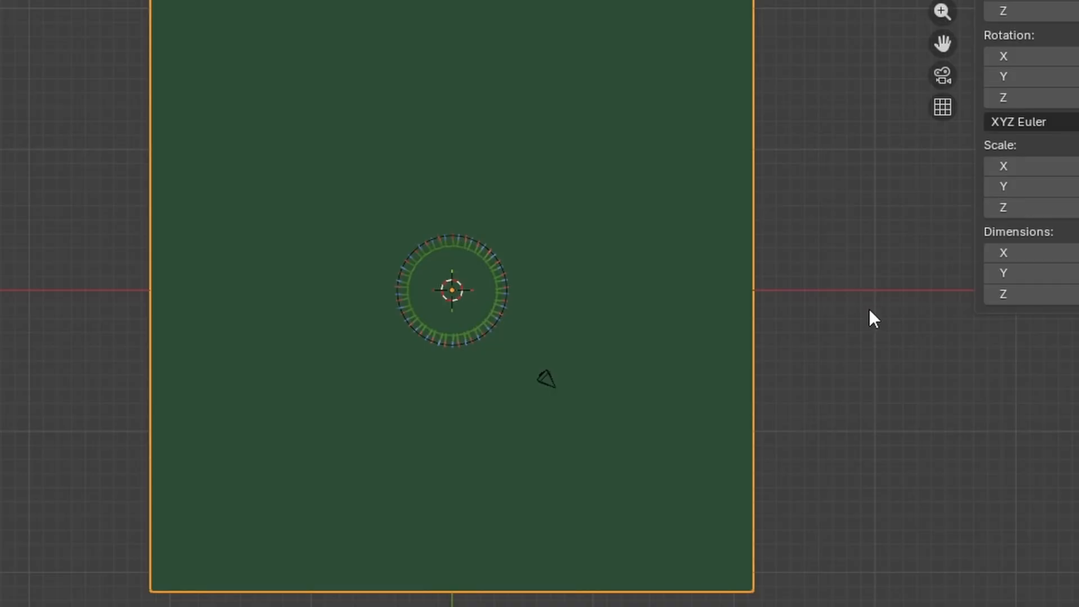
Add an area light at the origin and scale it up to about 8.85 so it covers the light ring.
{"action": "key", "text": "shift+a"}
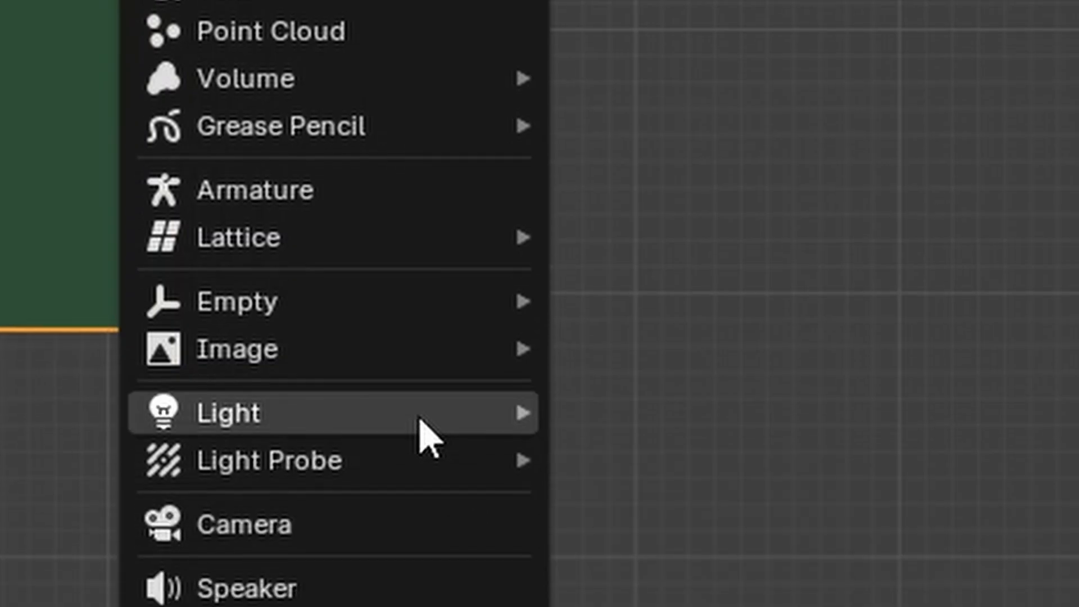
{"action": "mouse_move", "coordinate": [422, 362]}
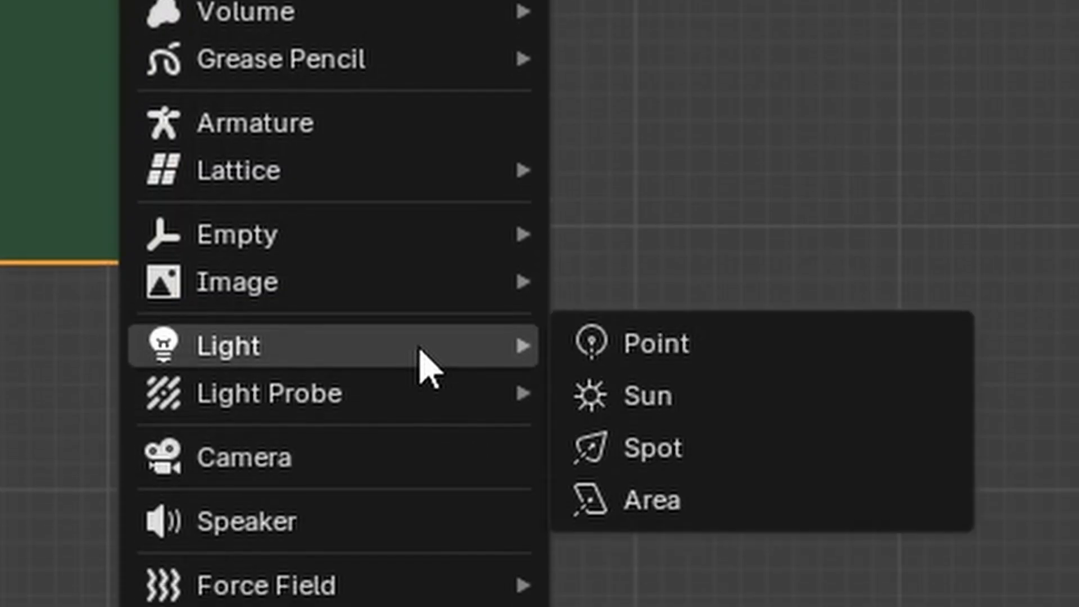
{"action": "left_click", "coordinate": [726, 508]}
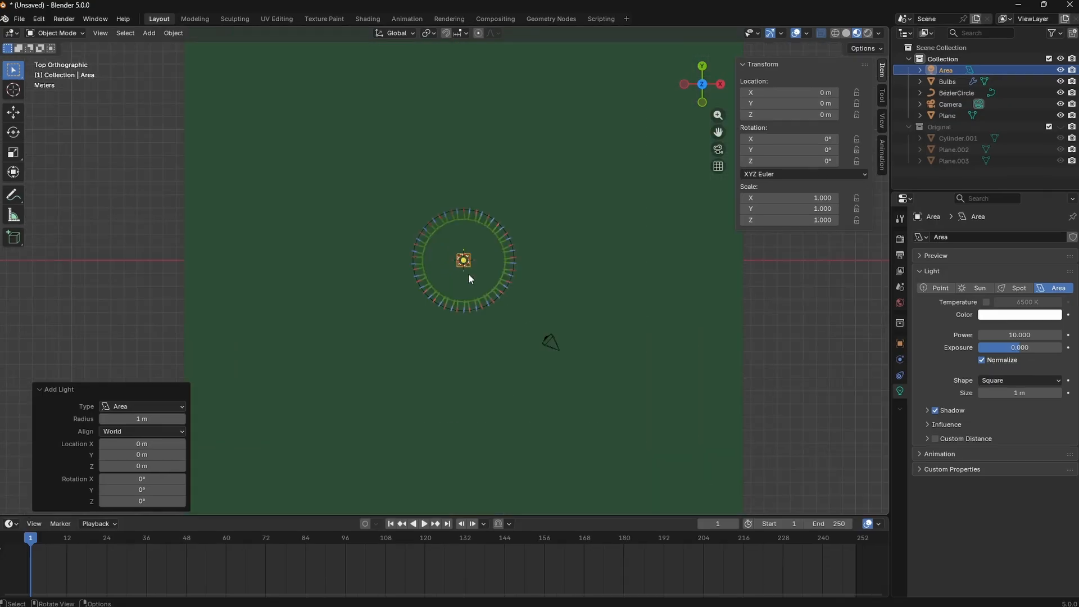
{"action": "key", "text": "s"}
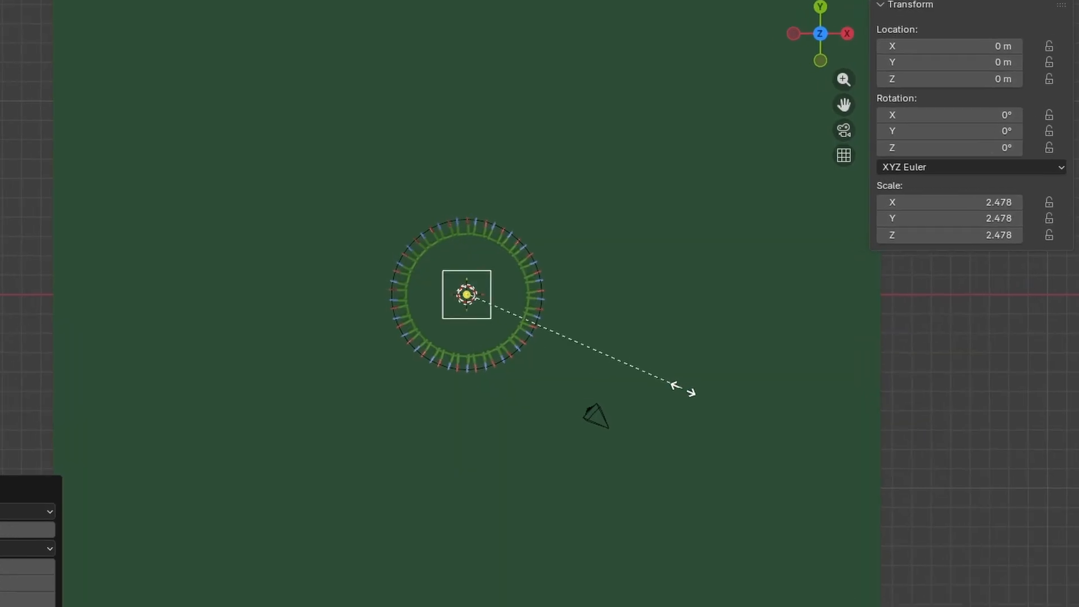
{"action": "key", "text": "Return"}
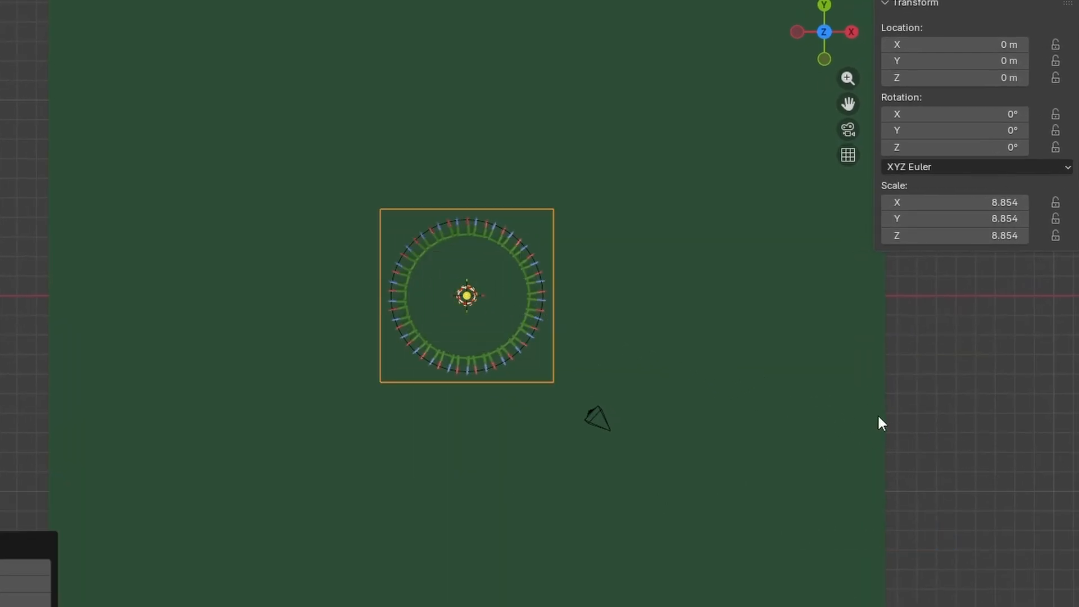
Move the area light up to about 17.09 m and out to about X 20.05 m, Y -6.49 m, near the floor's edge.
{"action": "key", "text": "KP_3"}
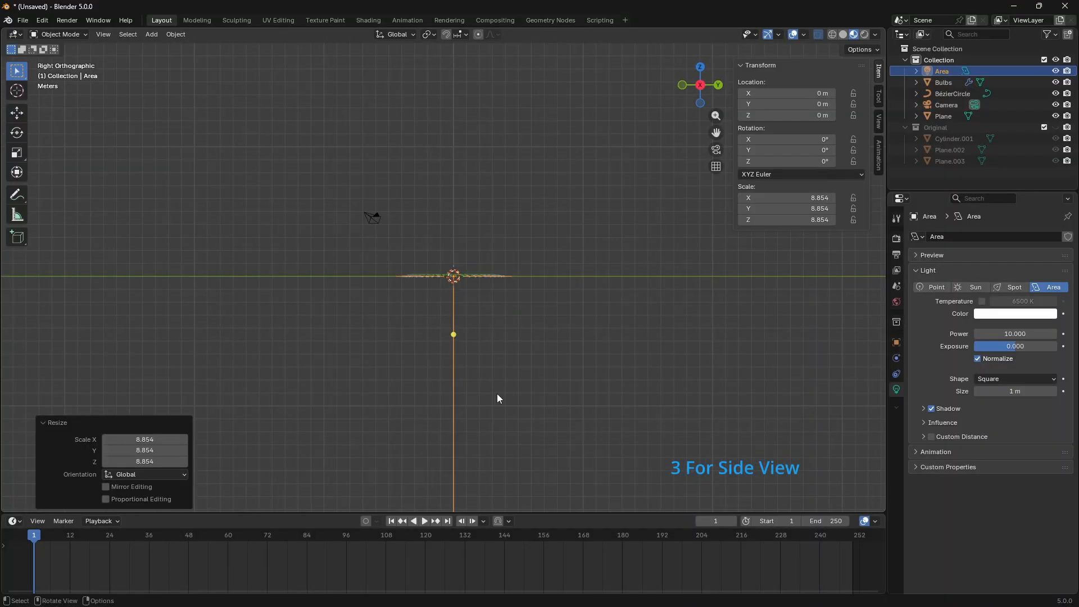
{"action": "key", "text": "g"}
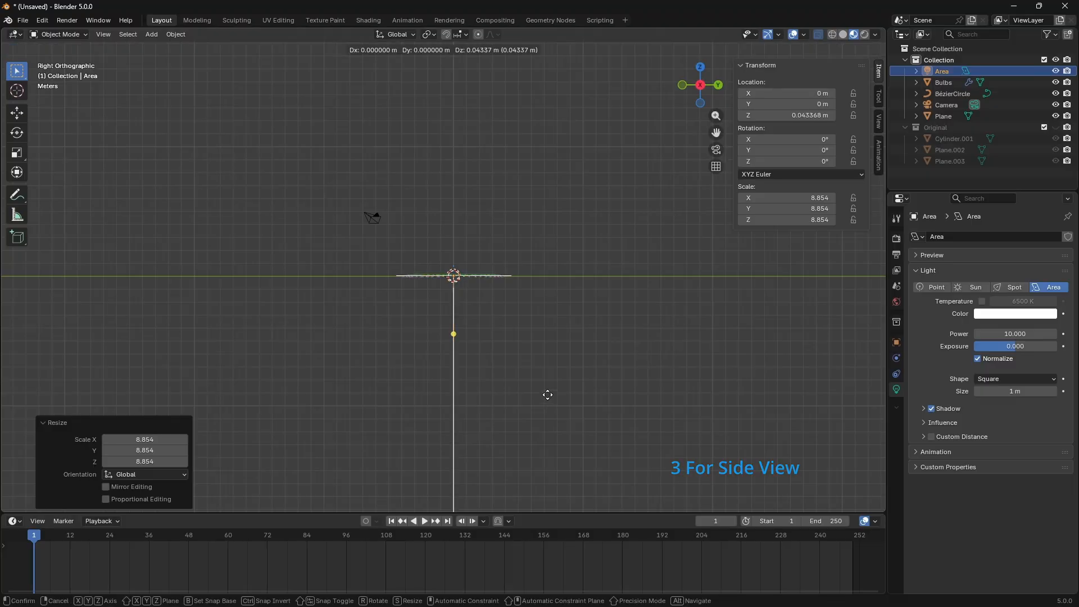
{"action": "left_click", "coordinate": [535, 176]}
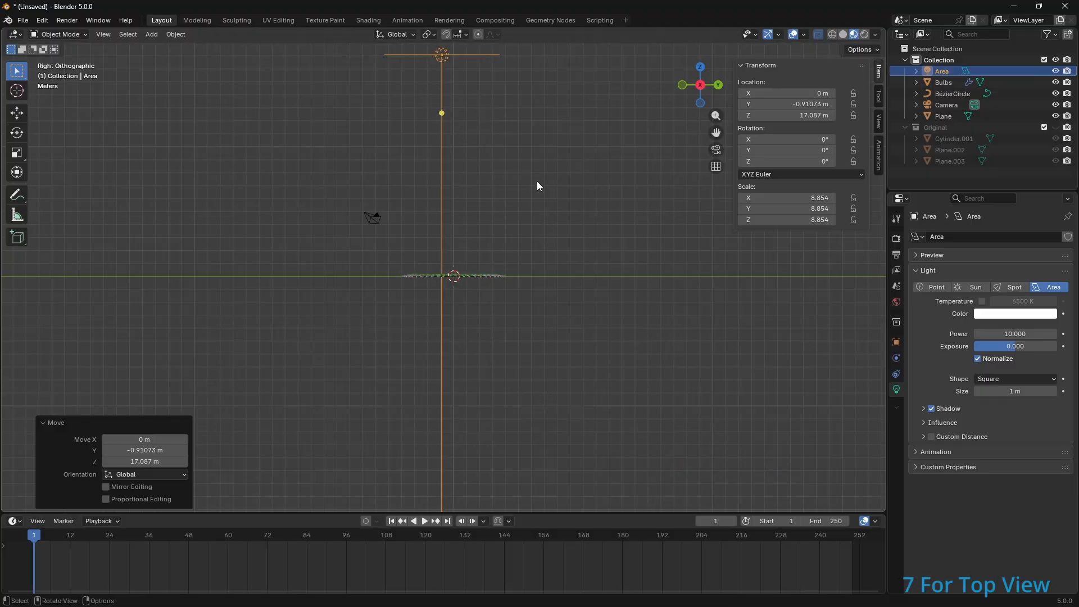
{"action": "key", "text": "KP_7"}
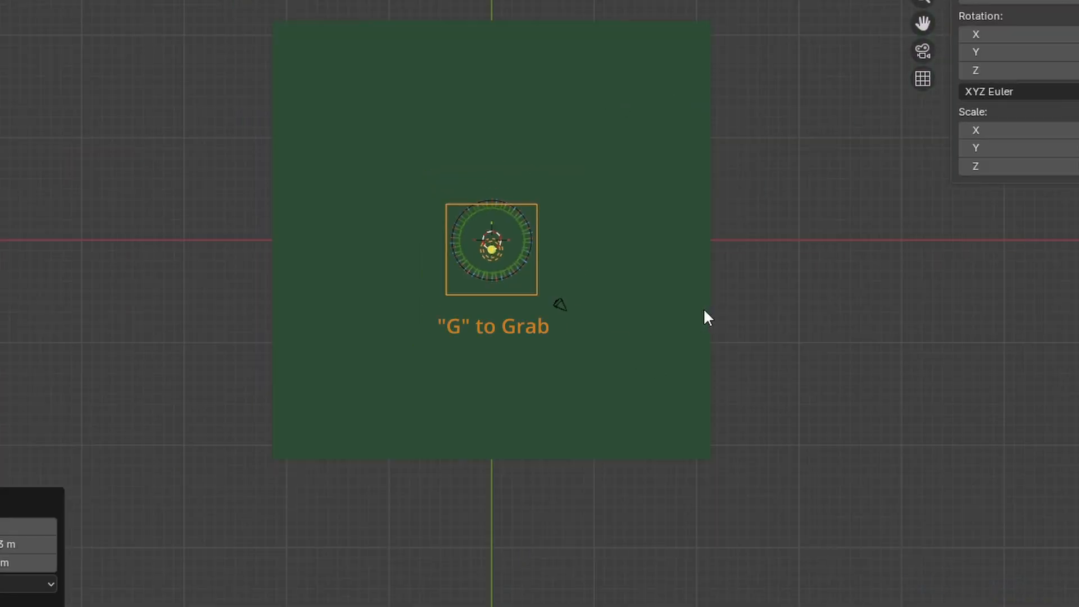
{"action": "key", "text": "g"}
{"action": "left_click", "coordinate": [909, 368]}
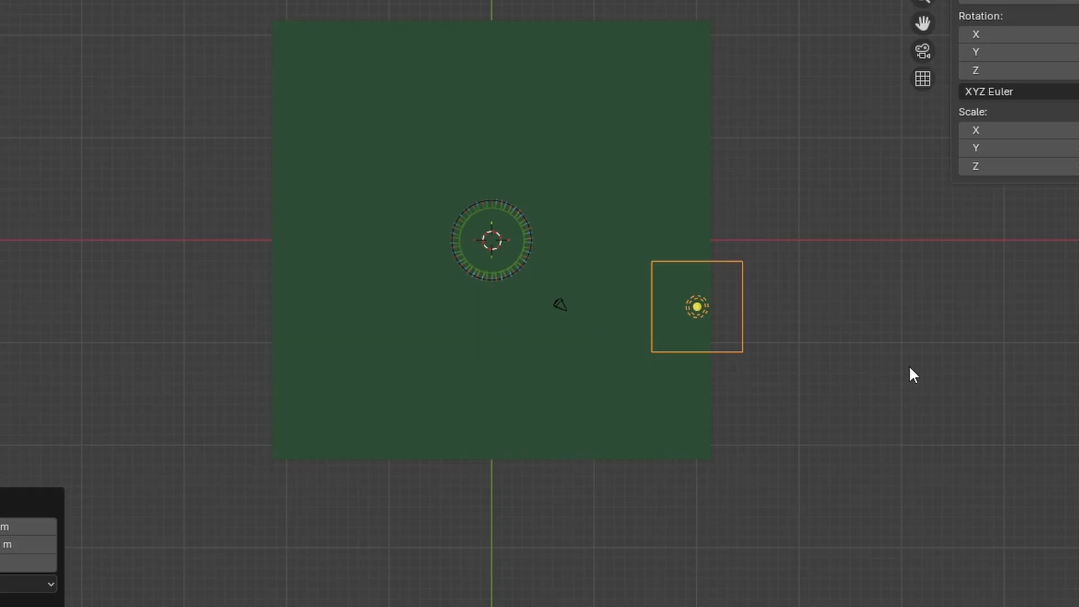
Rotate the area light in front view and again in an angled perspective view to aim it toward the light ring.
{"action": "key", "text": "KP_1"}
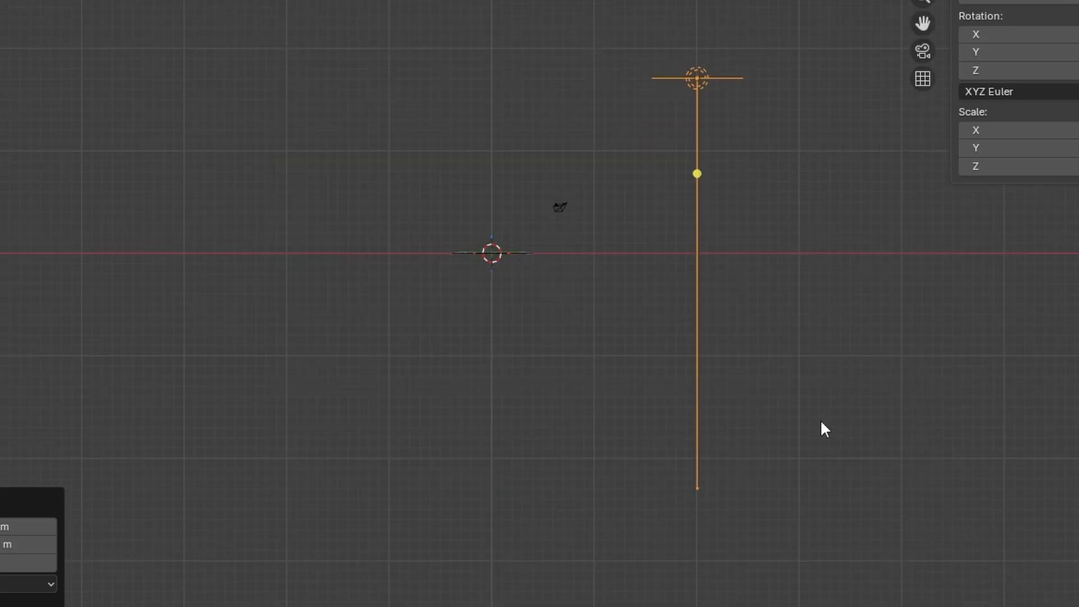
{"action": "key", "text": "r"}
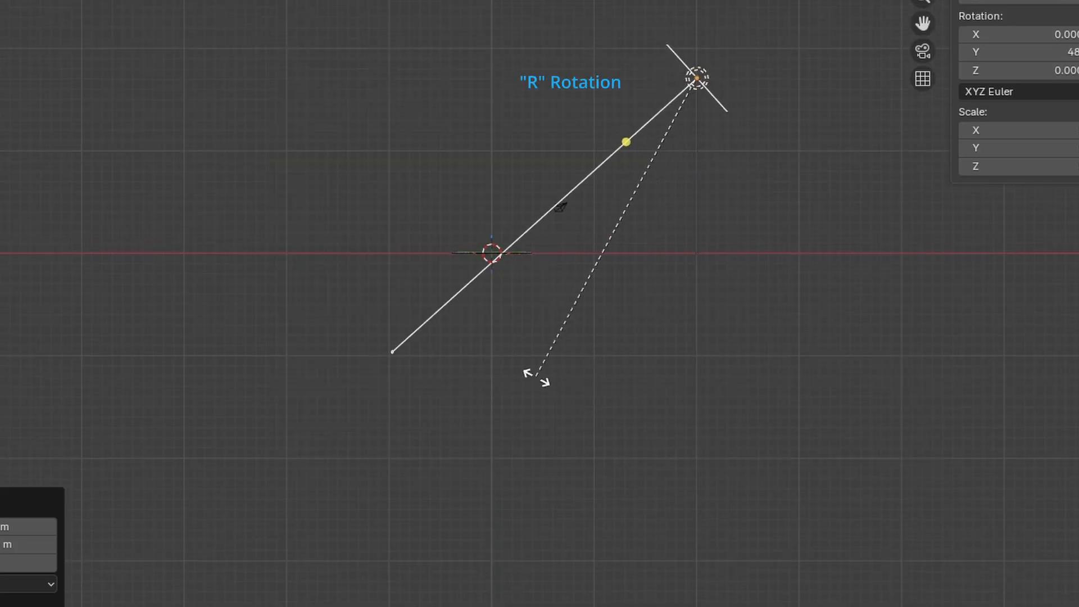
{"action": "left_click", "coordinate": [531, 374]}
{"action": "key", "text": "KP_3"}
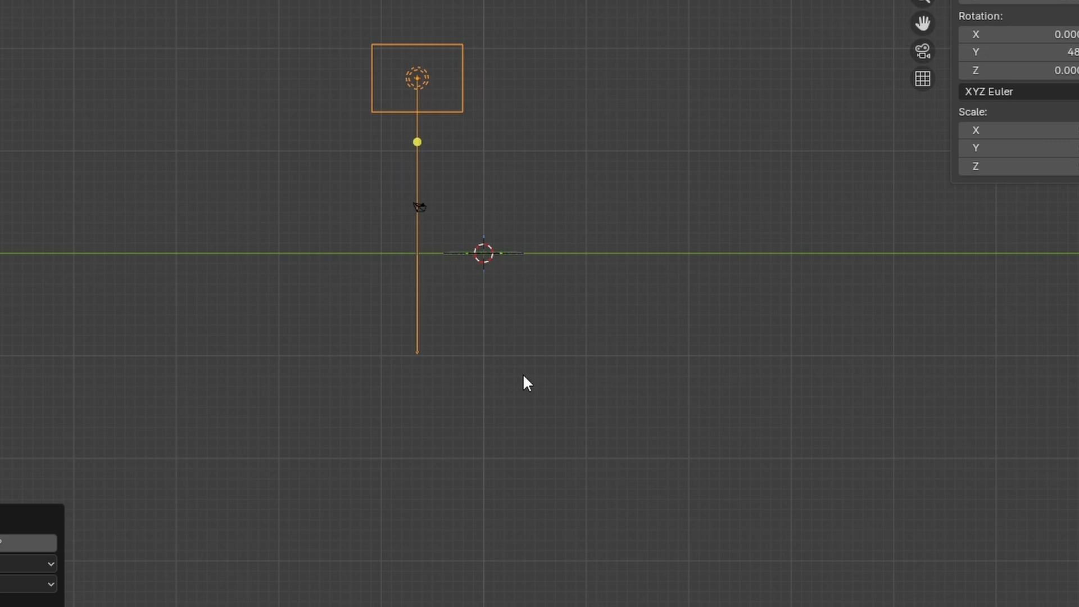
{"action": "scroll", "coordinate": [513, 289], "scroll_direction": "up", "scroll_amount": 4}
{"action": "middle_click_drag", "start_coordinate": [540, 304], "coordinate": [506, 388]}
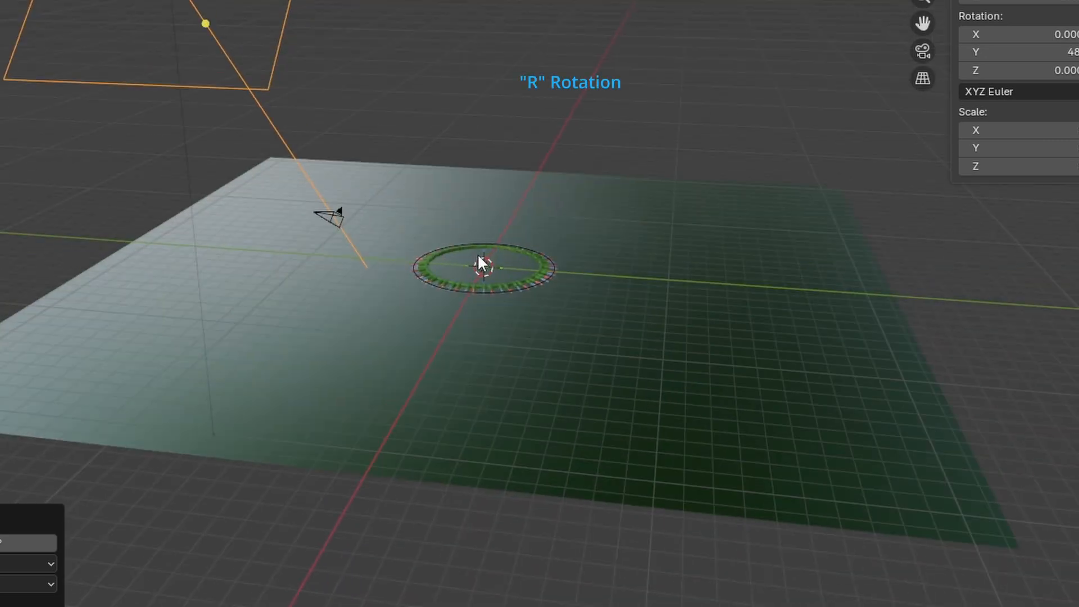
{"action": "key", "text": "r"}
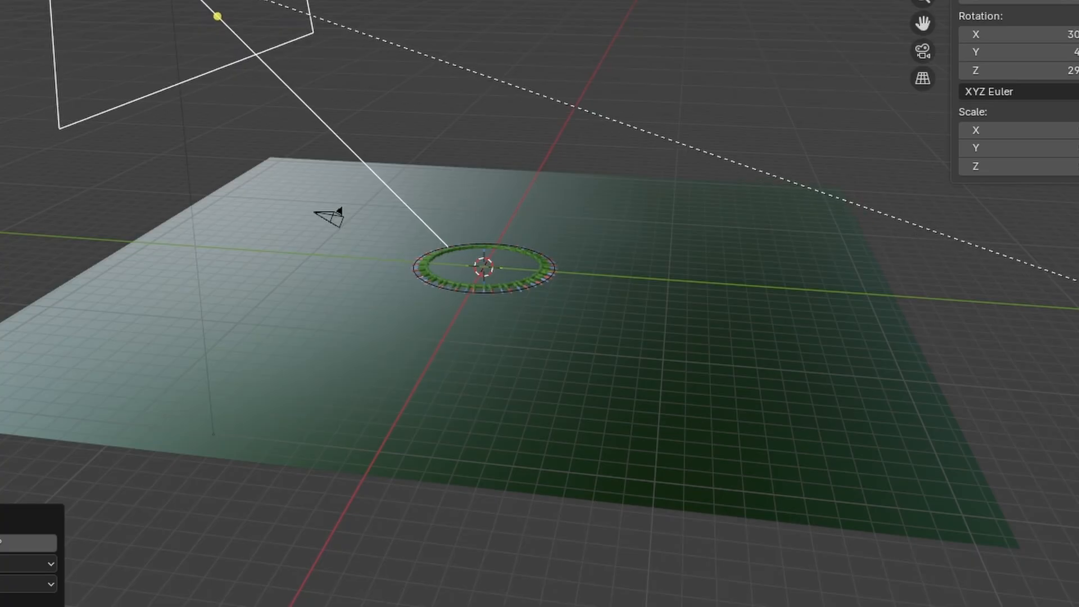
{"action": "key", "text": "Return"}
Refine the area light's rotation in side and front views to about 36.6°, 38.5° and 34.5°, aiming it at the ring's centre.
{"action": "key", "text": "KP_1"}
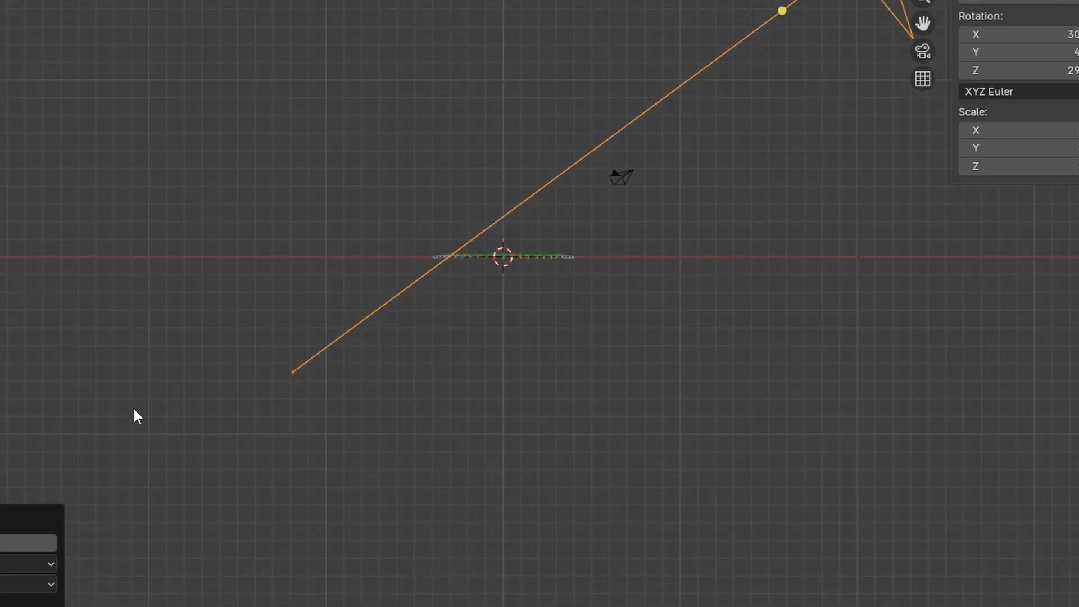
{"action": "key", "text": "KP_3"}
{"action": "key", "text": "r"}
{"action": "key", "text": "Return"}
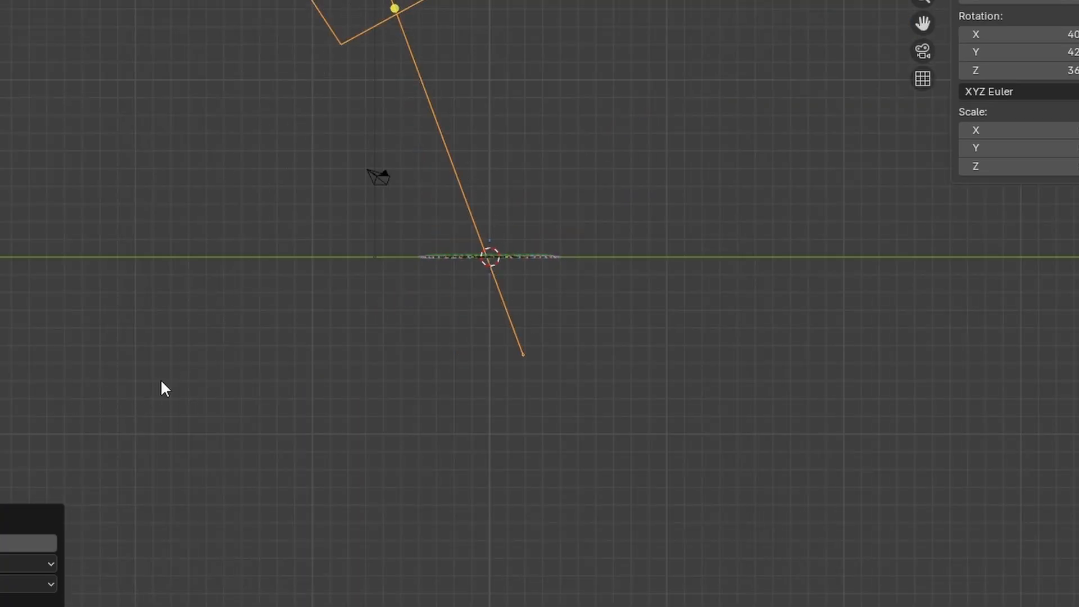
{"action": "key", "text": "KP_1"}
{"action": "key", "text": "r"}
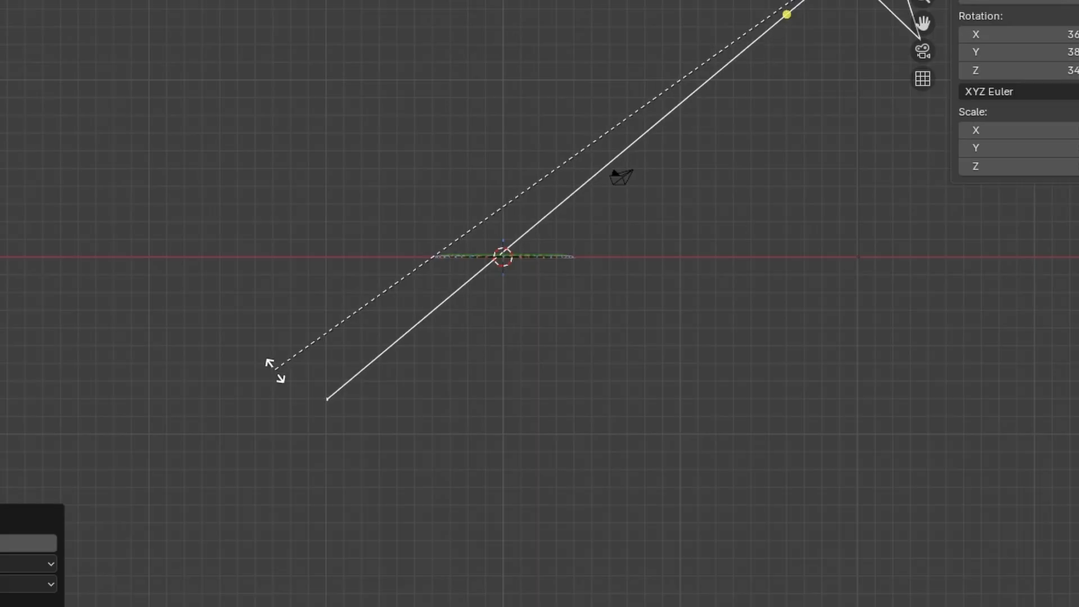
{"action": "key", "text": "Return"}
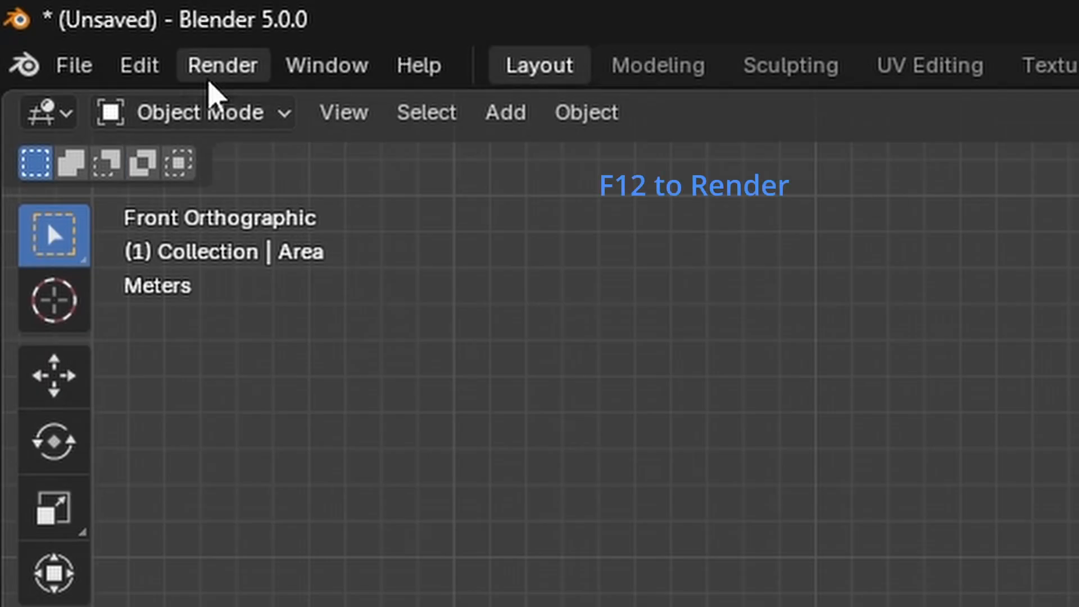
Render the scene as an image to check the lighting, and close the render window.
{"action": "left_click", "coordinate": [203, 71]}
{"action": "left_click", "coordinate": [265, 123]}
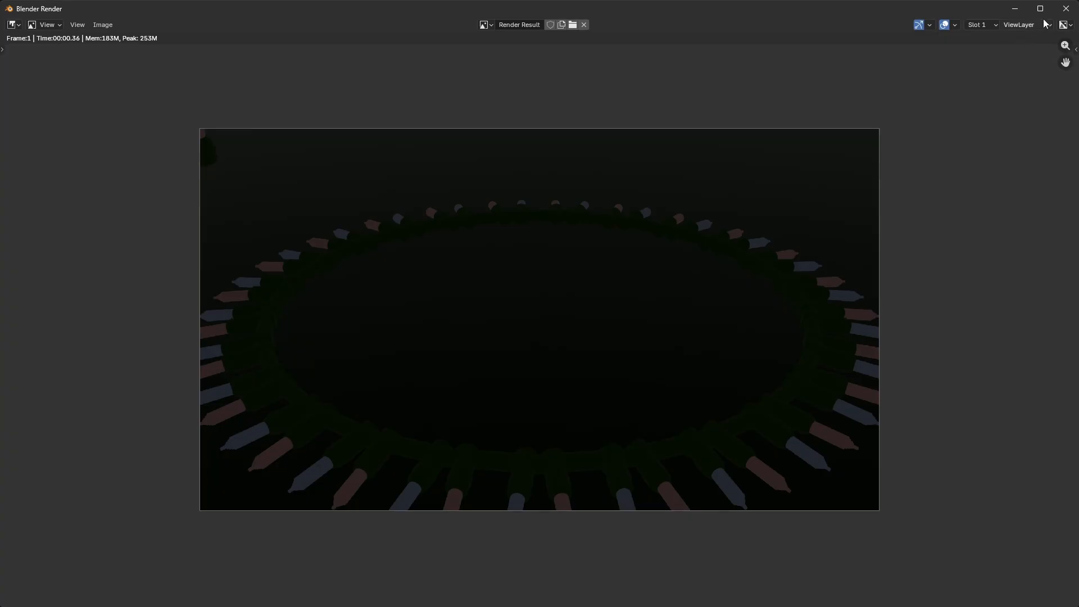
{"action": "left_click", "coordinate": [1068, 9]}
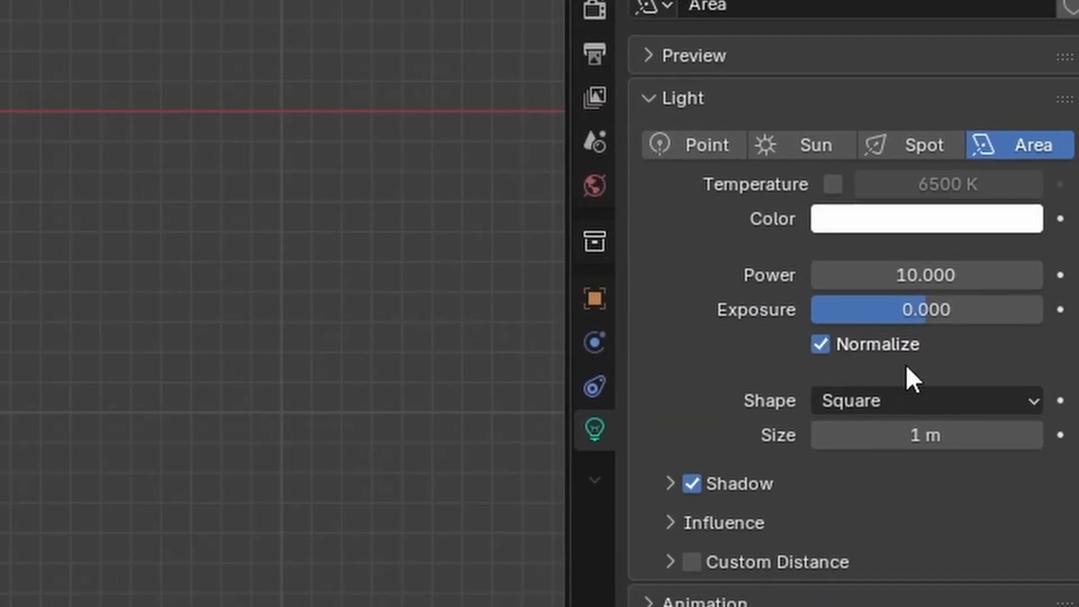
Set the area light's Power to 2000 and render a test image of the brighter lighting.
{"action": "left_click", "coordinate": [907, 271]}
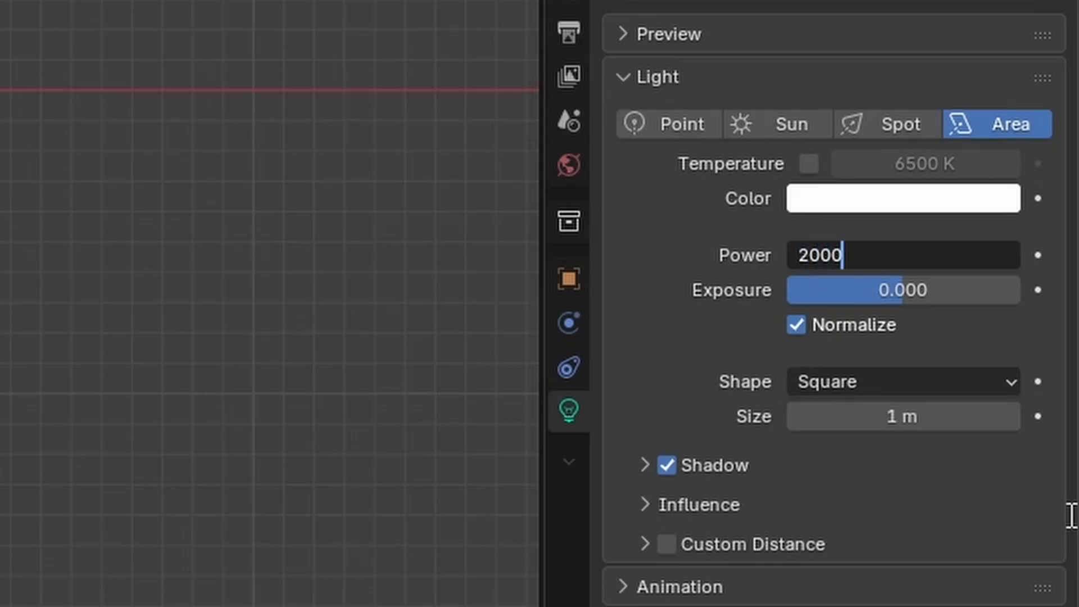
{"action": "key", "text": "Return"}
{"action": "left_click", "coordinate": [231, 71]}
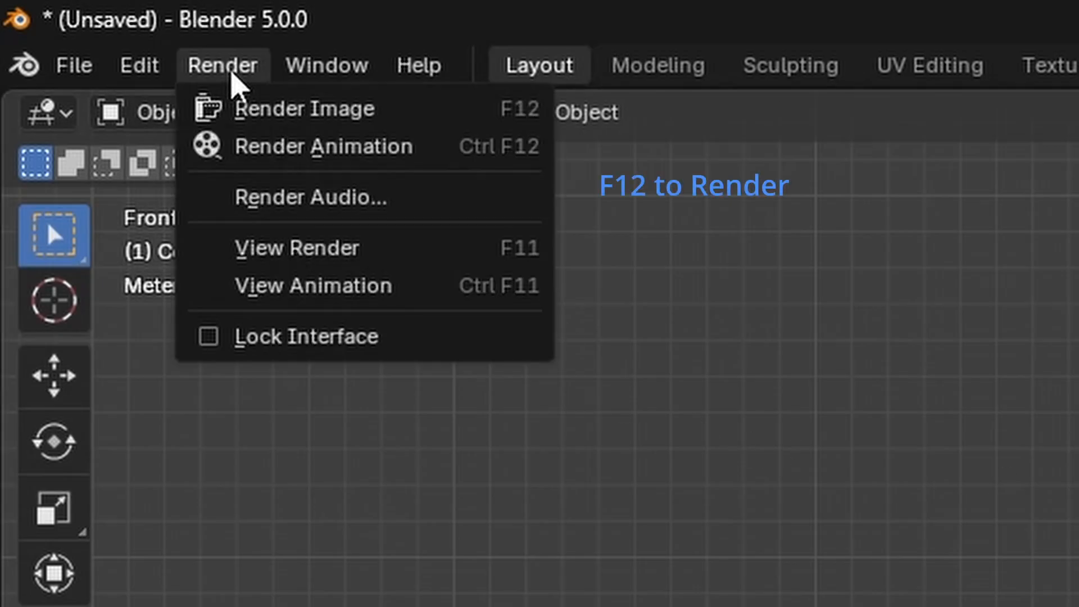
{"action": "left_click", "coordinate": [244, 111]}
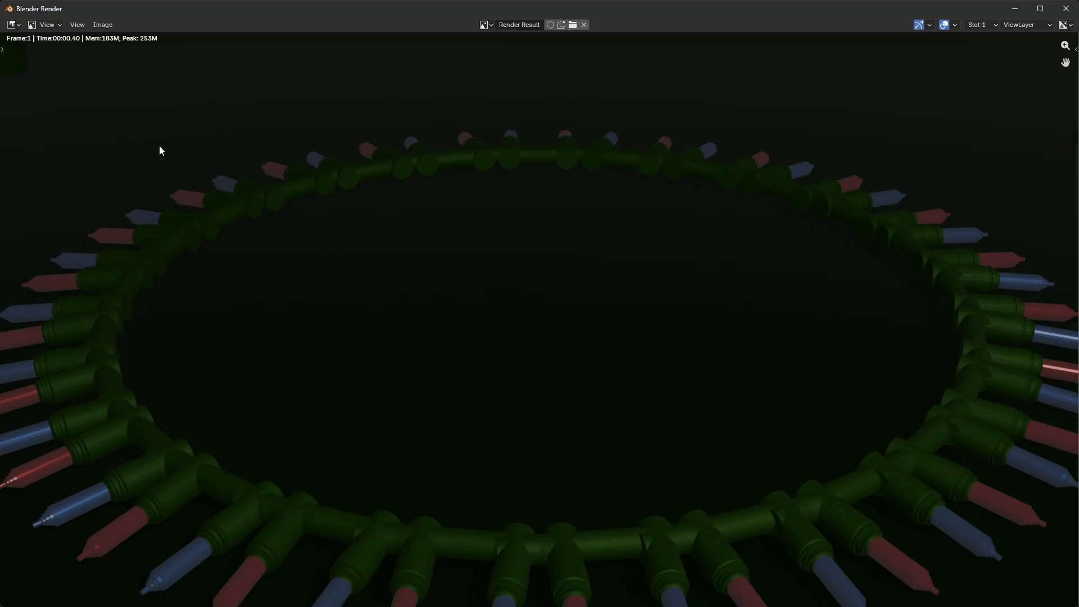
{"action": "left_click", "coordinate": [1067, 9]}
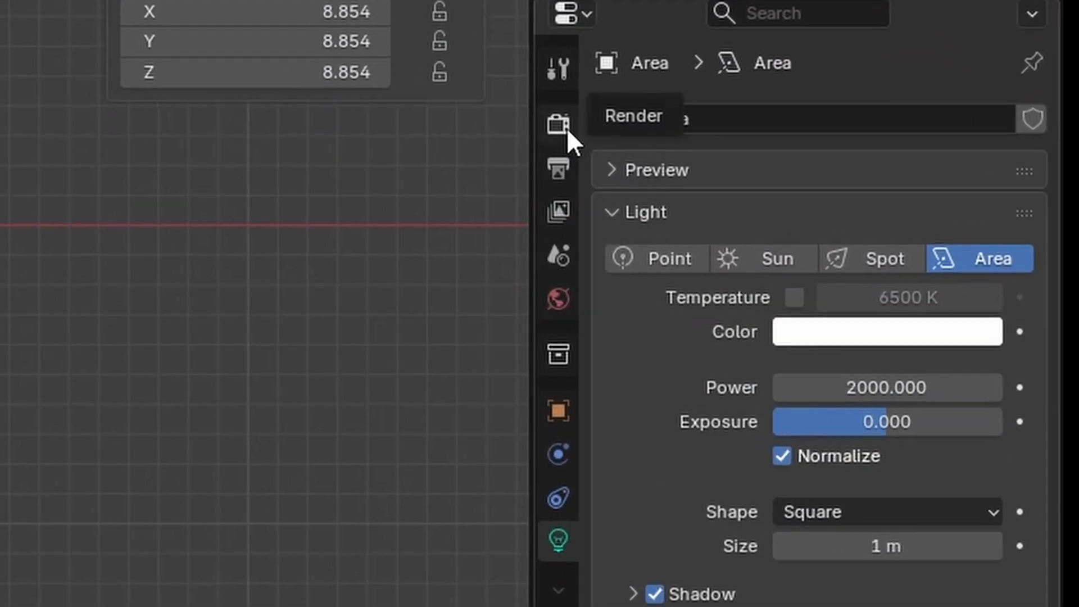
Switch the scene's render engine to Cycles and set its device to GPU Compute.
{"action": "left_click", "coordinate": [572, 121]}
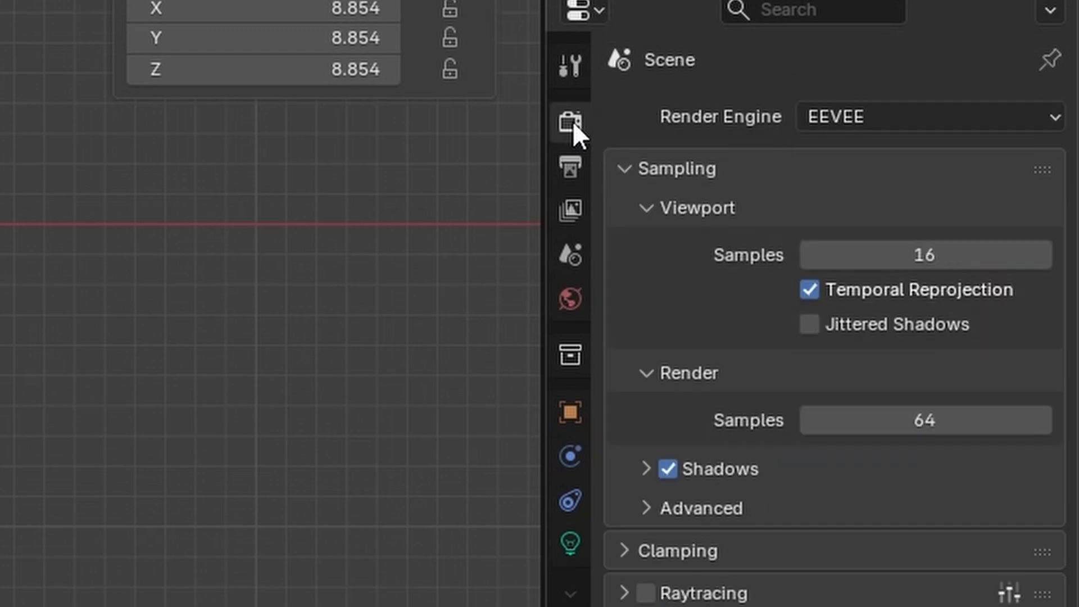
{"action": "left_click", "coordinate": [851, 113]}
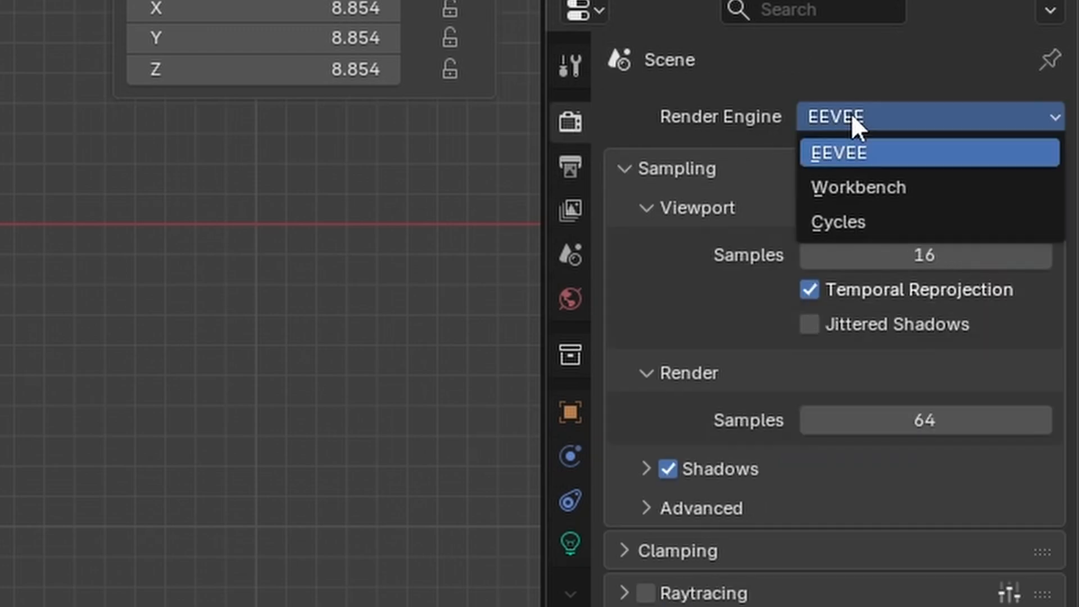
{"action": "left_click", "coordinate": [878, 214]}
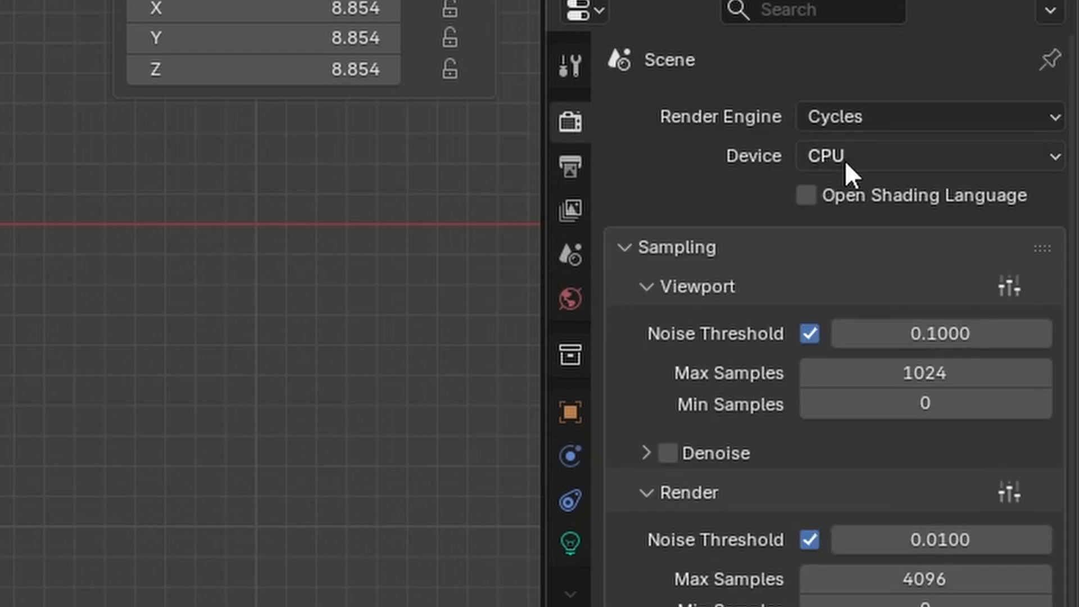
{"action": "left_click", "coordinate": [872, 155]}
{"action": "left_click", "coordinate": [903, 226]}
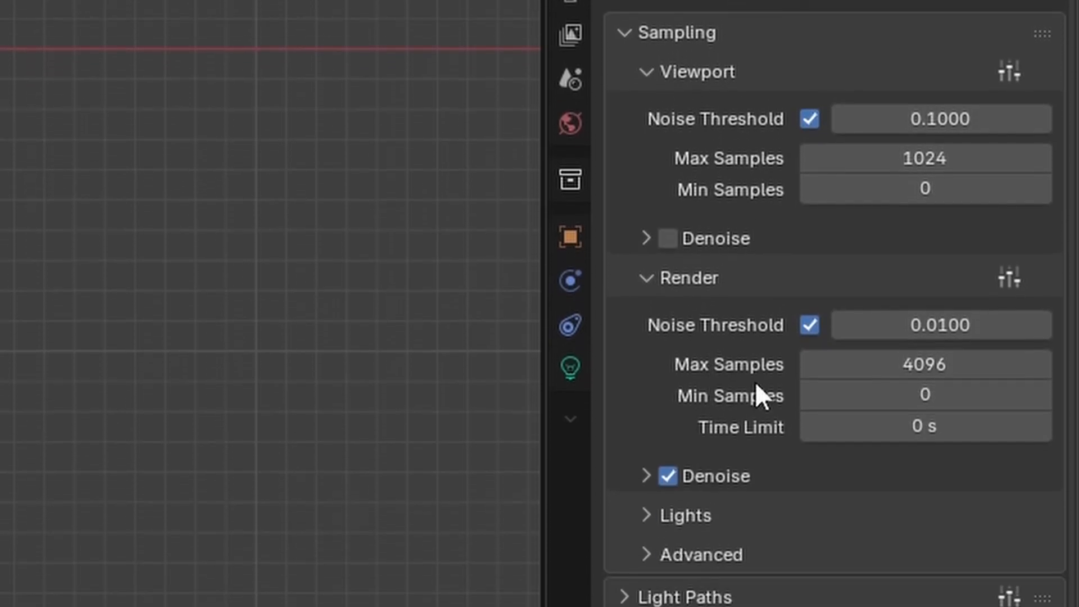
Set the final render's Max Samples to 600.
{"action": "left_click", "coordinate": [944, 365]}
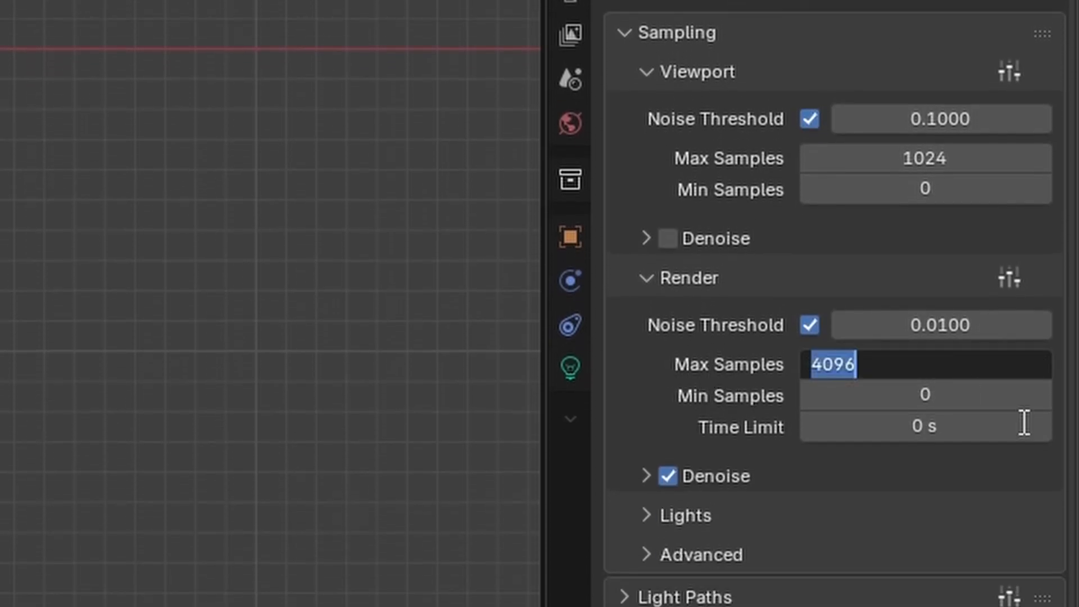
{"action": "type", "text": "600"}
{"action": "key", "text": "Return"}
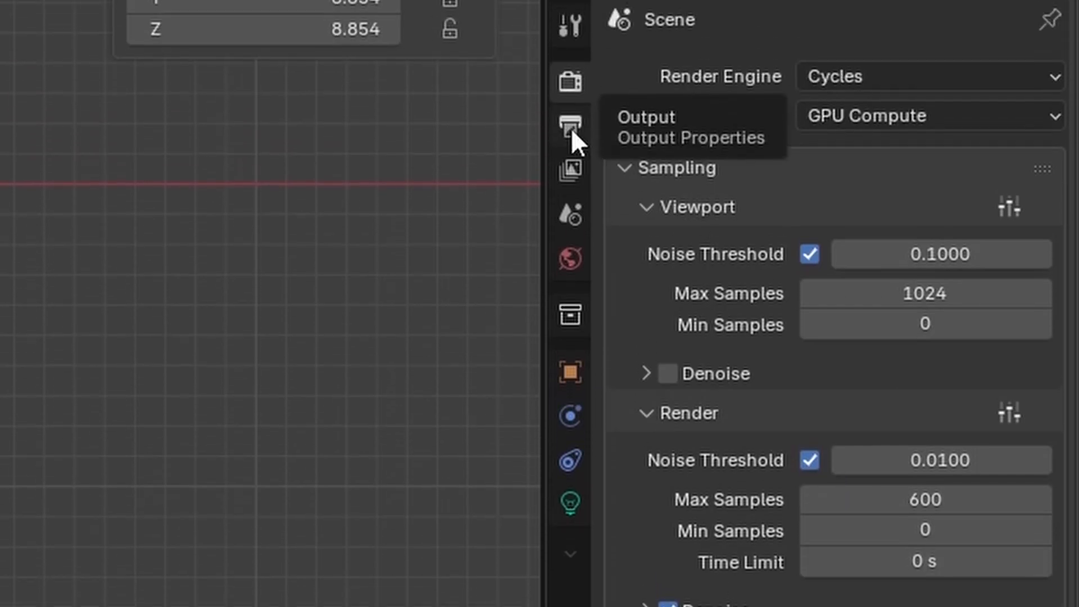
Set the output resolution percentage to 50%.
{"action": "left_click", "coordinate": [571, 200]}
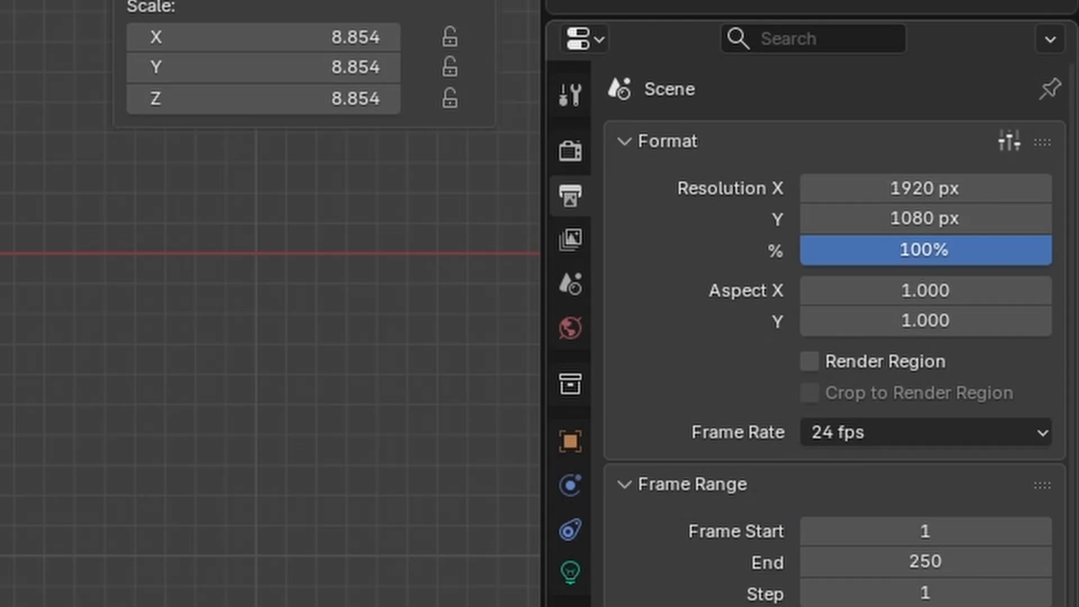
{"action": "left_click", "coordinate": [920, 263]}
{"action": "type", "text": "50"}
{"action": "key", "text": "Return"}
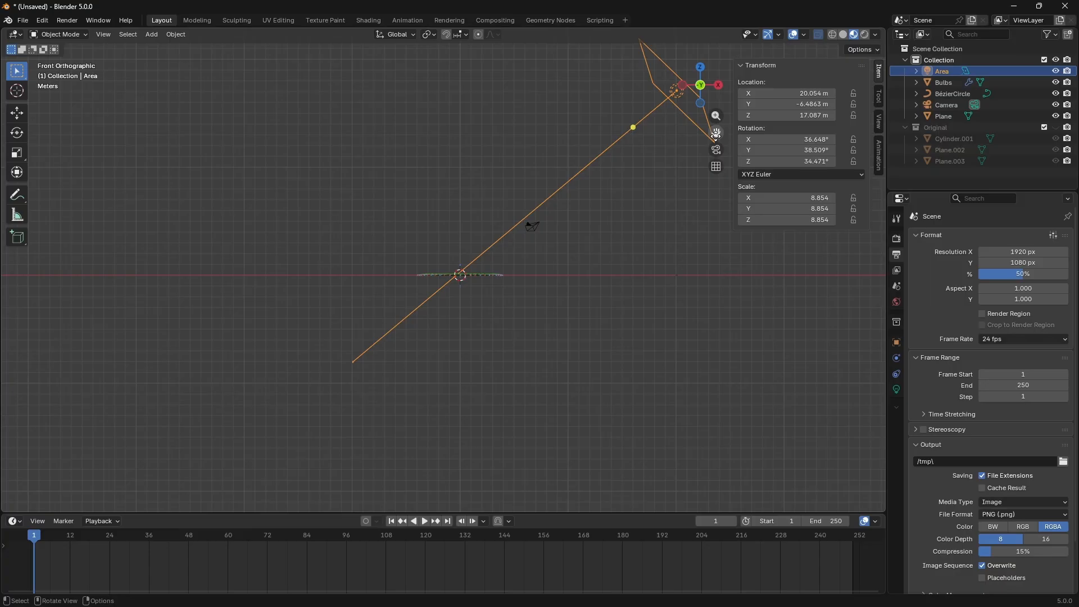
{"action": "left_click_drag", "start_coordinate": [716, 133], "coordinate": [688, 161]}
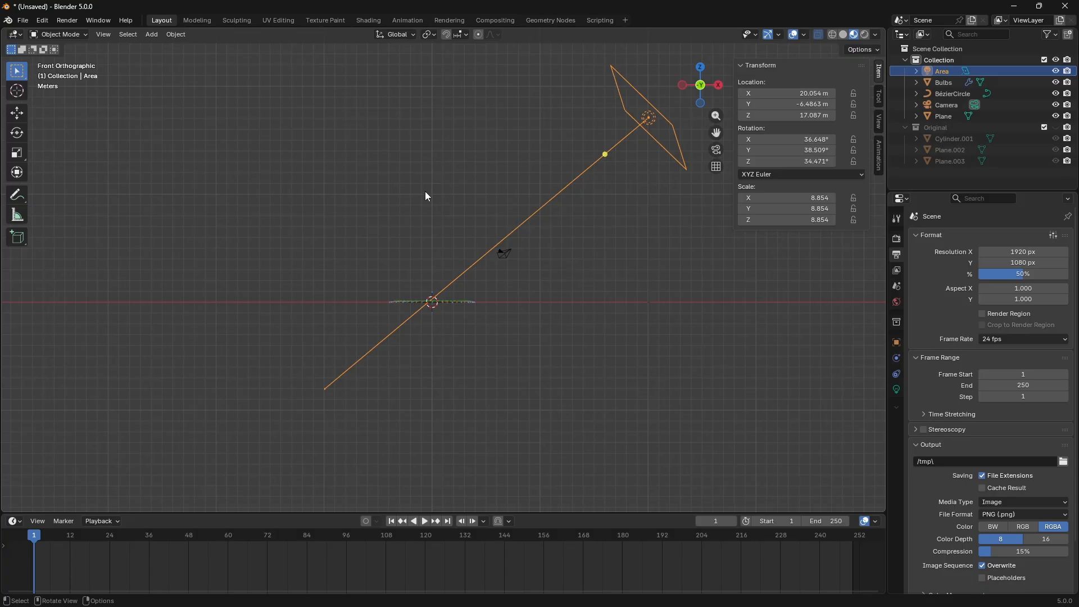
Render a still image of the scene with the Cycles settings and enlarge the render window to inspect it.
{"action": "left_click", "coordinate": [66, 22]}
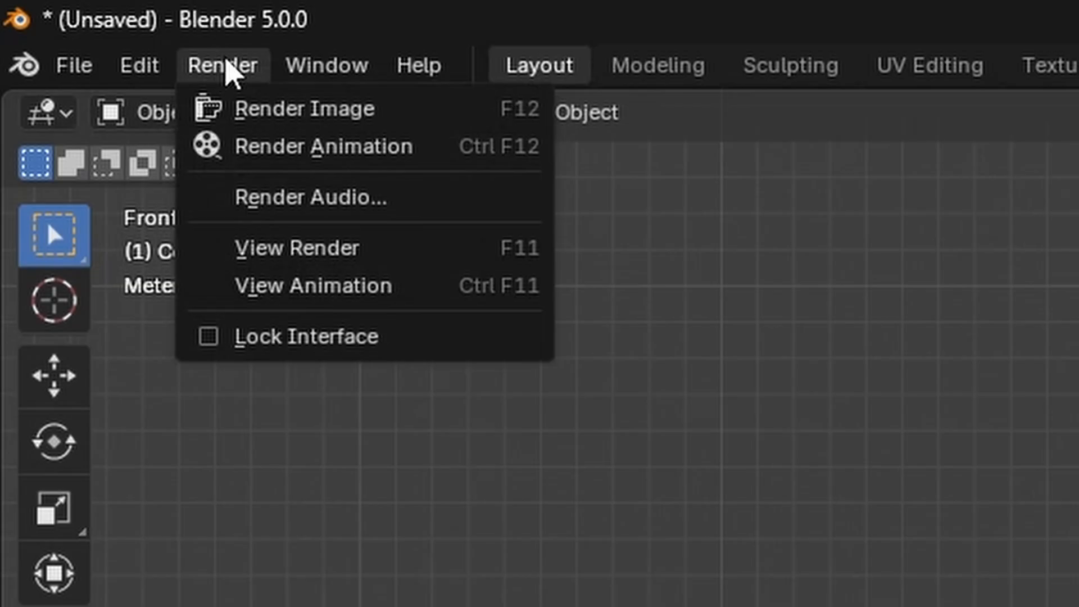
{"action": "left_click", "coordinate": [78, 35]}
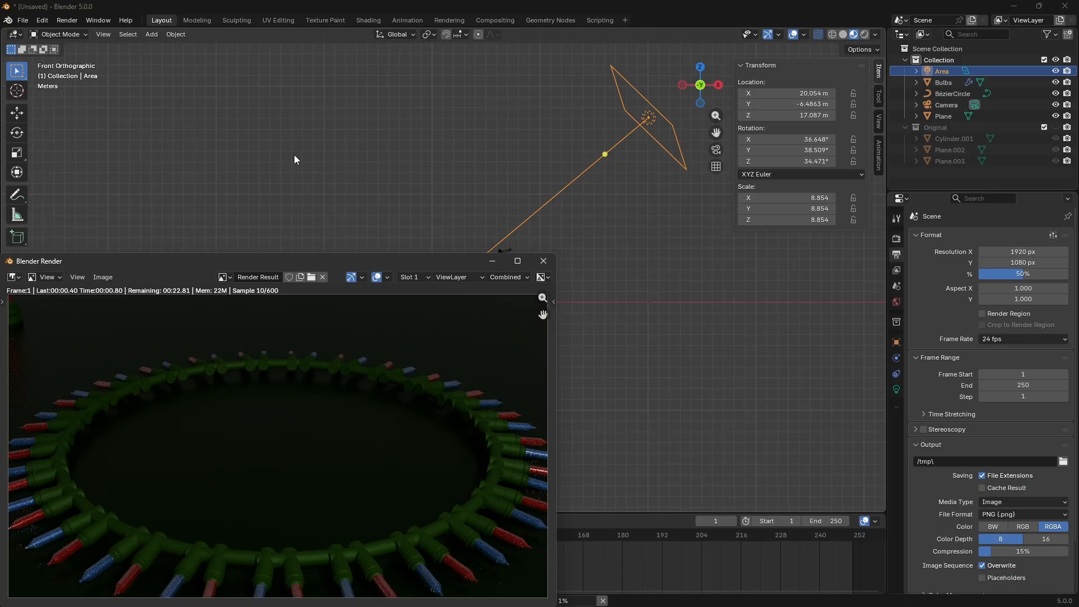
{"action": "left_click_drag", "start_coordinate": [382, 259], "coordinate": [504, 195]}
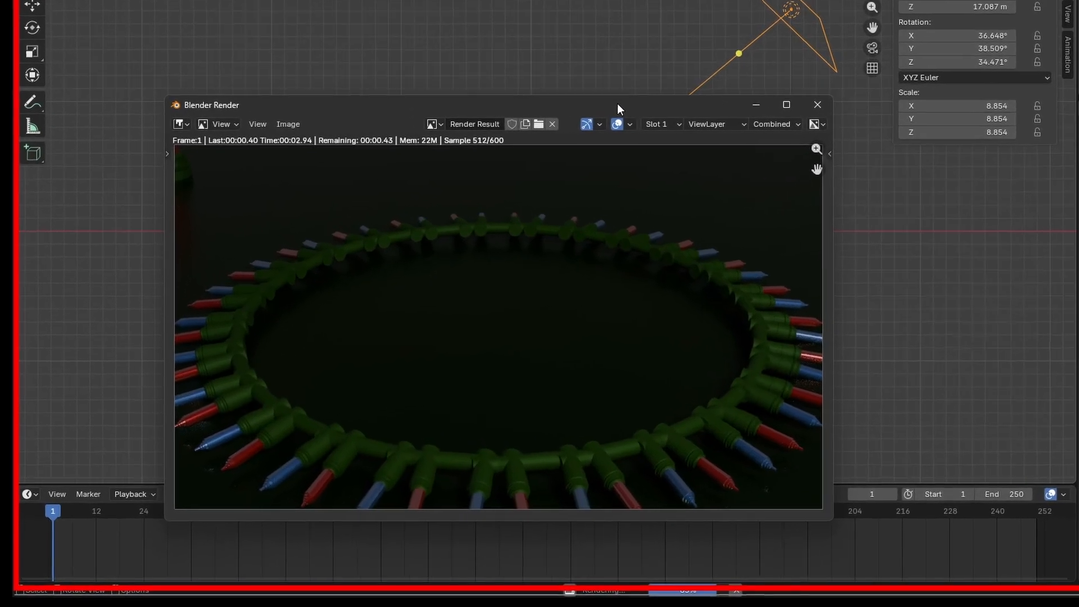
{"action": "double_click", "coordinate": [619, 105]}
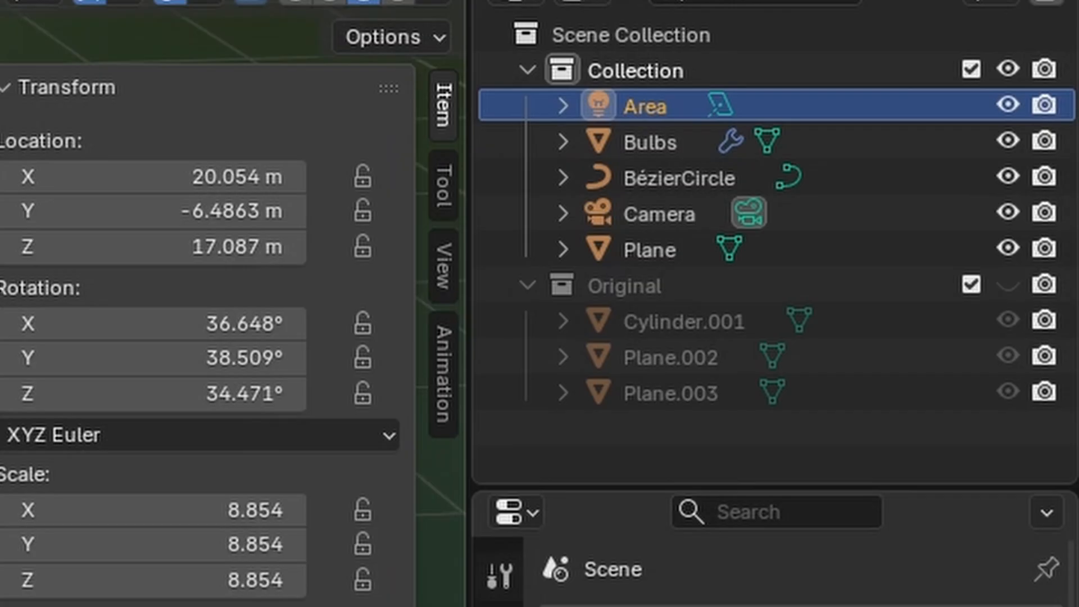
In the Shading workspace, set the Emission color of the Bulbs object's Red Bulb material to red in its Principled BSDF.
{"action": "left_click", "coordinate": [650, 142]}
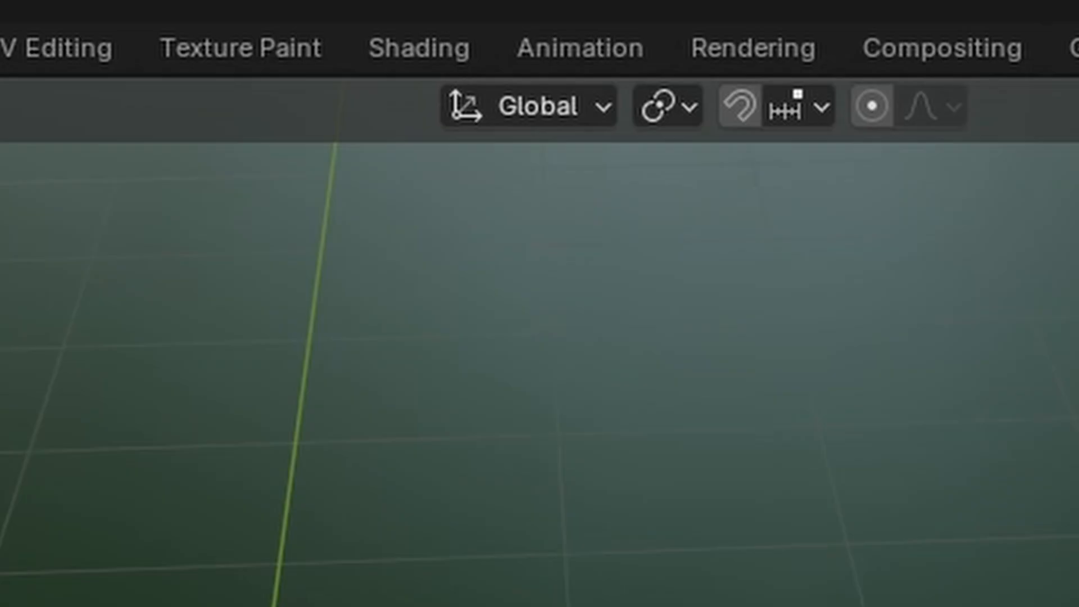
{"action": "left_click", "coordinate": [436, 45]}
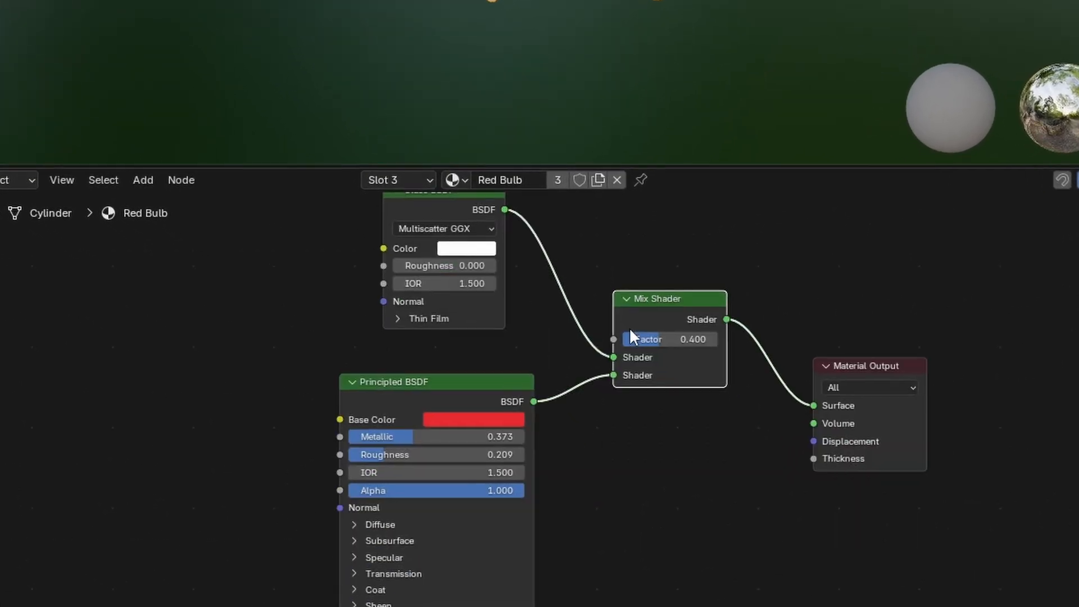
{"action": "scroll", "coordinate": [629, 328], "scroll_direction": "down", "scroll_amount": 6, "text": "shift"}
{"action": "scroll", "coordinate": [606, 351], "scroll_direction": "up", "scroll_amount": 6, "text": "shift"}
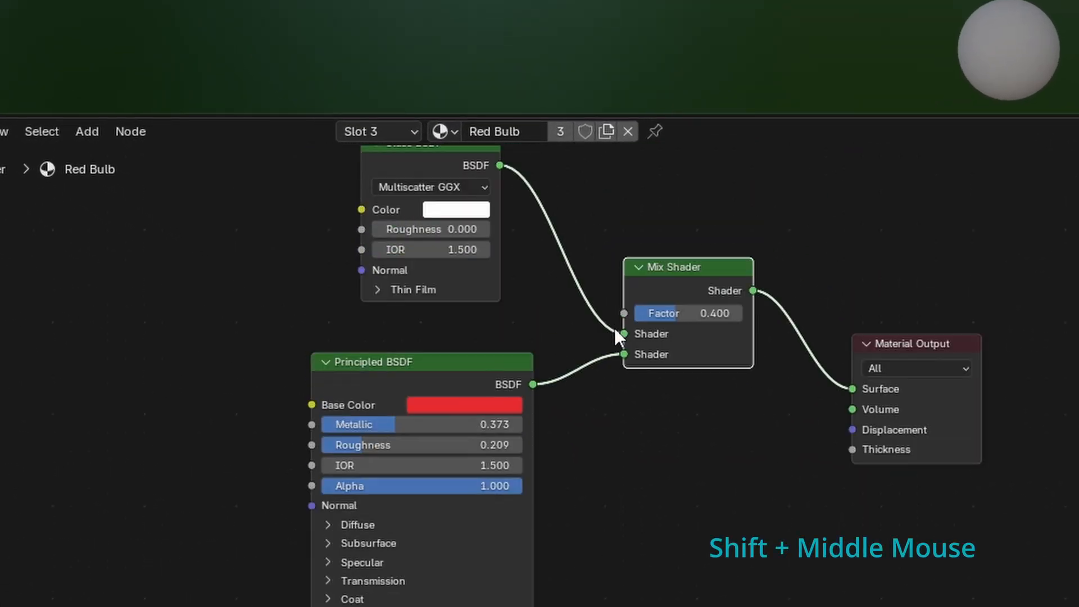
{"action": "scroll", "coordinate": [613, 279], "scroll_direction": "down", "scroll_amount": 8, "text": "shift"}
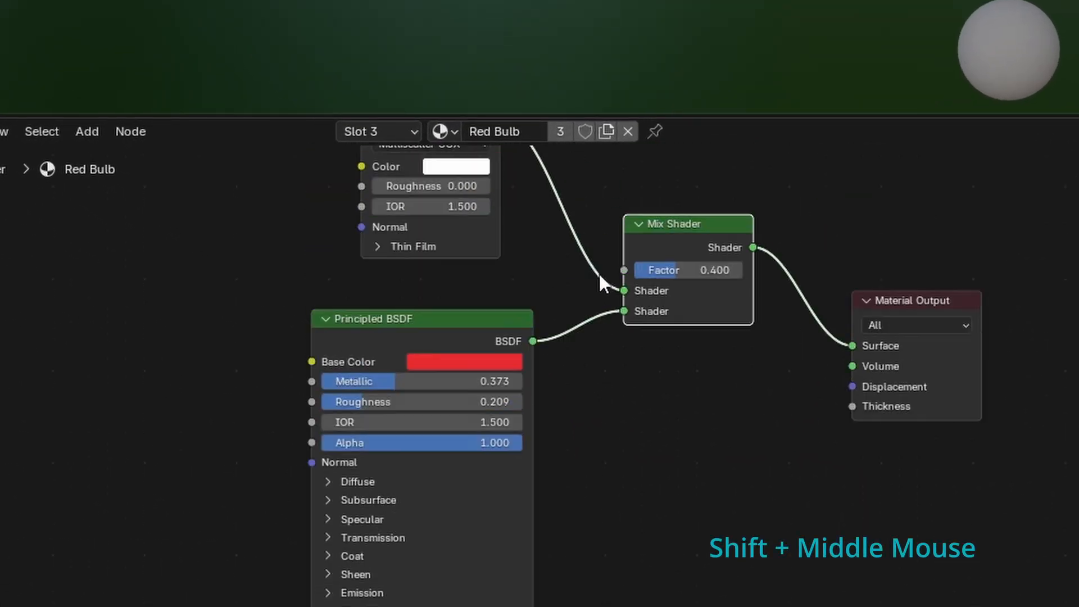
{"action": "scroll", "coordinate": [535, 309], "scroll_direction": "down", "scroll_amount": 4, "text": "shift"}
{"action": "scroll", "coordinate": [569, 342], "scroll_direction": "up", "scroll_amount": 3, "text": "shift"}
{"action": "scroll", "coordinate": [620, 360], "scroll_direction": "up", "scroll_amount": 2}
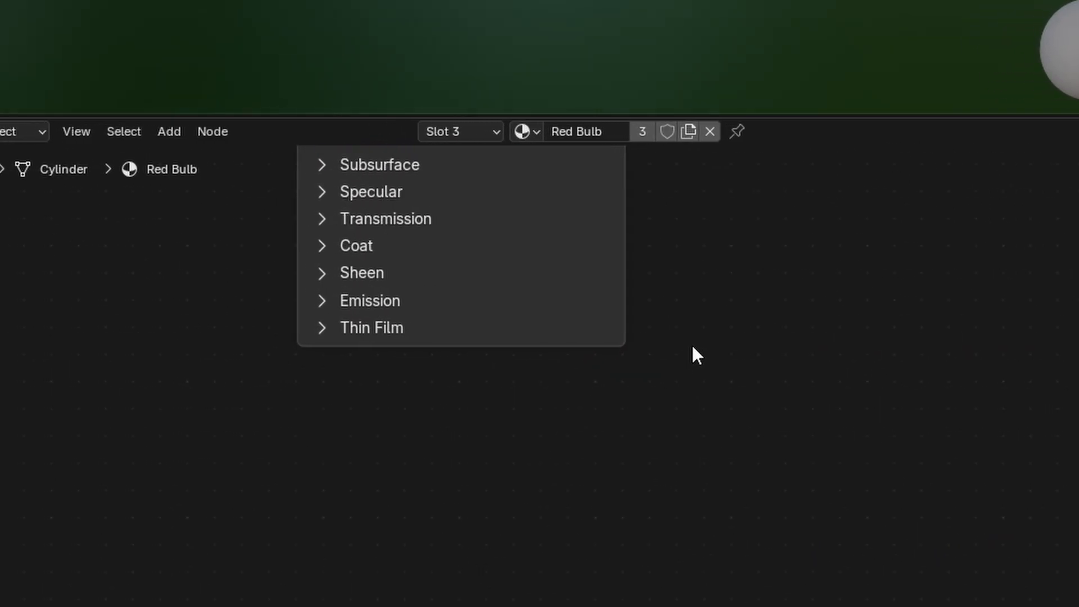
{"action": "left_click", "coordinate": [322, 300]}
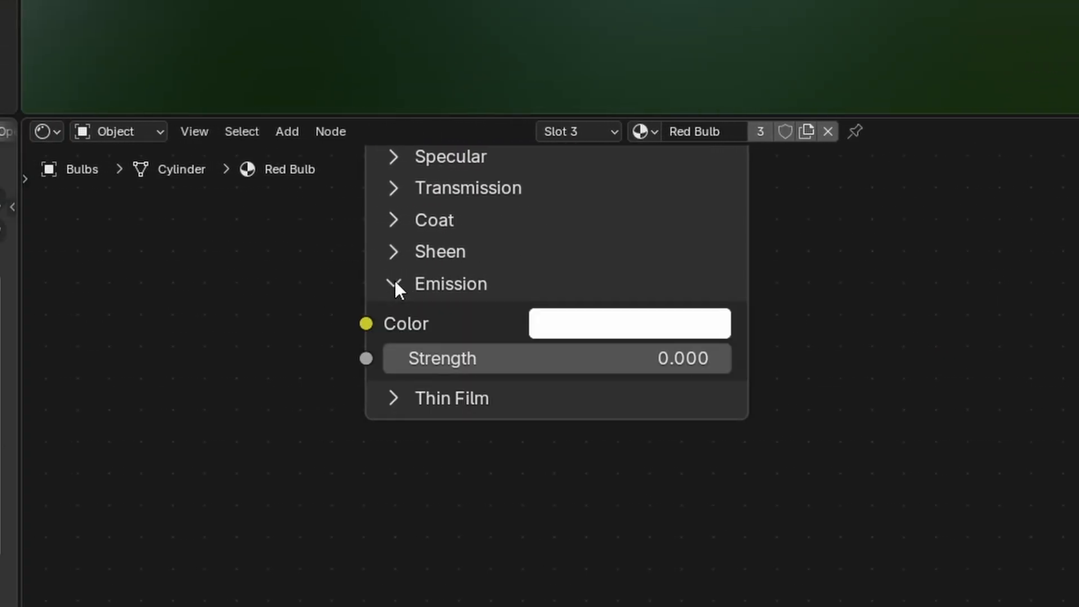
{"action": "left_click", "coordinate": [672, 329]}
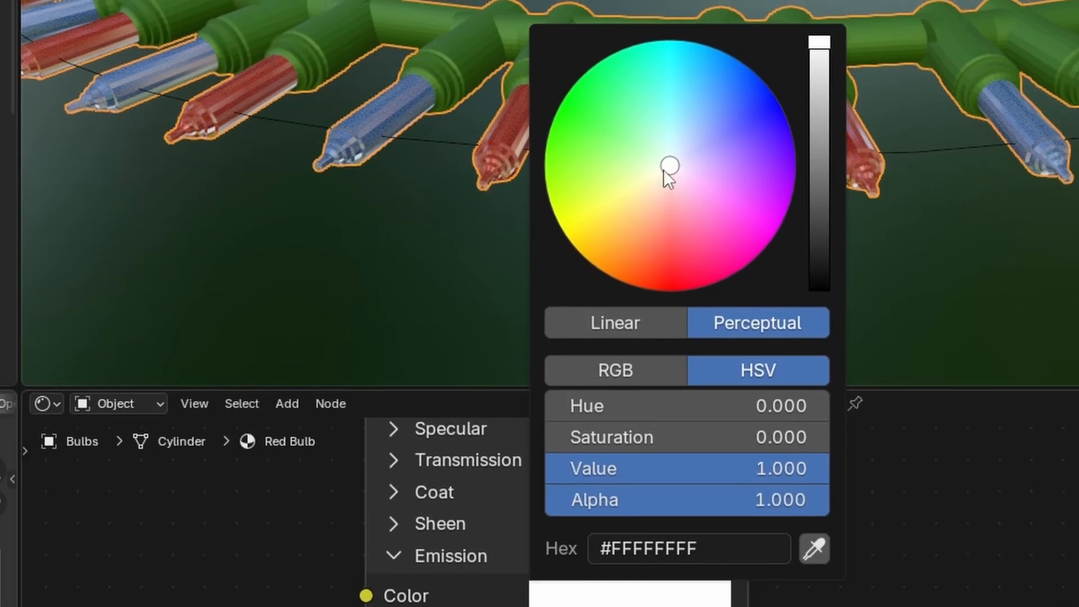
{"action": "left_click_drag", "start_coordinate": [667, 168], "coordinate": [670, 272]}
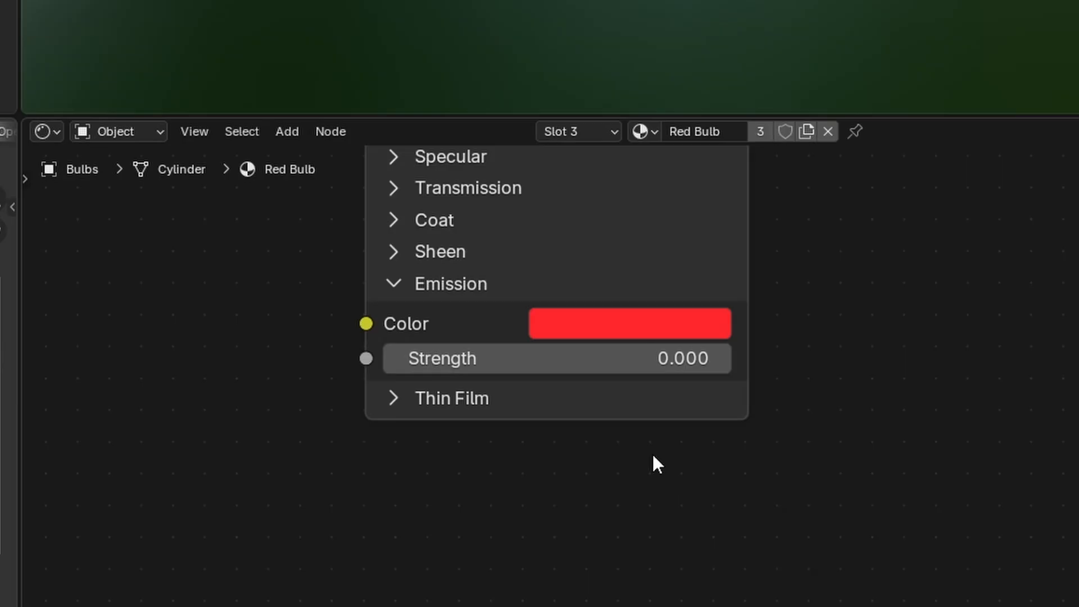
Drive Red Bulb's Emission Strength with 0.5 + (sin(frame / 24 * pi) * 0.5 + 0.5) * (20 - 0.5) and assign the driver variable's object.
{"action": "left_click", "coordinate": [475, 363]}
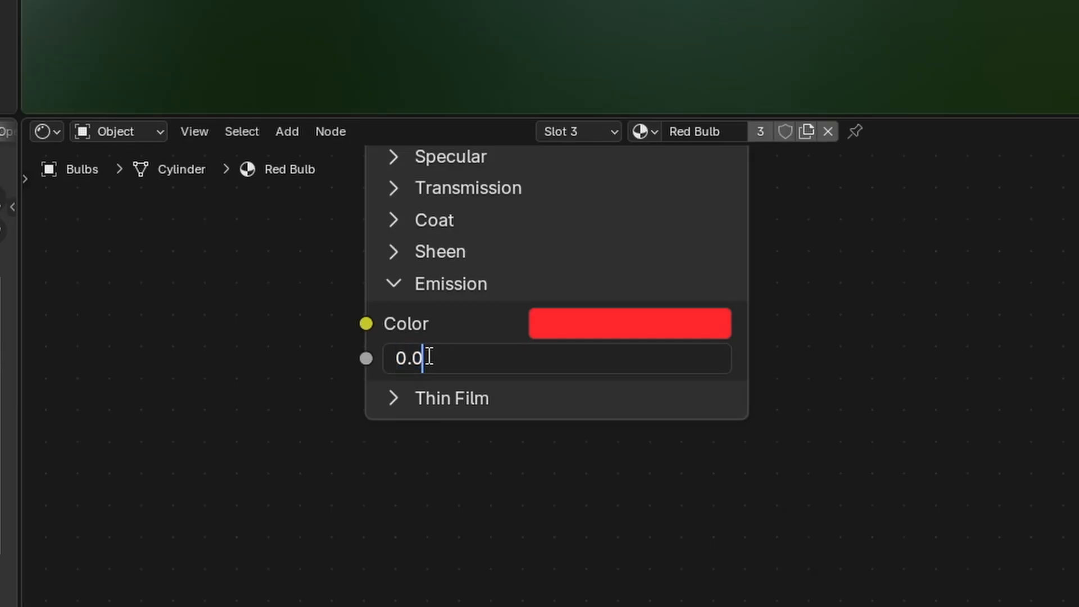
{"action": "key", "text": "Return"}
{"action": "right_click", "coordinate": [452, 358]}
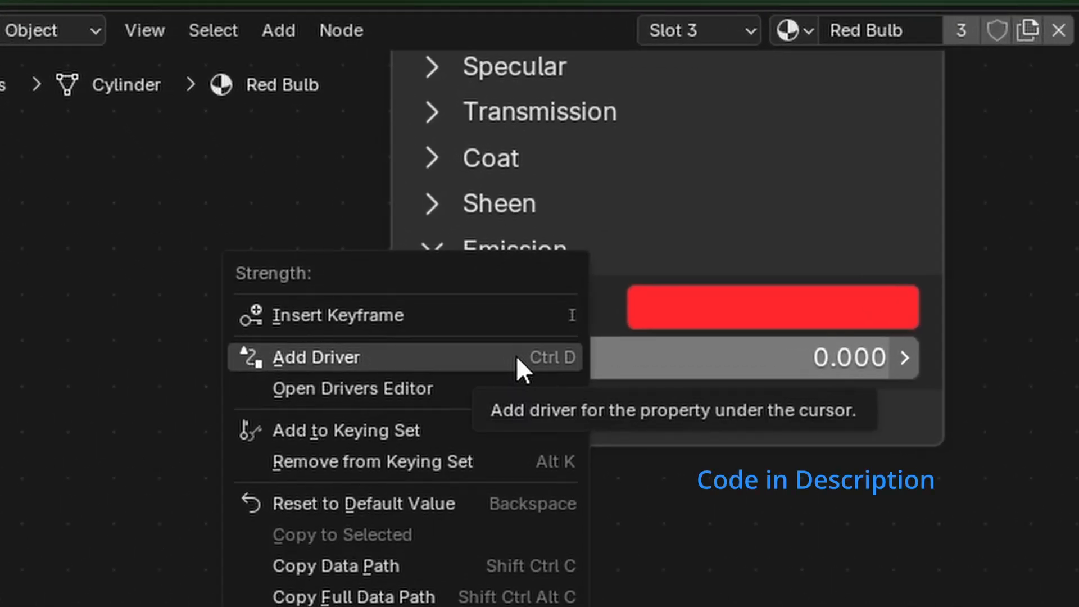
{"action": "left_click", "coordinate": [516, 355]}
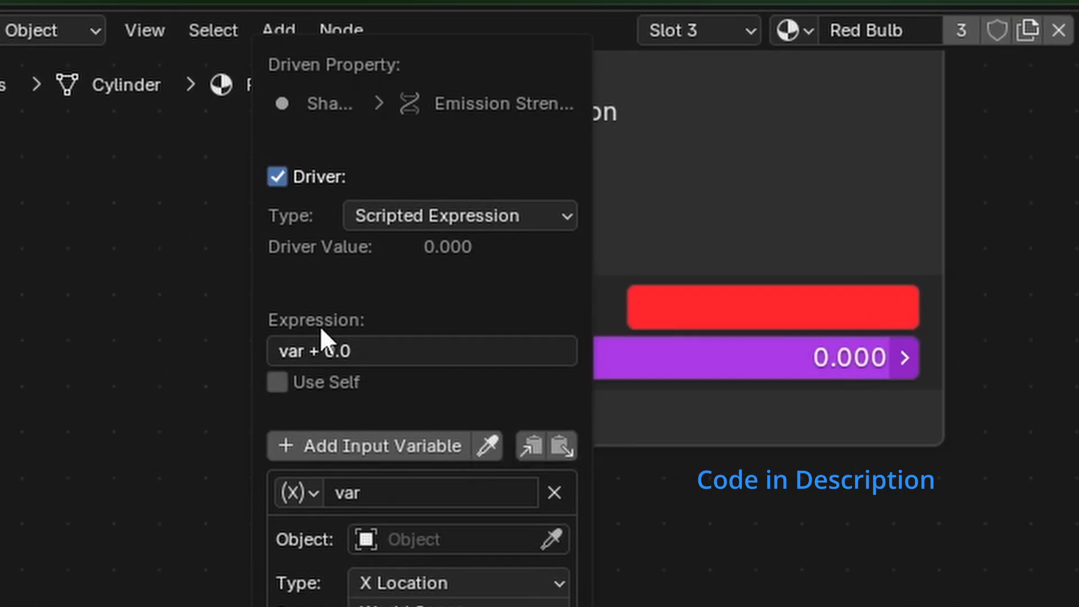
{"action": "left_click", "coordinate": [366, 349]}
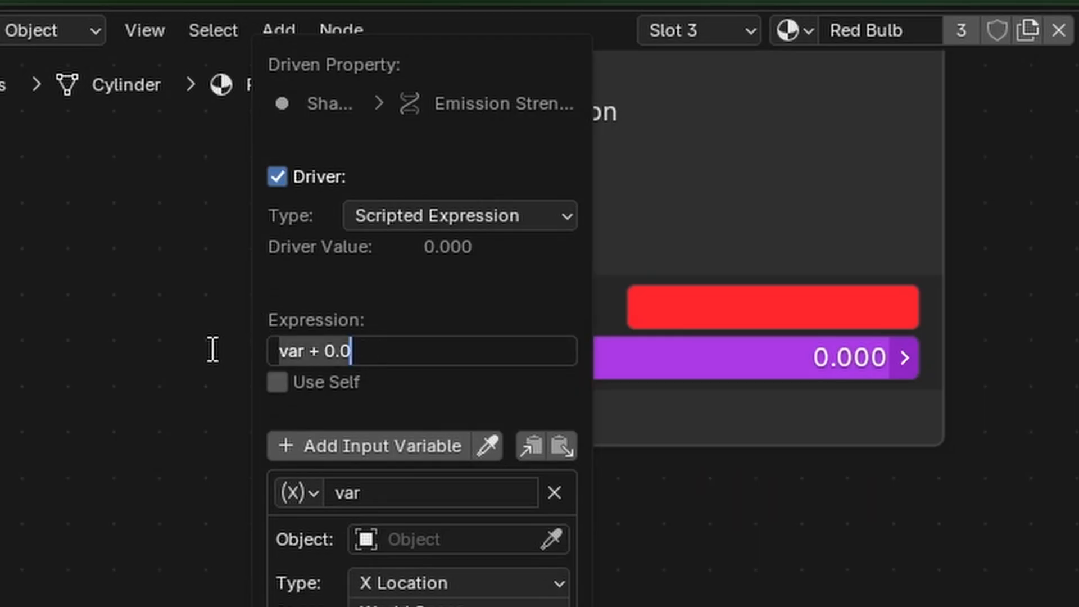
{"action": "key", "text": "ctrl+v"}
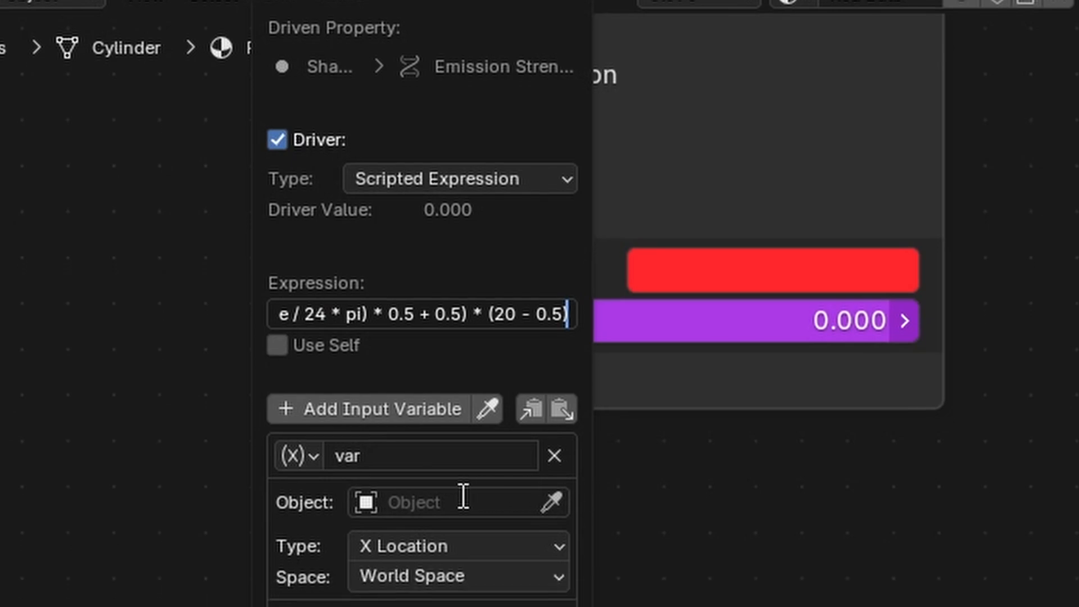
{"action": "key", "text": "Return"}
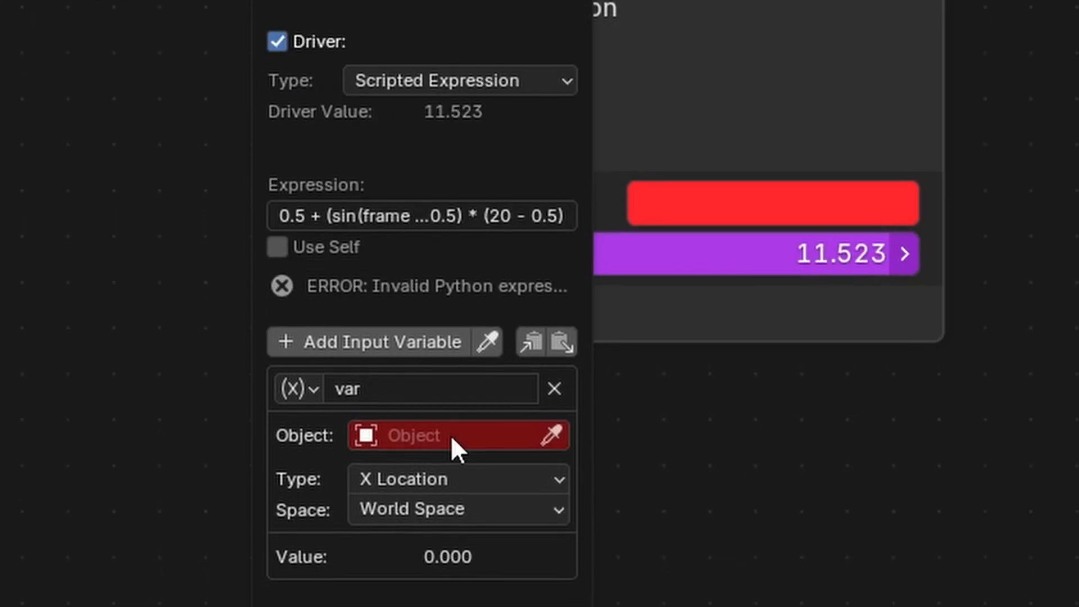
{"action": "left_click", "coordinate": [457, 486]}
{"action": "left_click", "coordinate": [416, 135]}
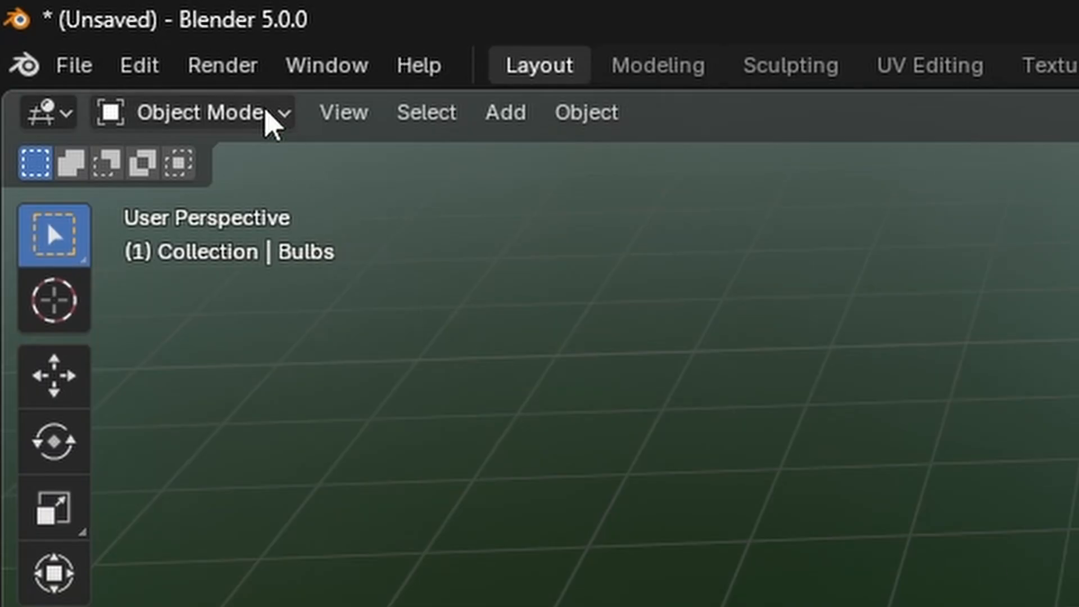
Render a test image of the emissive red bulbs and close the render window after viewing it.
{"action": "left_click", "coordinate": [223, 65]}
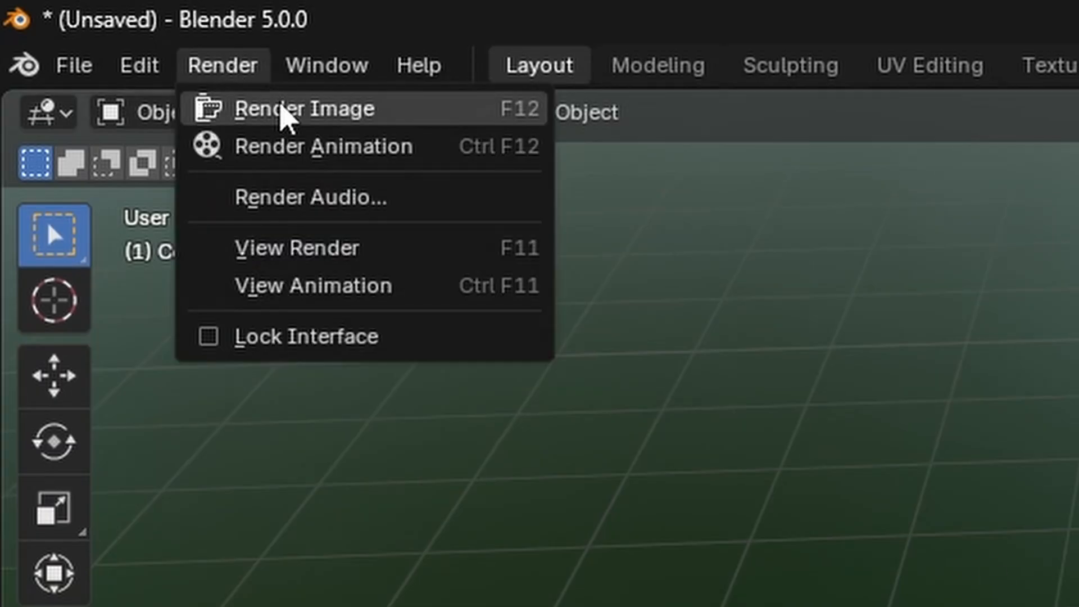
{"action": "left_click", "coordinate": [281, 108]}
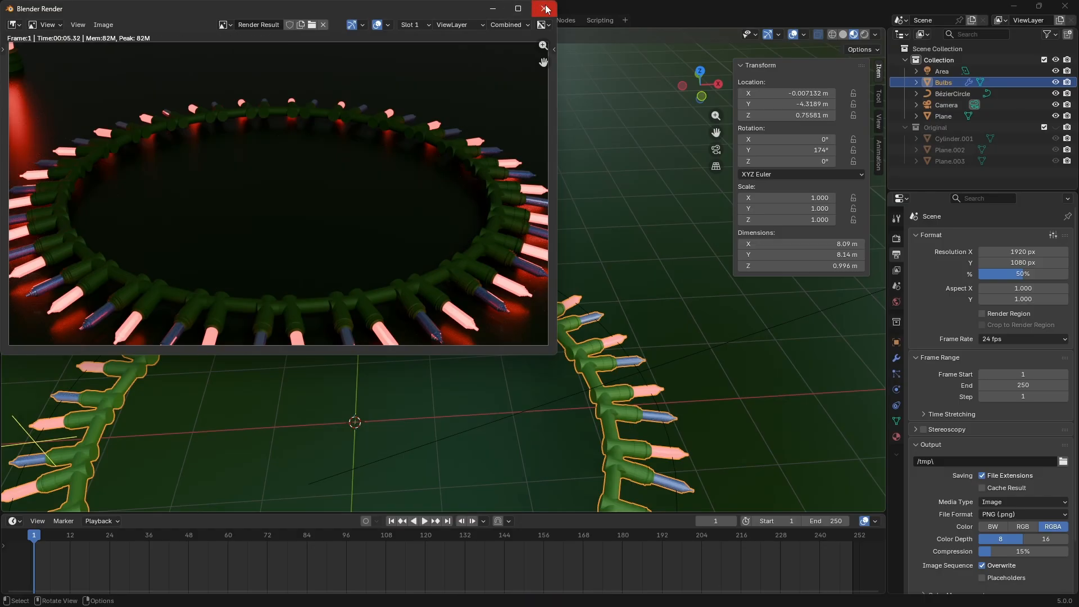
{"action": "left_click", "coordinate": [545, 8]}
Open the Blue Bulb material in the Shading workspace and expand the Emission settings of its Principled BSDF.
{"action": "left_click_drag", "start_coordinate": [720, 132], "coordinate": [753, 31]}
{"action": "left_click", "coordinate": [490, 51]}
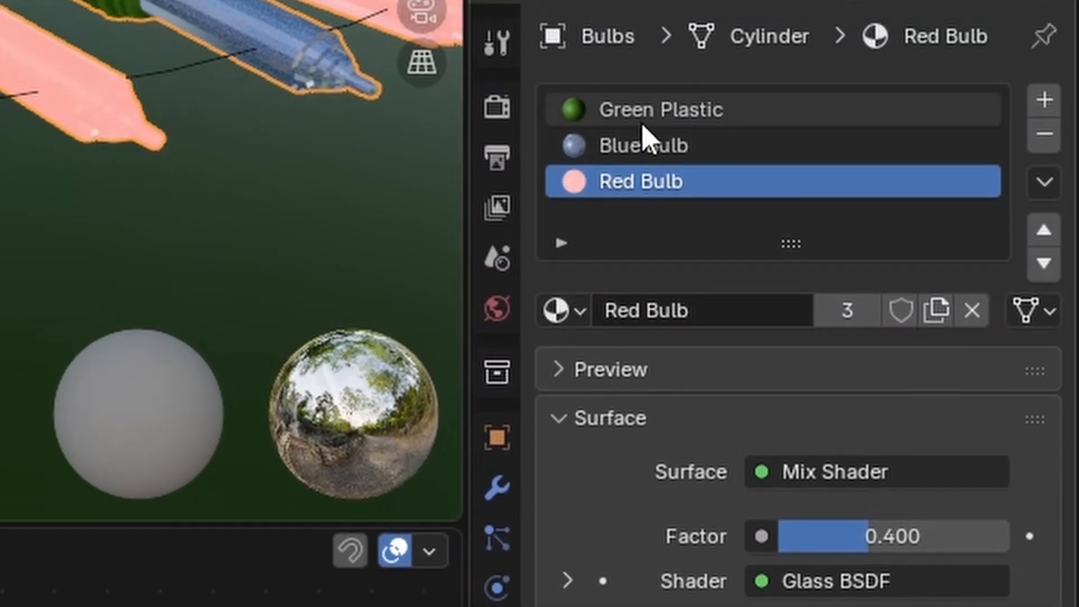
{"action": "left_click", "coordinate": [681, 148]}
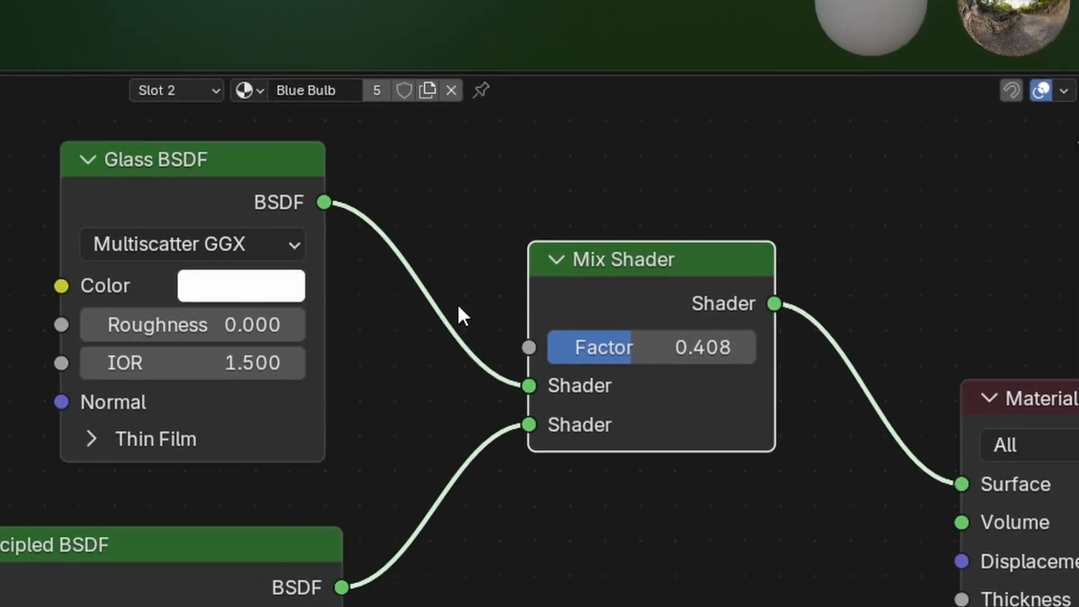
{"action": "scroll", "coordinate": [459, 311], "scroll_direction": "down", "scroll_amount": 2}
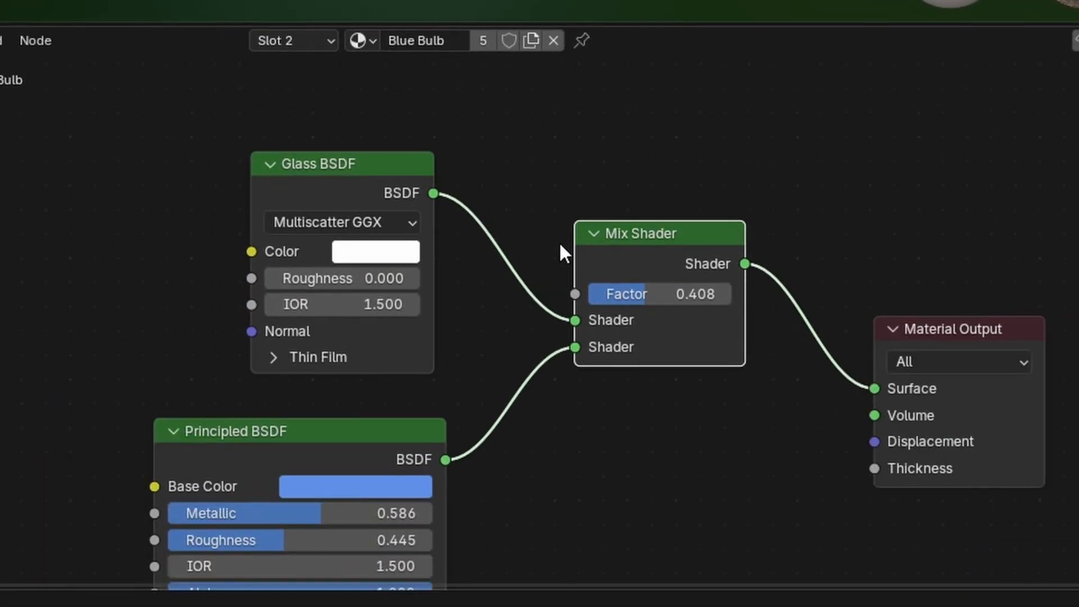
{"action": "scroll", "coordinate": [452, 306], "scroll_direction": "up", "scroll_amount": 1}
{"action": "scroll", "coordinate": [450, 321], "scroll_direction": "down", "scroll_amount": 3}
{"action": "scroll", "coordinate": [555, 285], "scroll_direction": "down", "scroll_amount": 10, "text": "shift"}
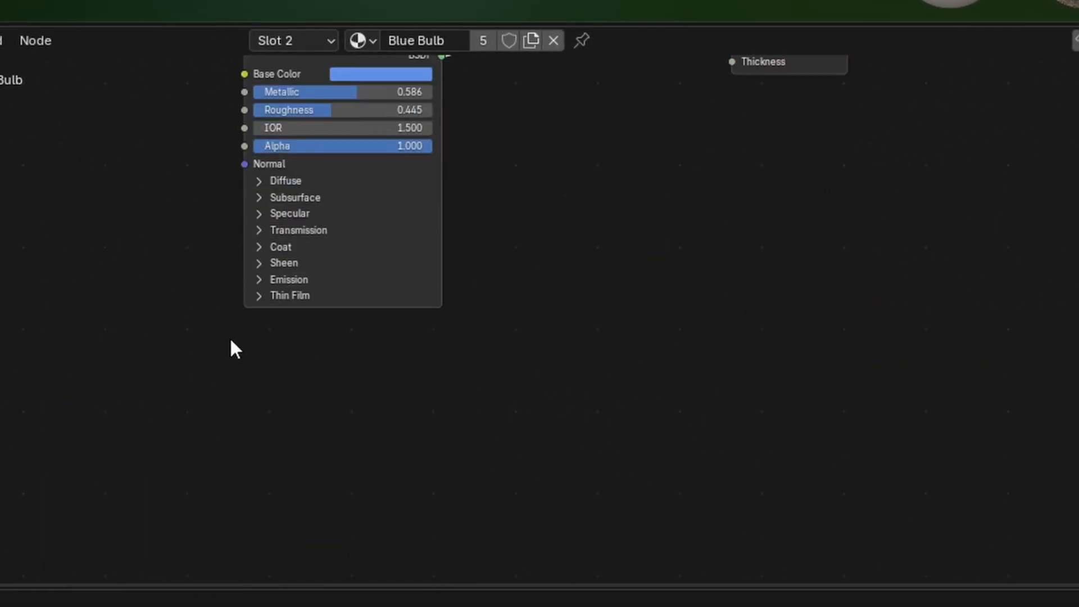
{"action": "scroll", "coordinate": [219, 356], "scroll_direction": "up", "scroll_amount": 4}
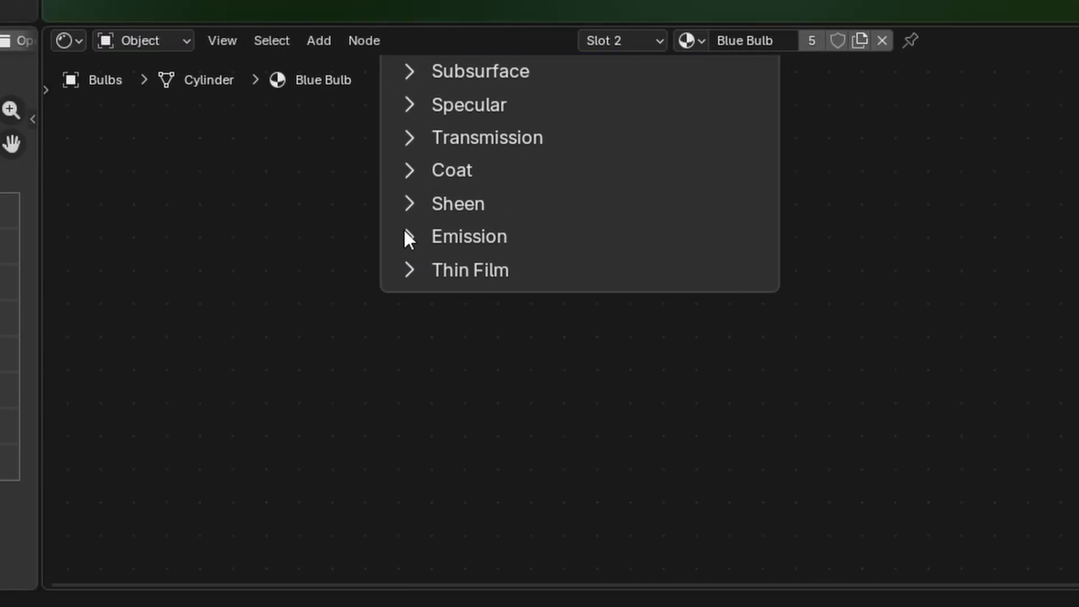
{"action": "left_click", "coordinate": [409, 237]}
Switch to the Fairy Lights text document and copy the expression 5 + ( sin(frame / 24 * pi) * 0.5 + 0.5 ) * 10.
{"action": "mouse_move", "coordinate": [804, 606]}
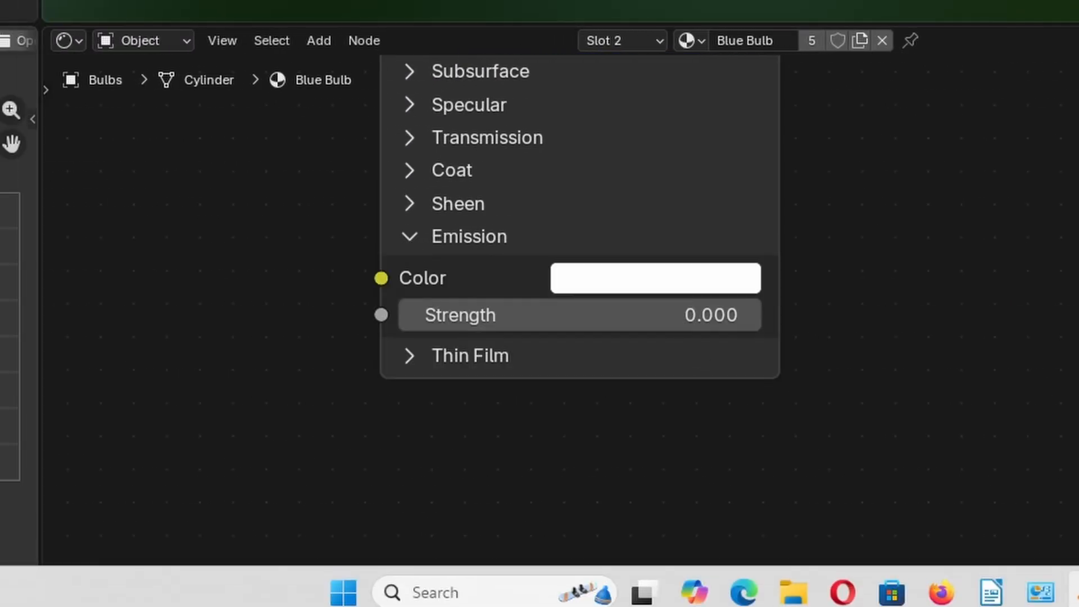
{"action": "left_click", "coordinate": [993, 590]}
{"action": "left_click_drag", "start_coordinate": [663, 314], "coordinate": [270, 317]}
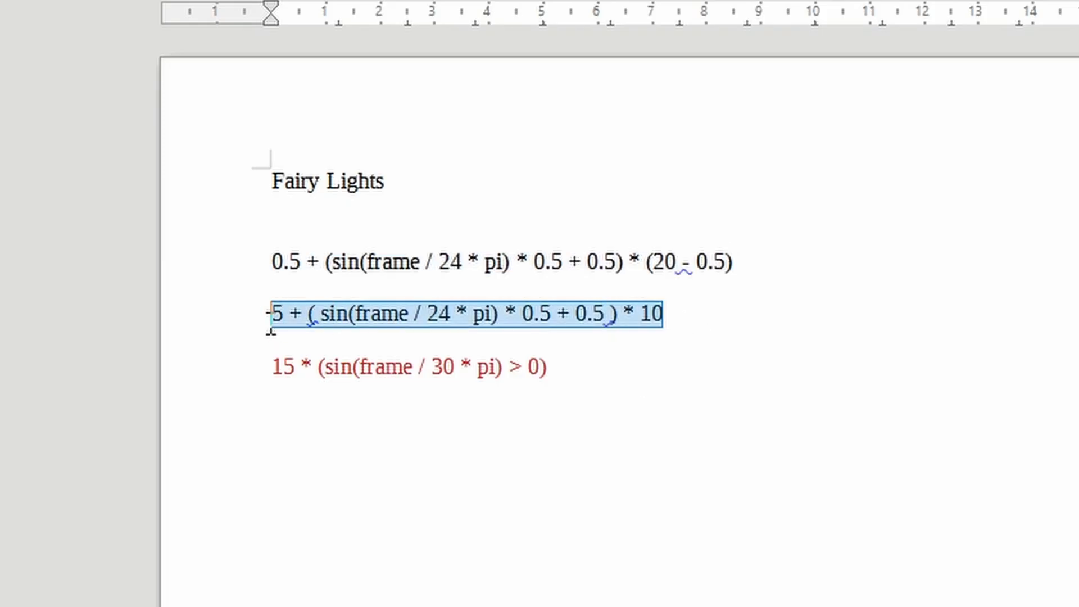
{"action": "right_click", "coordinate": [297, 315]}
{"action": "left_click", "coordinate": [383, 370]}
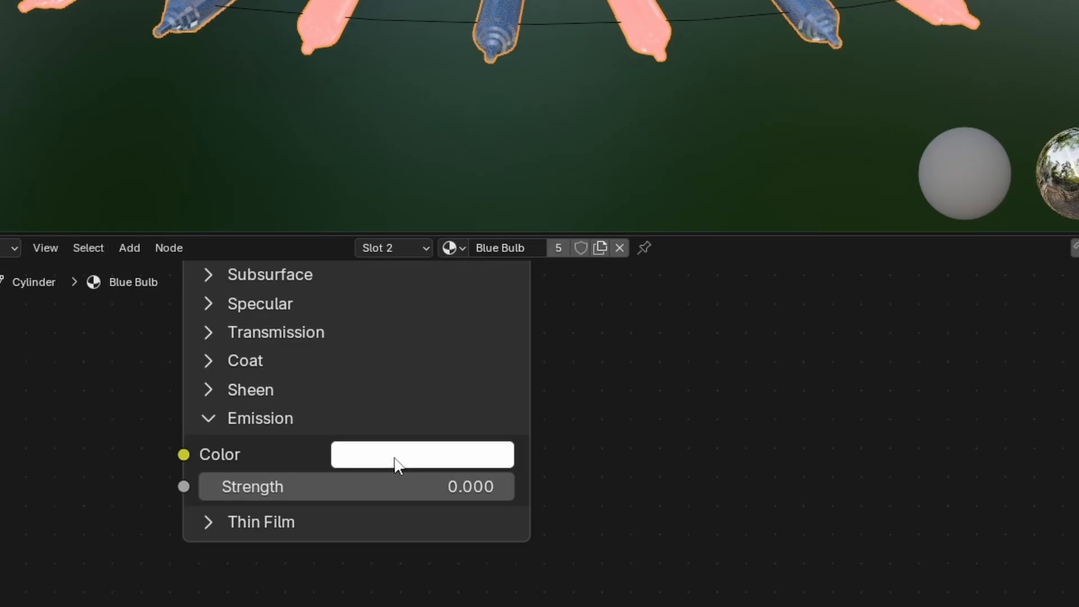
Back in Blender, set the Emission color of the Blue Bulb material to a saturated blue.
{"action": "left_click", "coordinate": [397, 461]}
{"action": "mouse_move", "coordinate": [513, 96]}
{"action": "left_mouse_down"}
{"action": "mouse_move", "coordinate": [508, 60]}
{"action": "mouse_move", "coordinate": [532, 56]}
{"action": "left_mouse_up"}
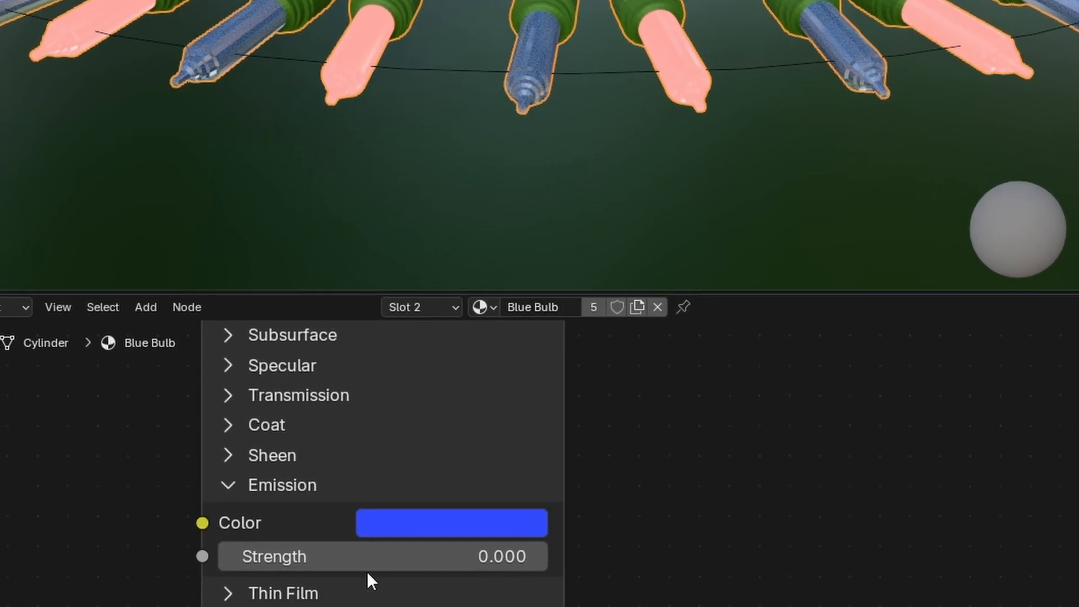
{"action": "left_click", "coordinate": [276, 571]}
{"action": "key", "text": "Escape"}
Drive Blue Bulb's Emission Strength with 5 + ( sin(frame / 24 * pi) * 0.5 + 0.5 ) * 10 and set the driver variable's object to Bulbs.
{"action": "right_click", "coordinate": [397, 489]}
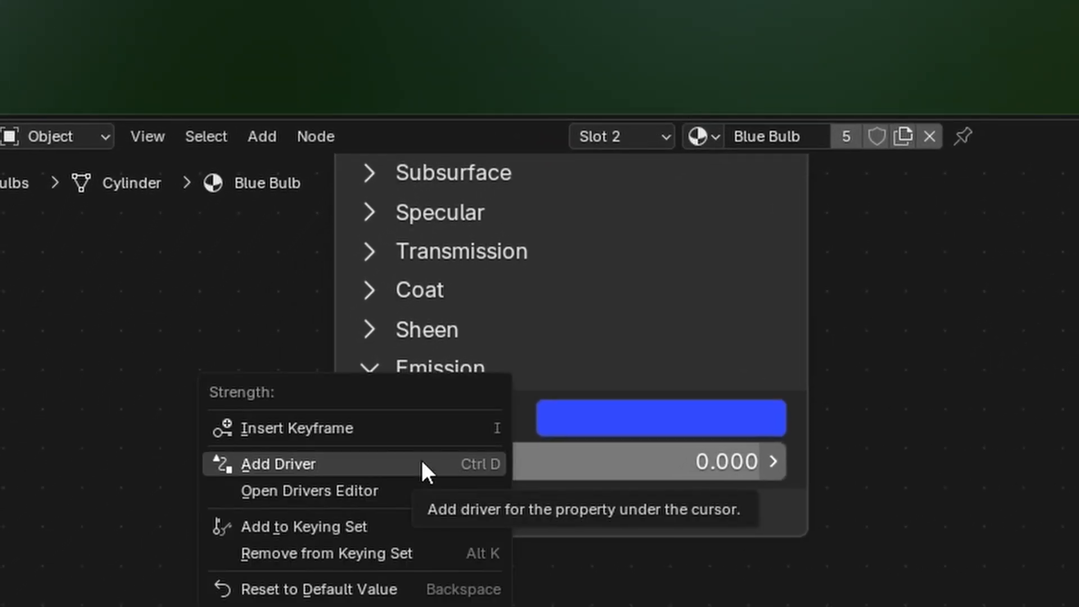
{"action": "left_click", "coordinate": [421, 463]}
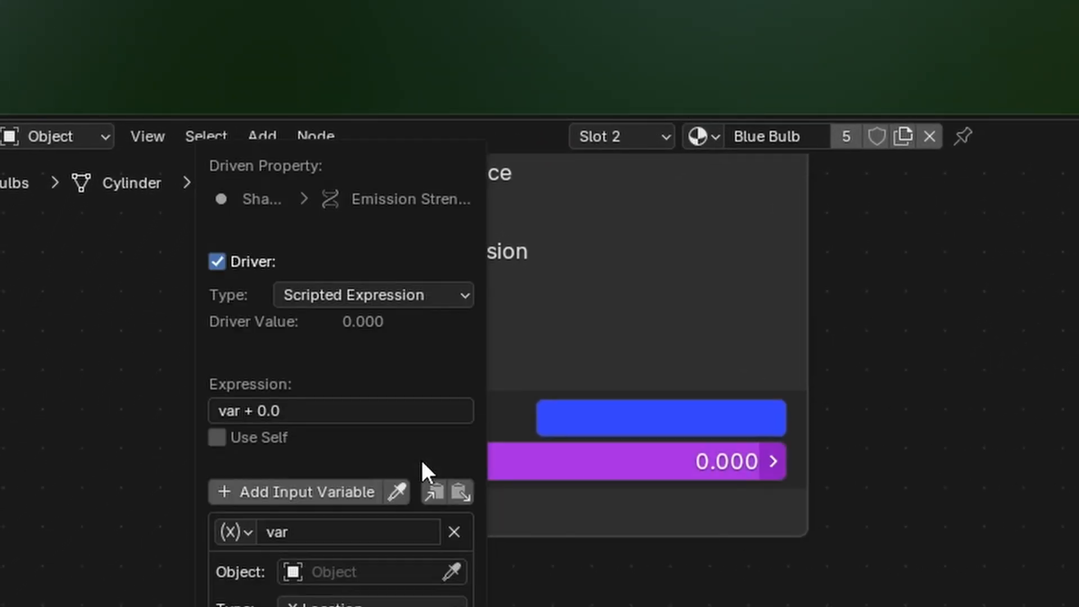
{"action": "left_click", "coordinate": [339, 410]}
{"action": "key", "text": "ctrl+v"}
{"action": "scroll", "coordinate": [339, 414], "scroll_direction": "down", "scroll_amount": 5}
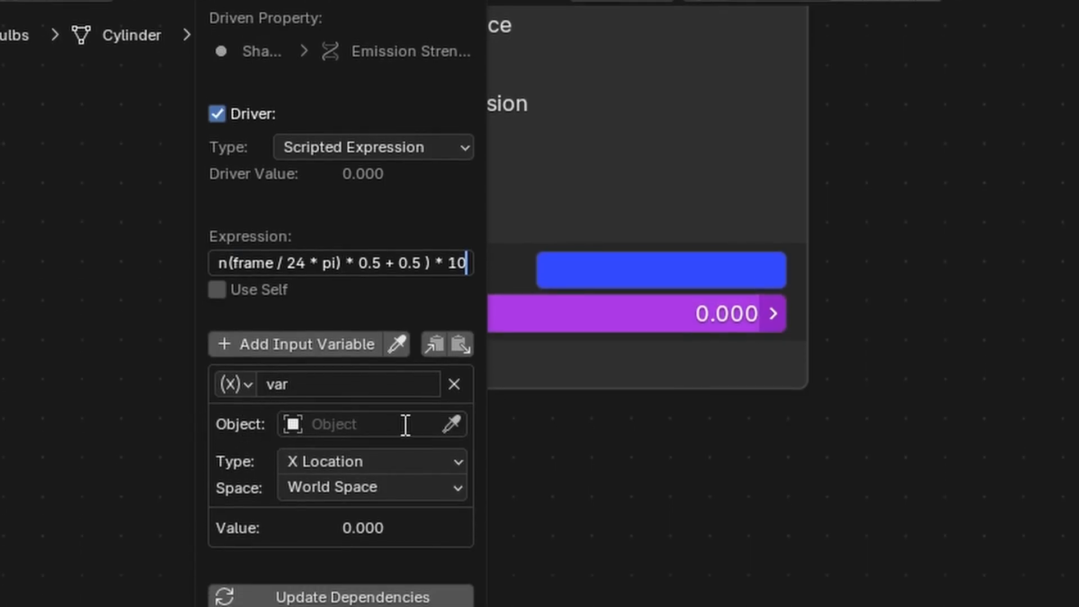
{"action": "key", "text": "Return"}
{"action": "left_click", "coordinate": [405, 431]}
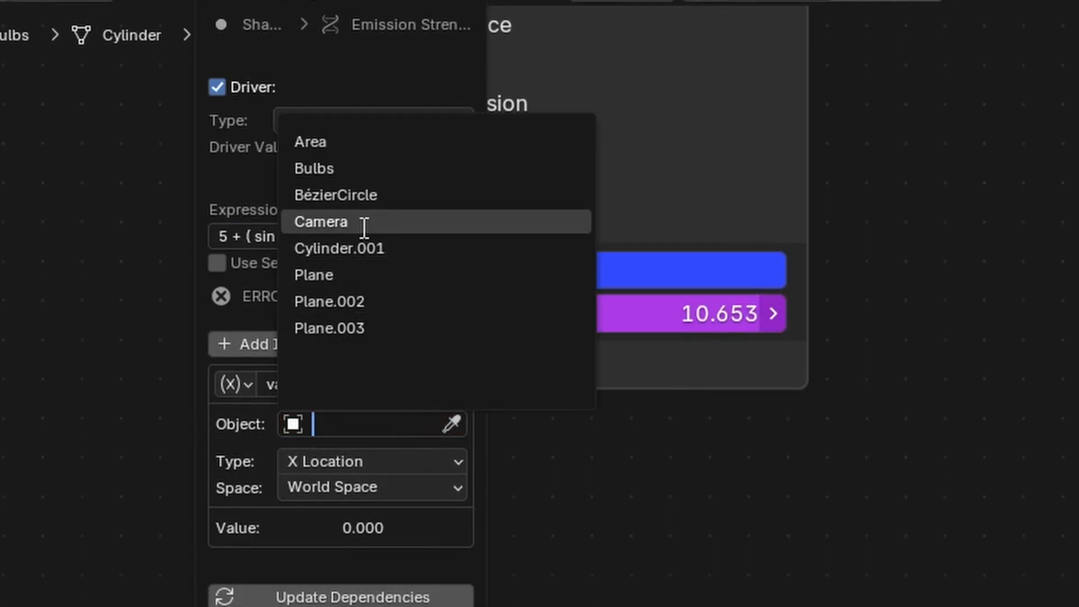
{"action": "left_click", "coordinate": [355, 169]}
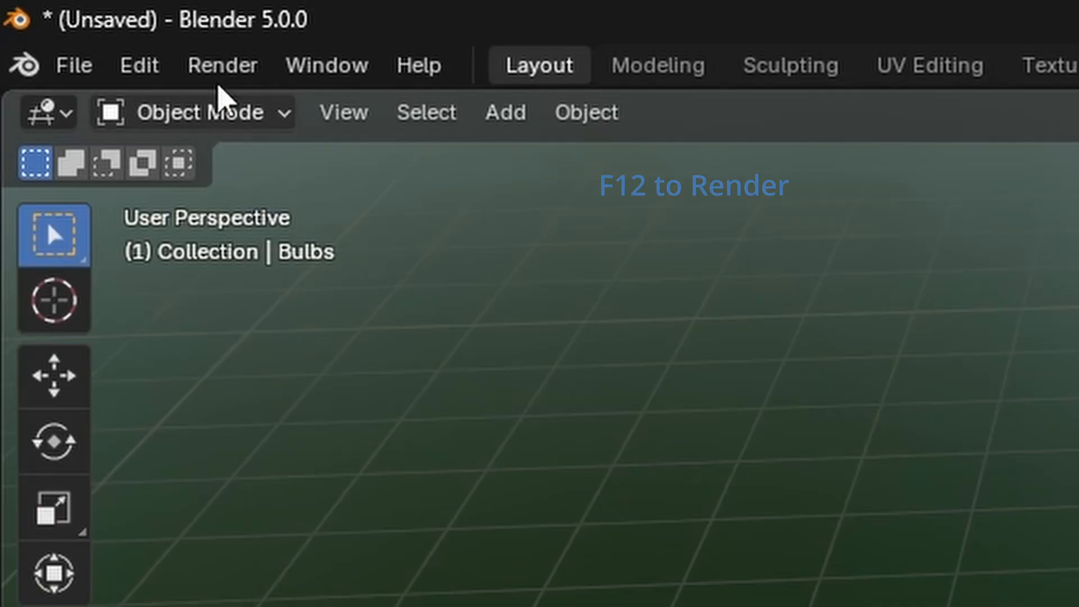
Render a still image of the current frame and close the render window.
{"action": "left_click", "coordinate": [222, 67]}
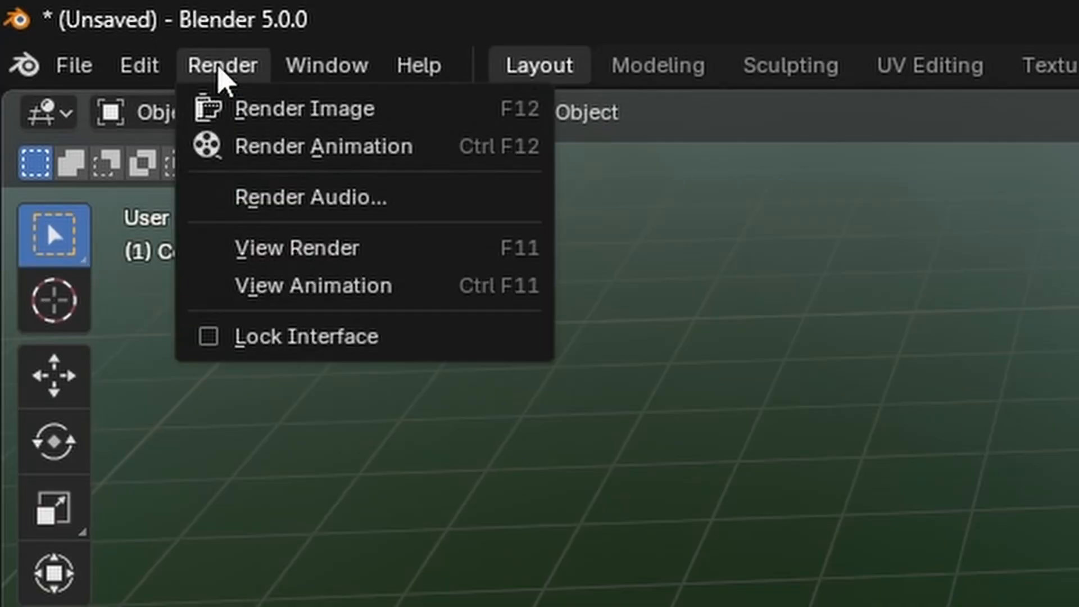
{"action": "left_click", "coordinate": [303, 109]}
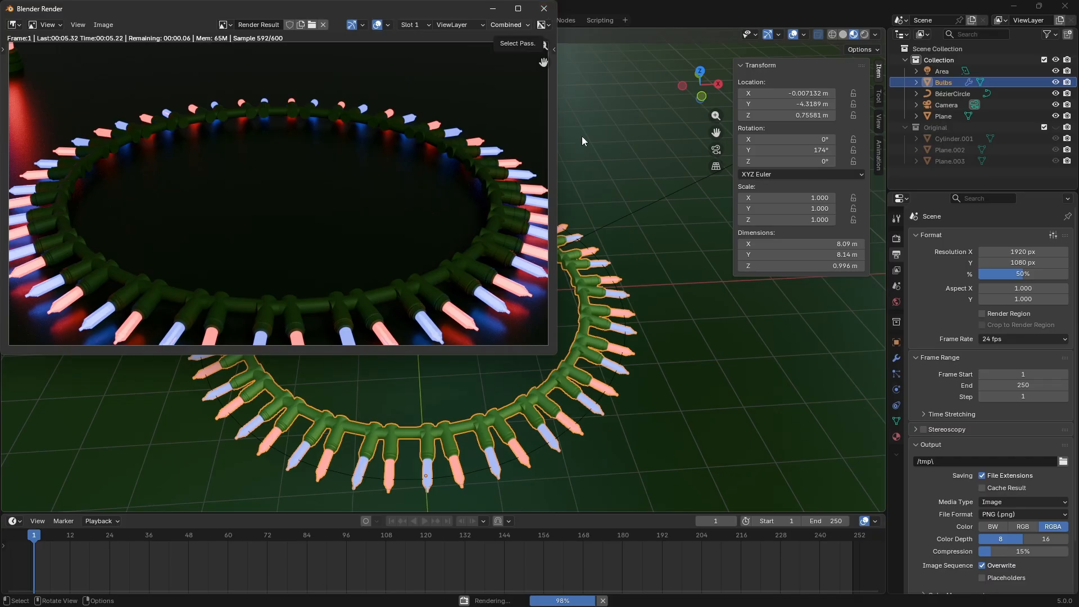
{"action": "key", "text": "Escape"}
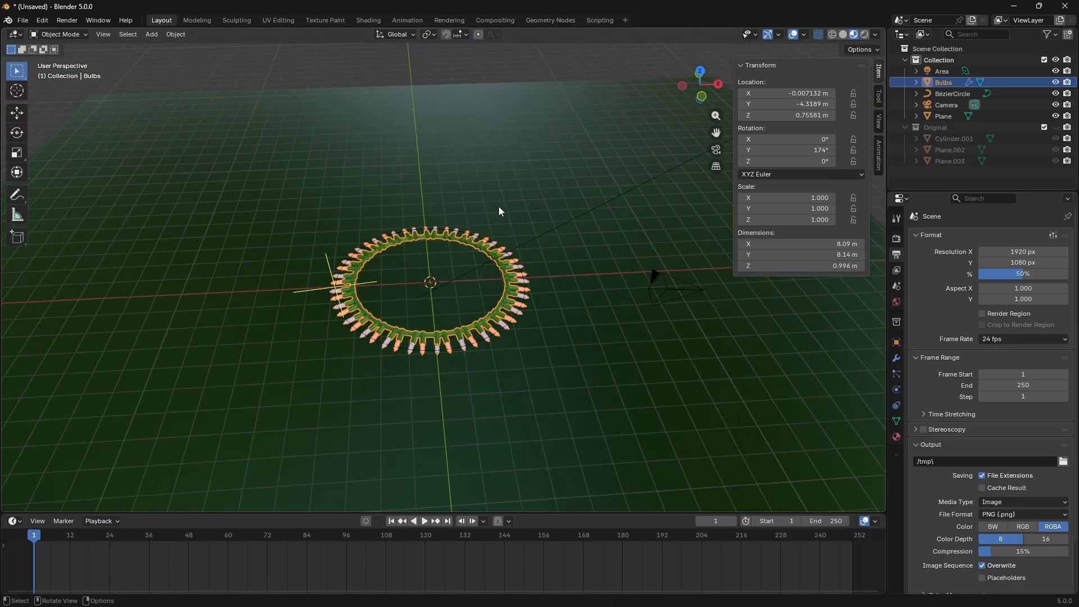
Add a Plain Axes empty at the centre of the light ring and scale it up to about 2.54.
{"action": "scroll", "coordinate": [460, 194], "scroll_direction": "up", "scroll_amount": 4}
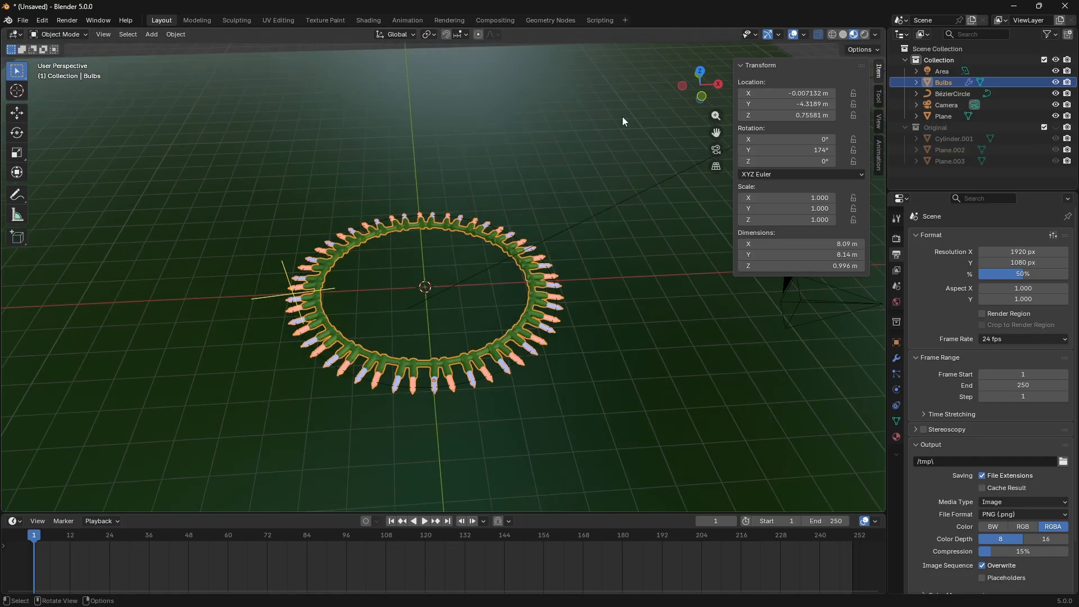
{"action": "left_click_drag", "start_coordinate": [718, 133], "coordinate": [645, 77]}
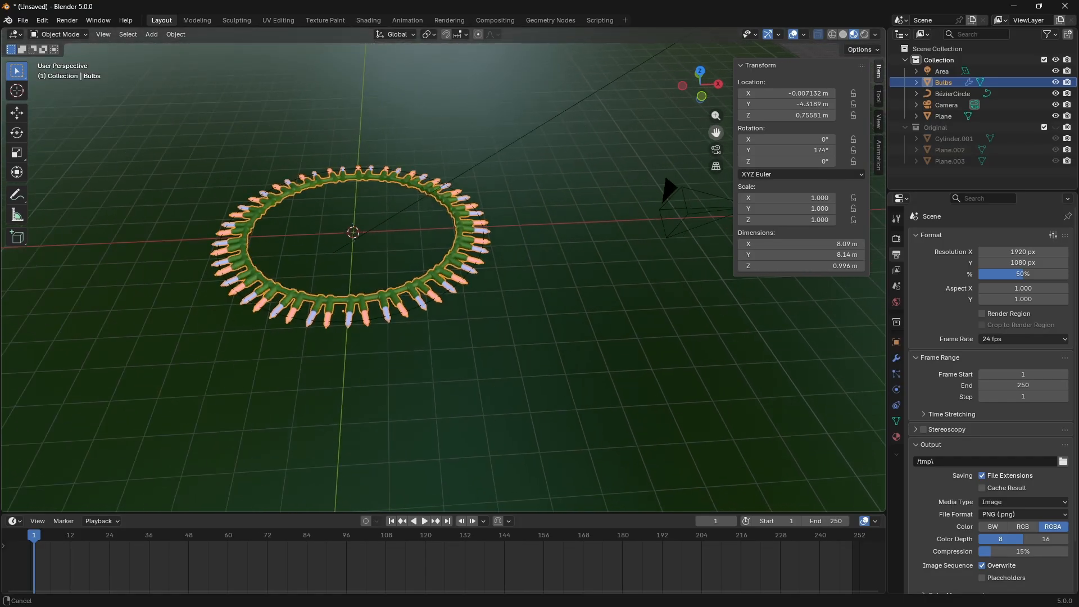
{"action": "left_click", "coordinate": [692, 211]}
{"action": "key", "text": "KP_7"}
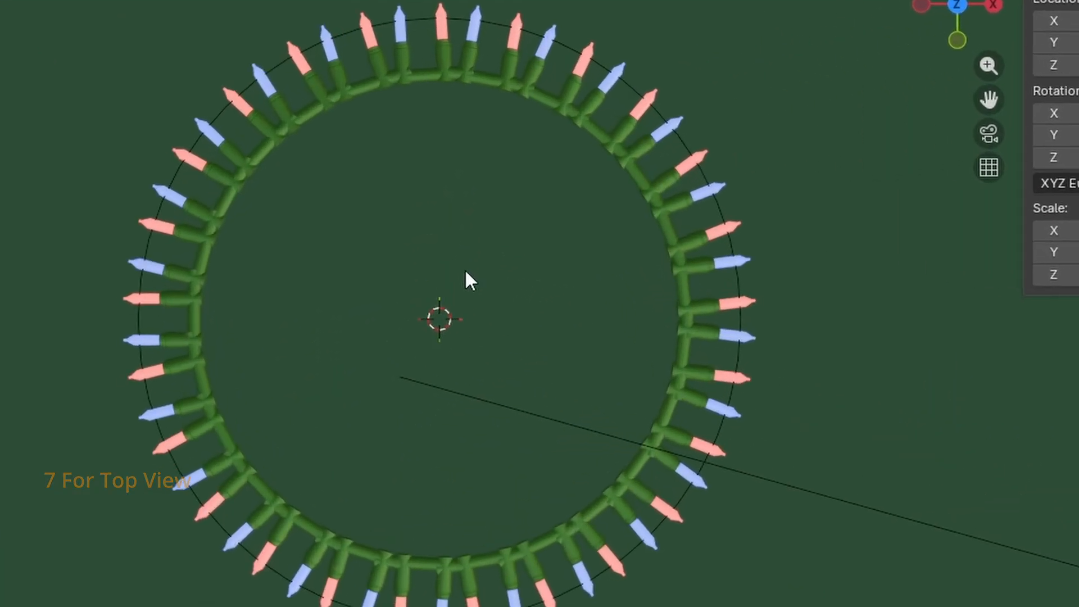
{"action": "key", "text": "shift+a"}
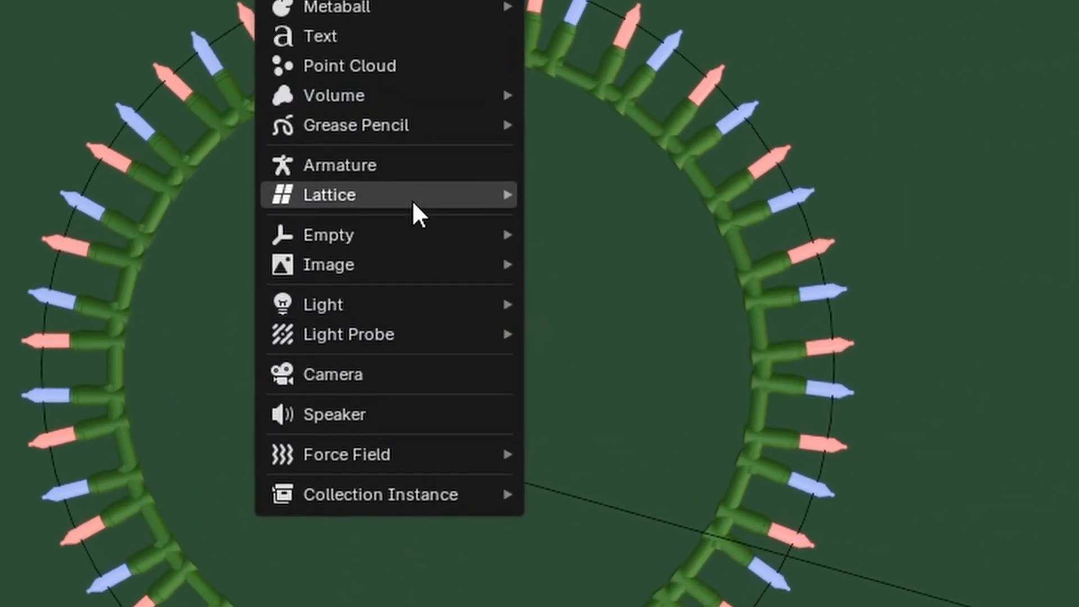
{"action": "mouse_move", "coordinate": [392, 228]}
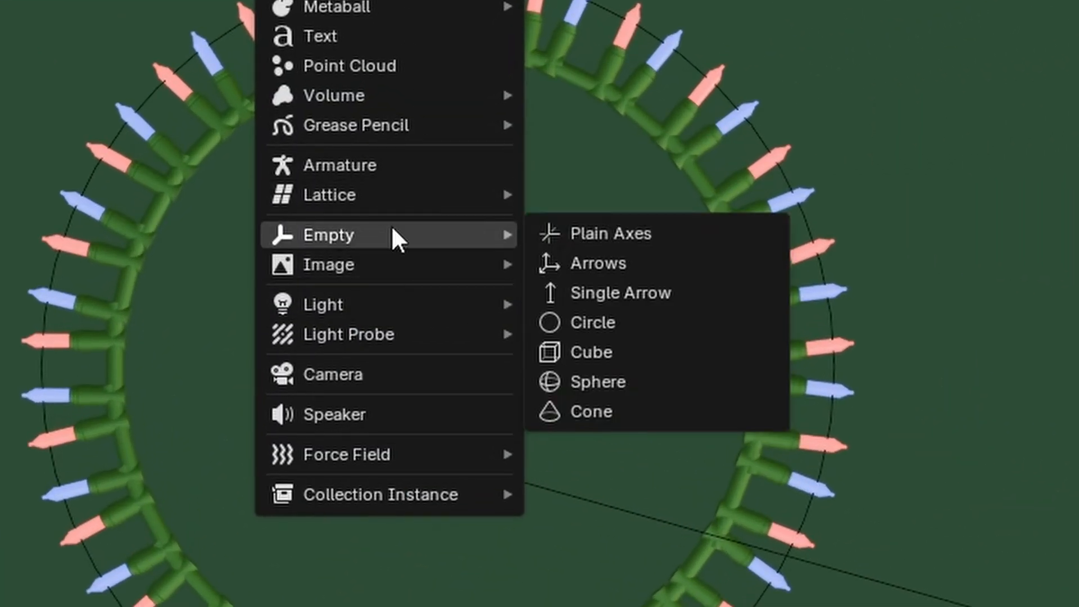
{"action": "left_click", "coordinate": [591, 234]}
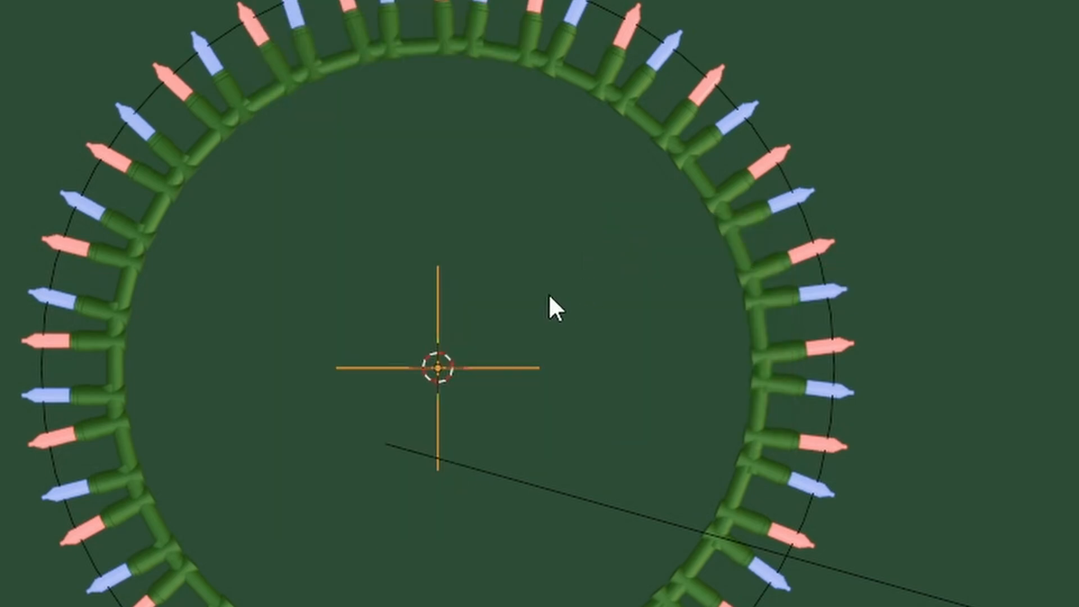
{"action": "key", "text": "s"}
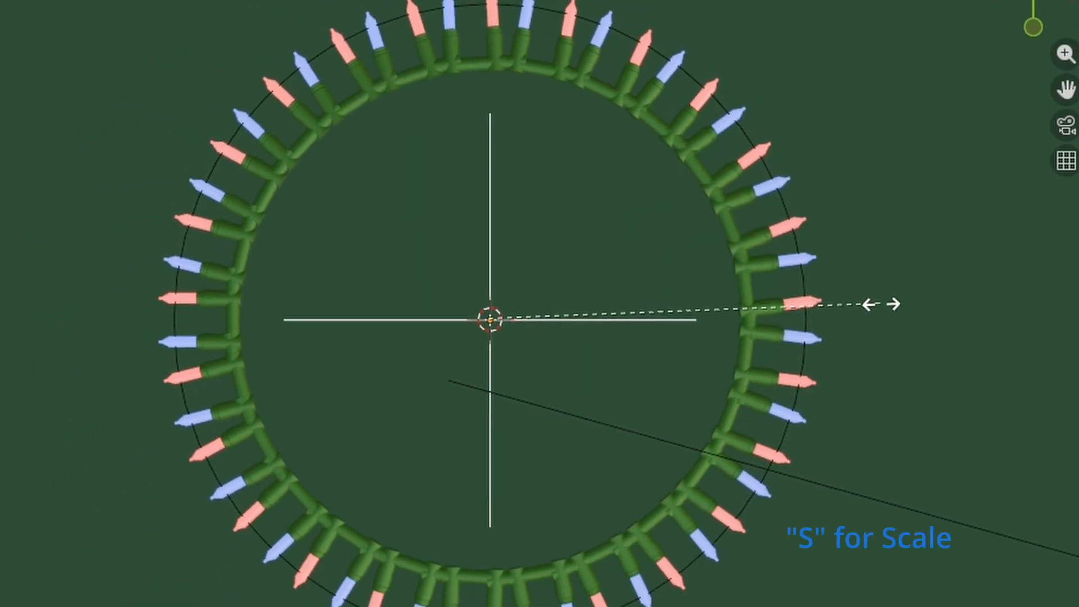
{"action": "left_click", "coordinate": [881, 304]}
Move the empty to the ring's front edge, at about X 1.44 m, Y -2.90 m and Z 0.39 m.
{"action": "key", "text": "g"}
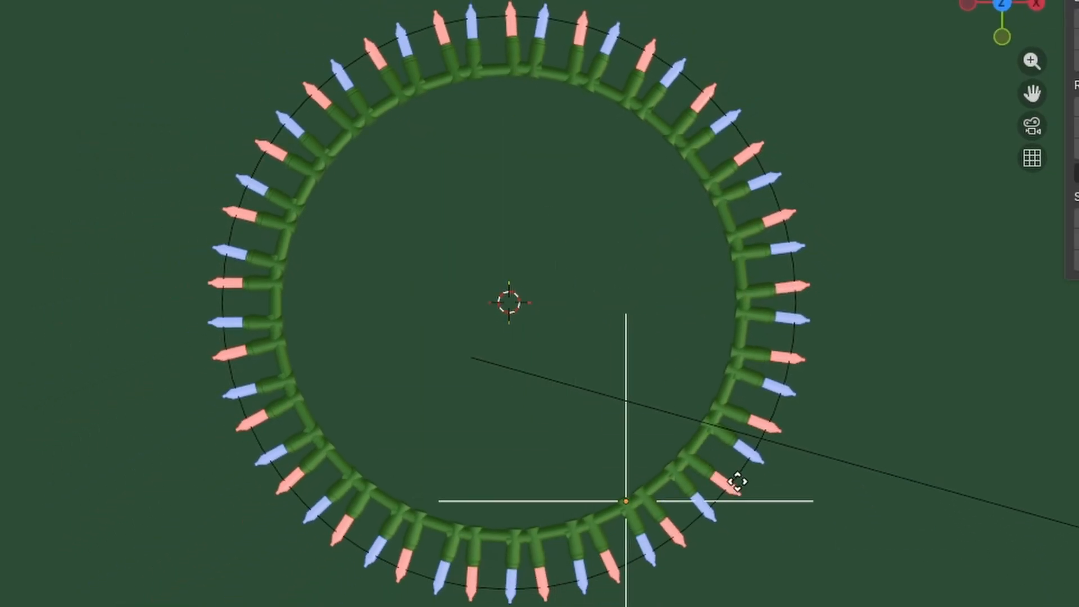
{"action": "key", "text": "KP_1"}
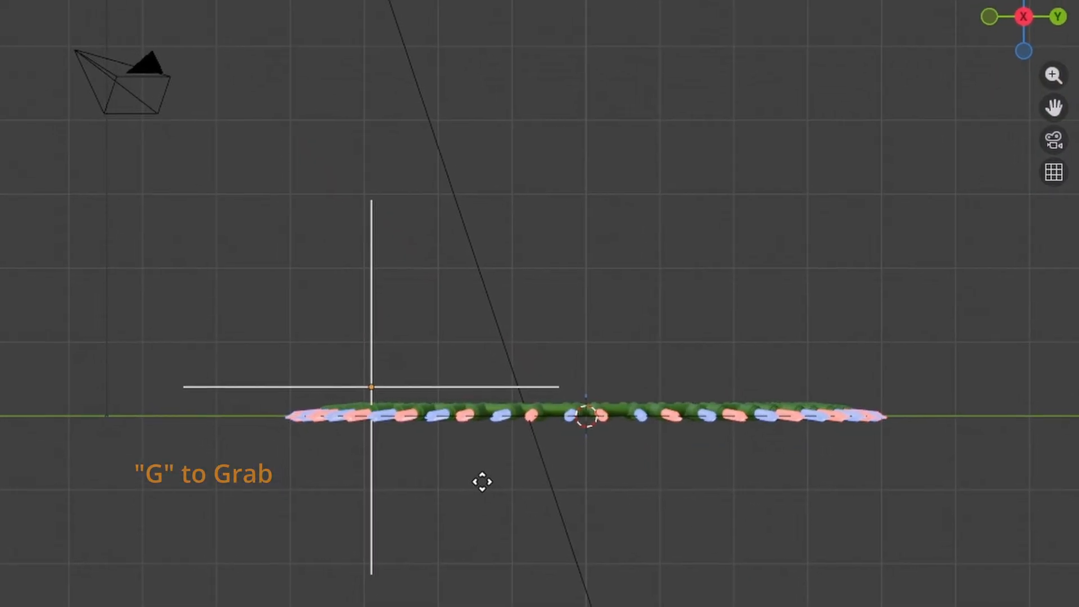
{"action": "left_click", "coordinate": [462, 470]}
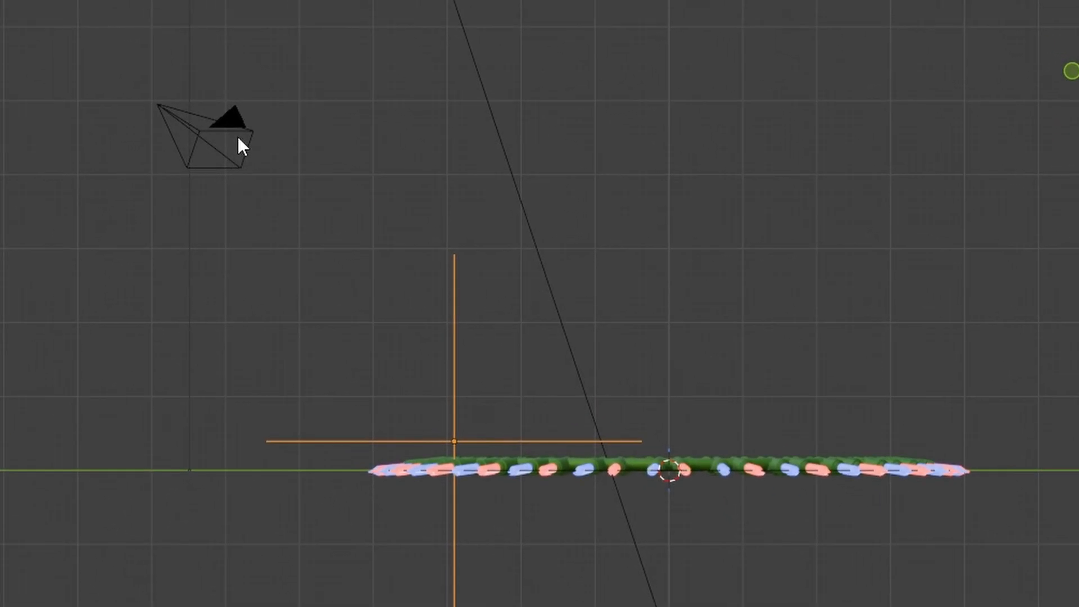
Give the camera a Track To constraint with Empty as its target.
{"action": "left_click", "coordinate": [210, 116]}
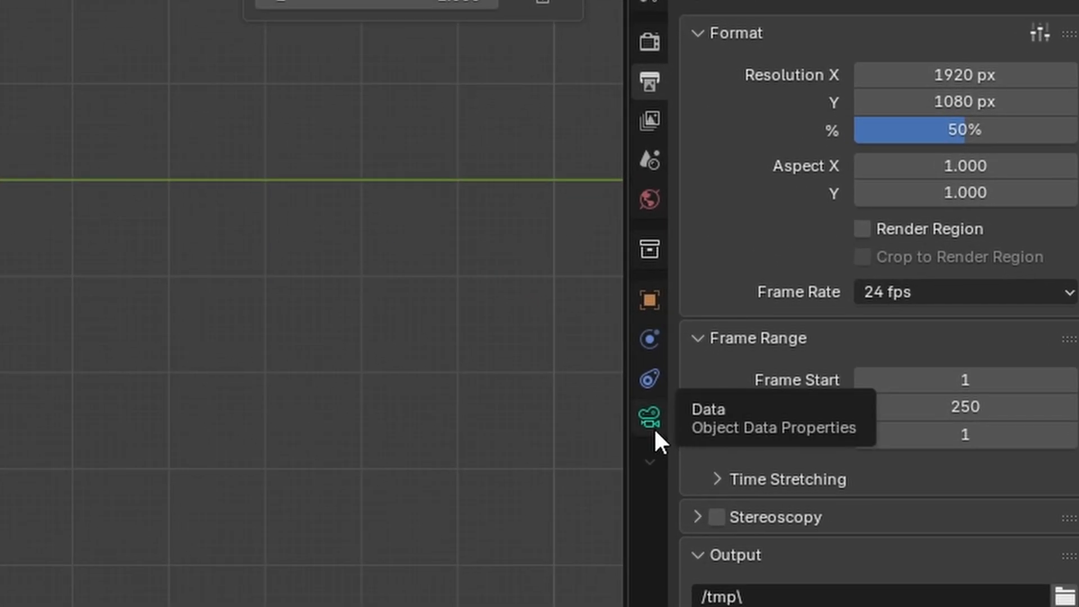
{"action": "left_click", "coordinate": [652, 376]}
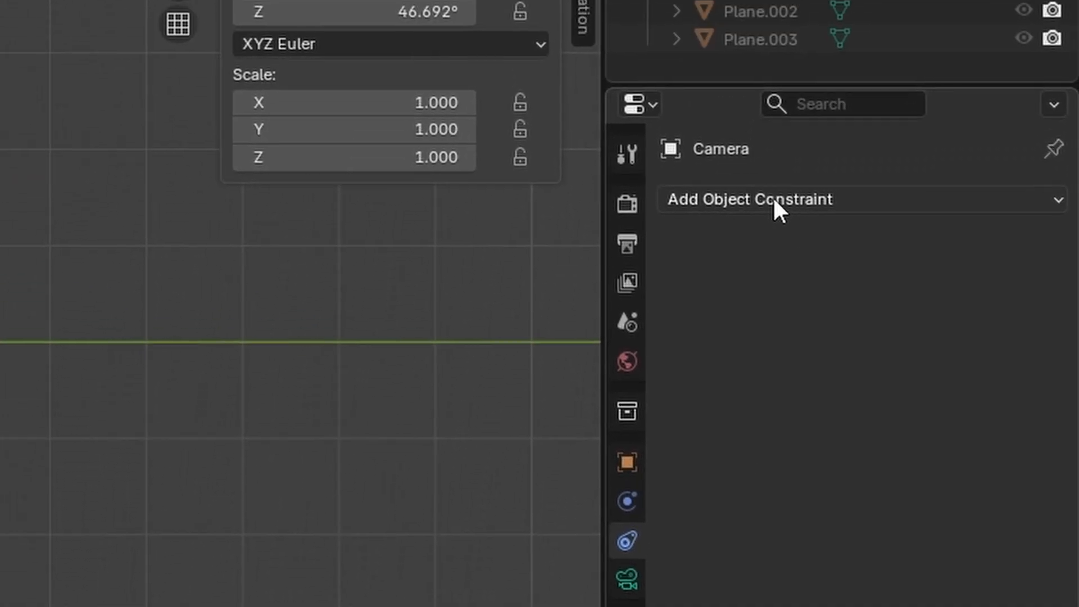
{"action": "left_click", "coordinate": [773, 199]}
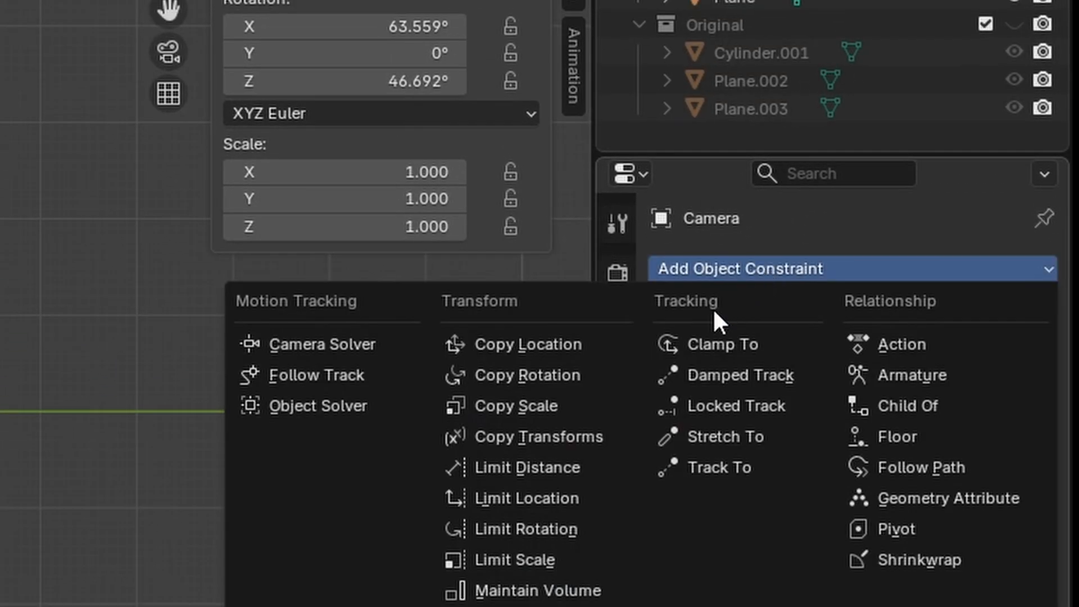
{"action": "left_click", "coordinate": [733, 461]}
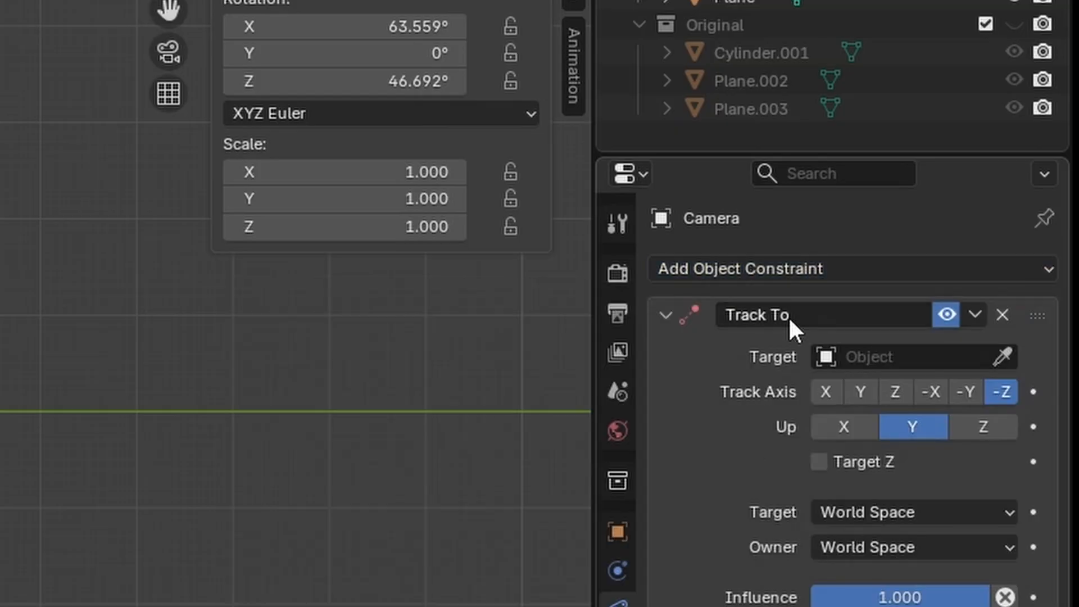
{"action": "left_click", "coordinate": [902, 356]}
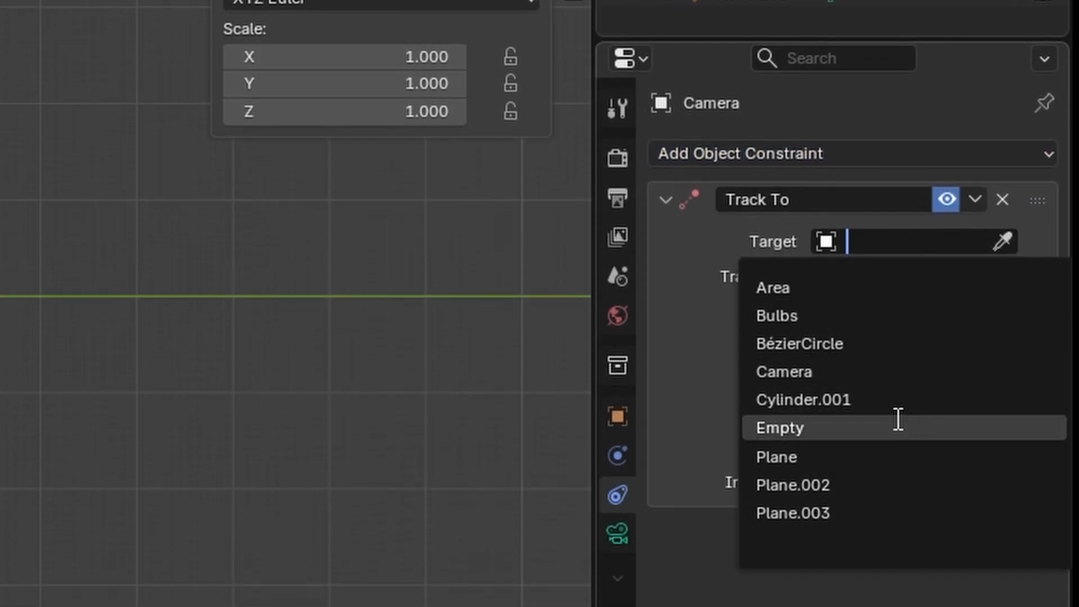
{"action": "left_click", "coordinate": [897, 420]}
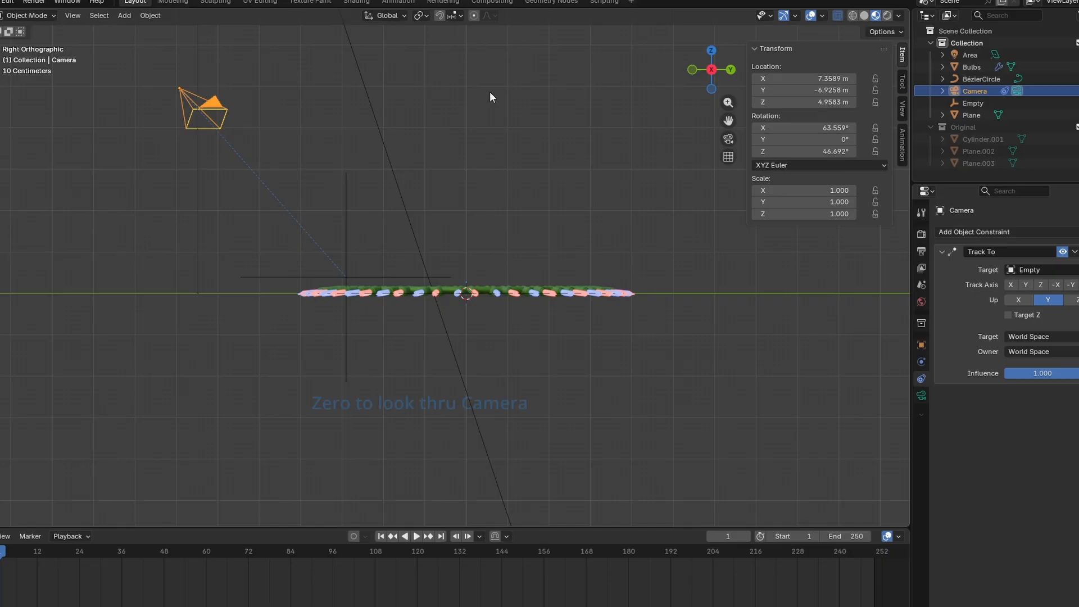
Looking through the camera, shift the empty slightly to adjust how the light ring is framed.
{"action": "key", "text": "KP_0"}
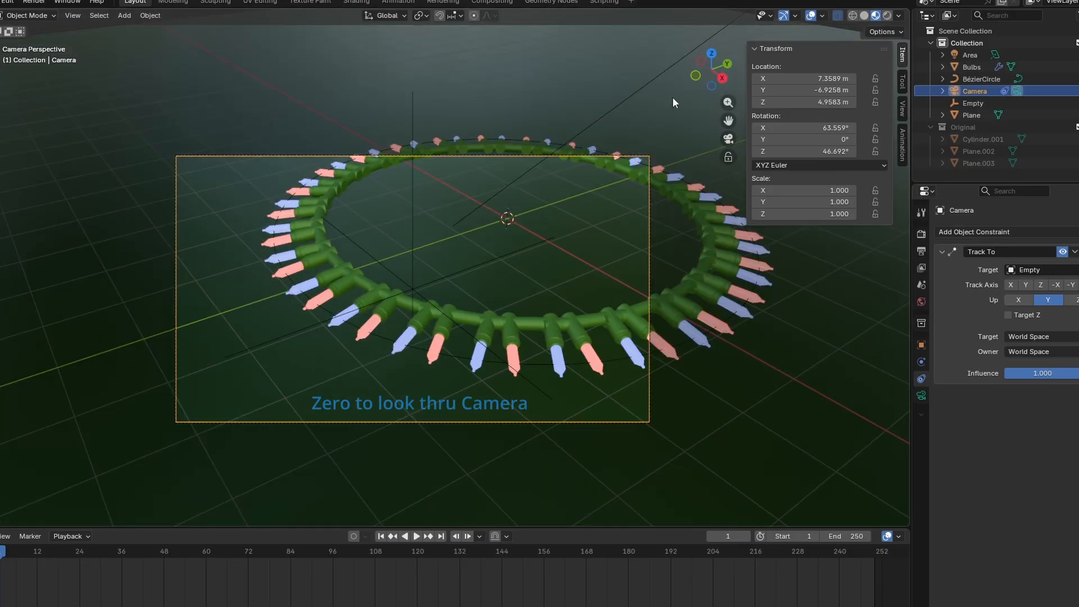
{"action": "left_click", "coordinate": [409, 217]}
{"action": "left_click", "coordinate": [414, 213]}
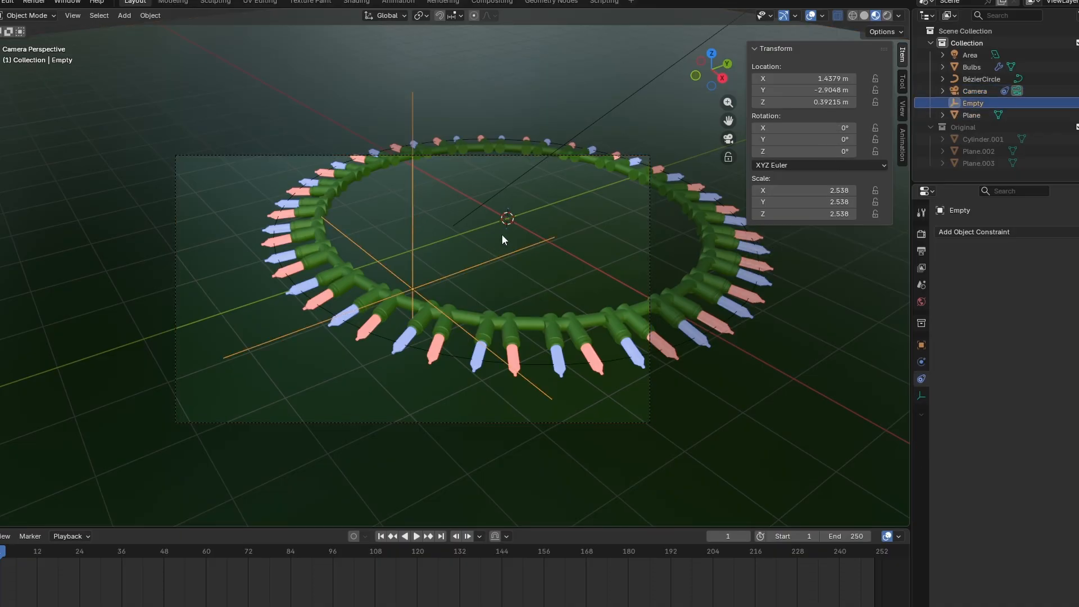
{"action": "key", "text": "g"}
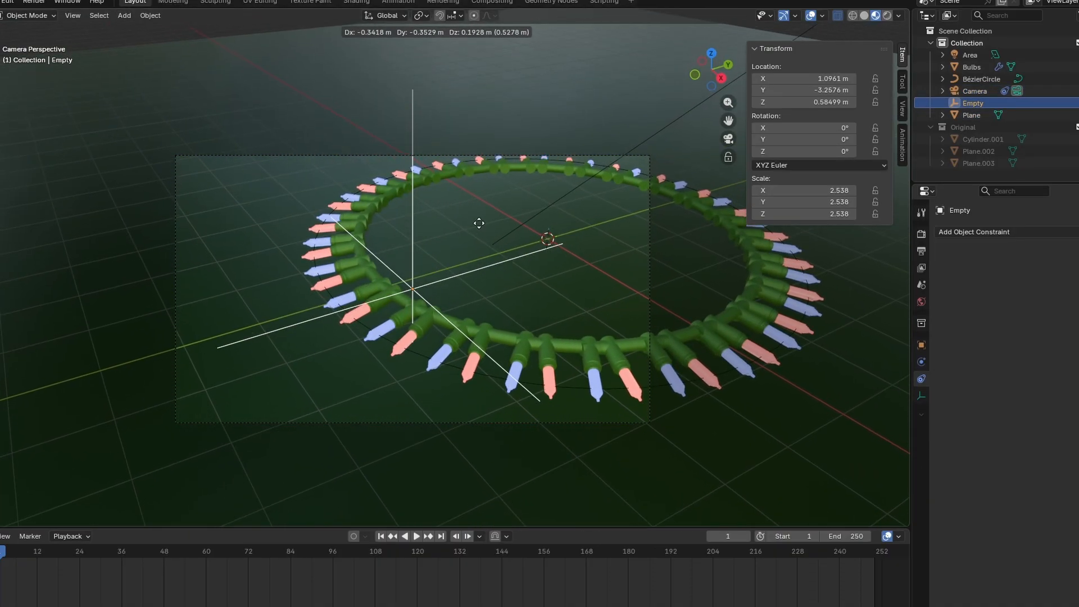
{"action": "left_click", "coordinate": [464, 219]}
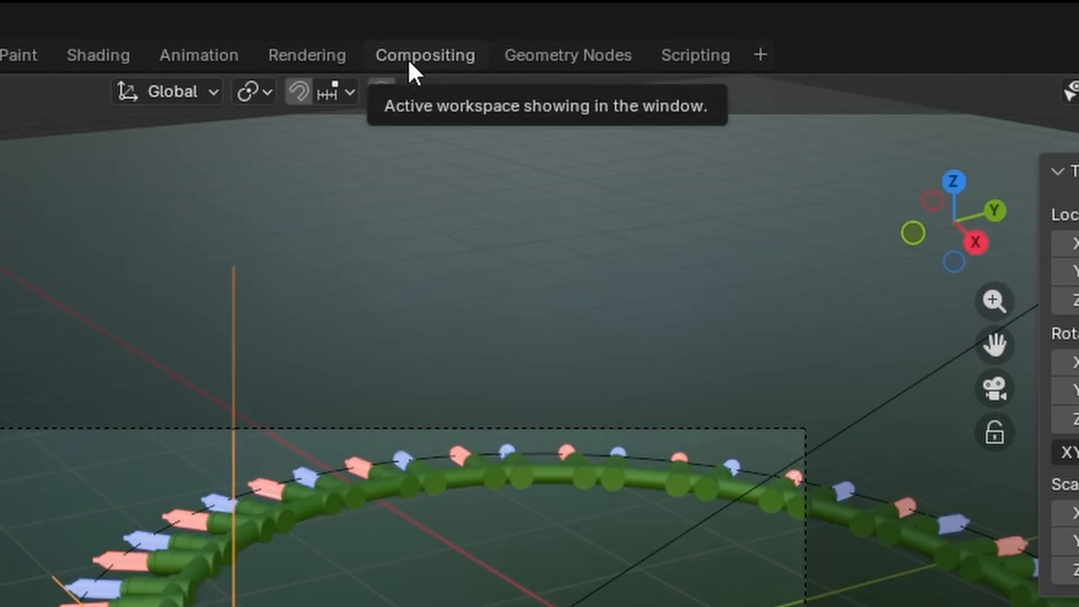
Create a compositing node tree and insert a Bloom Glare node between Render Layers and the Group Output and Viewer nodes.
{"action": "left_click", "coordinate": [409, 62]}
{"action": "left_click", "coordinate": [296, 100]}
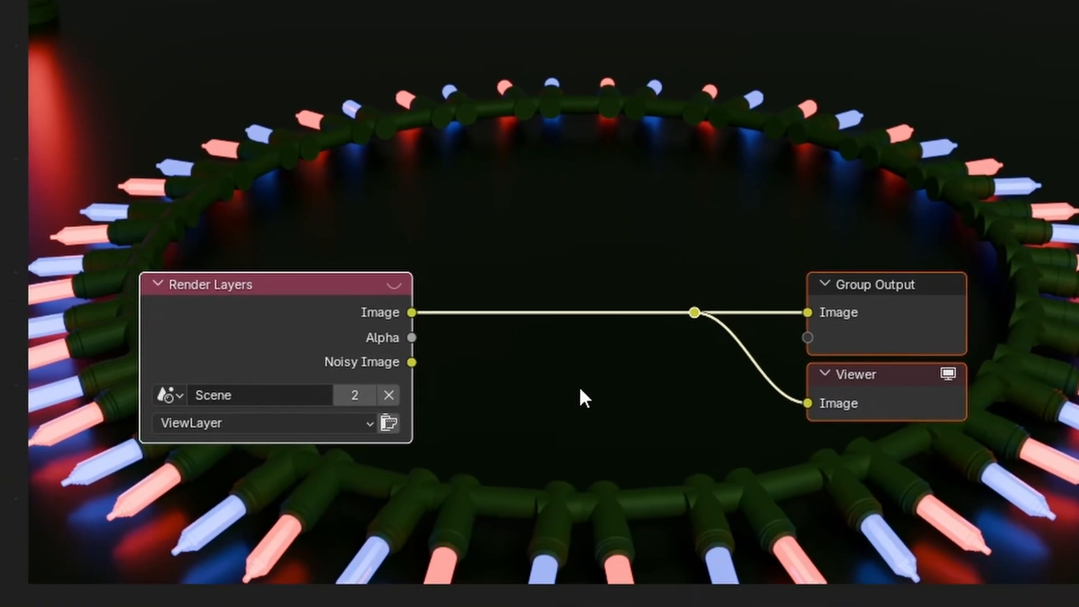
{"action": "scroll", "coordinate": [513, 461], "scroll_direction": "up", "scroll_amount": 1}
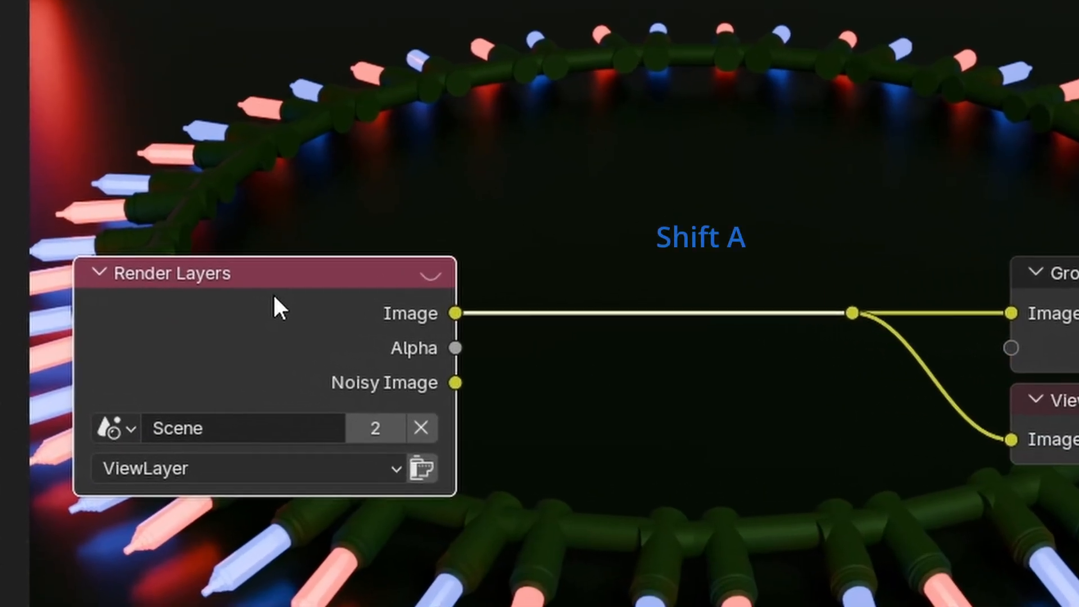
{"action": "key", "text": "shift+a"}
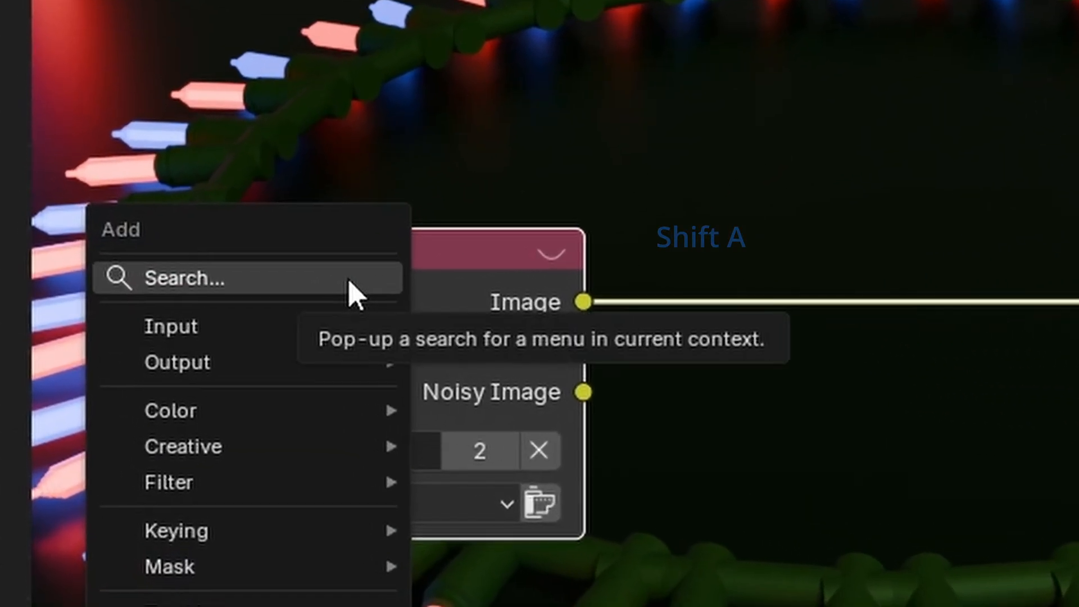
{"action": "left_click", "coordinate": [324, 288]}
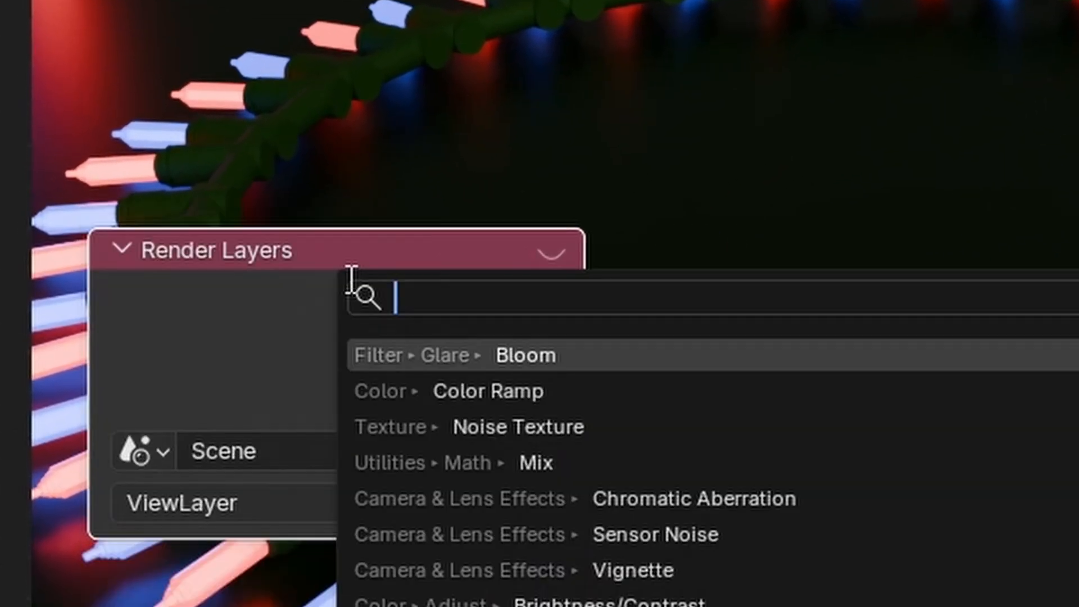
{"action": "type", "text": "bloo"}
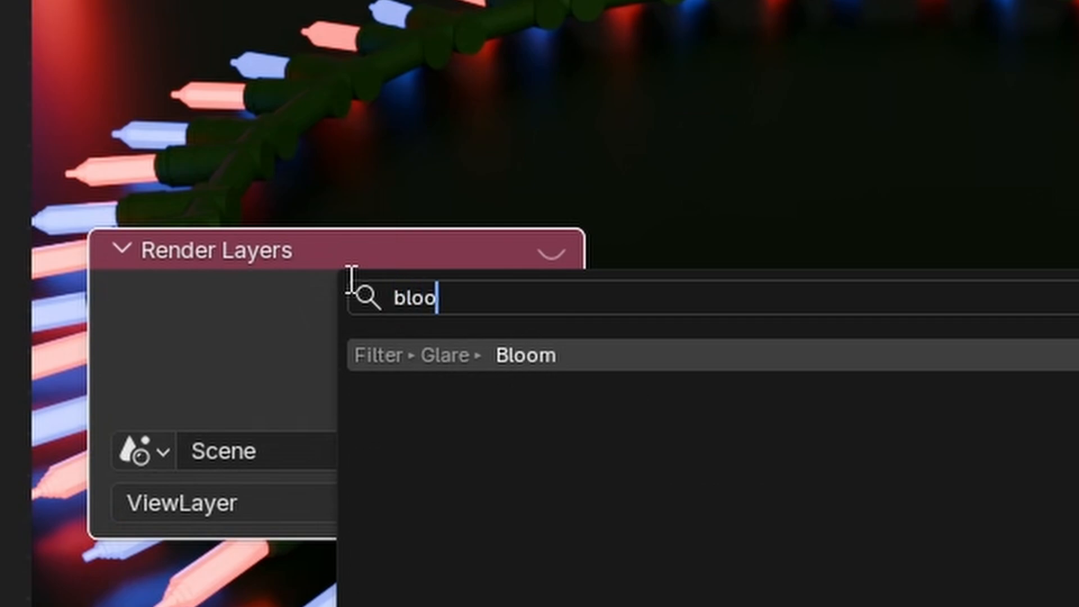
{"action": "key", "text": "Return"}
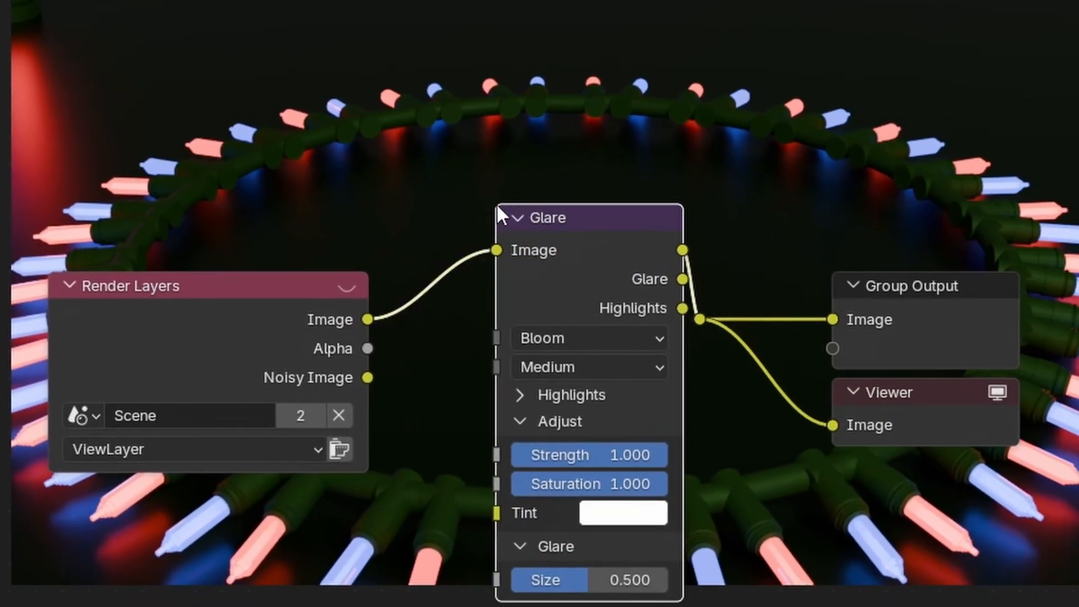
{"action": "left_click", "coordinate": [497, 203]}
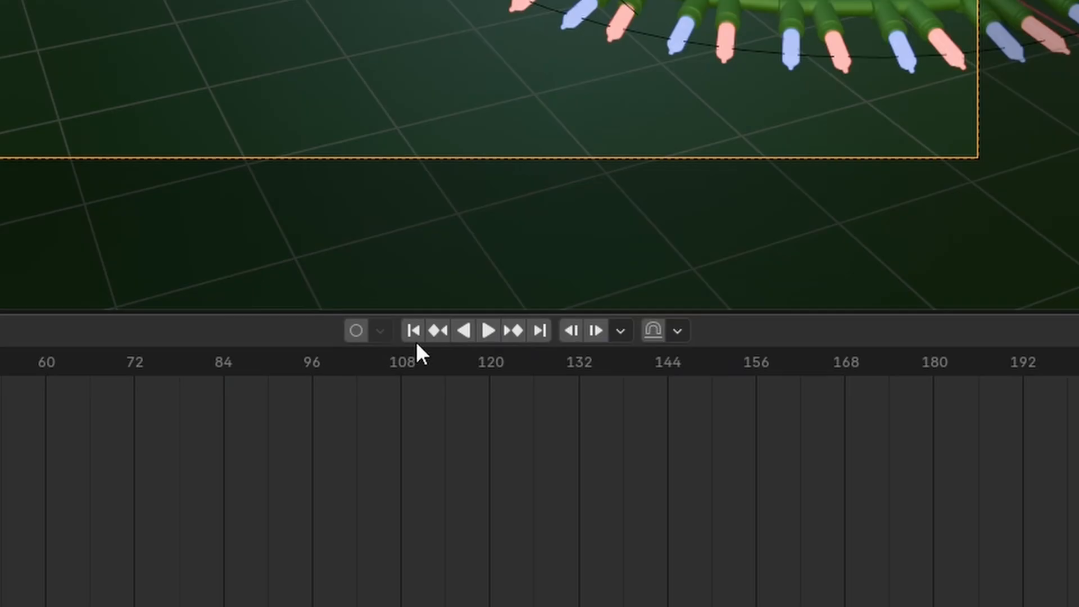
Return to the first frame, move the camera about 0.15 m in X and 0.93 m in Y, and look through it.
{"action": "left_click", "coordinate": [412, 331]}
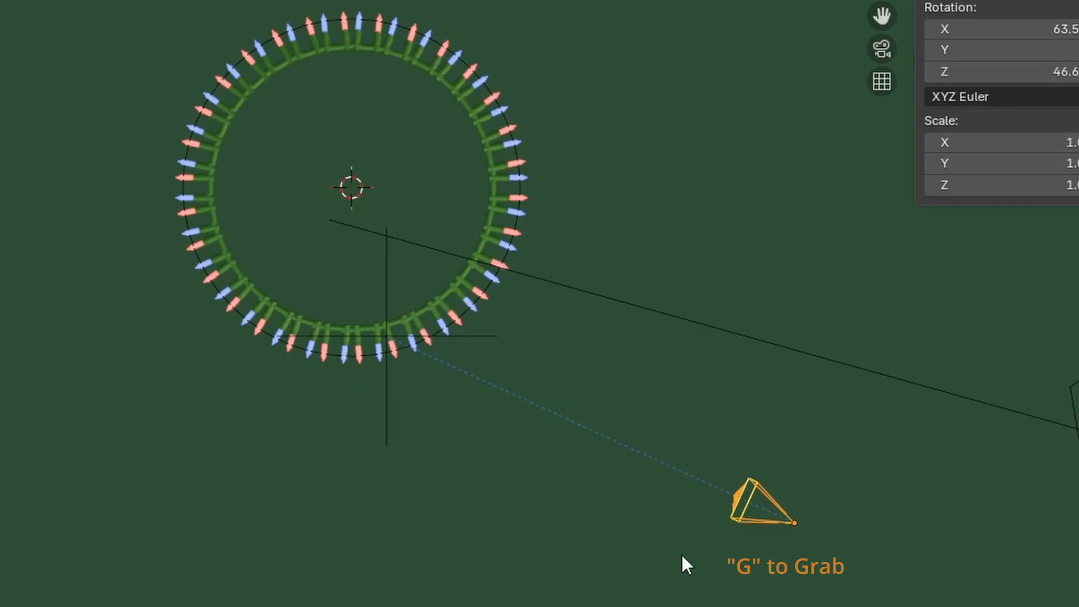
{"action": "key", "text": "g"}
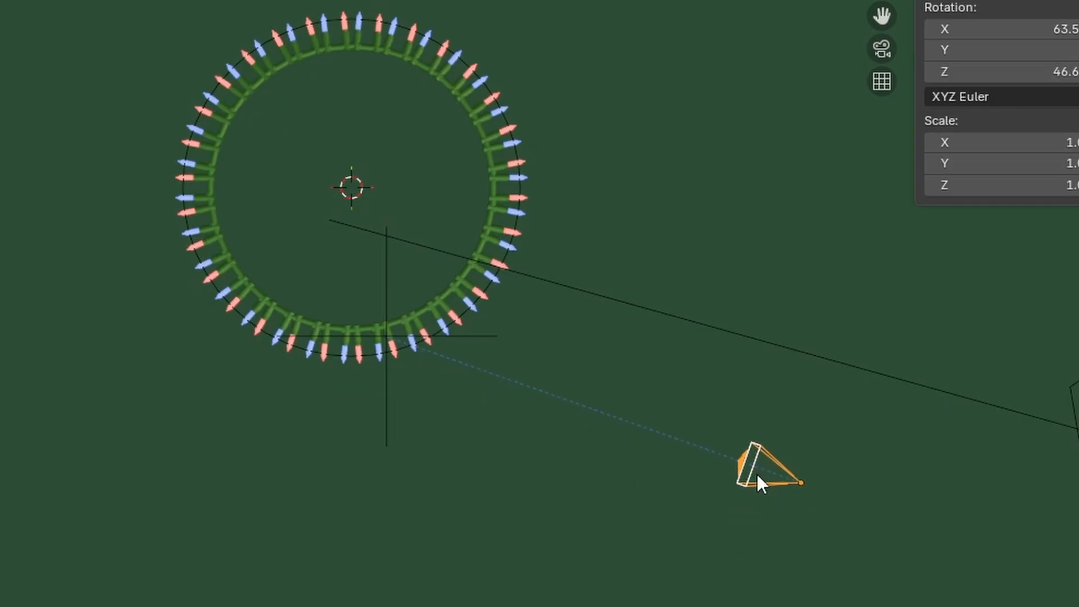
{"action": "left_click", "coordinate": [755, 476]}
{"action": "key", "text": "KP_0"}
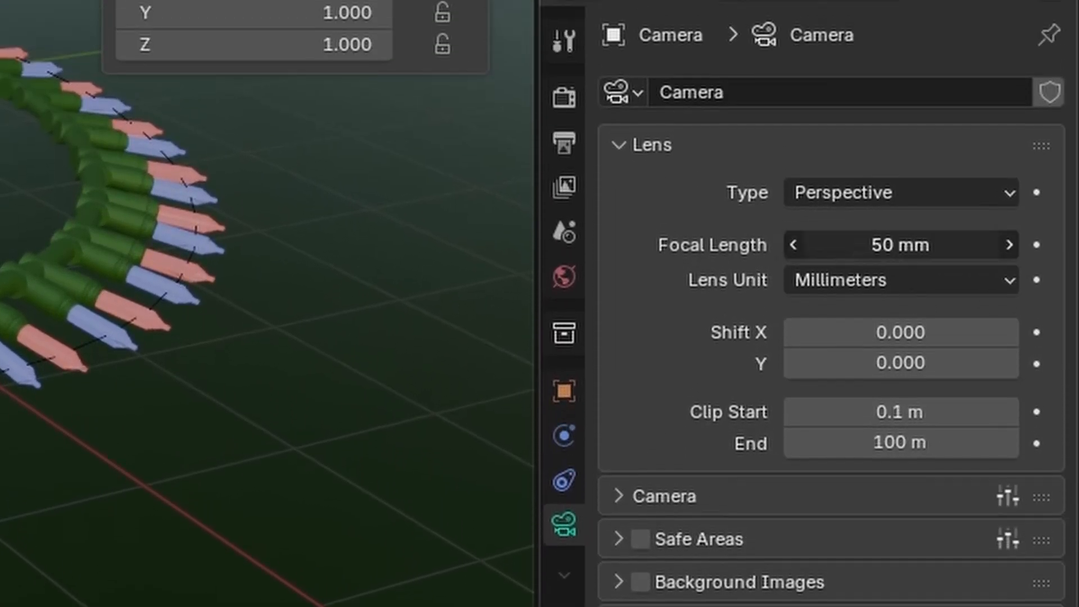
Set the camera's focal length to 70 mm and insert a keyframe for its transform at frame 1.
{"action": "left_click", "coordinate": [901, 244]}
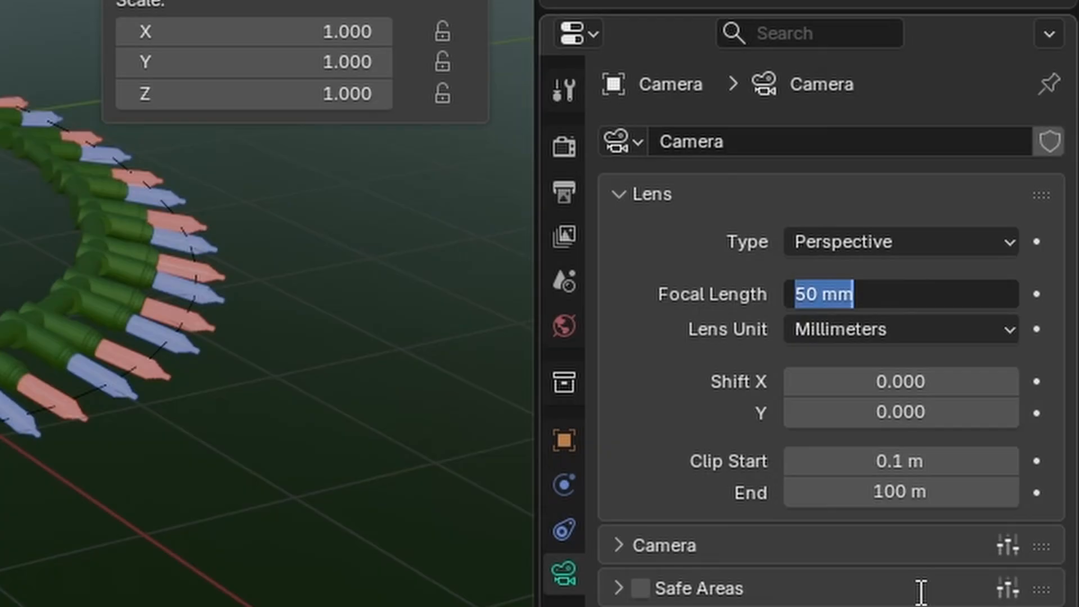
{"action": "type", "text": "70"}
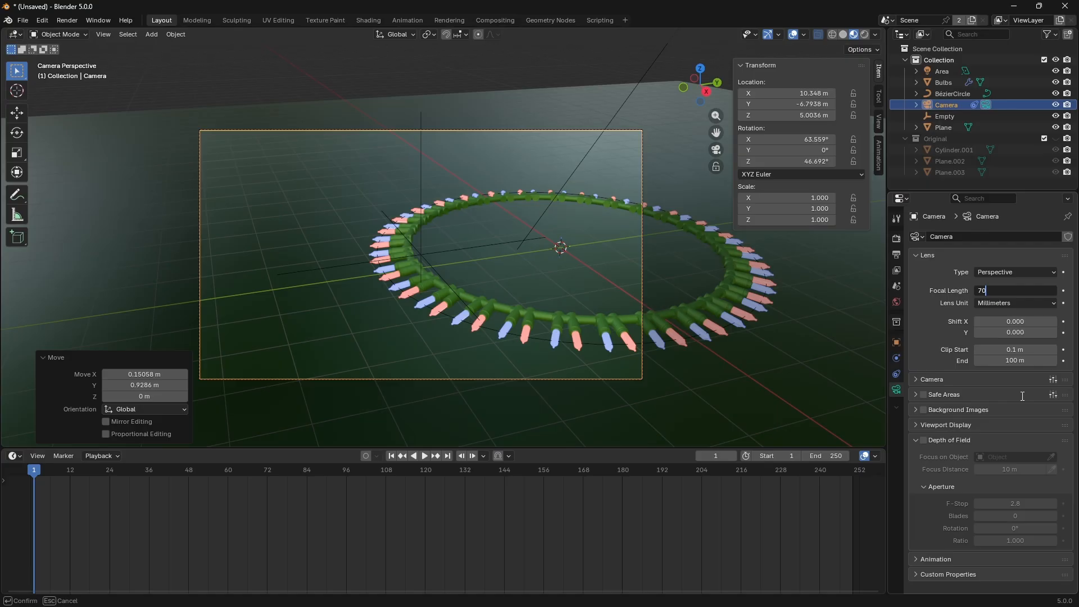
{"action": "key", "text": "Return"}
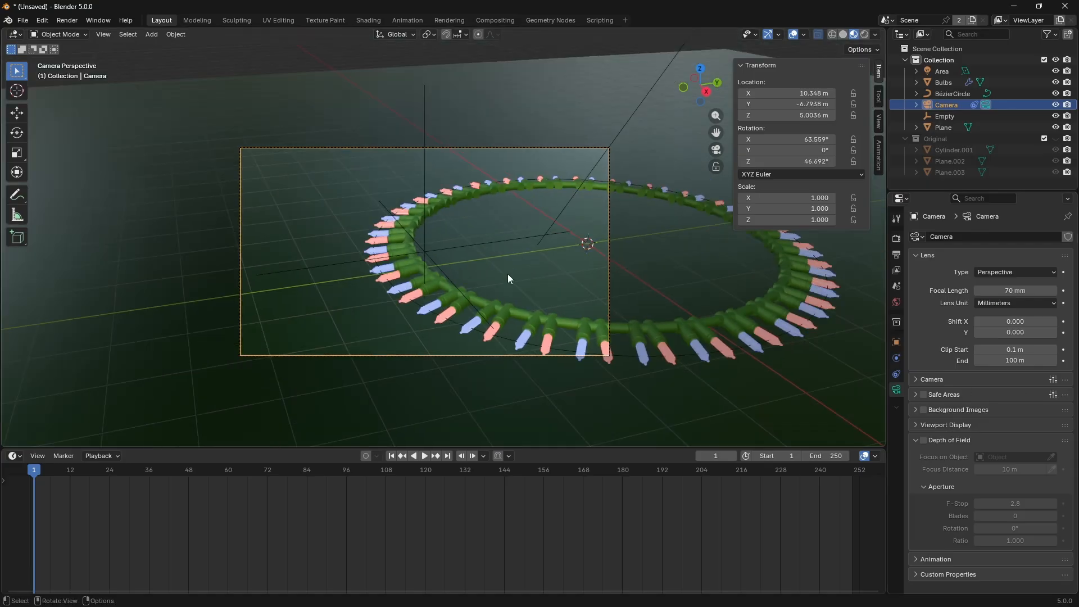
{"action": "scroll", "coordinate": [457, 265], "scroll_direction": "up", "scroll_amount": 3}
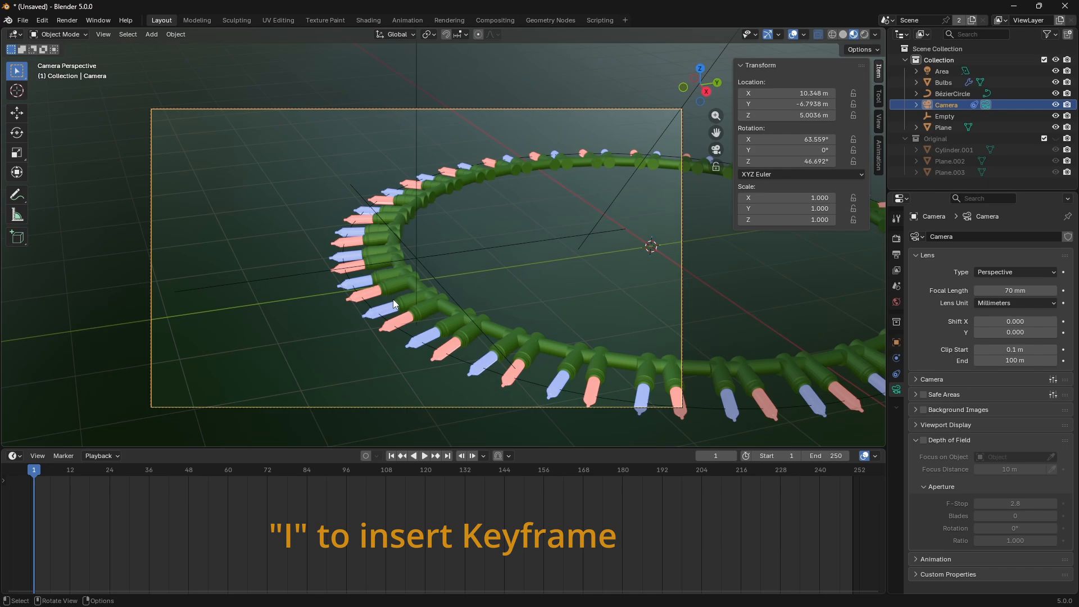
{"action": "key", "text": "i"}
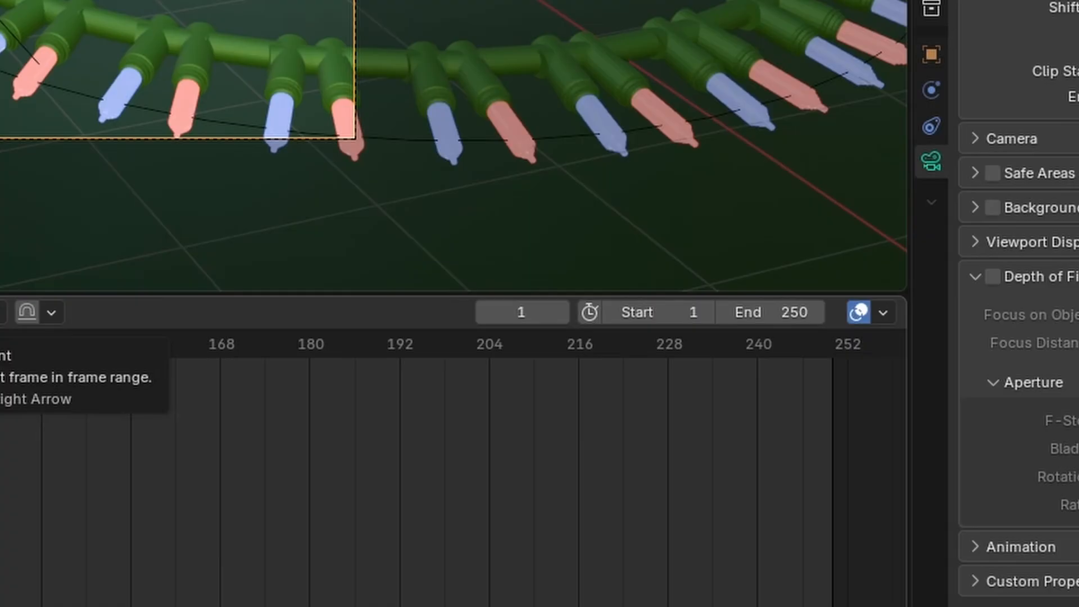
At frame 250, move the camera in top view by about -4.01 m in X and -1.72 m in Y.
{"action": "left_click", "coordinate": [516, 335]}
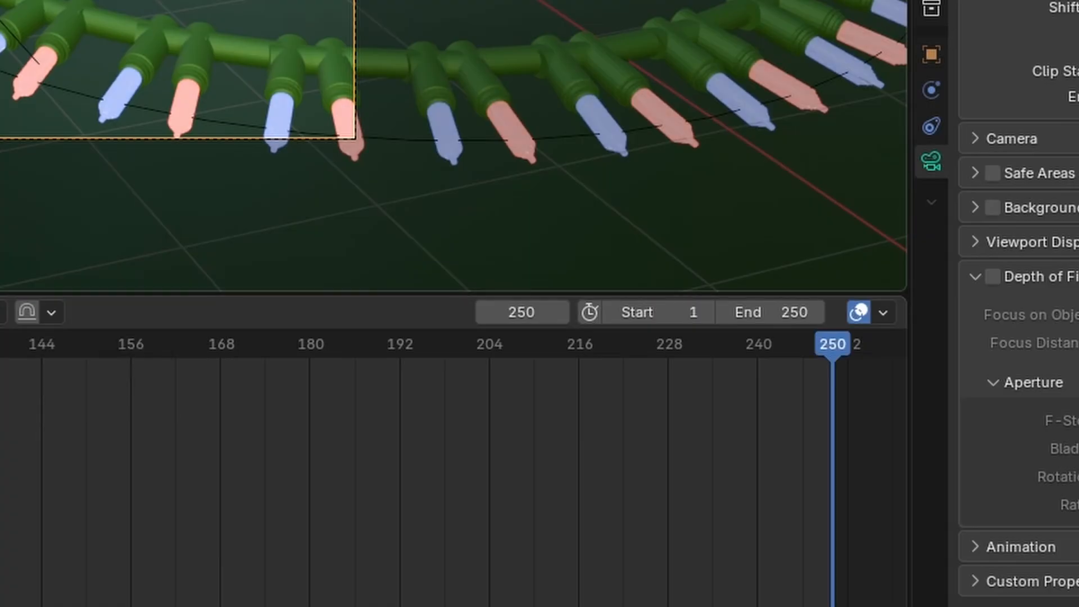
{"action": "key", "text": "KP_7"}
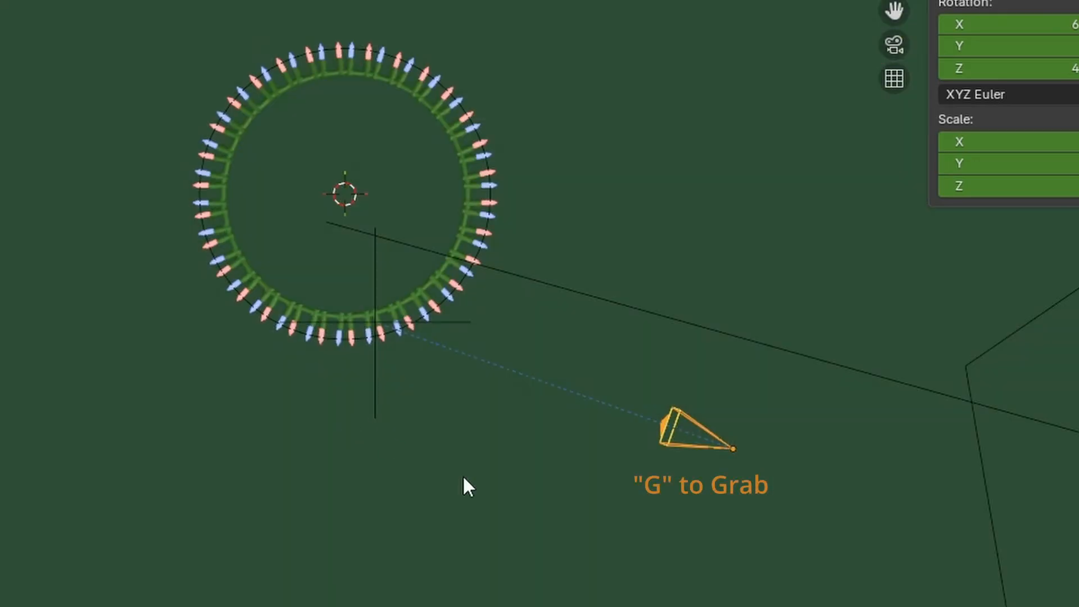
{"action": "key", "text": "g"}
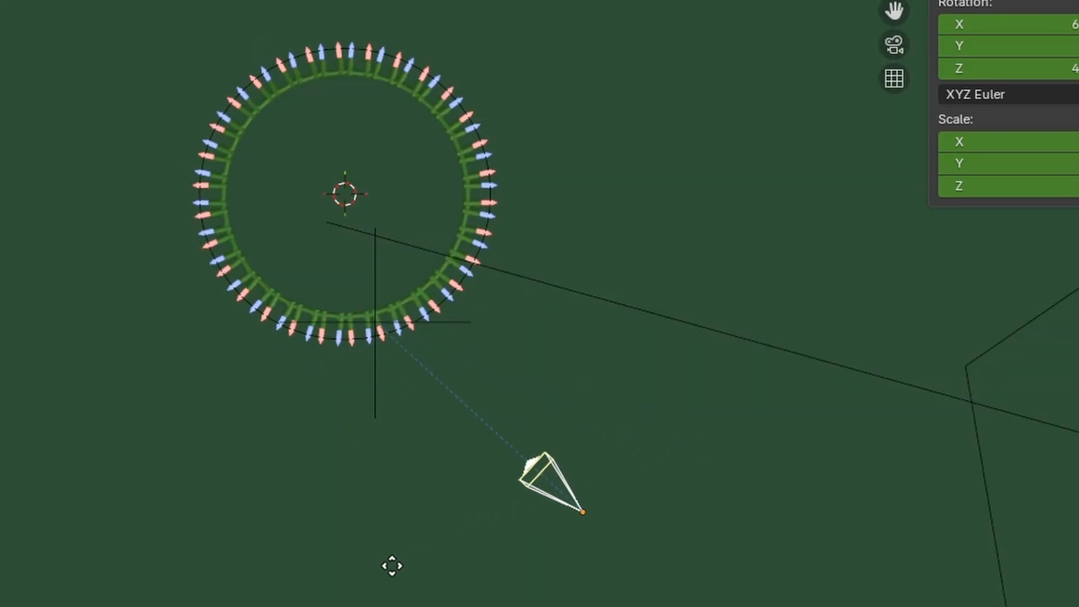
{"action": "key", "text": "KP_0"}
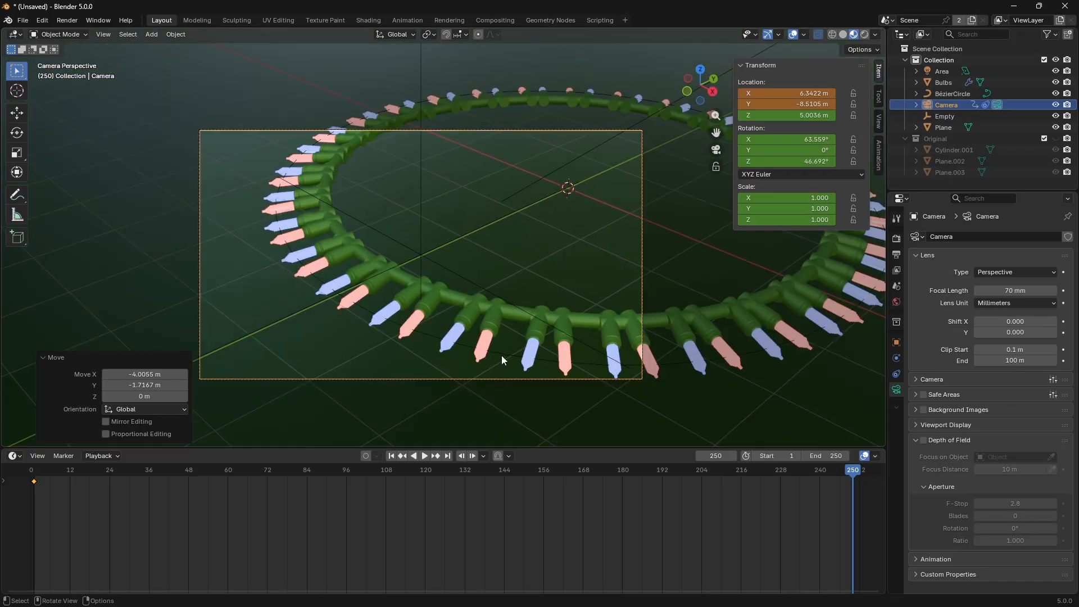
Lower the camera about 1.66 m and shift it about -0.42 m in Y from the side view, then keyframe it at frame 250.
{"action": "key", "text": "KP_3"}
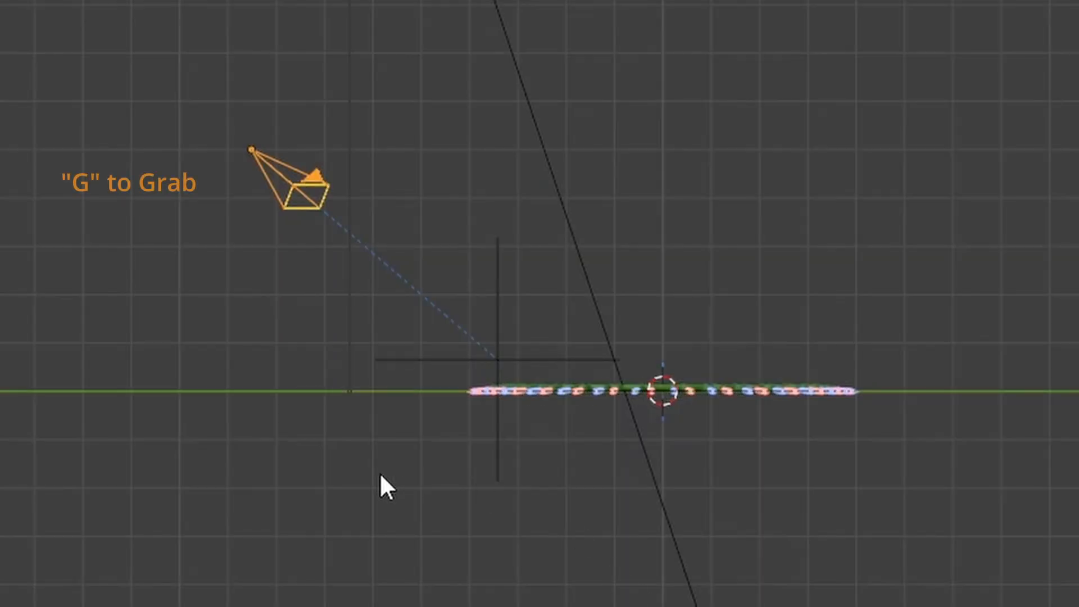
{"action": "key", "text": "g"}
{"action": "left_click", "coordinate": [359, 554]}
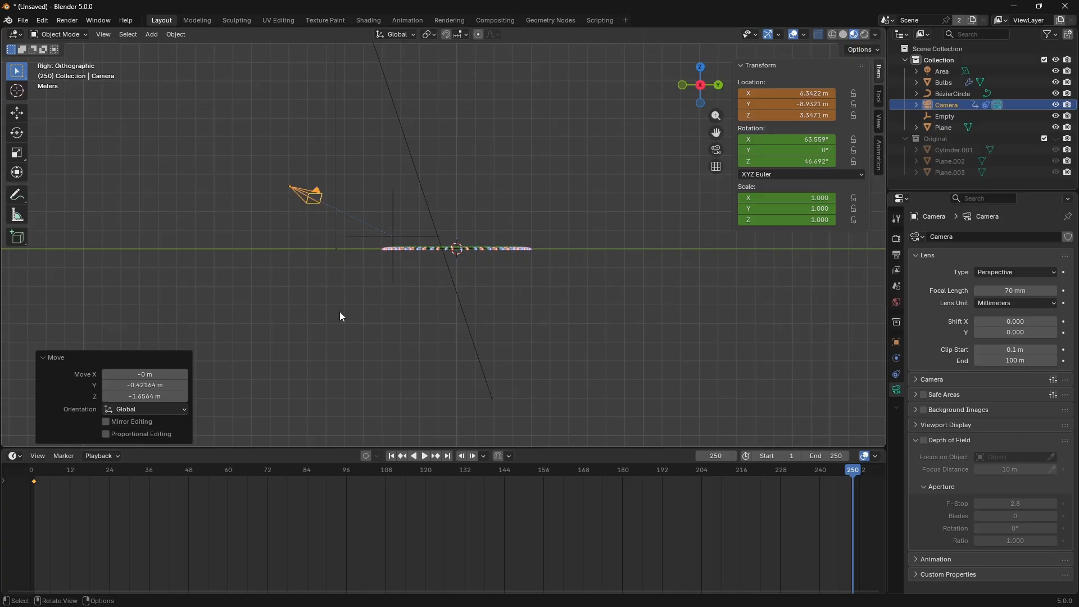
{"action": "key", "text": "i"}
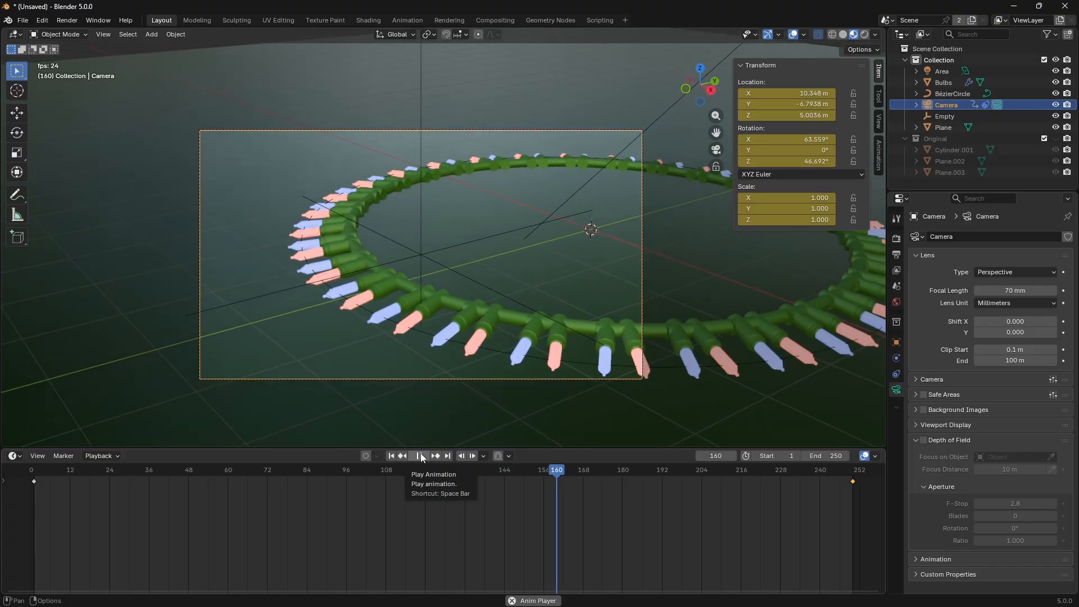
Stop the camera animation playback at frame 171 and render that frame as a still test image.
{"action": "left_click", "coordinate": [422, 457]}
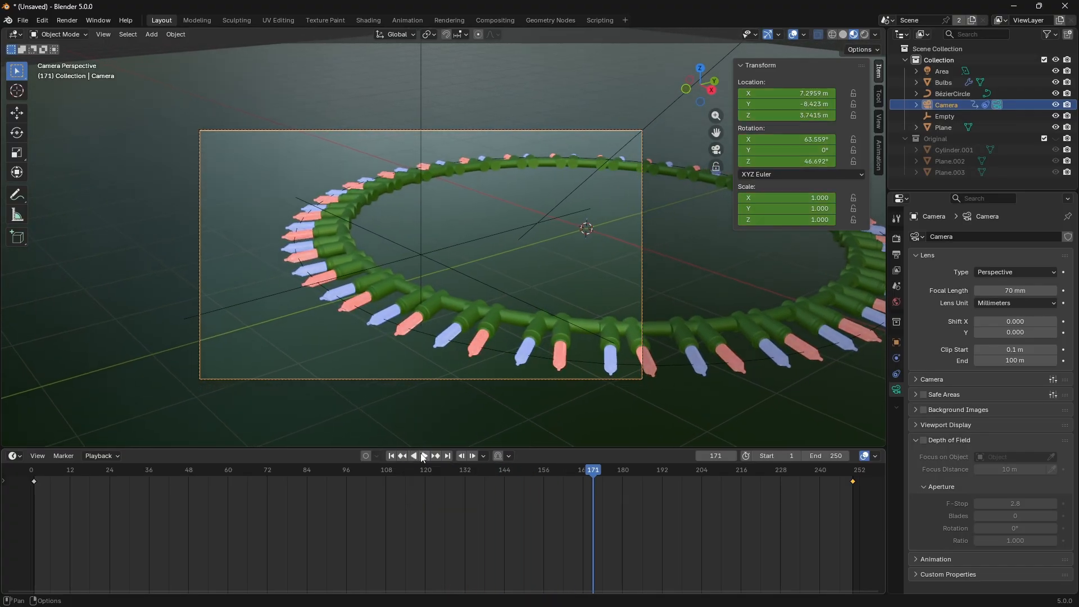
{"action": "left_click", "coordinate": [70, 21]}
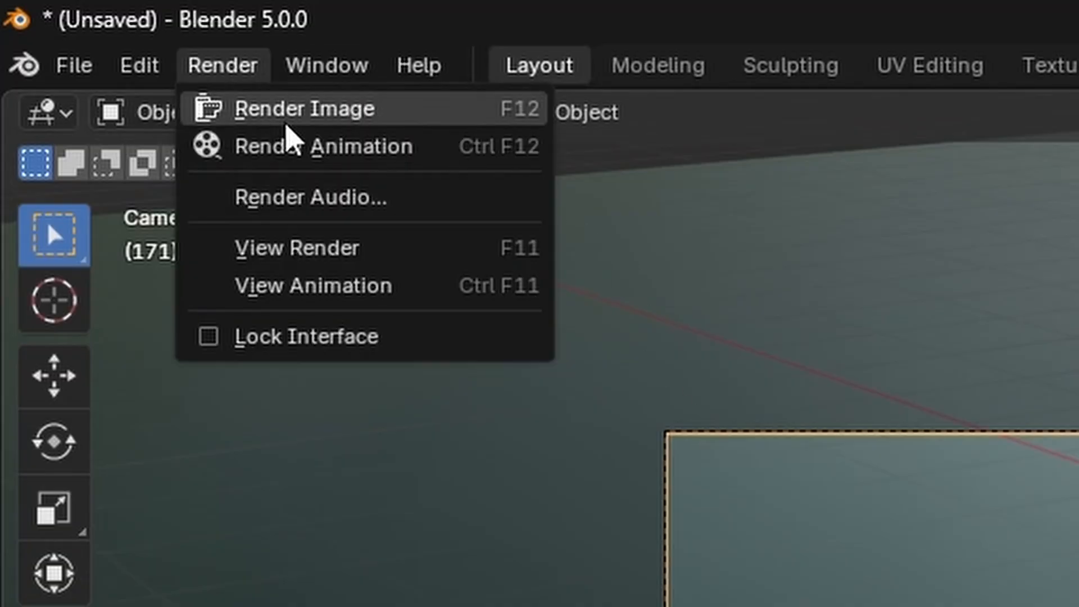
{"action": "left_click", "coordinate": [284, 119]}
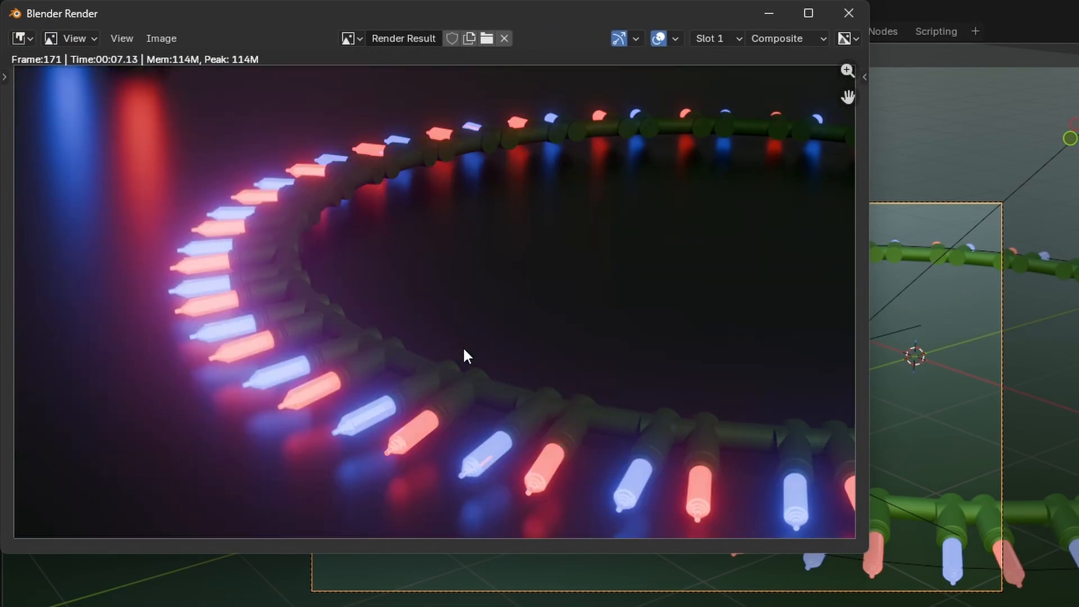
{"action": "key", "text": "Escape"}
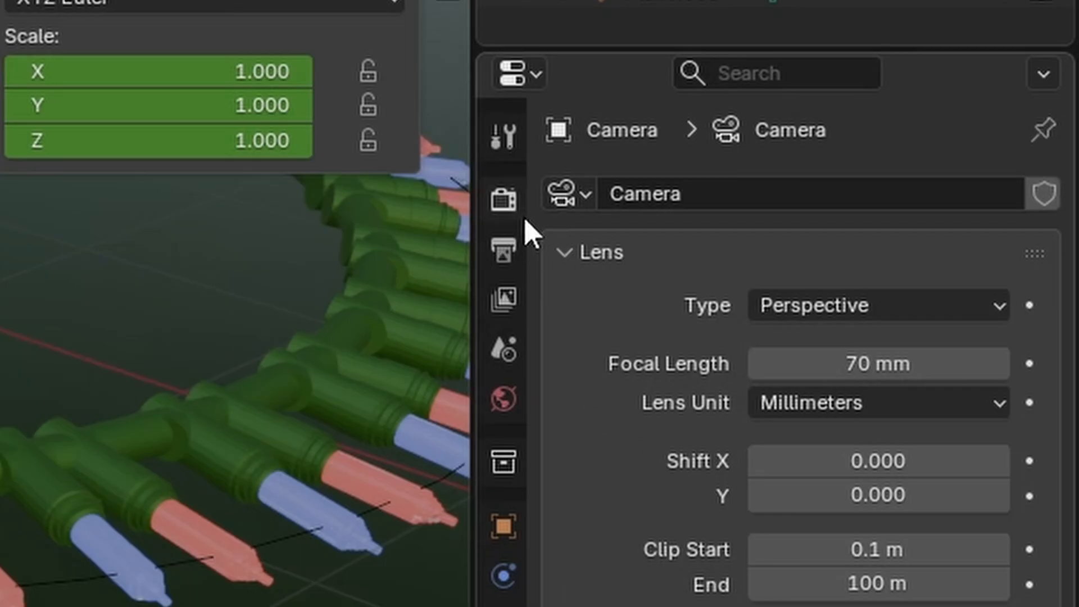
Review the render and output settings and set the output frame rate to 30 fps.
{"action": "left_click", "coordinate": [498, 183]}
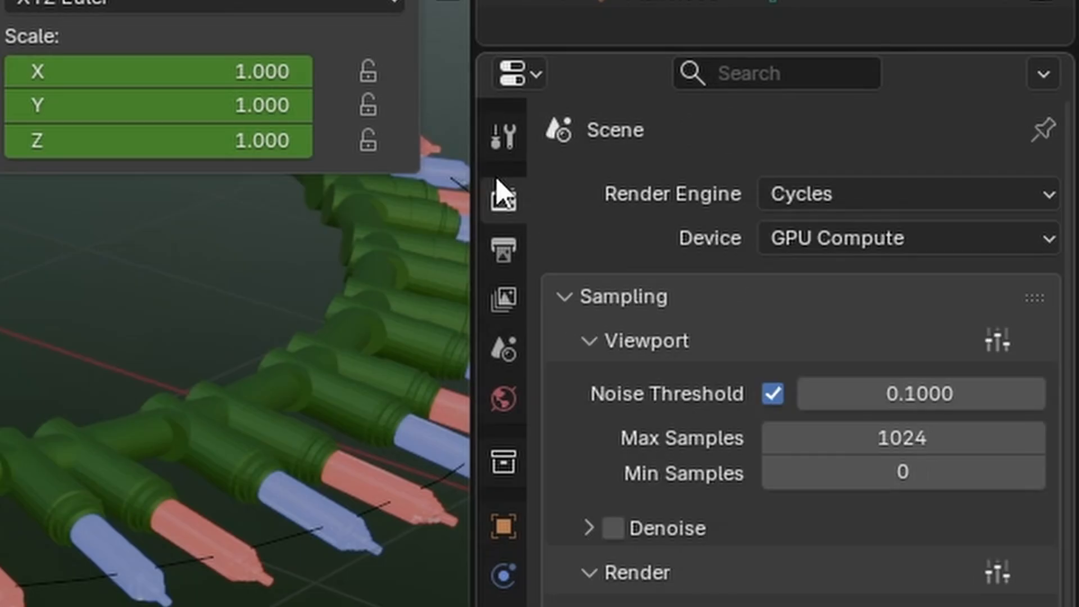
{"action": "left_click", "coordinate": [504, 251]}
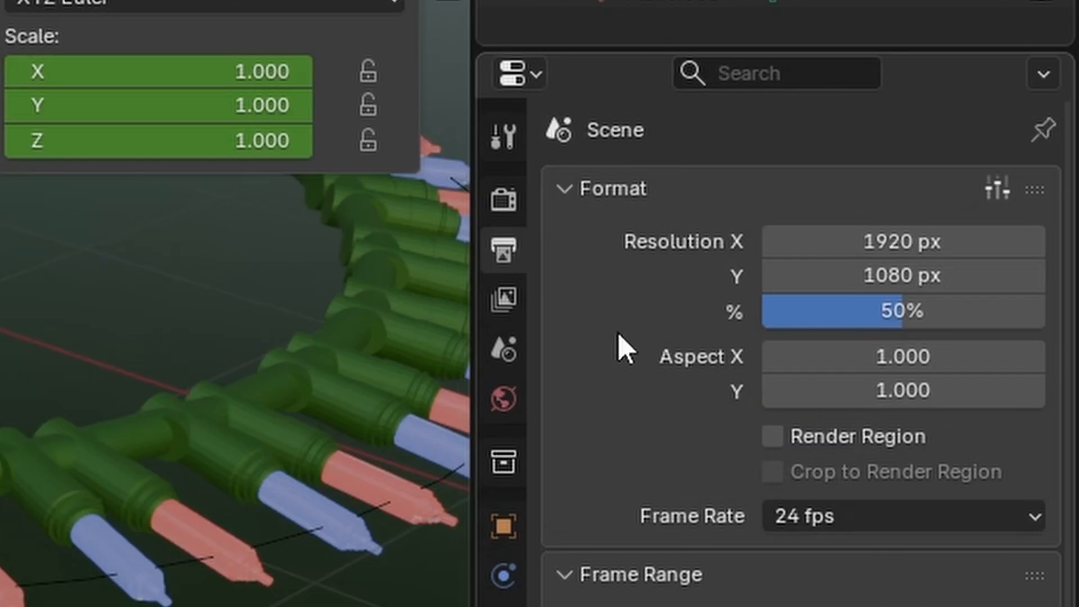
{"action": "left_click", "coordinate": [522, 212]}
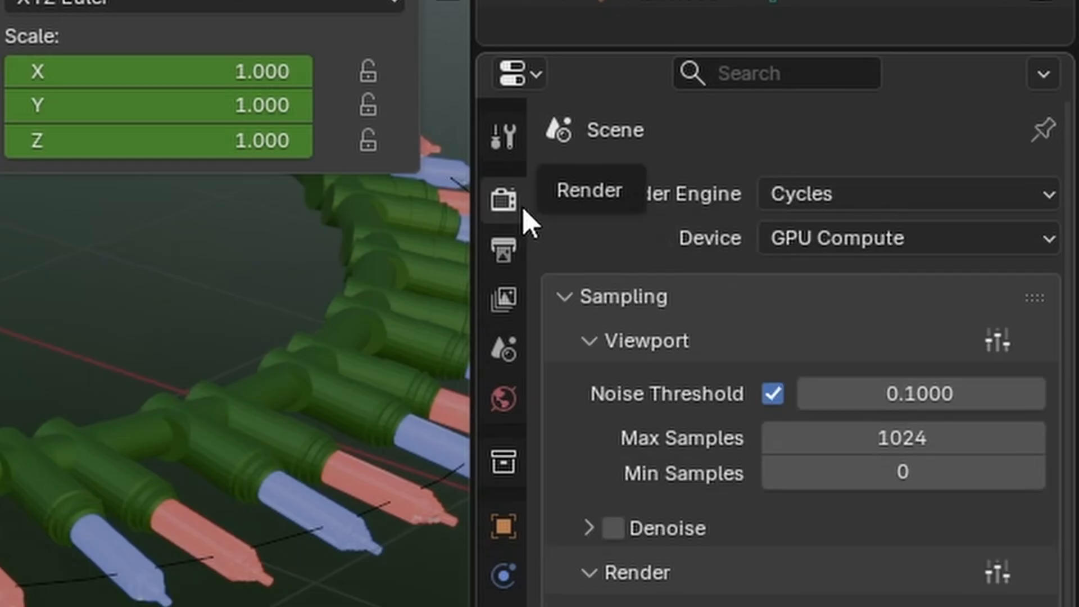
{"action": "left_click", "coordinate": [509, 260]}
{"action": "left_click", "coordinate": [855, 513]}
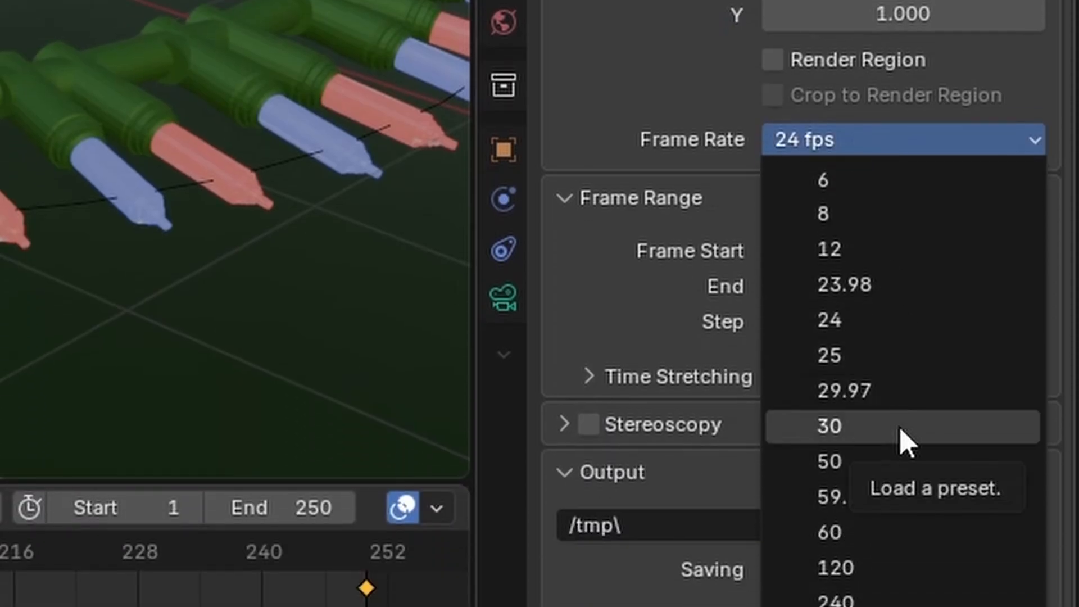
{"action": "left_click", "coordinate": [904, 441]}
Set the render output file name to "Tut proper xmas lights".
{"action": "scroll", "coordinate": [672, 259], "scroll_direction": "down", "scroll_amount": 5}
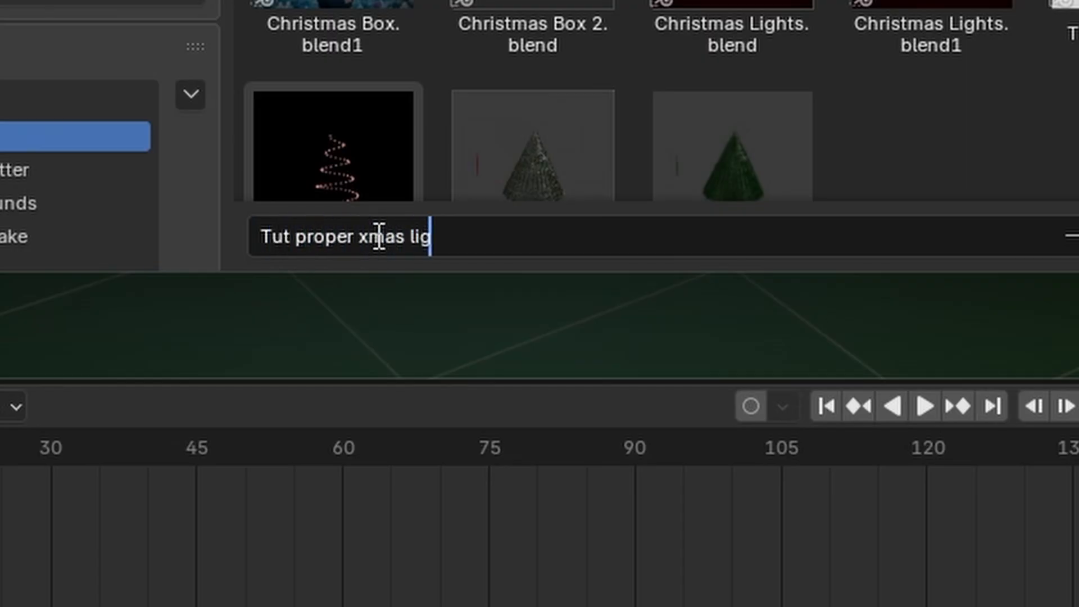
{"action": "type", "text": "hts"}
{"action": "key", "text": "Return"}
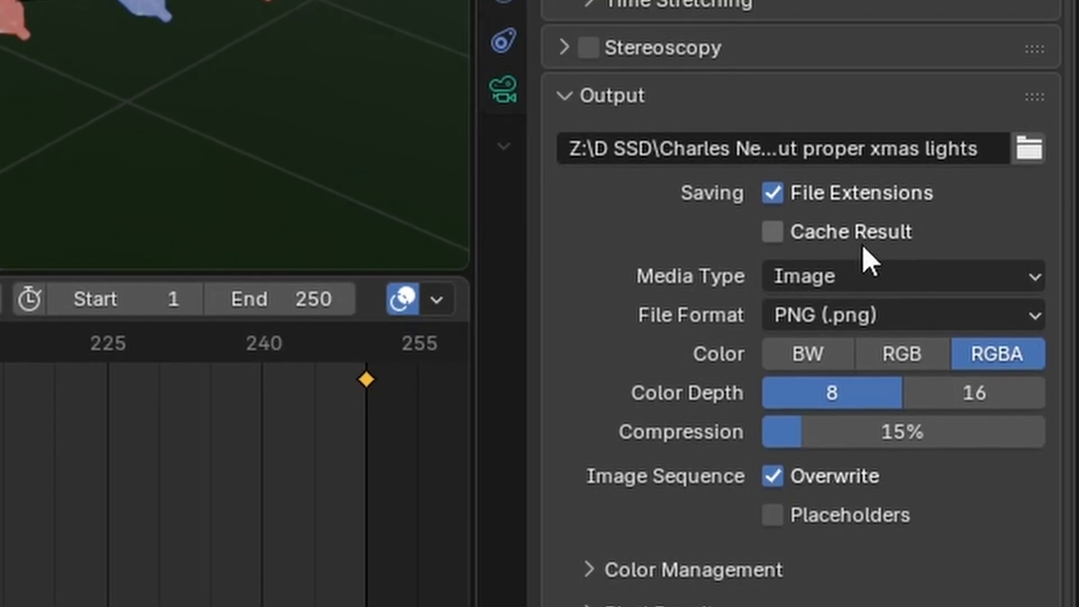
Set the output media type to Video with the H.265 / HEVC codec and a color depth of 10.
{"action": "left_click", "coordinate": [837, 271]}
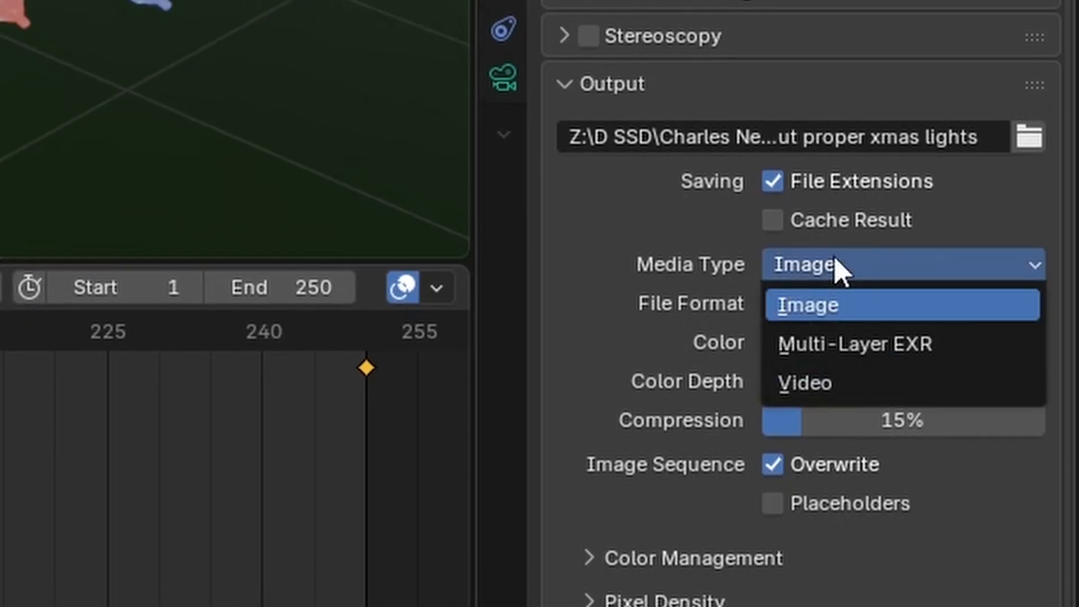
{"action": "left_click", "coordinate": [871, 386]}
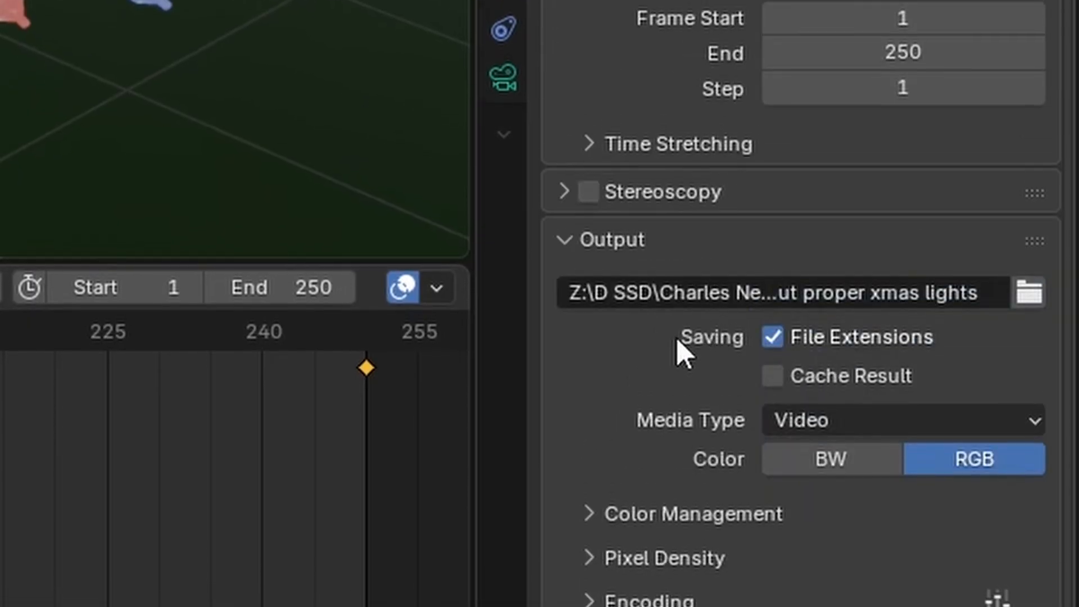
{"action": "scroll", "coordinate": [652, 455], "scroll_direction": "down", "scroll_amount": 10}
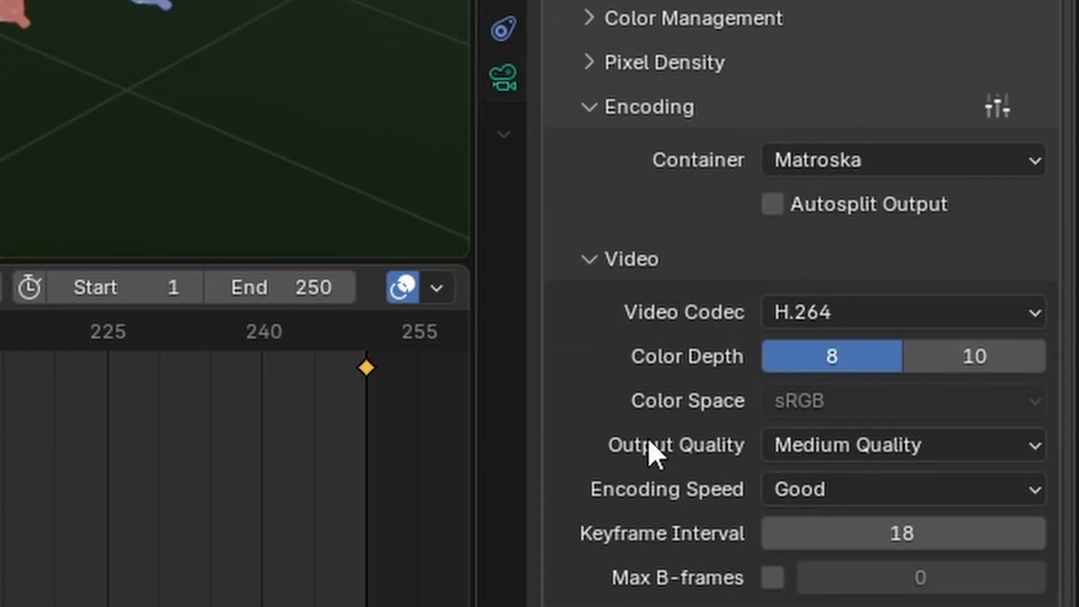
{"action": "left_click", "coordinate": [880, 230]}
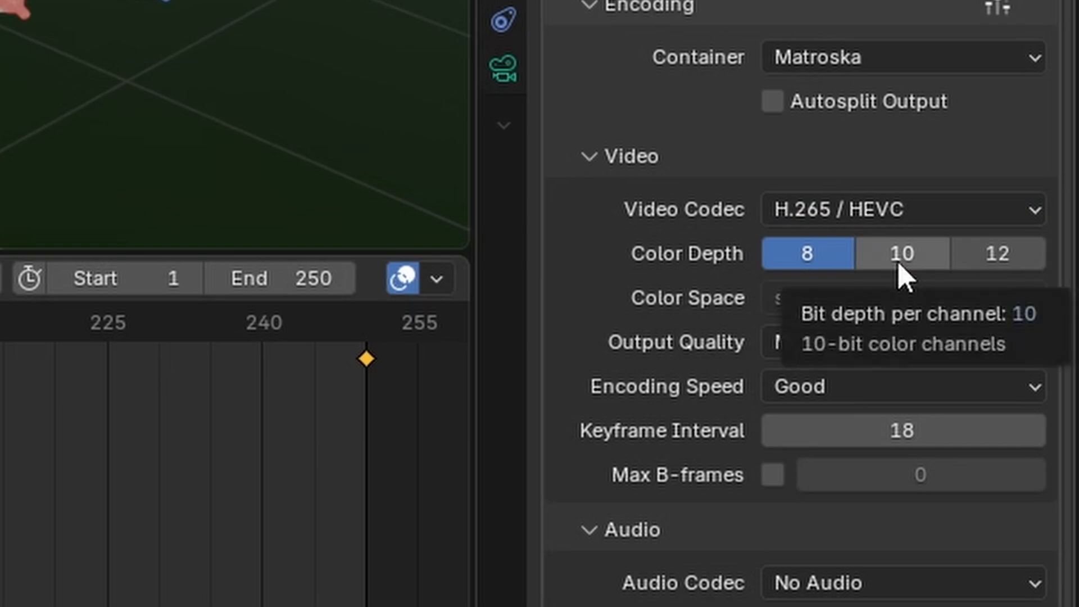
{"action": "left_click", "coordinate": [899, 263]}
Select the Bulbs object and save the project as "Tut proper bulbs.blend".
{"action": "scroll", "coordinate": [675, 278], "scroll_direction": "up", "scroll_amount": 10}
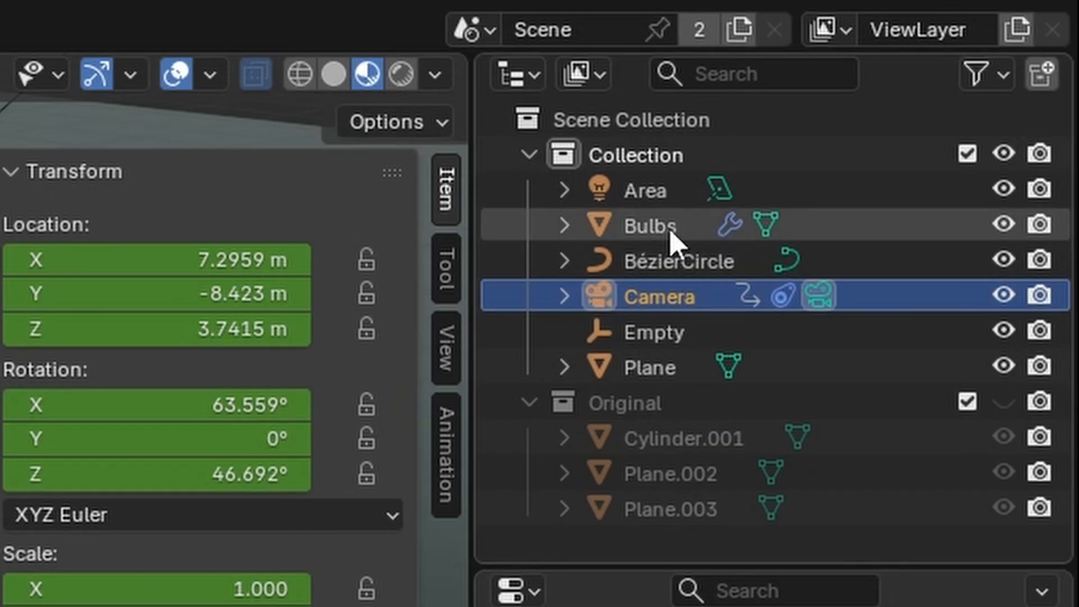
{"action": "double_click", "coordinate": [670, 227]}
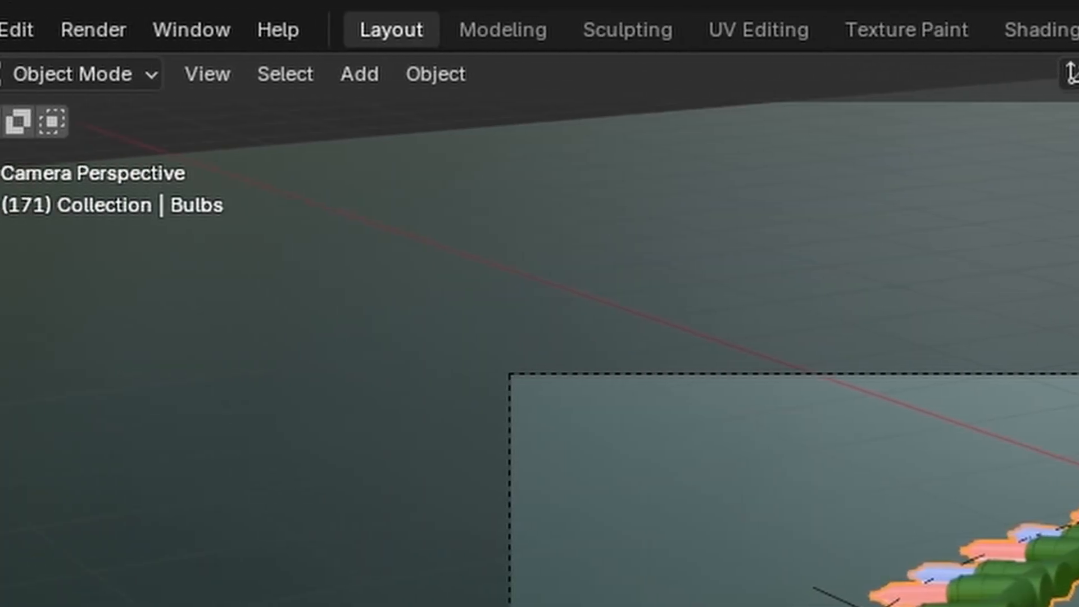
{"action": "left_click", "coordinate": [72, 29]}
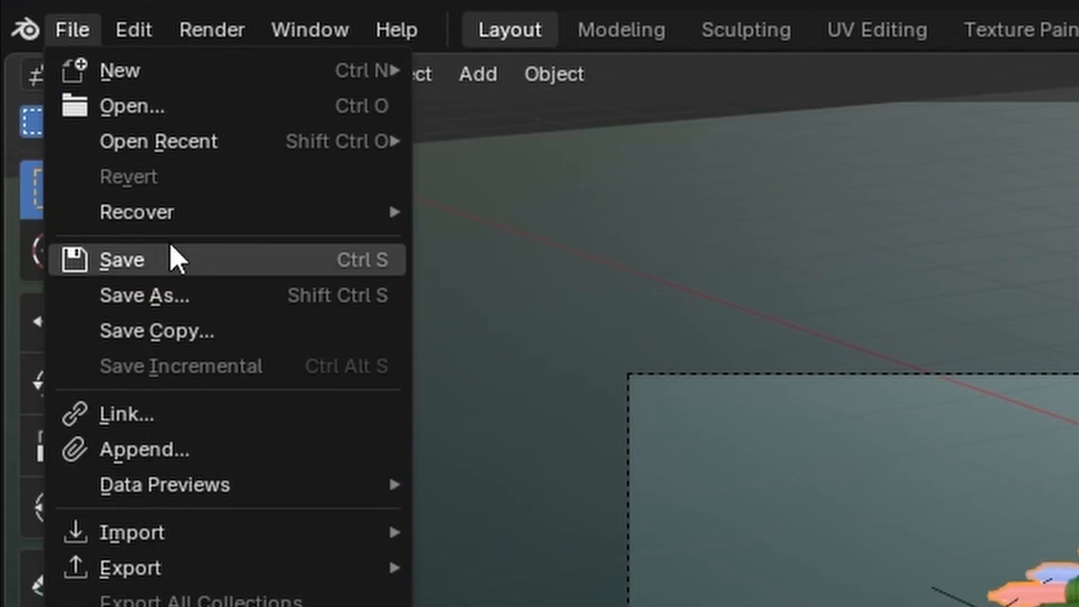
{"action": "left_click", "coordinate": [172, 258]}
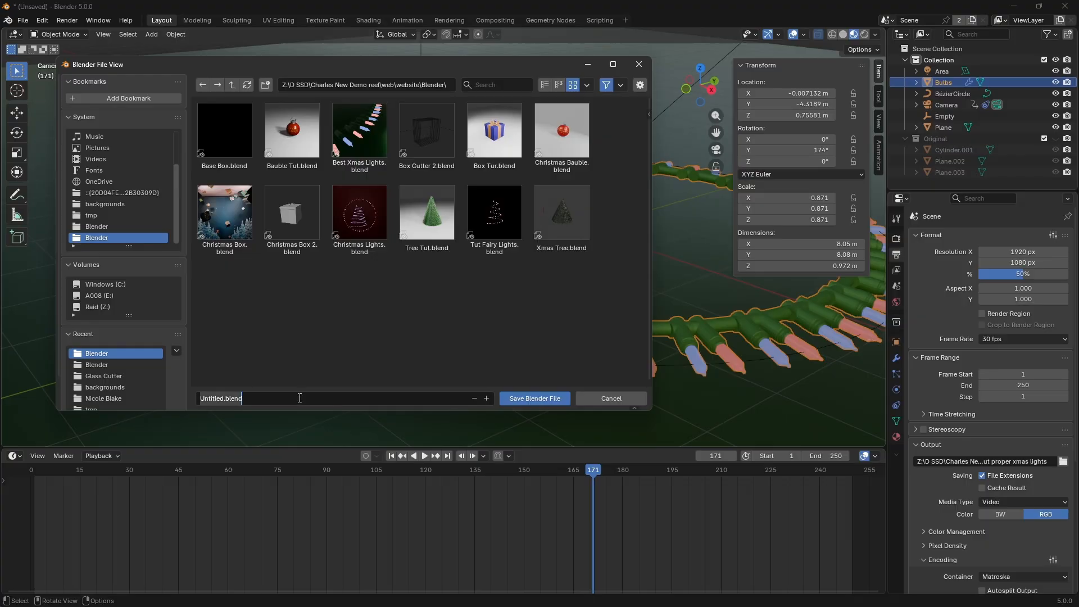
{"action": "key", "text": "ctrl+a"}
{"action": "type", "text": "T"}
{"action": "type", "text": "ut proper bul"}
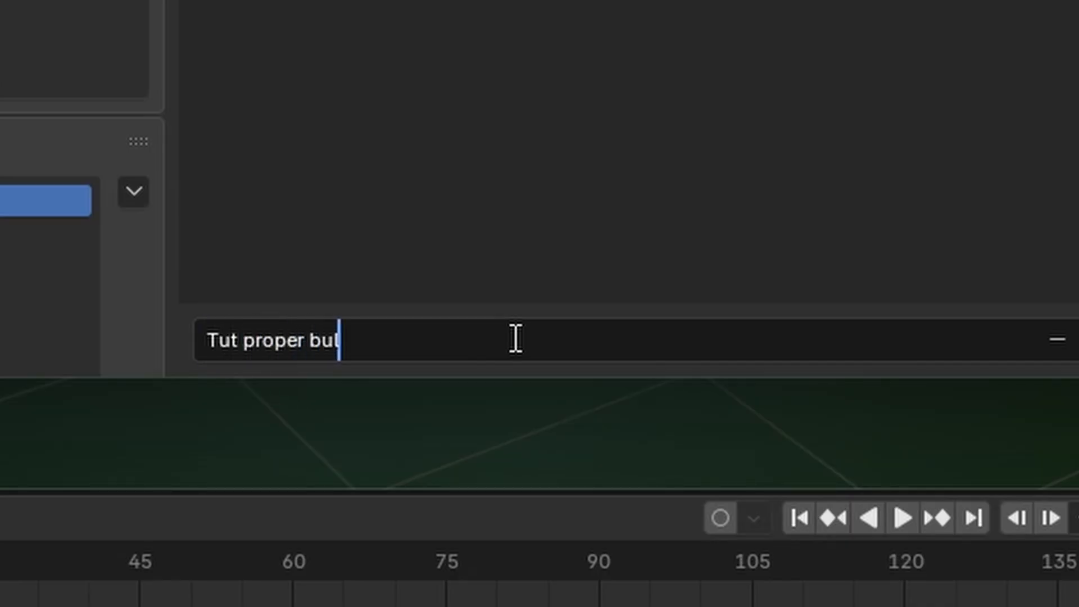
{"action": "type", "text": "bs"}
{"action": "key", "text": "Return"}
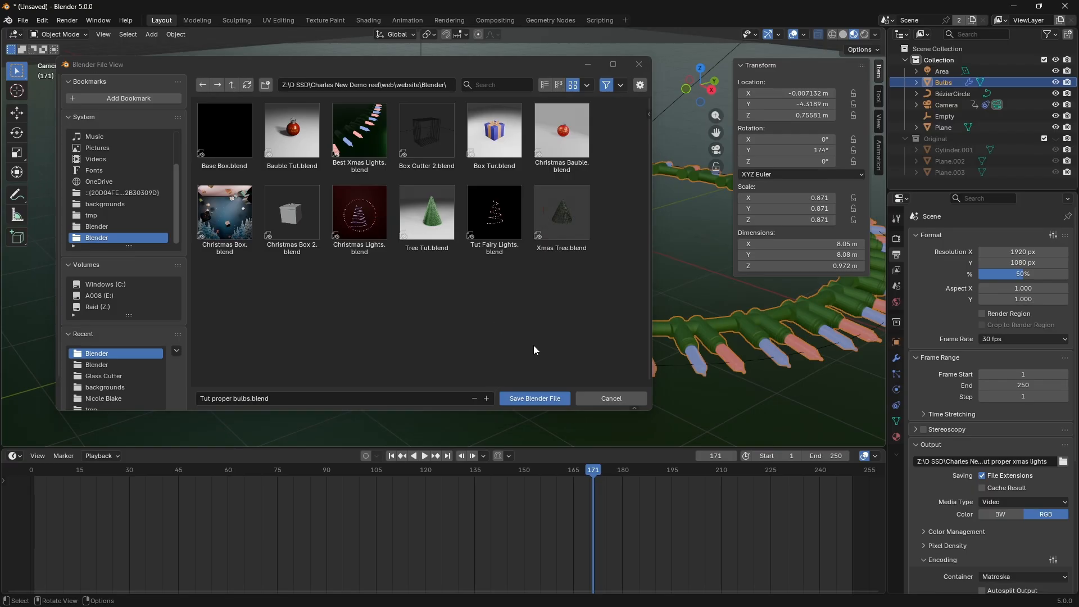
{"action": "left_click", "coordinate": [549, 398]}
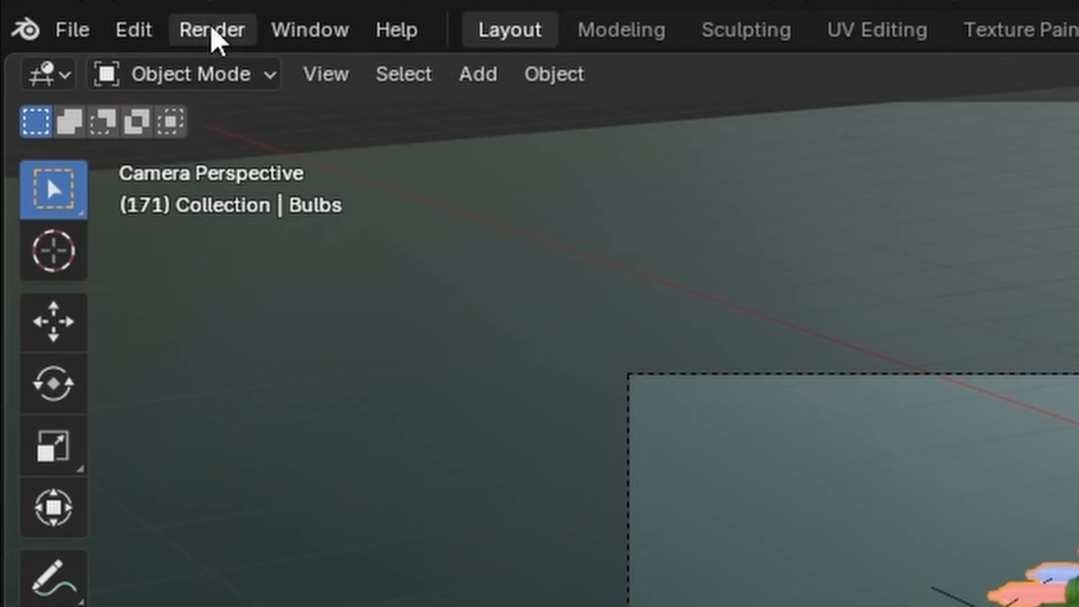
Render the full animation to the video output.
{"action": "left_click", "coordinate": [212, 30]}
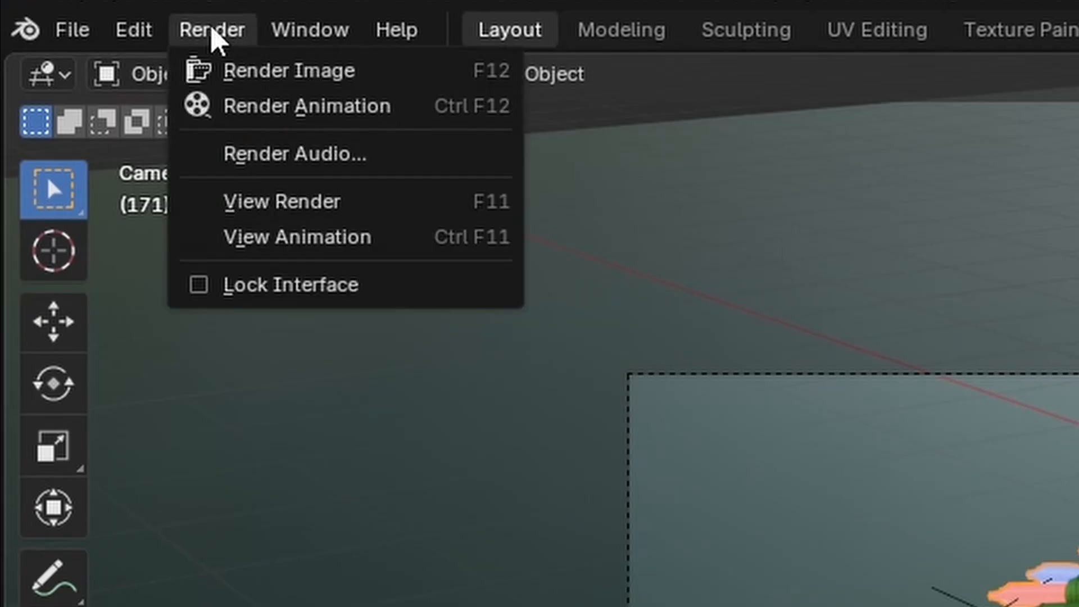
{"action": "left_click", "coordinate": [241, 119]}
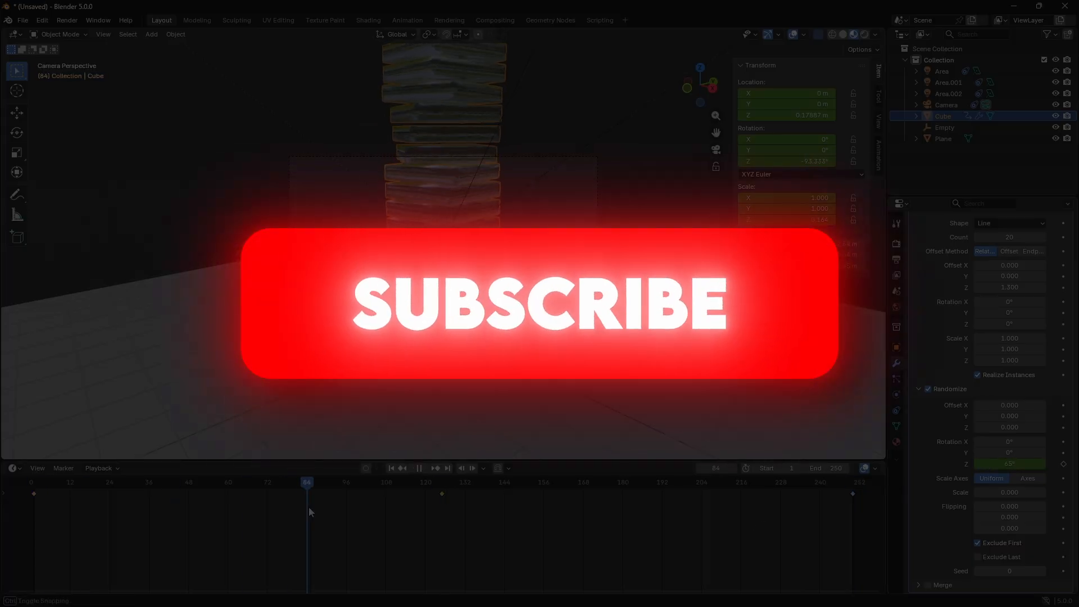
{"action": "key", "text": "KP_7"}
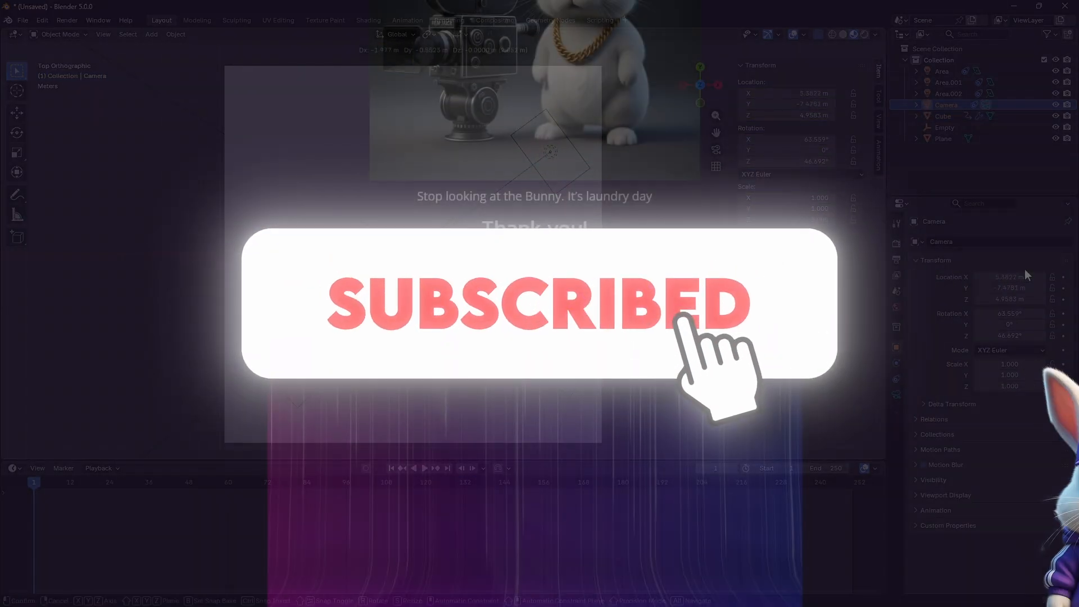
{"action": "scroll", "coordinate": [1024, 269], "scroll_direction": "down", "scroll_amount": 10}
{"action": "scroll", "coordinate": [1024, 269], "scroll_direction": "down", "scroll_amount": 12}
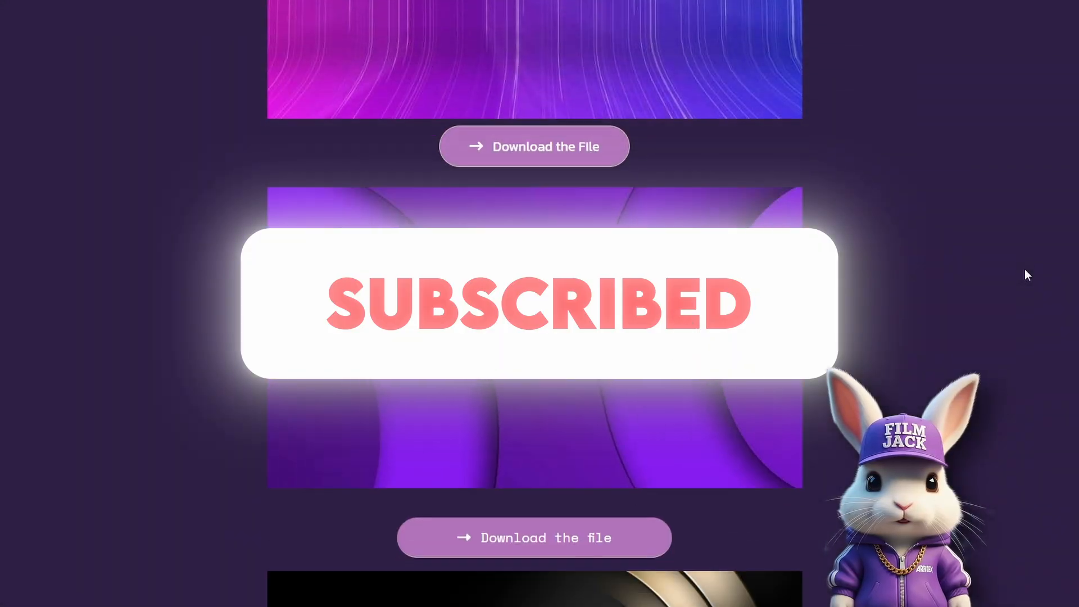
{"action": "scroll", "coordinate": [1025, 270], "scroll_direction": "down", "scroll_amount": 10}
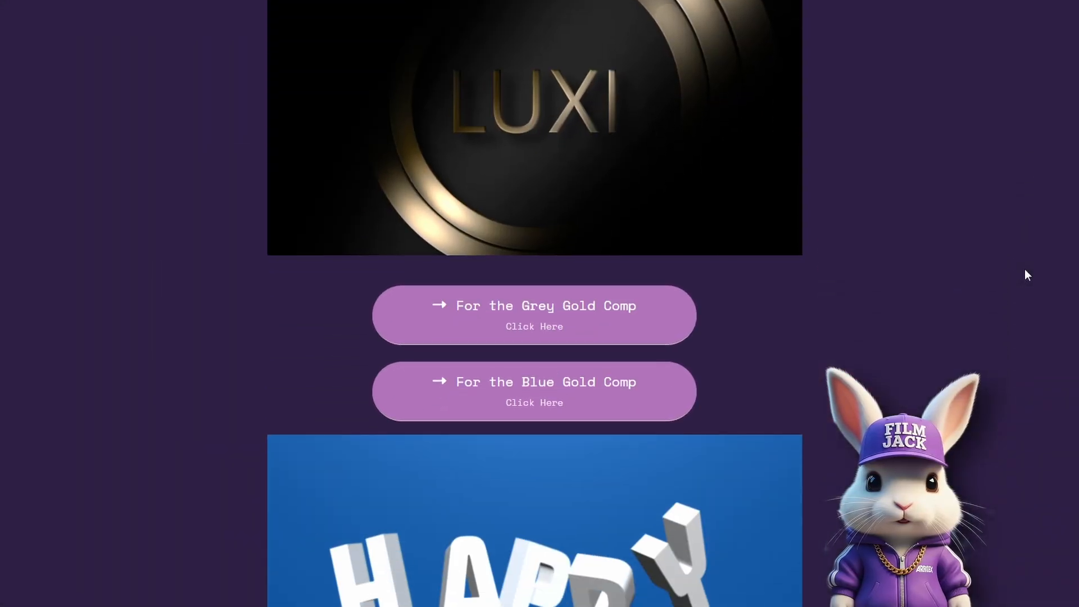
{"action": "scroll", "coordinate": [1024, 271], "scroll_direction": "down", "scroll_amount": 10}
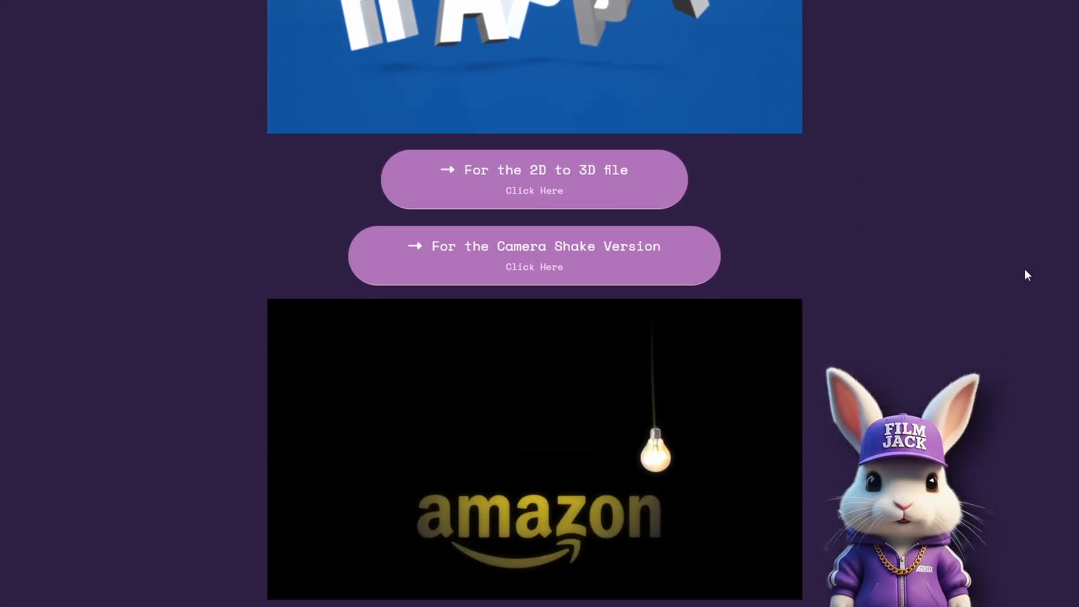
{"action": "scroll", "coordinate": [1023, 274], "scroll_direction": "down", "scroll_amount": 3}
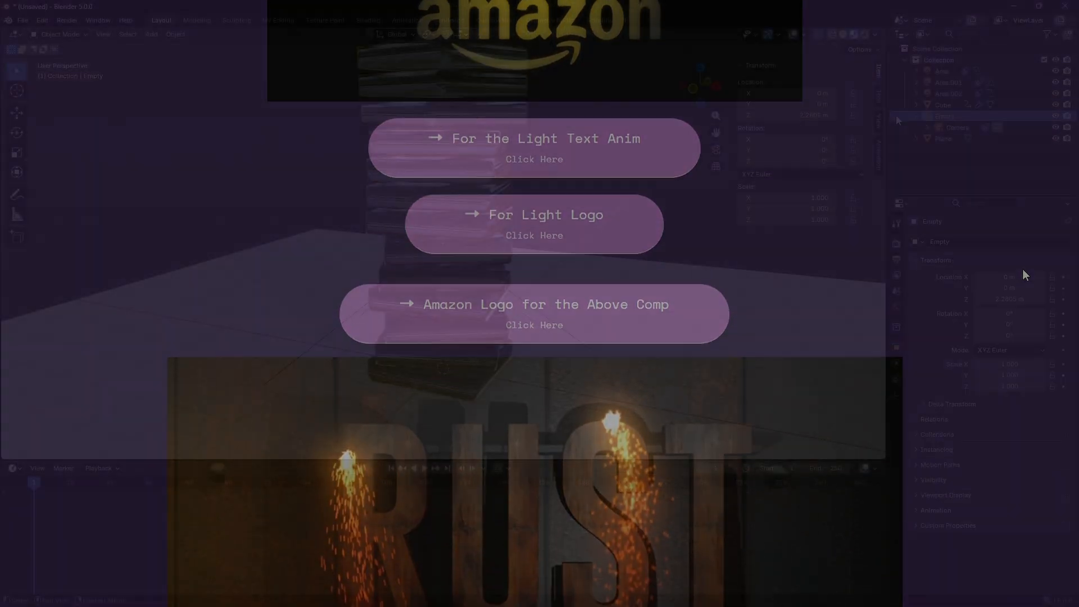